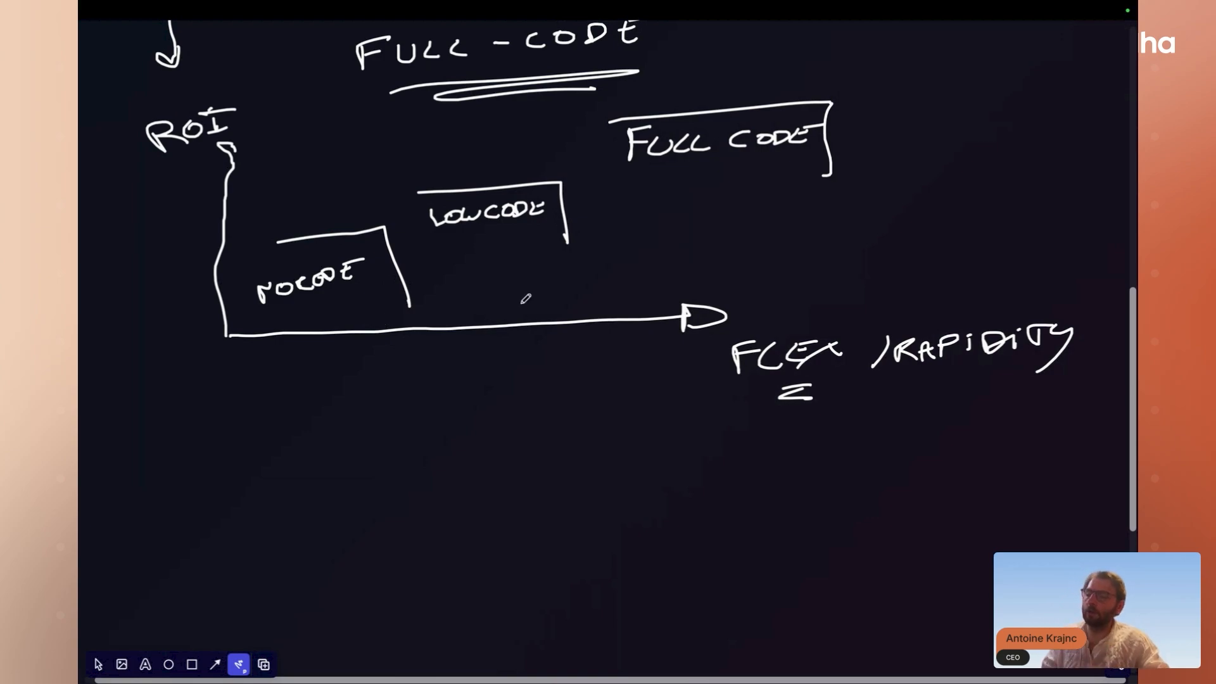
- Complete the hand-drawn boxes around NOCODE, LOWCODE and FULL CODE on the ROI chart
mouse_move(293, 236)
left_mouse_down()
mouse_move(252, 272)
mouse_move(250, 304)
left_mouse_up()
left_click_drag(428, 186, 551, 239)
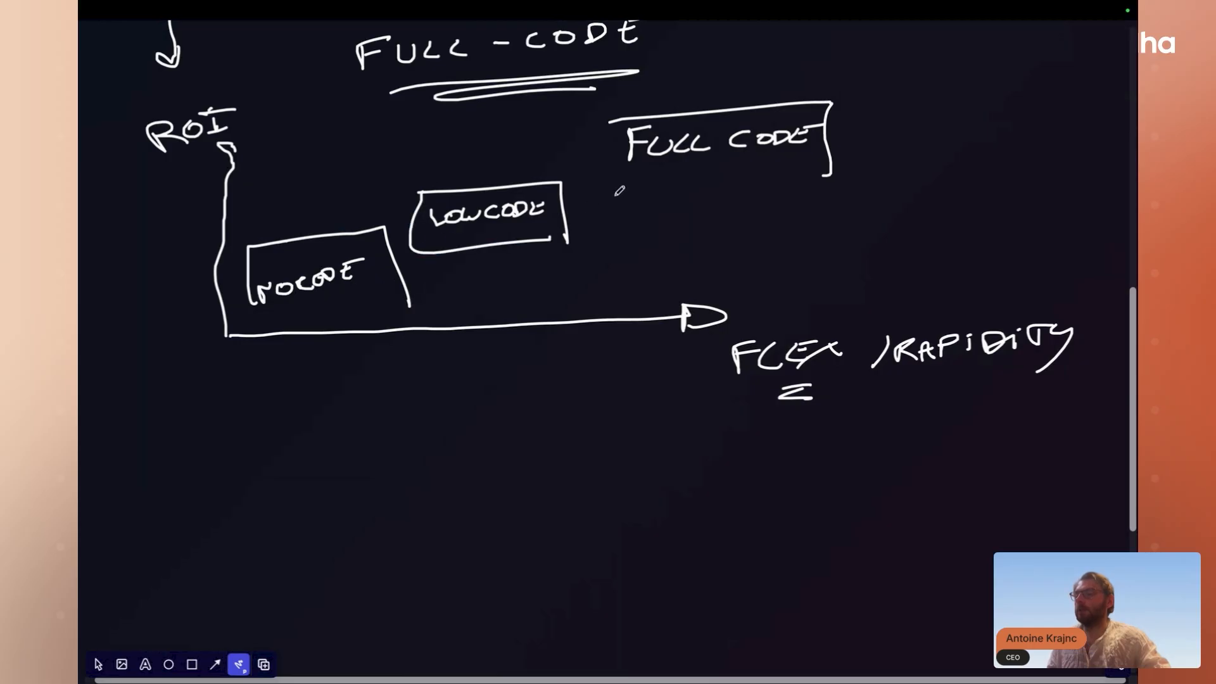
left_click_drag(615, 125, 792, 181)
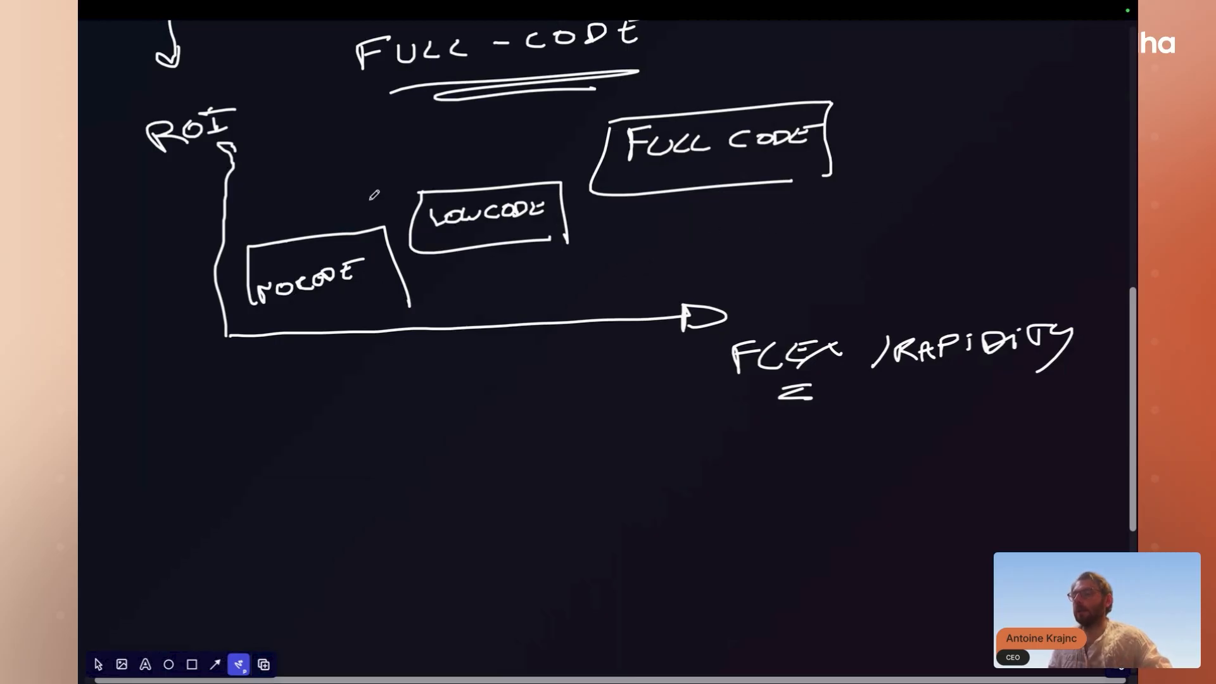
- Draw arrows from NOCODE to LOWCODE and from LOWCODE to FULL CODE, and write "IA" above the first arrow
left_click_drag(362, 206, 416, 188)
left_click_drag(512, 166, 592, 141)
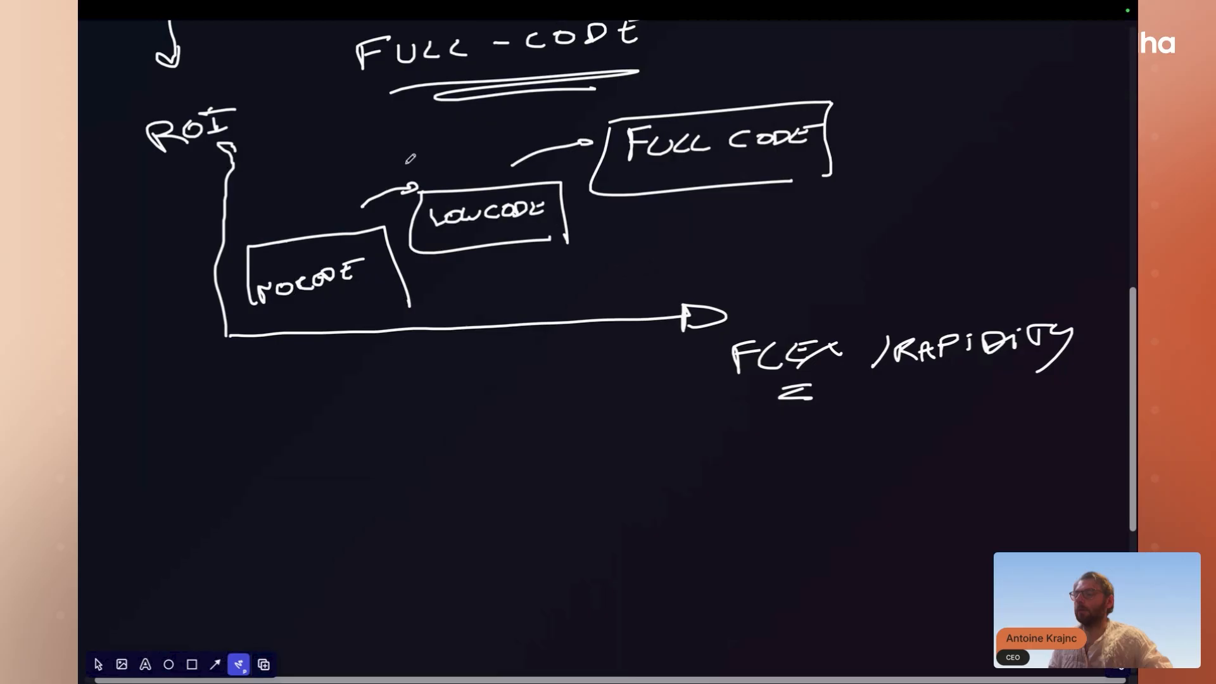
mouse_move(400, 144)
left_mouse_down()
mouse_move(394, 167)
mouse_move(451, 141)
left_mouse_up()
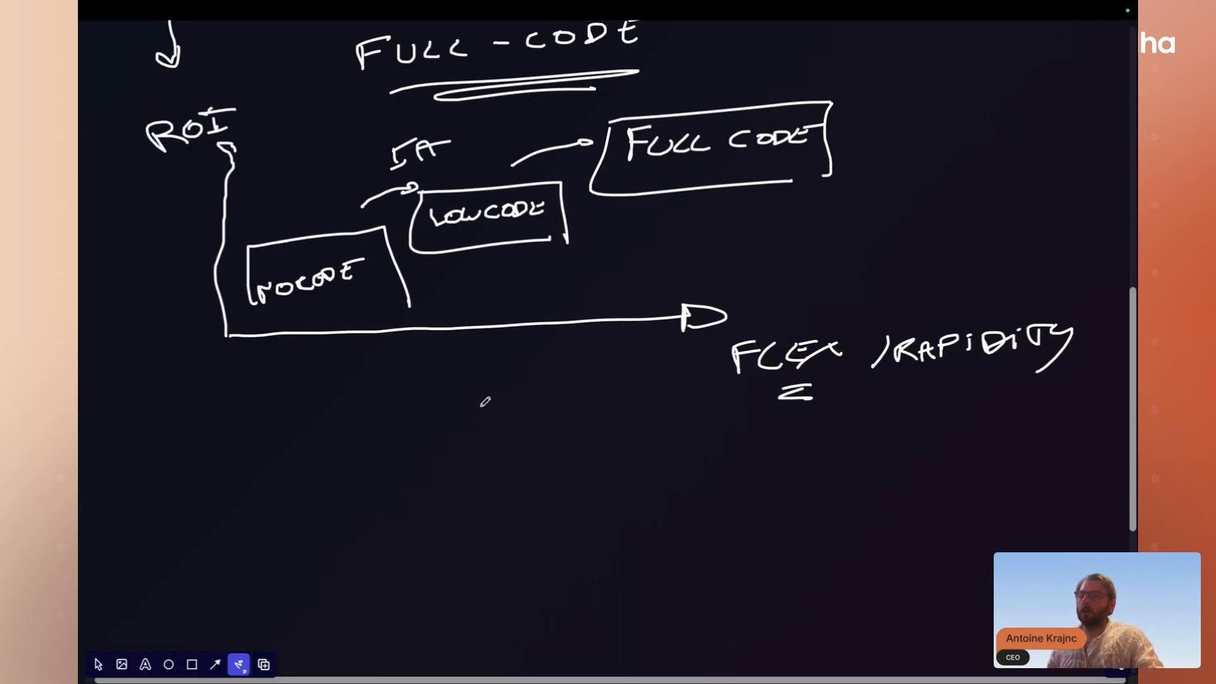
- Handwrite the heading "FRONTEND VS BACKEND" in the empty area below the ROI chart and bracket it along its left and lower edges
scroll(483, 361, "up", 5)
scroll(481, 354, "down", 10)
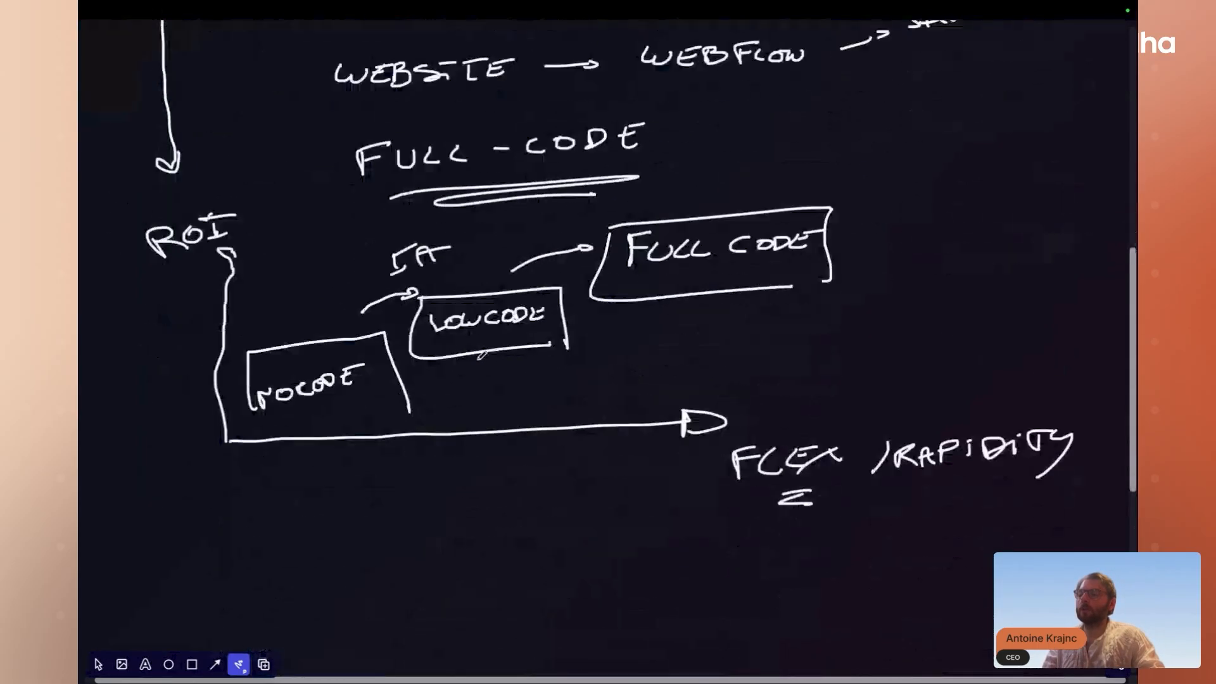
scroll(481, 353, "down", 2)
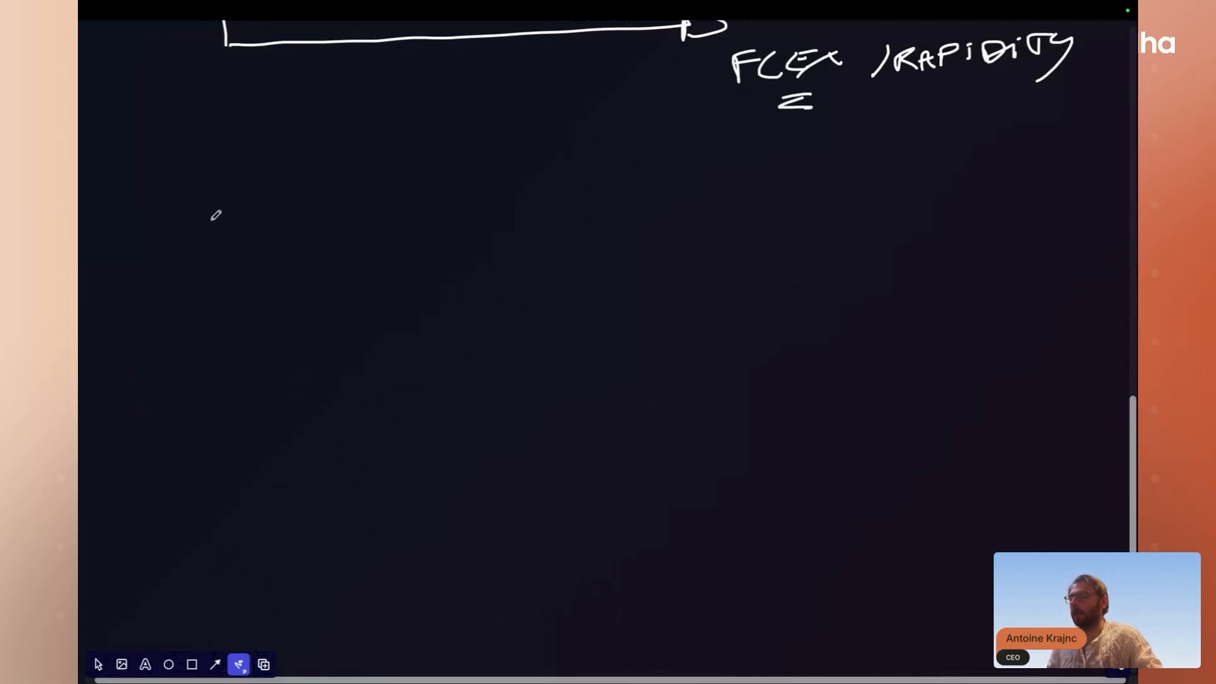
mouse_move(175, 202)
left_mouse_down()
mouse_move(173, 242)
mouse_move(205, 199)
left_mouse_up()
mouse_move(178, 219)
left_mouse_down()
mouse_move(194, 217)
mouse_move(202, 241)
left_mouse_up()
mouse_move(204, 203)
left_mouse_down()
mouse_move(223, 239)
mouse_move(322, 204)
left_mouse_up()
left_click_drag(304, 219, 306, 228)
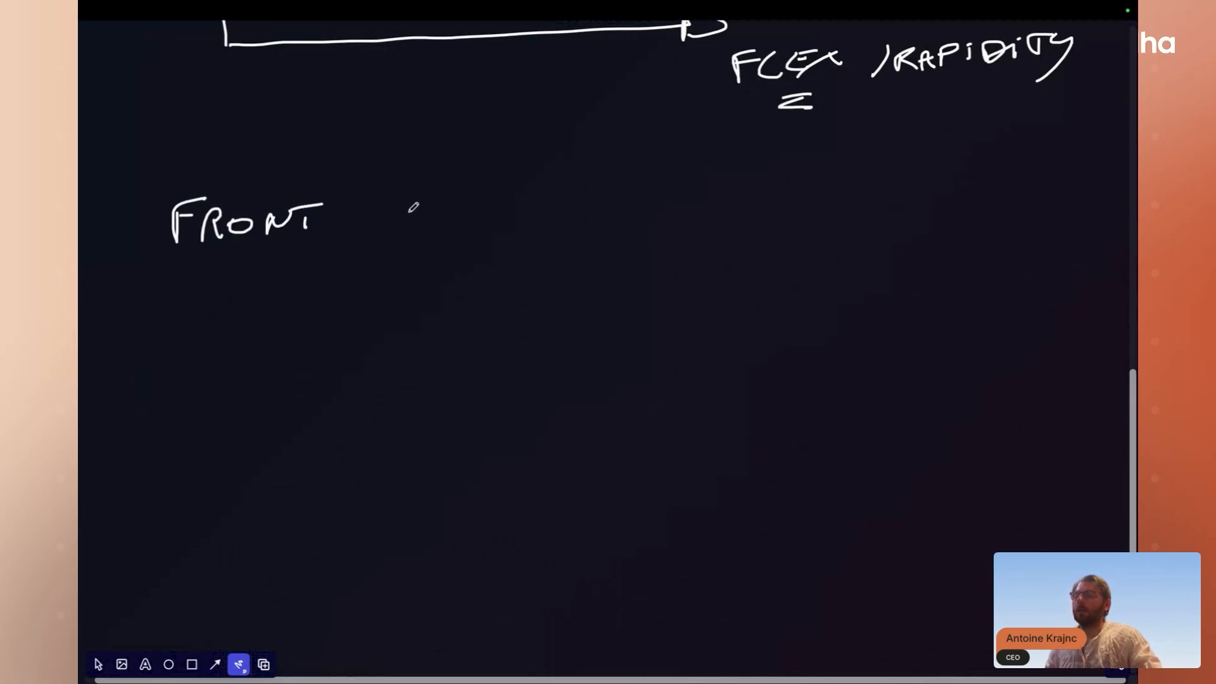
mouse_move(400, 202)
left_mouse_down()
mouse_move(418, 198)
mouse_move(436, 220)
left_mouse_up()
left_click_drag(513, 195, 512, 217)
mouse_move(513, 196)
left_mouse_down()
mouse_move(514, 216)
mouse_move(580, 215)
left_mouse_up()
mouse_move(616, 193)
left_mouse_down()
mouse_move(613, 214)
mouse_move(645, 213)
left_mouse_up()
mouse_move(676, 187)
left_mouse_down()
mouse_move(665, 203)
mouse_move(684, 214)
mouse_move(724, 192)
mouse_move(735, 206)
left_mouse_up()
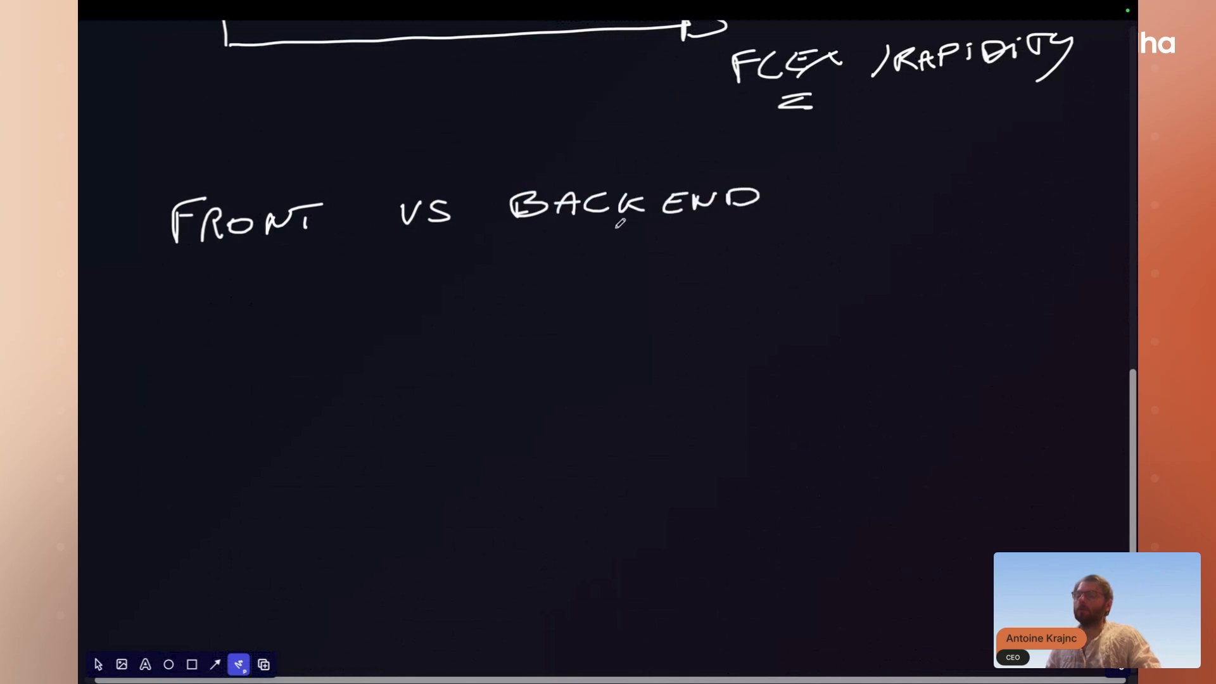
mouse_move(328, 215)
left_mouse_down()
mouse_move(335, 228)
mouse_move(361, 212)
mouse_move(367, 223)
left_mouse_up()
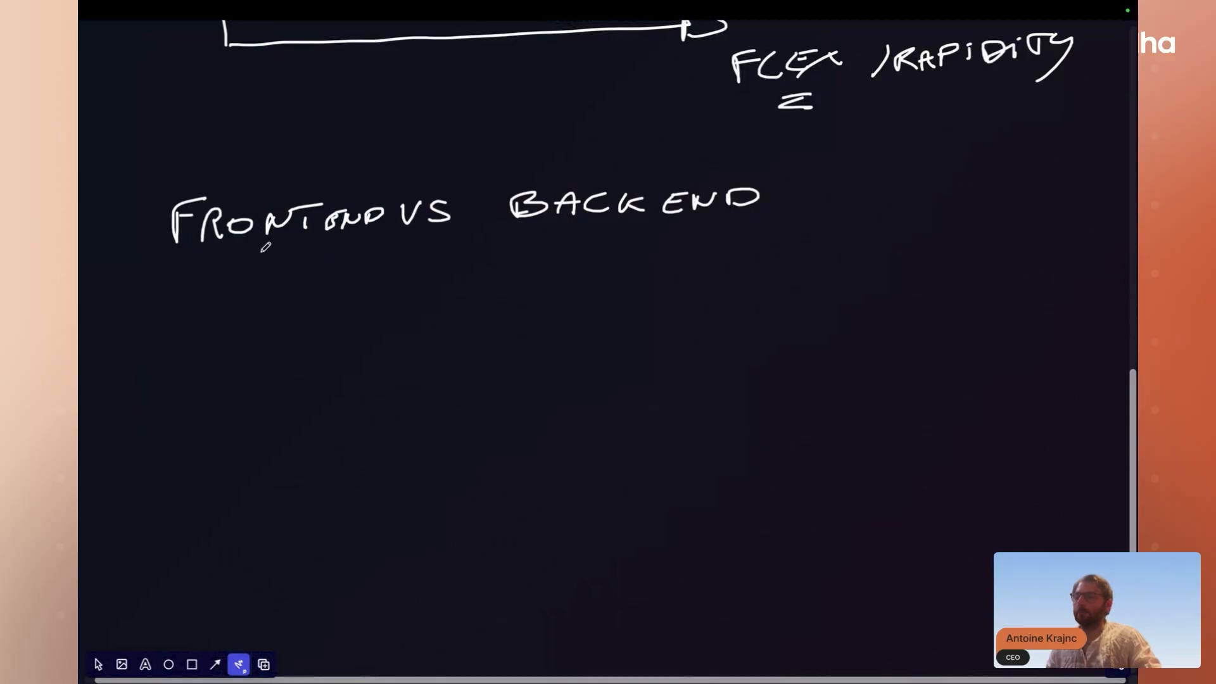
left_click_drag(153, 211, 811, 268)
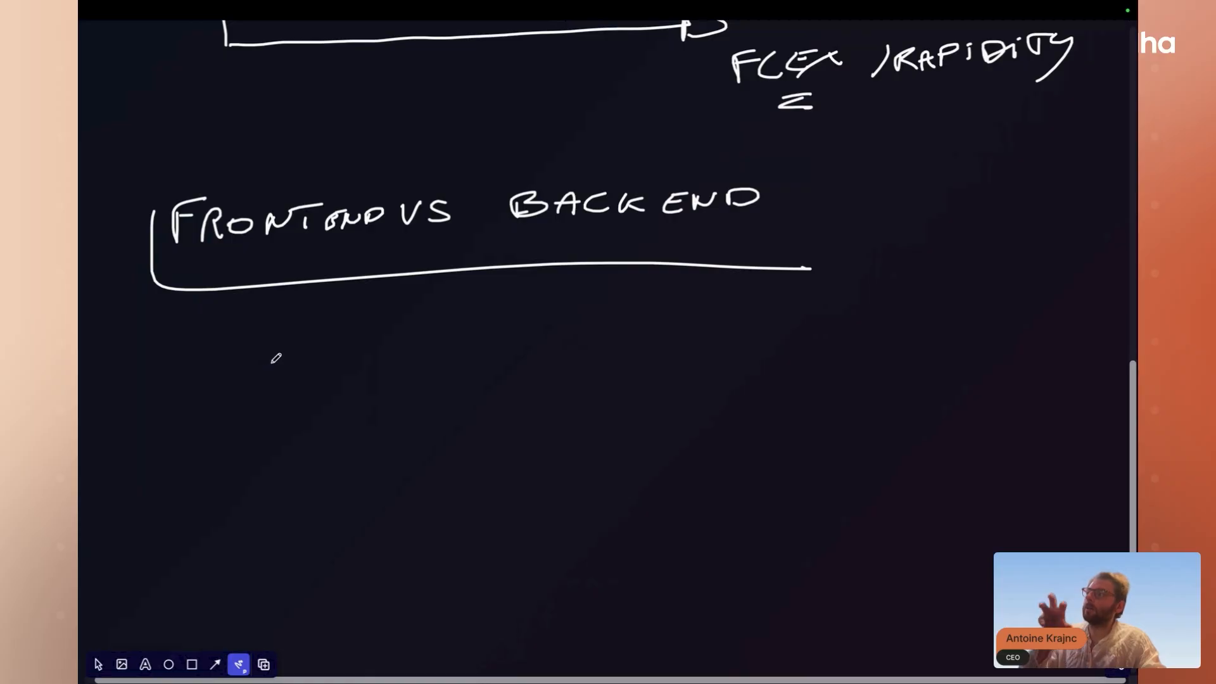
- Below the heading, draw a square page frame with "DESIGN" above it and "USER" with an upward arrow beneath it
scroll(278, 361, "down", 5)
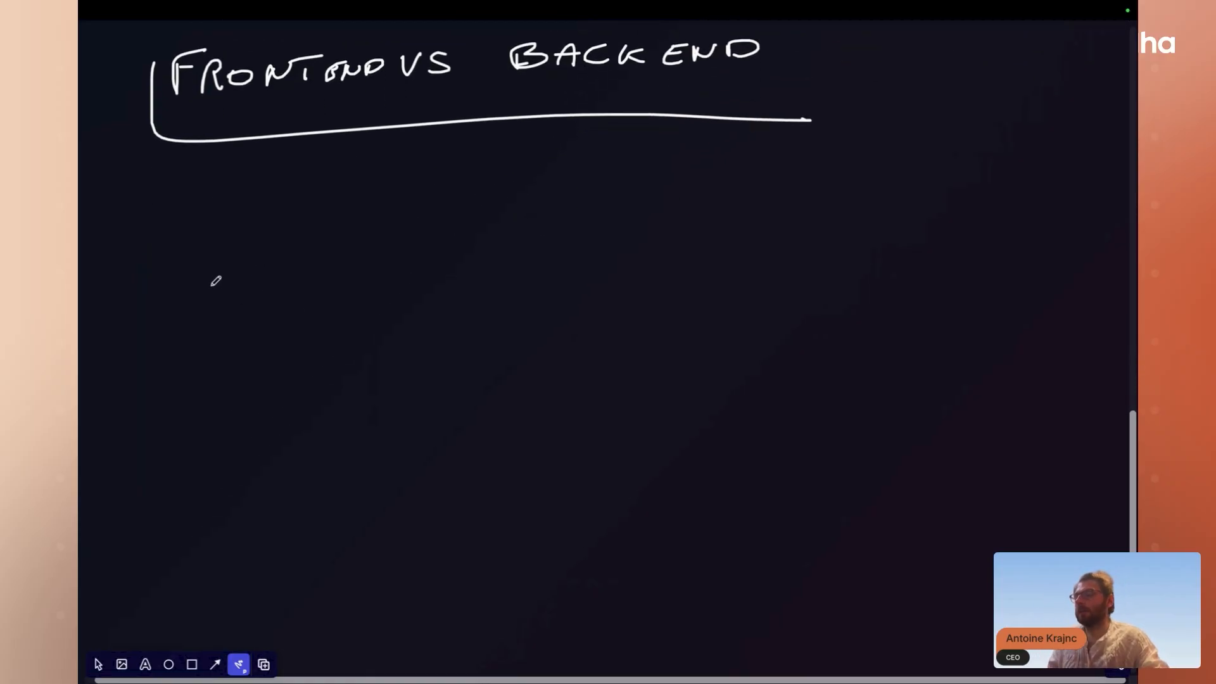
mouse_move(173, 267)
left_mouse_down()
mouse_move(163, 430)
mouse_move(193, 262)
mouse_move(333, 256)
mouse_move(339, 326)
mouse_move(326, 421)
mouse_move(160, 422)
left_mouse_up()
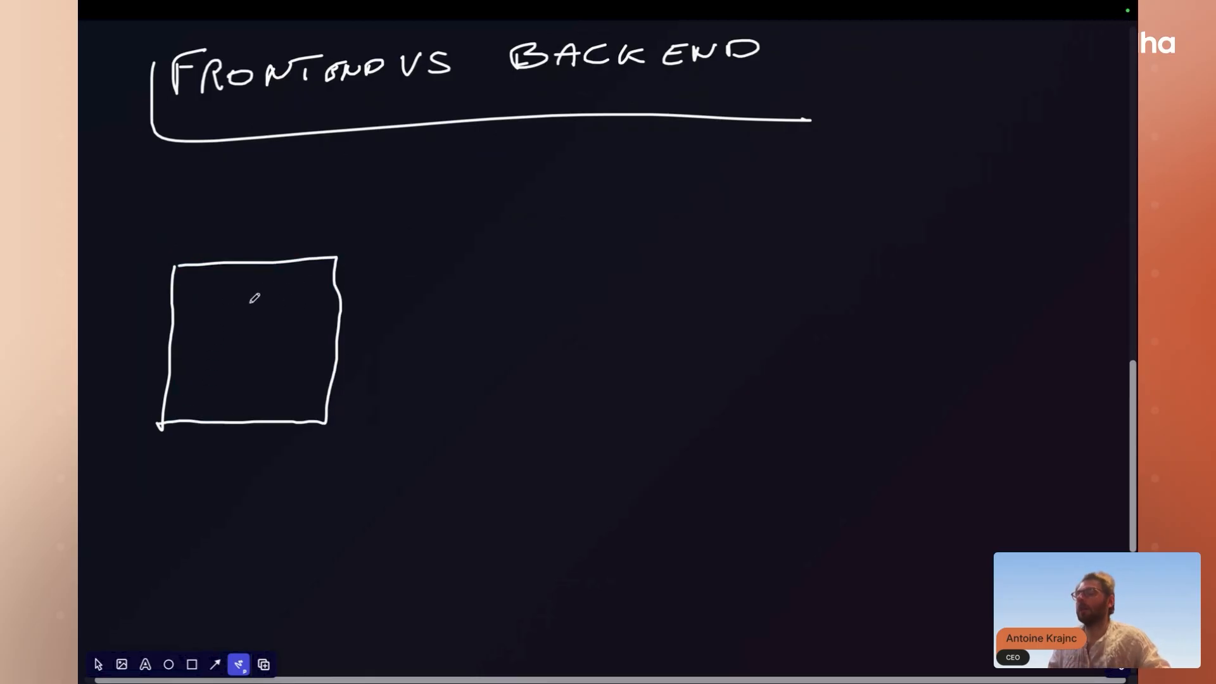
mouse_move(208, 213)
left_mouse_down()
mouse_move(281, 230)
mouse_move(317, 210)
left_mouse_up()
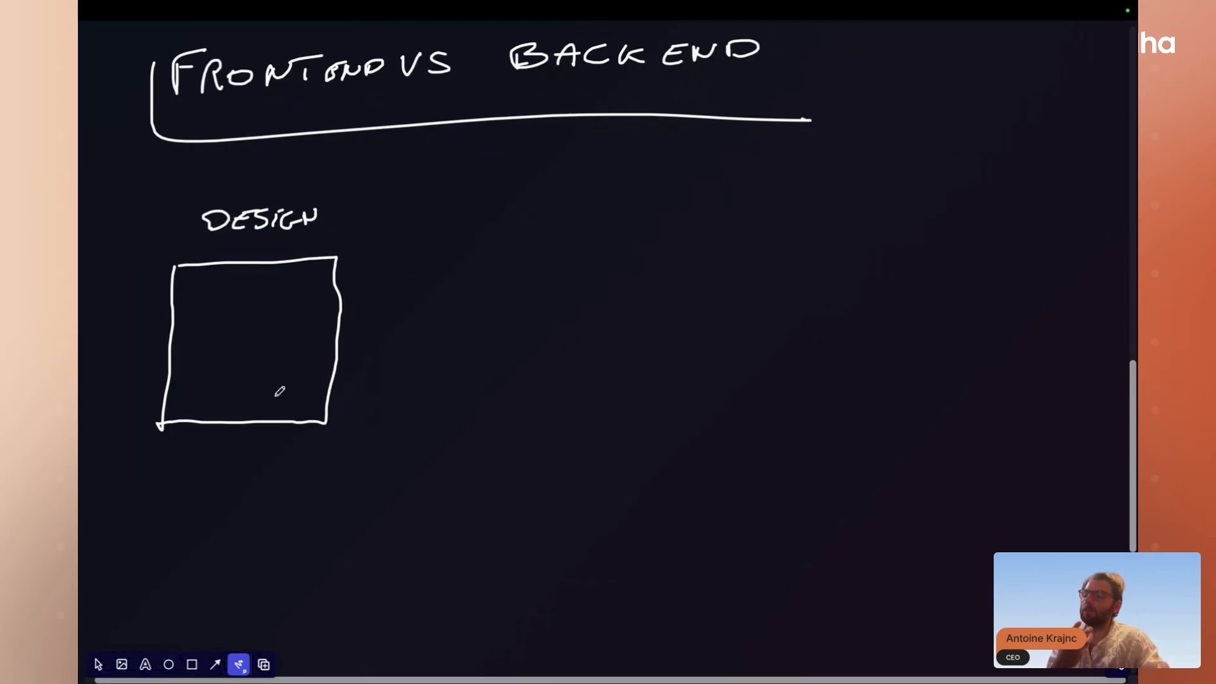
mouse_move(150, 487)
left_mouse_down()
mouse_move(179, 488)
mouse_move(182, 510)
mouse_move(262, 509)
left_mouse_up()
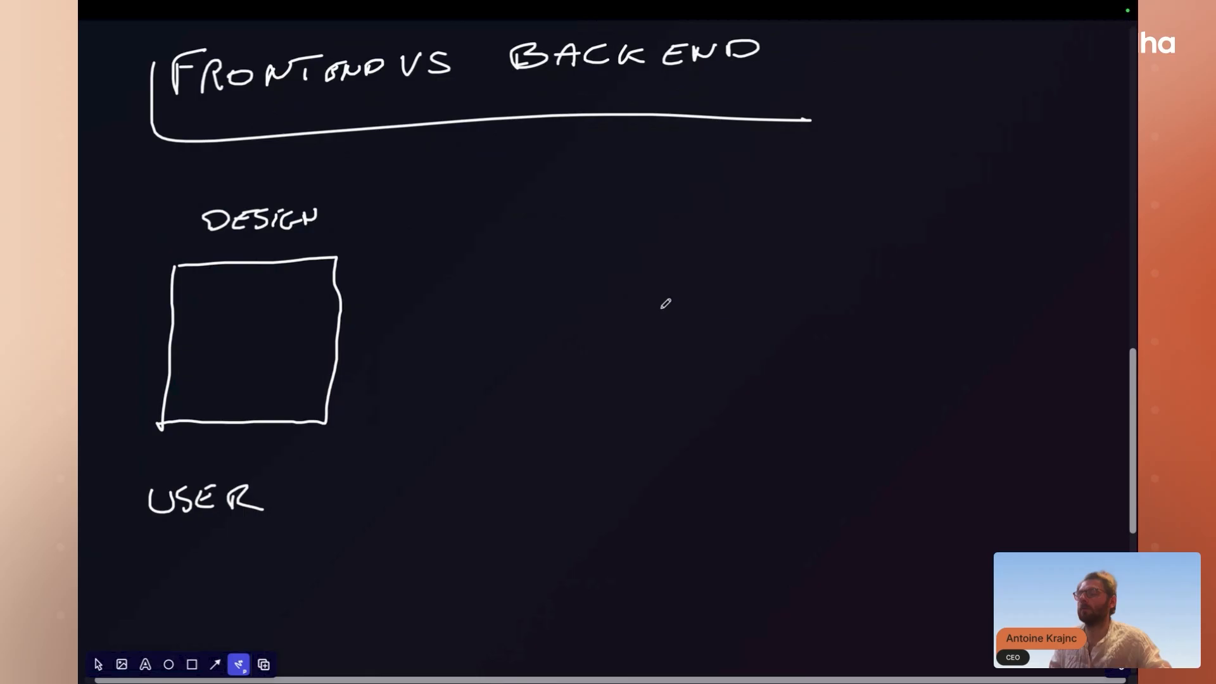
left_click_drag(218, 469, 234, 454)
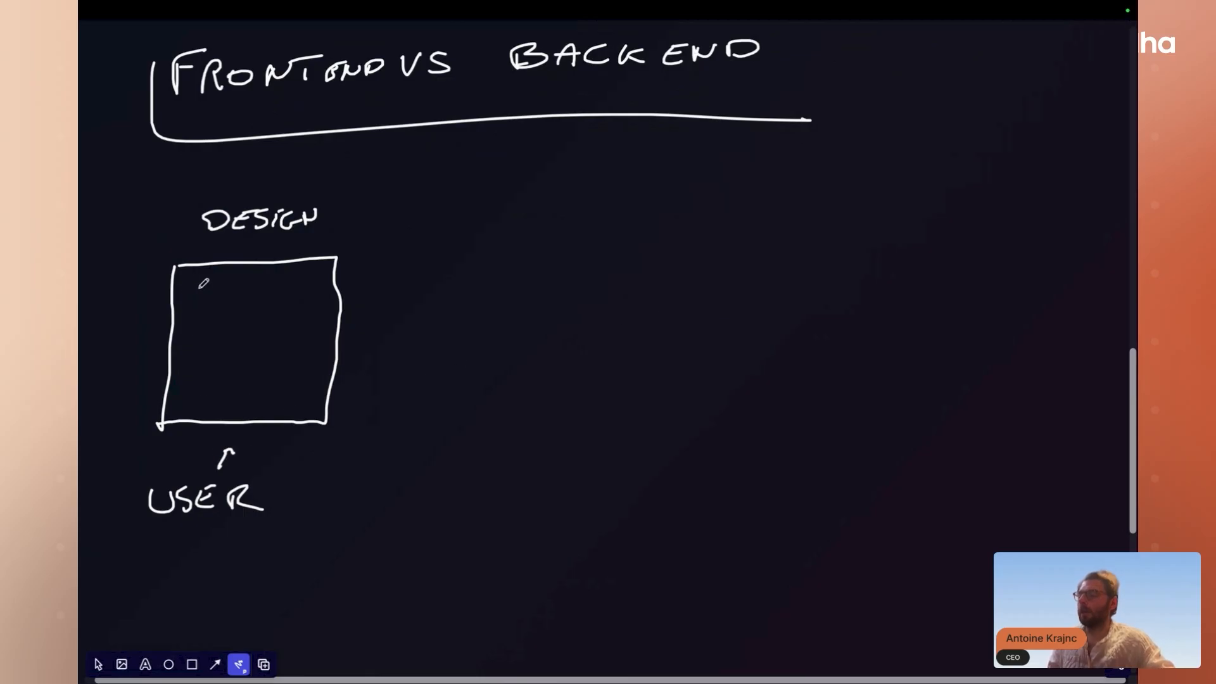
- Sketch a header bar with two dashes and three content blocks inside the page frame, and write "FRONT-END" above DESIGN
left_click_drag(179, 295, 329, 291)
left_click_drag(192, 281, 213, 281)
left_click_drag(287, 277, 309, 274)
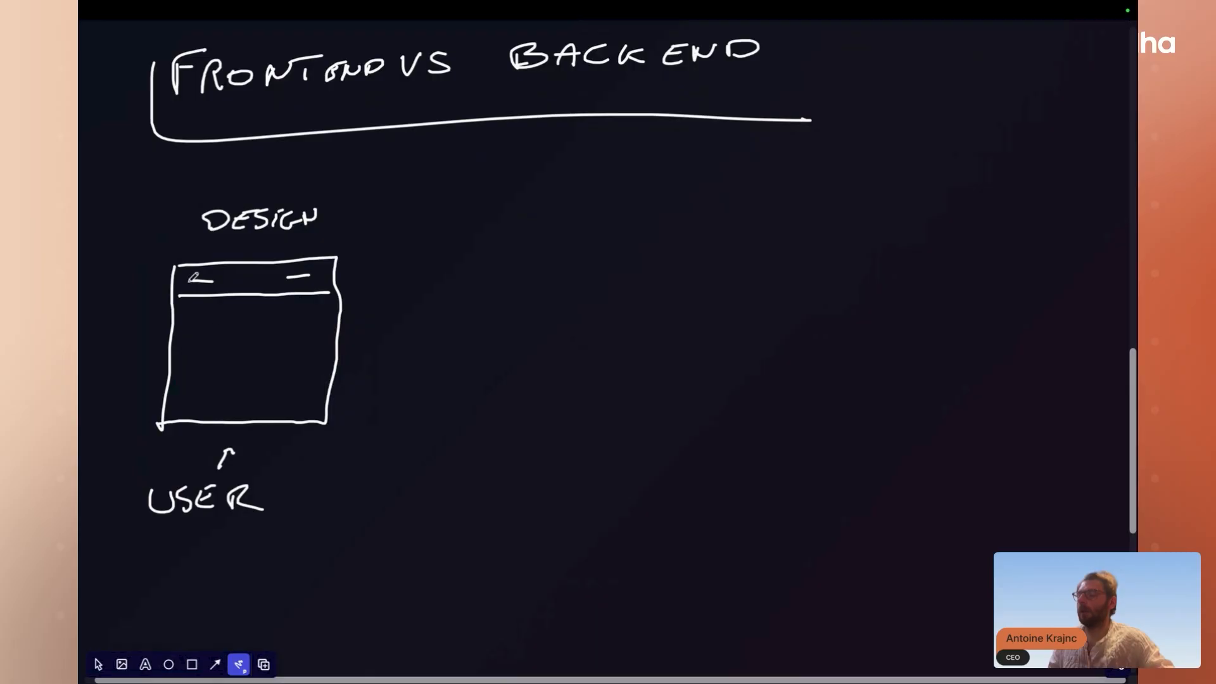
mouse_move(257, 314)
left_mouse_down()
mouse_move(256, 348)
mouse_move(328, 314)
mouse_move(263, 345)
left_mouse_up()
mouse_move(184, 322)
left_mouse_down()
mouse_move(244, 320)
mouse_move(184, 324)
mouse_move(187, 401)
mouse_move(273, 358)
mouse_move(307, 395)
mouse_move(190, 404)
left_mouse_up()
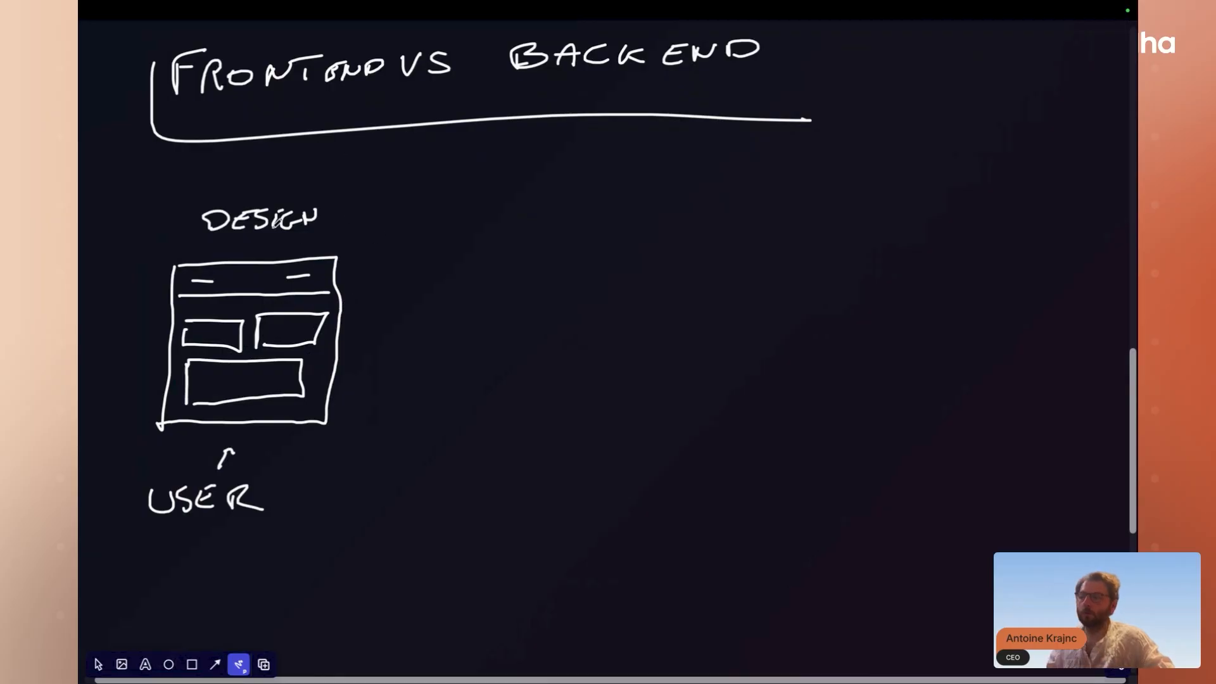
left_click_drag(184, 171, 160, 191)
mouse_move(164, 182)
left_mouse_down()
mouse_move(215, 191)
mouse_move(270, 166)
mouse_move(299, 183)
mouse_move(325, 166)
mouse_move(336, 176)
mouse_move(283, 178)
left_mouse_up()
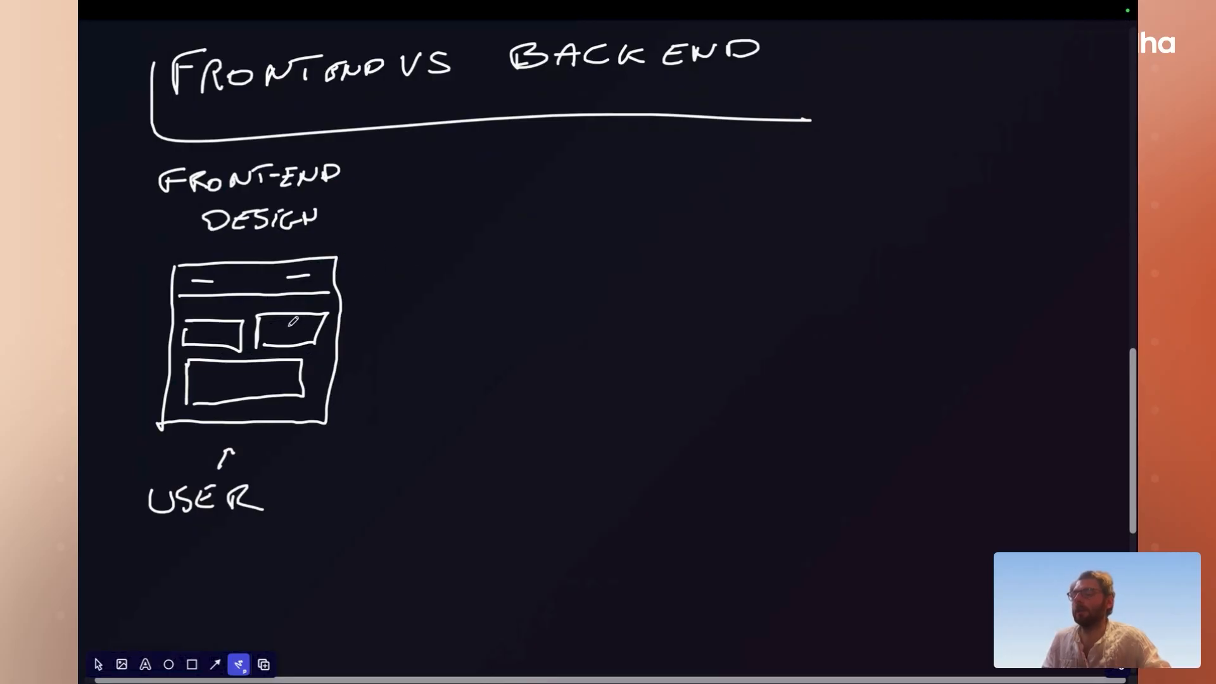
- Draw an arrow pointing to the page's upper-right content block and label it "LISTING"
mouse_move(387, 288)
left_mouse_down()
mouse_move(309, 311)
mouse_move(320, 307)
left_mouse_up()
left_click_drag(408, 269, 412, 288)
mouse_move(424, 278)
left_mouse_down()
mouse_move(434, 287)
mouse_move(469, 258)
left_mouse_up()
mouse_move(459, 261)
left_mouse_down()
mouse_move(457, 285)
mouse_move(535, 268)
left_mouse_up()
left_click(491, 259)
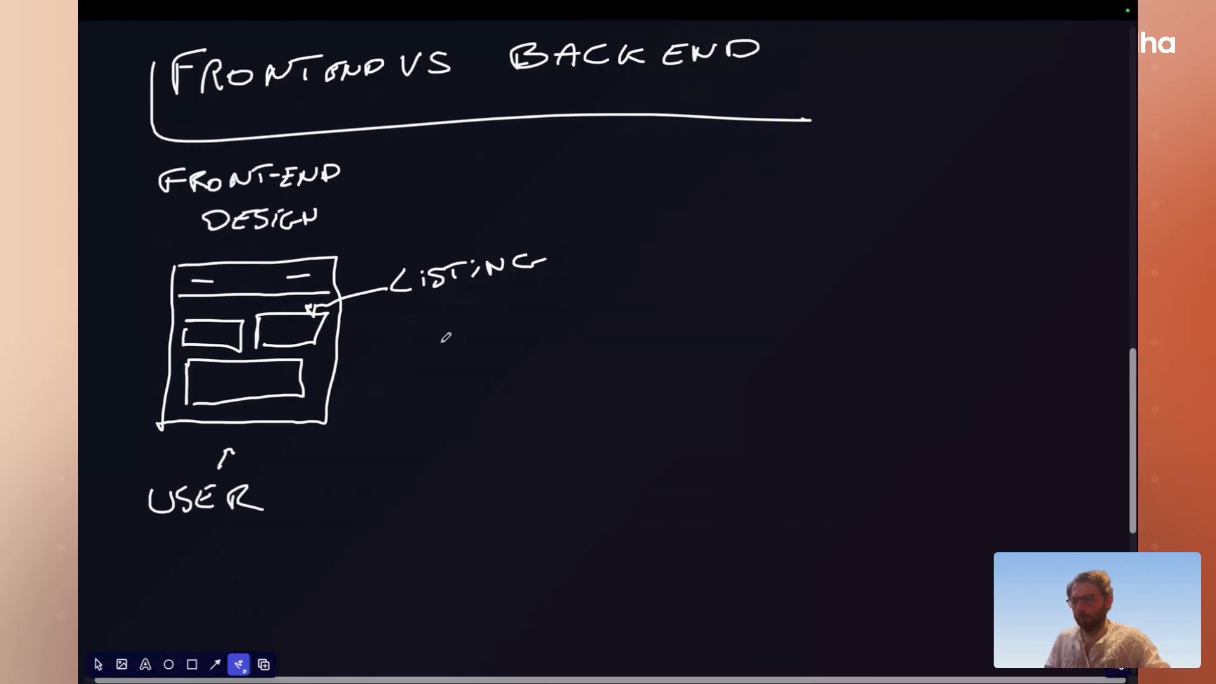
- Draw a second box to the right of the front-end sketch, titled "BACKEND", with a crossed-out "VISIBILITY" beneath it
mouse_move(637, 235)
left_mouse_down()
mouse_move(612, 406)
mouse_move(717, 391)
mouse_move(784, 346)
mouse_move(779, 224)
mouse_move(609, 235)
left_mouse_up()
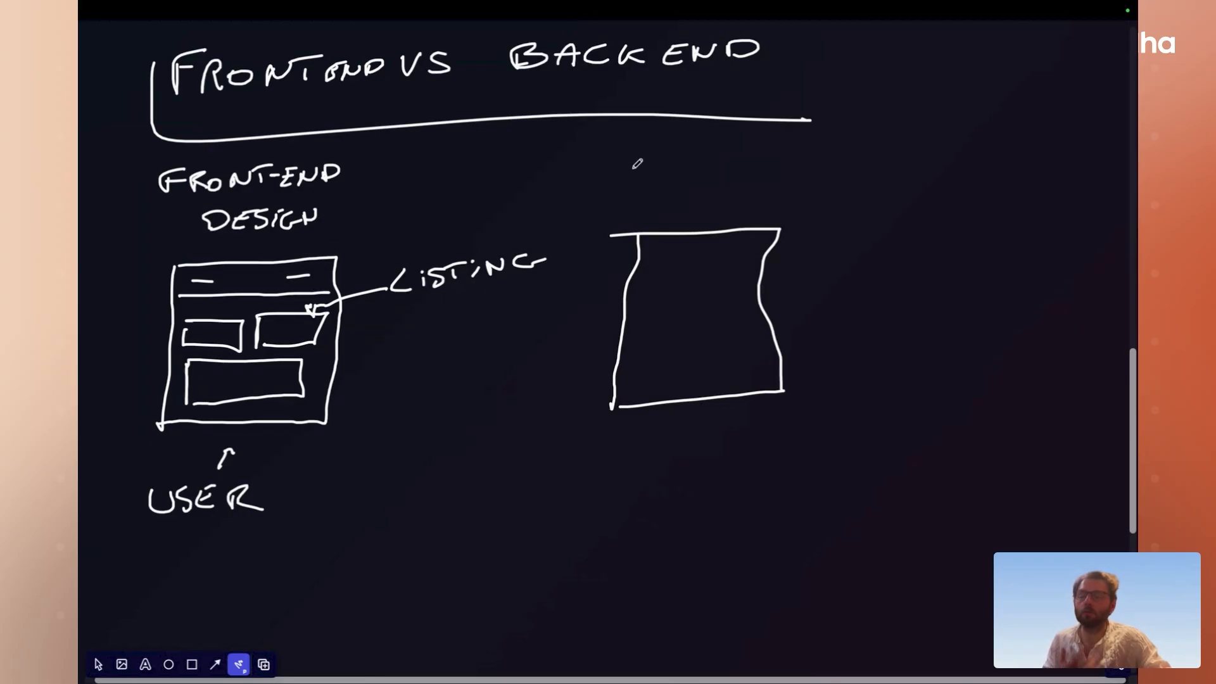
mouse_move(627, 165)
left_mouse_down()
mouse_move(665, 177)
mouse_move(694, 167)
mouse_move(714, 183)
mouse_move(773, 164)
mouse_move(771, 182)
left_mouse_up()
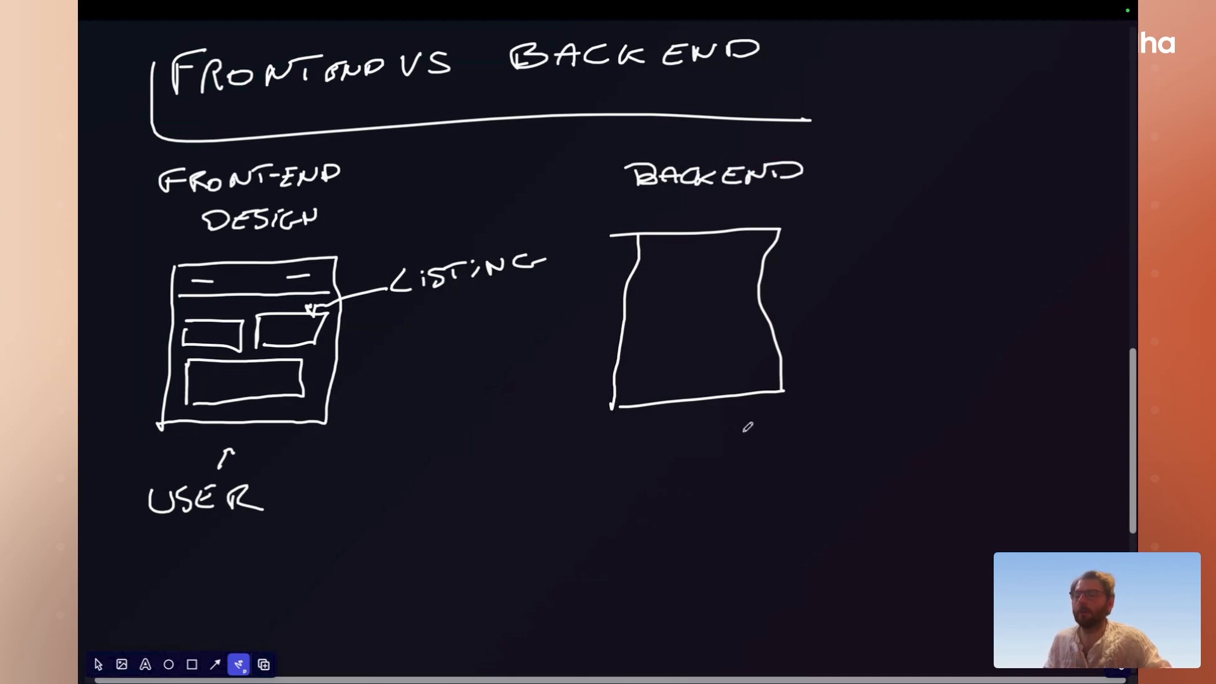
mouse_move(650, 453)
left_mouse_down()
mouse_move(851, 423)
mouse_move(837, 461)
left_mouse_up()
left_click_drag(807, 412, 714, 473)
left_click_drag(721, 422, 805, 469)
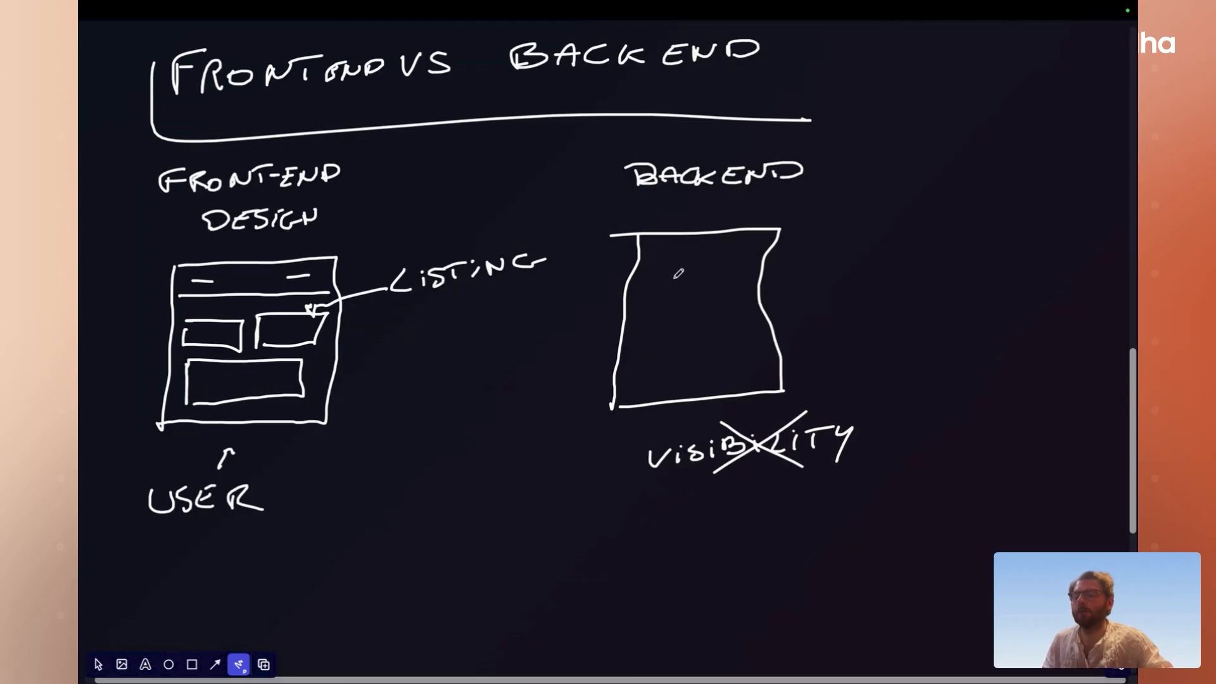
- Add a database cylinder labelled "DATABASES" in the backend box and a double-headed arrow between the front-end and backend sketches
mouse_move(666, 269)
left_mouse_down()
mouse_move(681, 312)
mouse_move(693, 269)
mouse_move(686, 296)
mouse_move(703, 299)
mouse_move(667, 273)
mouse_move(806, 254)
mouse_move(811, 278)
mouse_move(831, 277)
mouse_move(878, 256)
left_mouse_up()
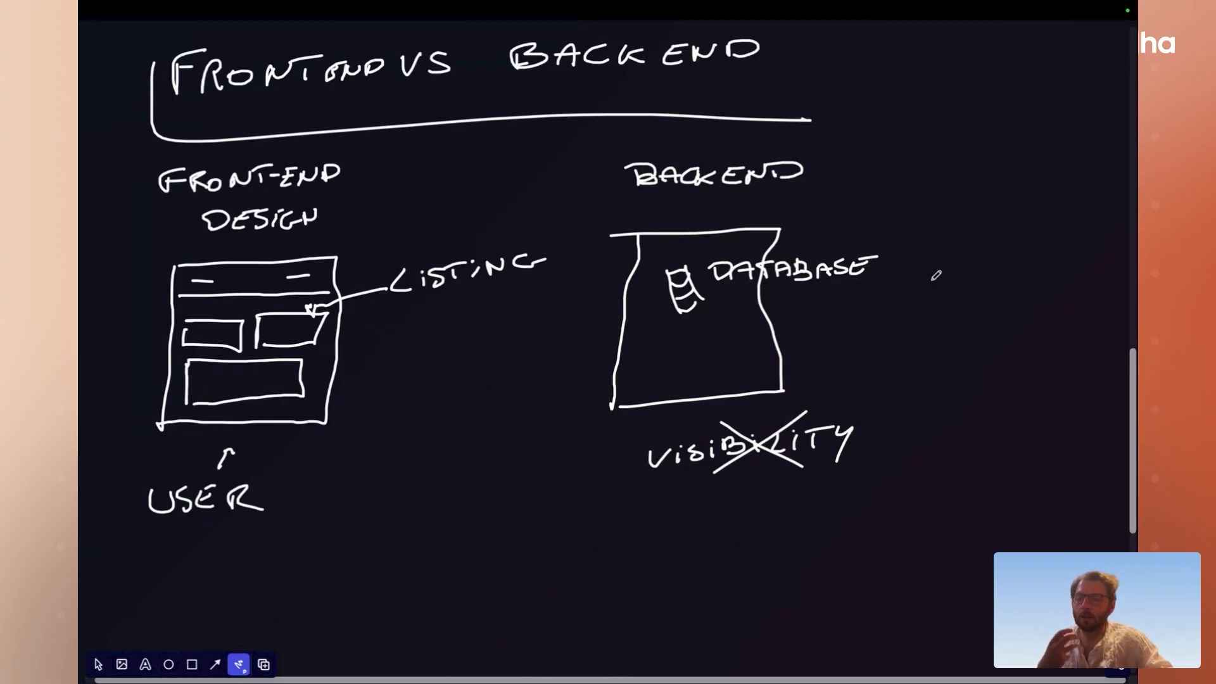
left_click_drag(899, 258, 886, 274)
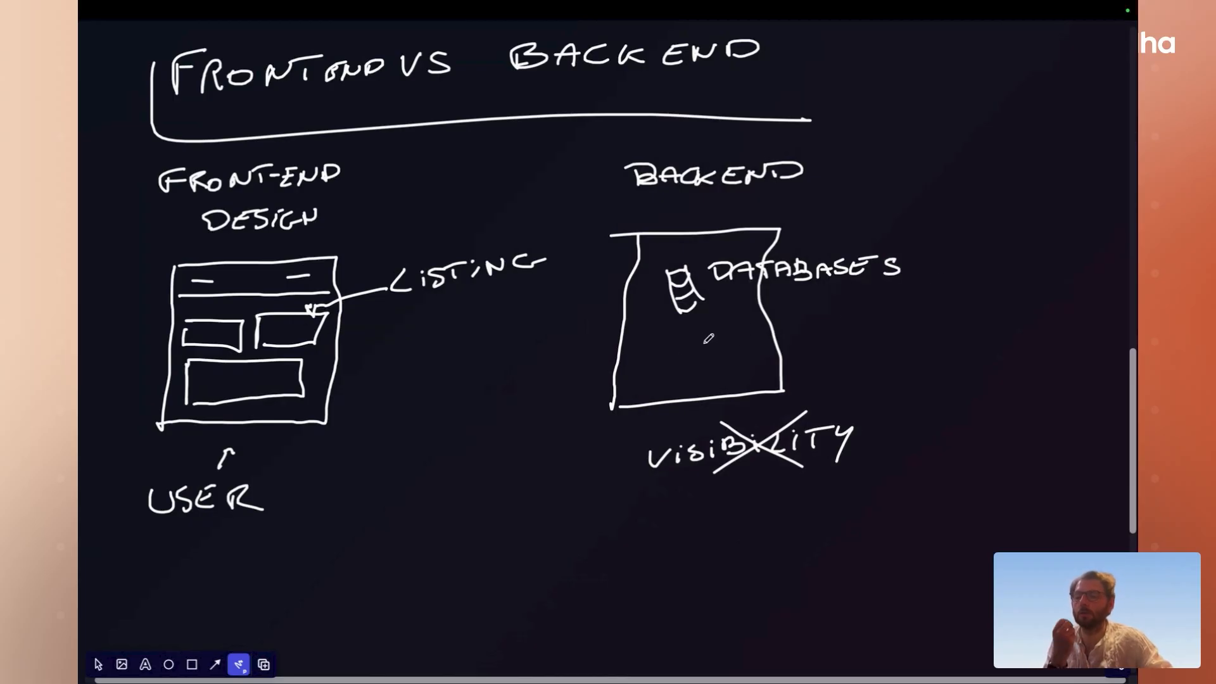
left_click_drag(442, 330, 590, 310)
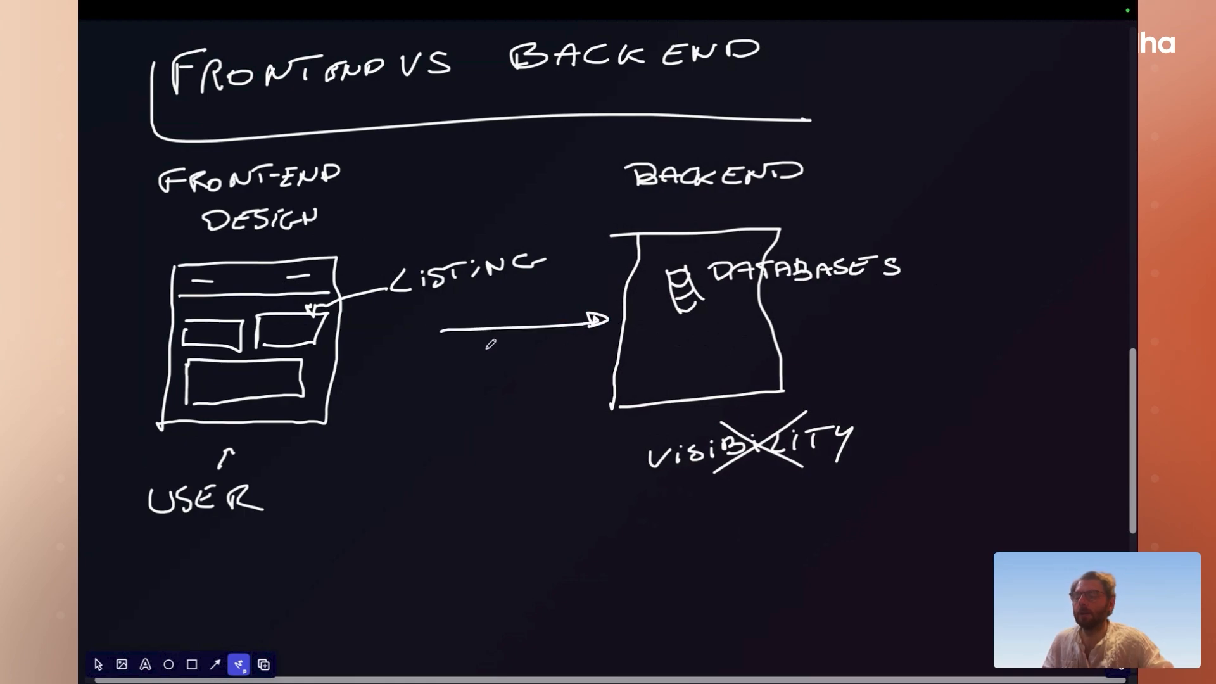
mouse_move(443, 330)
left_mouse_down()
mouse_move(383, 333)
mouse_move(400, 342)
left_mouse_up()
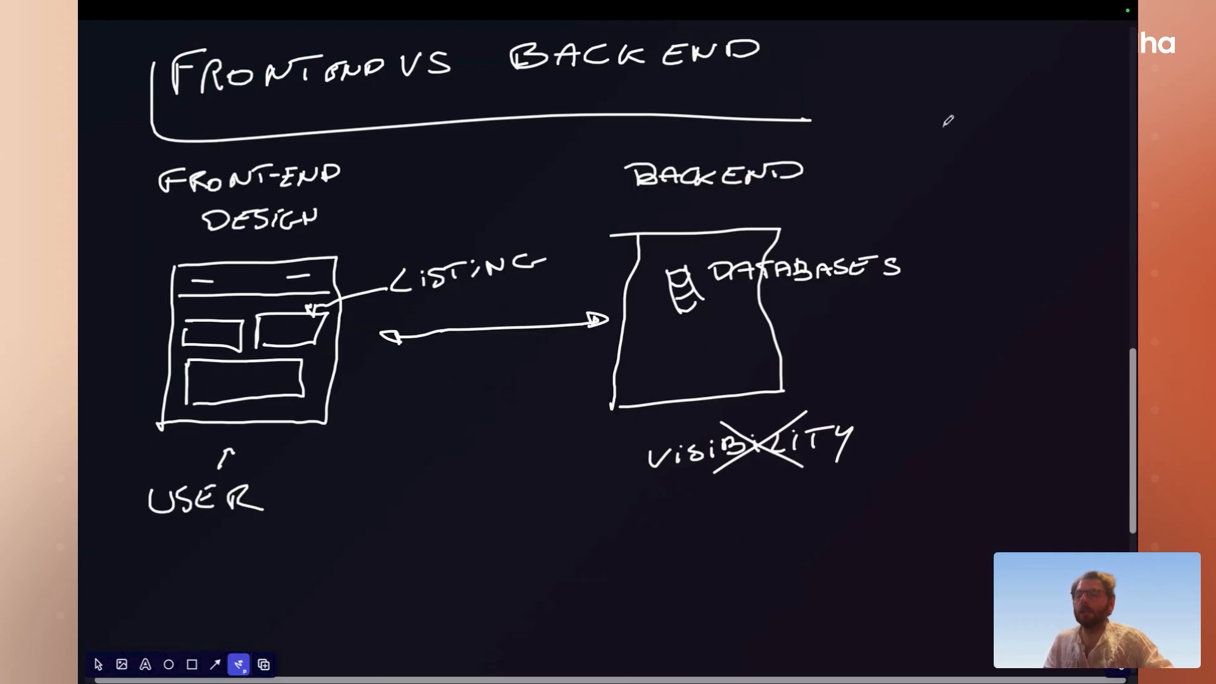
- Add a "DEV" label with an arrow to both the backend and front-end sketches, and draw a wide bracket beneath the diagram
mouse_move(943, 123)
left_mouse_down()
mouse_move(905, 167)
mouse_move(1047, 96)
left_mouse_up()
left_click_drag(430, 175, 370, 211)
mouse_move(457, 160)
left_mouse_down()
mouse_move(454, 180)
mouse_move(507, 178)
mouse_move(529, 158)
left_mouse_up()
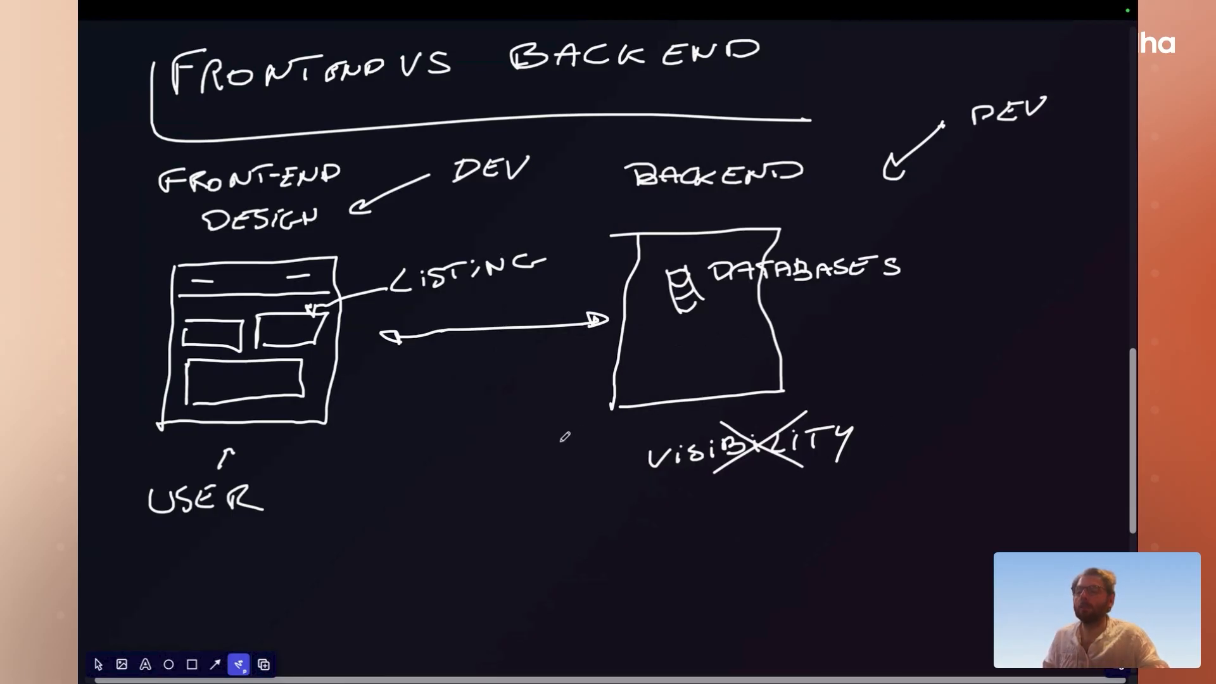
scroll(551, 434, "down", 4)
mouse_move(253, 451)
left_mouse_down()
mouse_move(253, 461)
mouse_move(701, 496)
mouse_move(708, 443)
left_mouse_up()
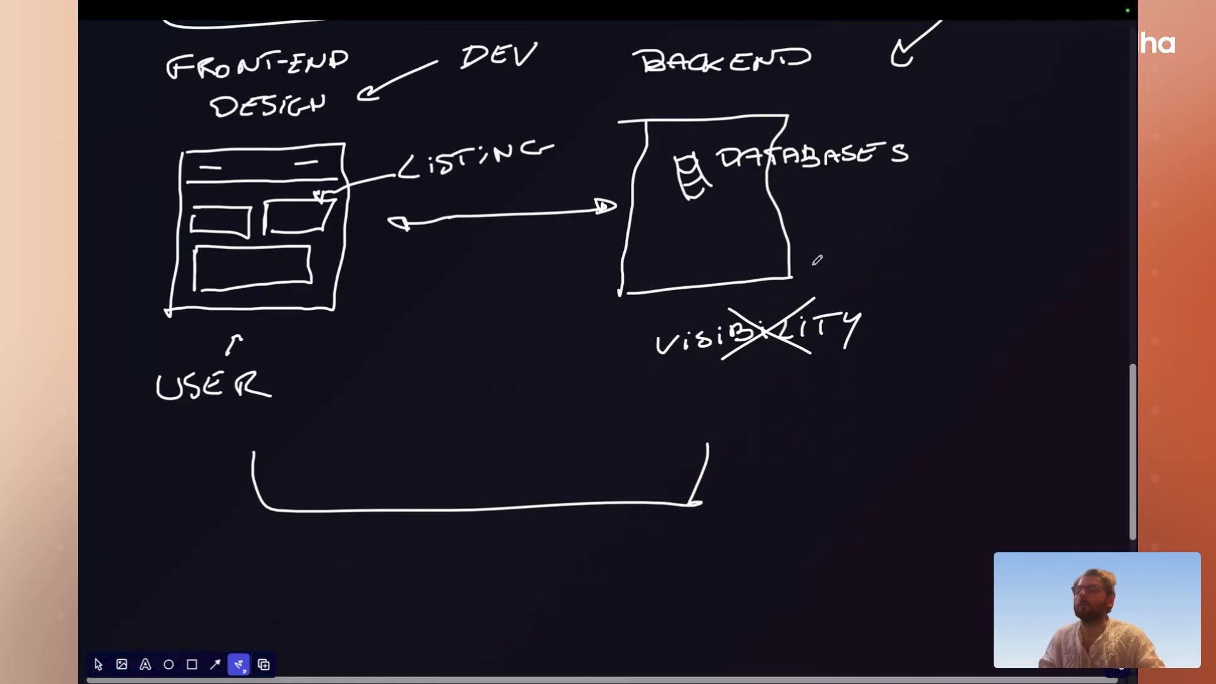
- Handwrite "E-COMMERCE" in the empty area below the bracket
scroll(813, 272, "down", 1)
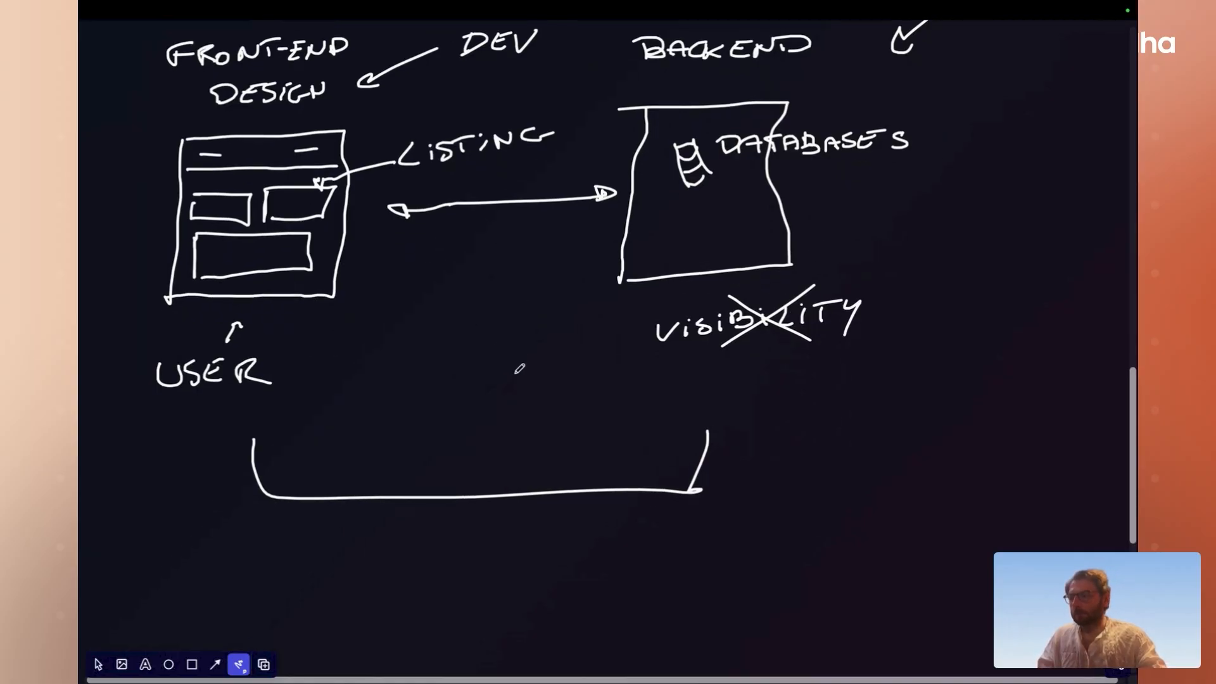
scroll(516, 367, "down", 3)
scroll(530, 371, "down", 10)
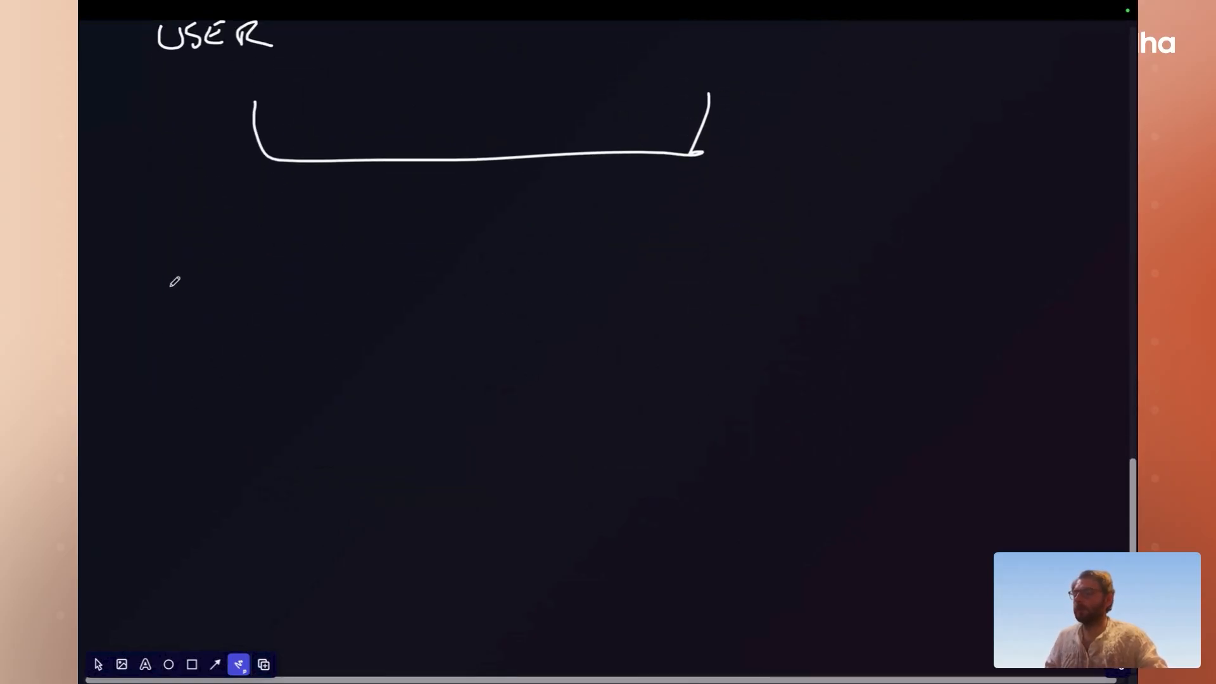
mouse_move(272, 252)
left_mouse_down()
mouse_move(290, 280)
mouse_move(283, 264)
left_mouse_up()
left_click_drag(290, 273, 341, 276)
mouse_move(374, 256)
left_mouse_down()
mouse_move(485, 254)
mouse_move(551, 271)
left_mouse_up()
mouse_move(571, 247)
left_mouse_down()
mouse_move(570, 271)
mouse_move(590, 243)
left_mouse_up()
- Sketch a page frame right of E-COMMERCE with a header line and six product boxes in two columns, titled "SHOP"
mouse_move(736, 306)
left_mouse_down()
mouse_move(735, 501)
mouse_move(874, 272)
mouse_move(904, 502)
mouse_move(768, 522)
left_mouse_up()
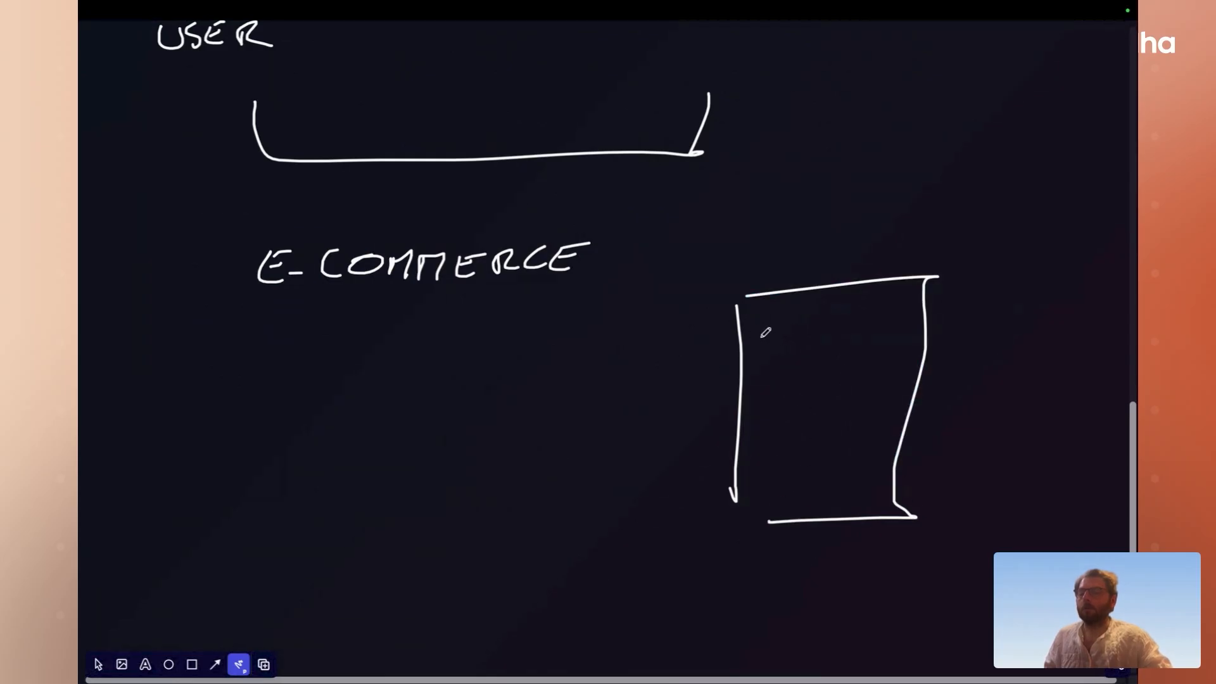
mouse_move(766, 352)
left_mouse_down()
mouse_move(789, 374)
mouse_move(764, 374)
left_mouse_up()
mouse_move(849, 341)
left_mouse_down()
mouse_move(903, 360)
mouse_move(860, 370)
left_mouse_up()
mouse_move(766, 402)
left_mouse_down()
mouse_move(796, 426)
mouse_move(770, 431)
left_mouse_up()
left_click_drag(845, 399, 853, 426)
mouse_move(771, 454)
left_mouse_down()
mouse_move(775, 485)
mouse_move(835, 475)
mouse_move(860, 456)
mouse_move(846, 492)
left_mouse_up()
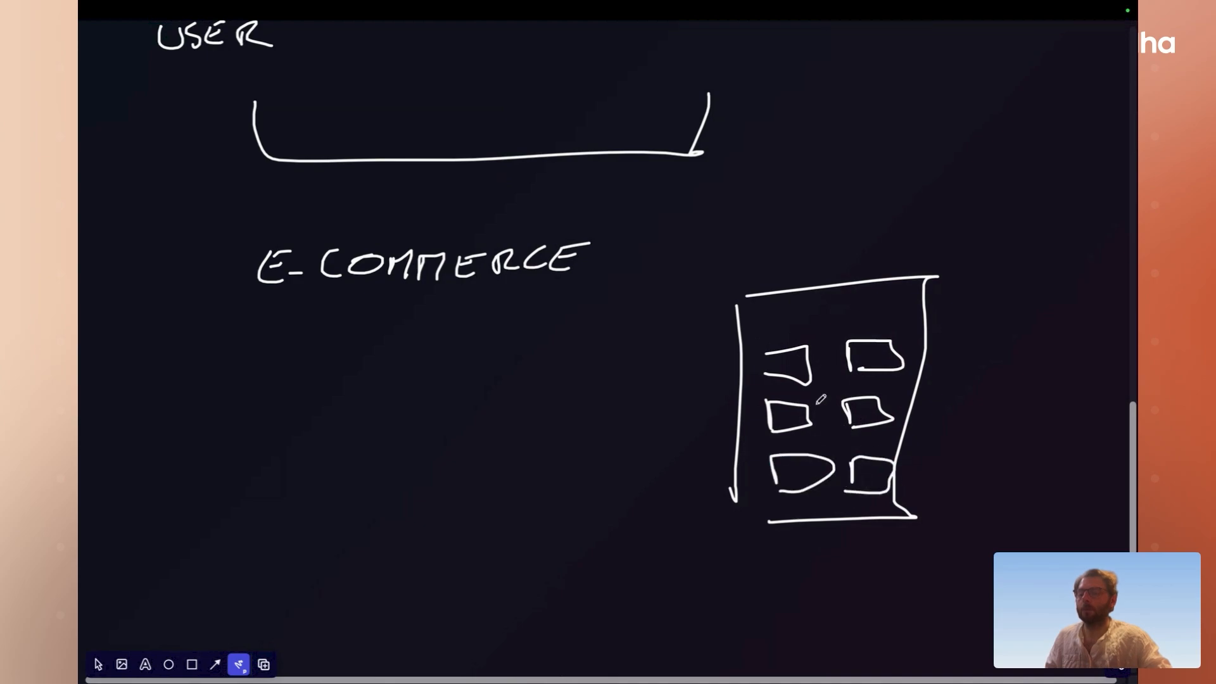
left_click_drag(759, 325, 910, 314)
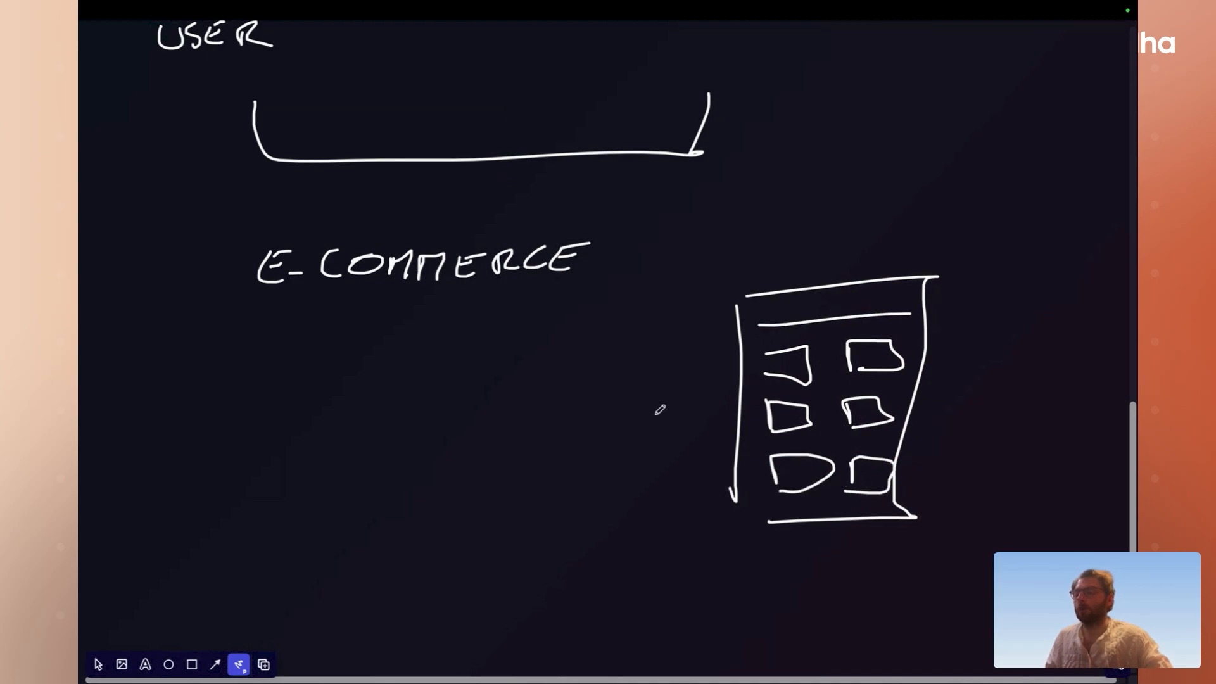
mouse_move(795, 233)
left_mouse_down()
mouse_move(824, 245)
mouse_move(881, 232)
left_mouse_up()
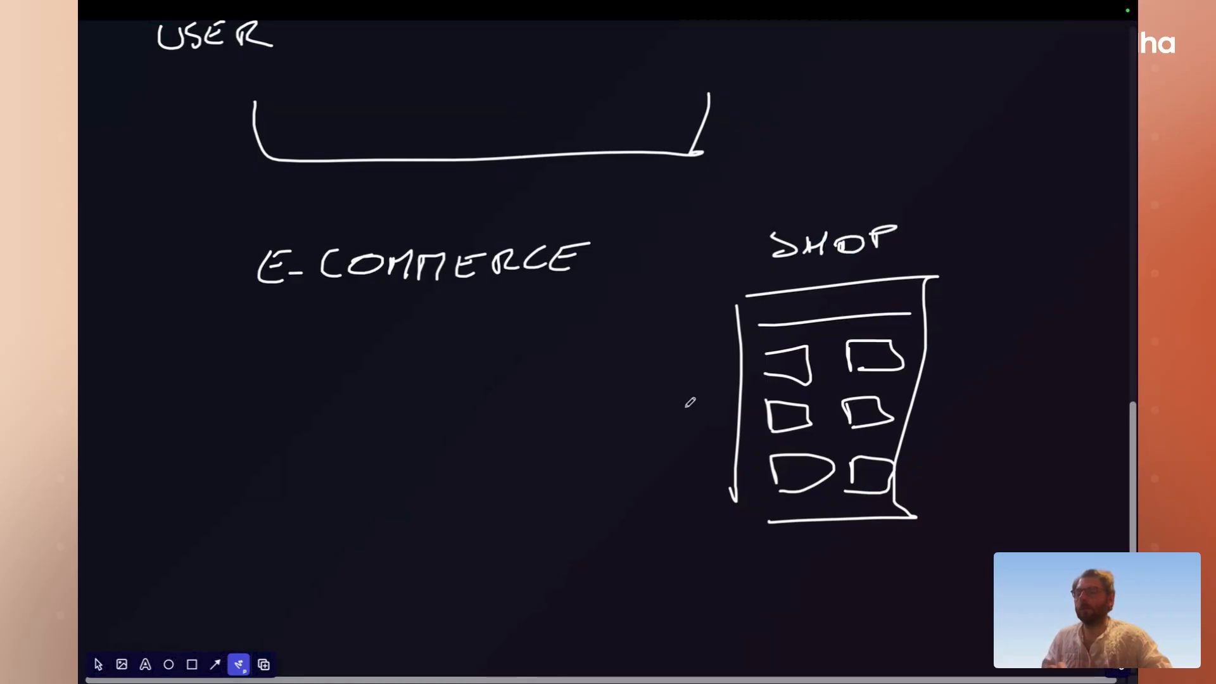
- Underline the E-COMMERCE heading with a horizontal line
scroll(686, 393, "down", 5)
scroll(646, 326, "up", 1)
left_click_drag(261, 95, 550, 95)
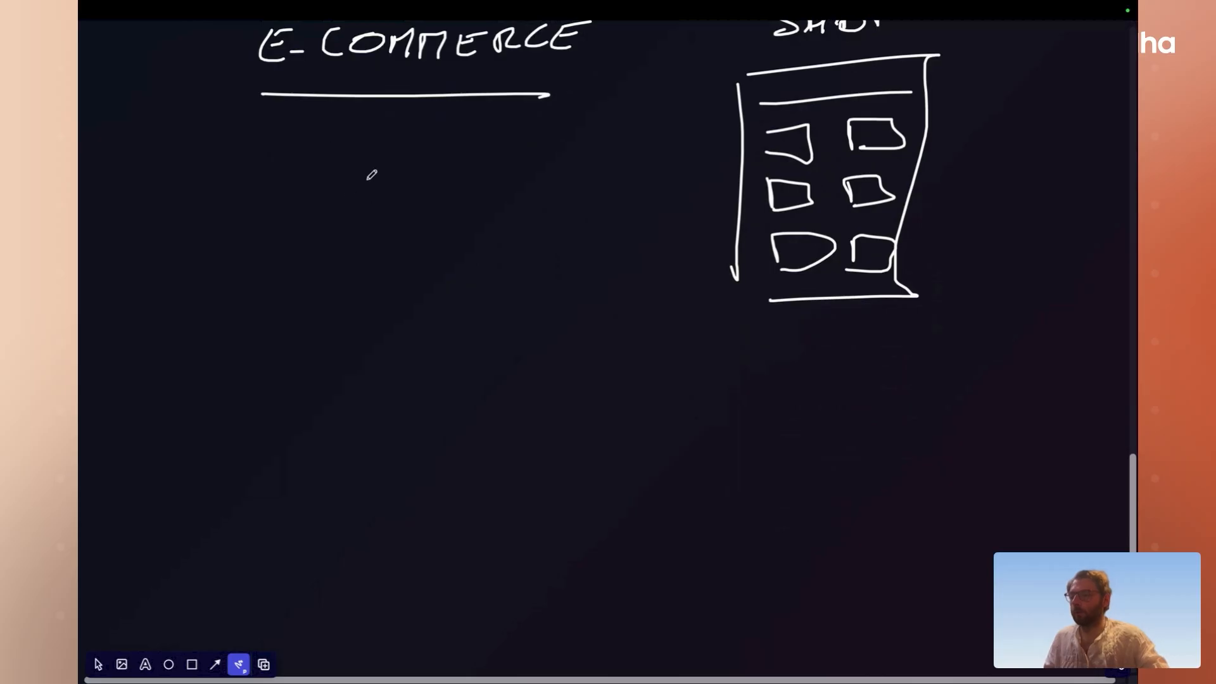
- Draw a bent arrow below E-COMMERCE leading to the handwritten lines "FRONT-END → LOVABLE" and "BACKEND → SHOPIFY"
mouse_move(323, 170)
left_mouse_down()
mouse_move(304, 400)
mouse_move(318, 393)
mouse_move(313, 418)
left_mouse_up()
mouse_move(416, 381)
left_mouse_down()
mouse_move(411, 410)
mouse_move(507, 387)
mouse_move(571, 388)
mouse_move(548, 383)
mouse_move(601, 400)
mouse_move(746, 392)
mouse_move(729, 401)
mouse_move(839, 374)
mouse_move(903, 388)
mouse_move(928, 372)
left_mouse_up()
mouse_move(410, 470)
left_mouse_down()
mouse_move(438, 482)
mouse_move(450, 467)
mouse_move(602, 469)
mouse_move(589, 492)
mouse_move(735, 476)
mouse_move(759, 451)
mouse_move(801, 473)
mouse_move(823, 457)
mouse_move(886, 451)
mouse_move(835, 532)
left_mouse_up()
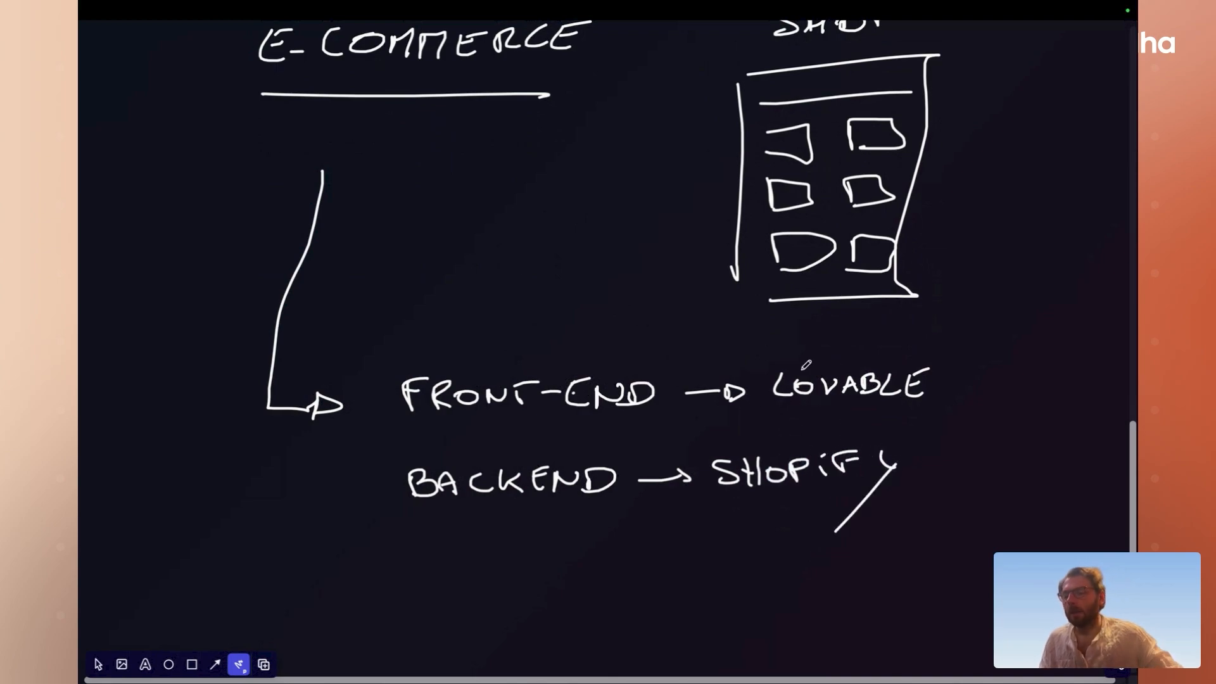
- Draw a curved arrow from the SHOPIFY line up to LOVABLE to link the two tools, and leave drawing mode
mouse_move(971, 378)
left_mouse_down()
mouse_move(990, 405)
mouse_move(962, 422)
left_mouse_up()
mouse_move(967, 374)
left_mouse_down()
mouse_move(979, 380)
mouse_move(959, 379)
mouse_move(969, 391)
left_mouse_up()
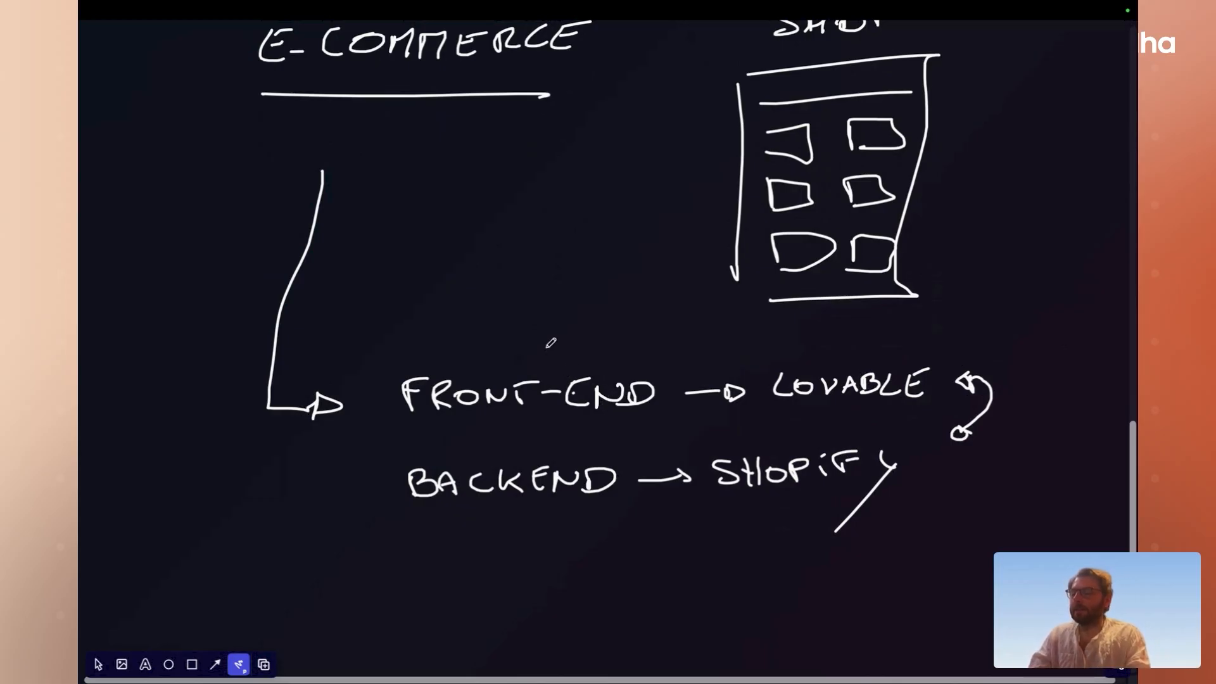
key("v")
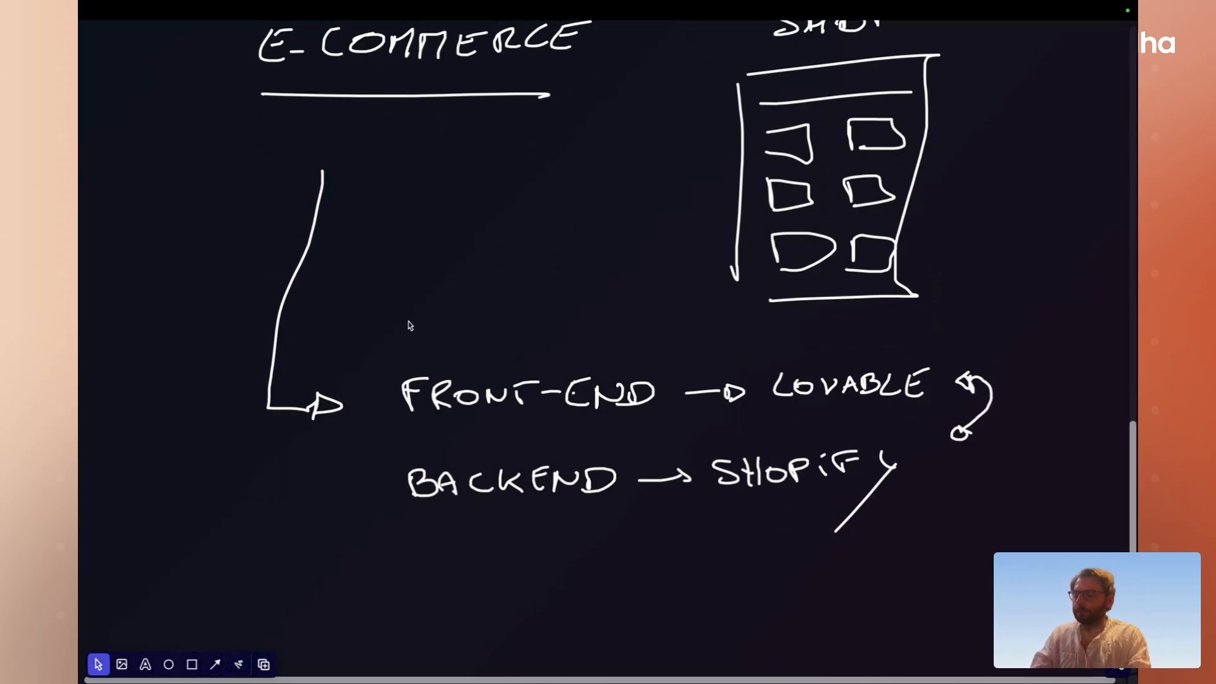
- Switch to the Jedha Merch store's Shopify admin home page and enlarge the page view
key("super+s")
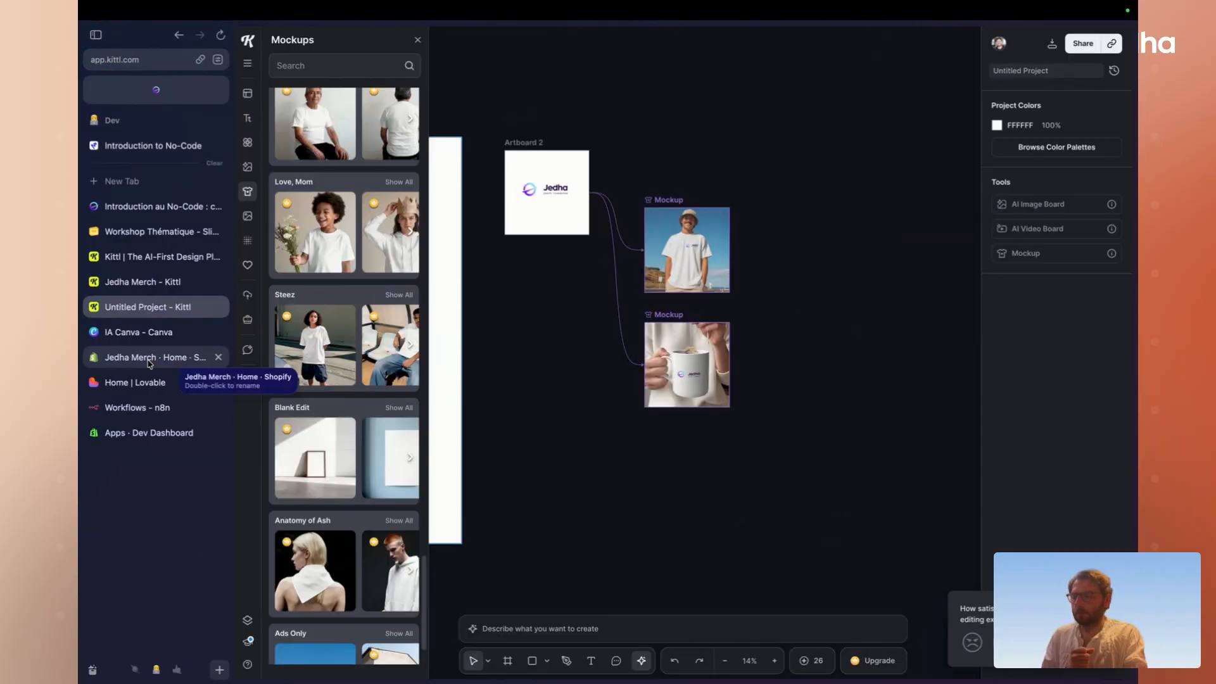
left_click(218, 356)
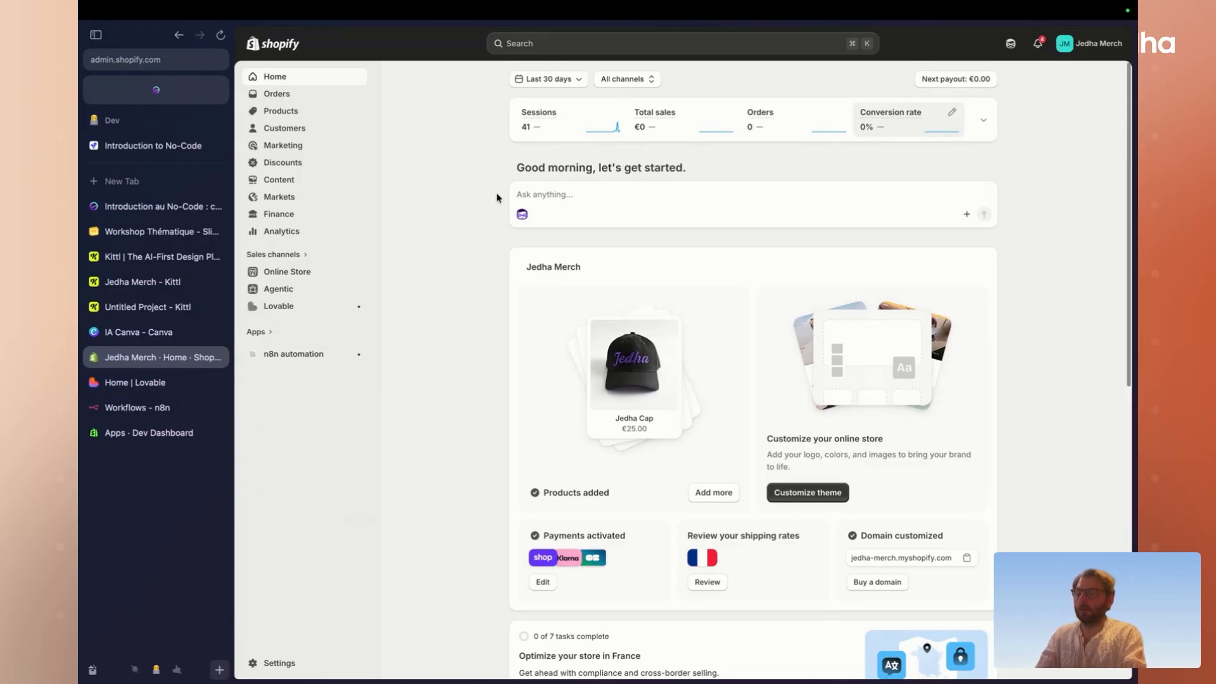
key("super+equal")
key("super+equal")
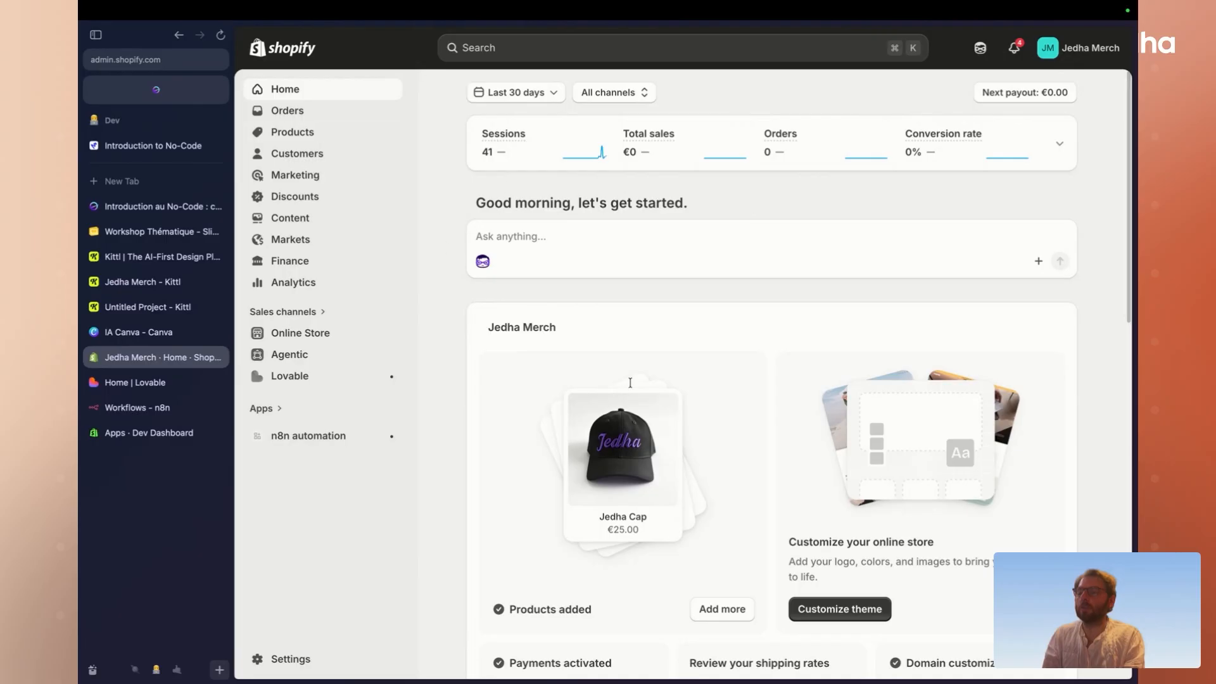
- Start creating another Shopify store from the store account options and skip the subscription offer
left_click(1081, 54)
left_click(975, 120)
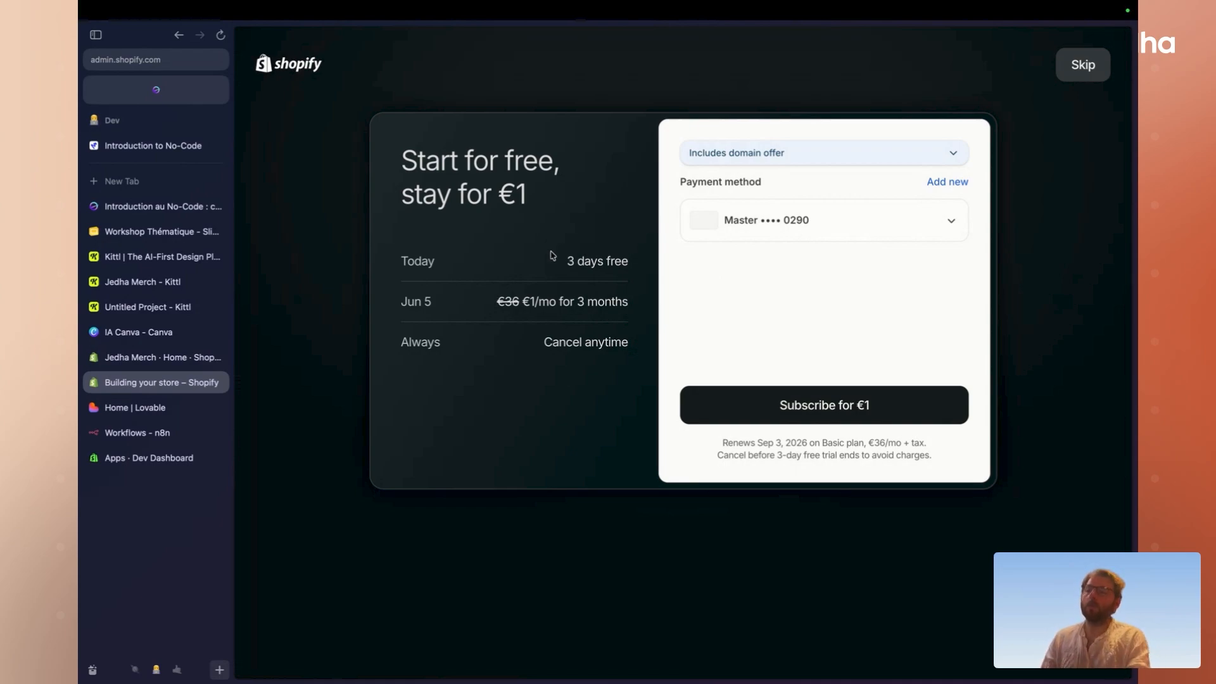
left_click_drag(566, 260, 645, 262)
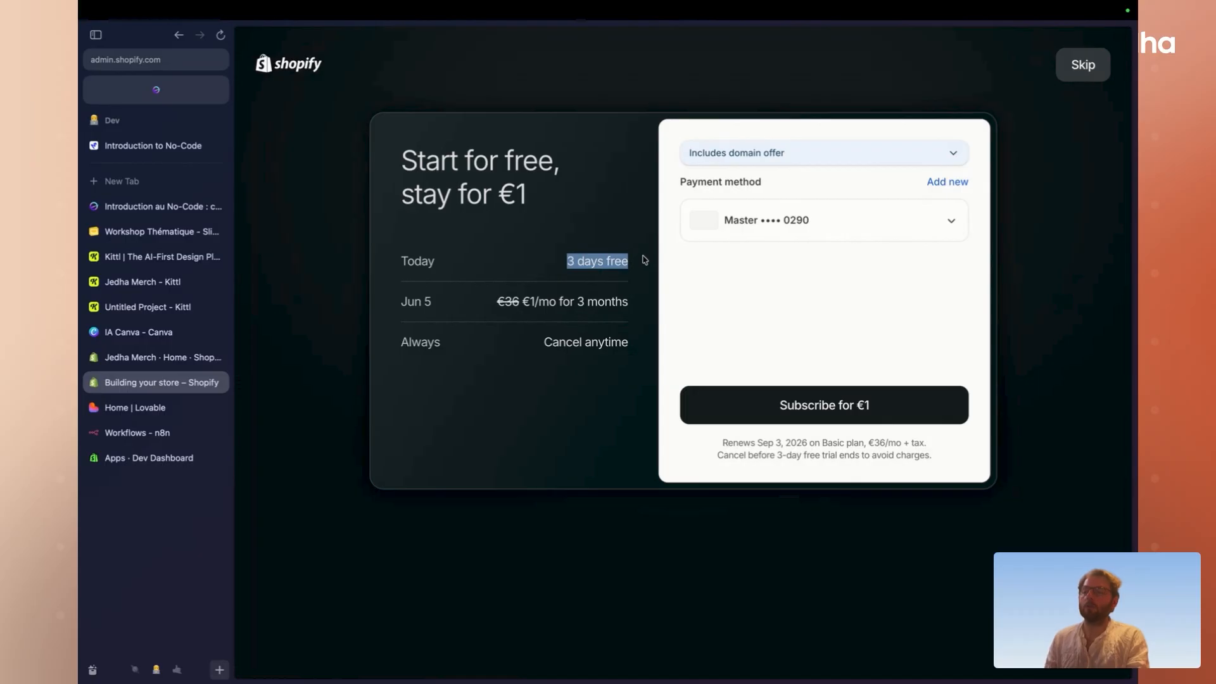
left_click(1091, 68)
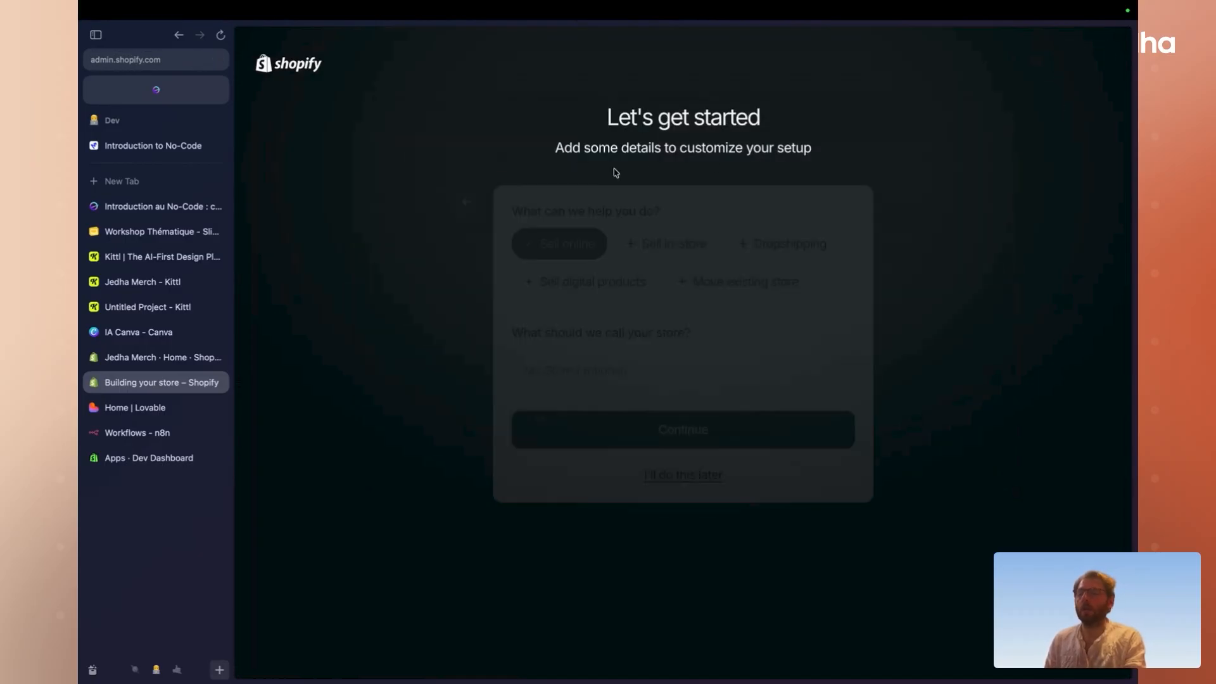
- Create the store as "JEDHA MERCH - DEMO" with selling online as its purpose, and open its products page
left_click(605, 345)
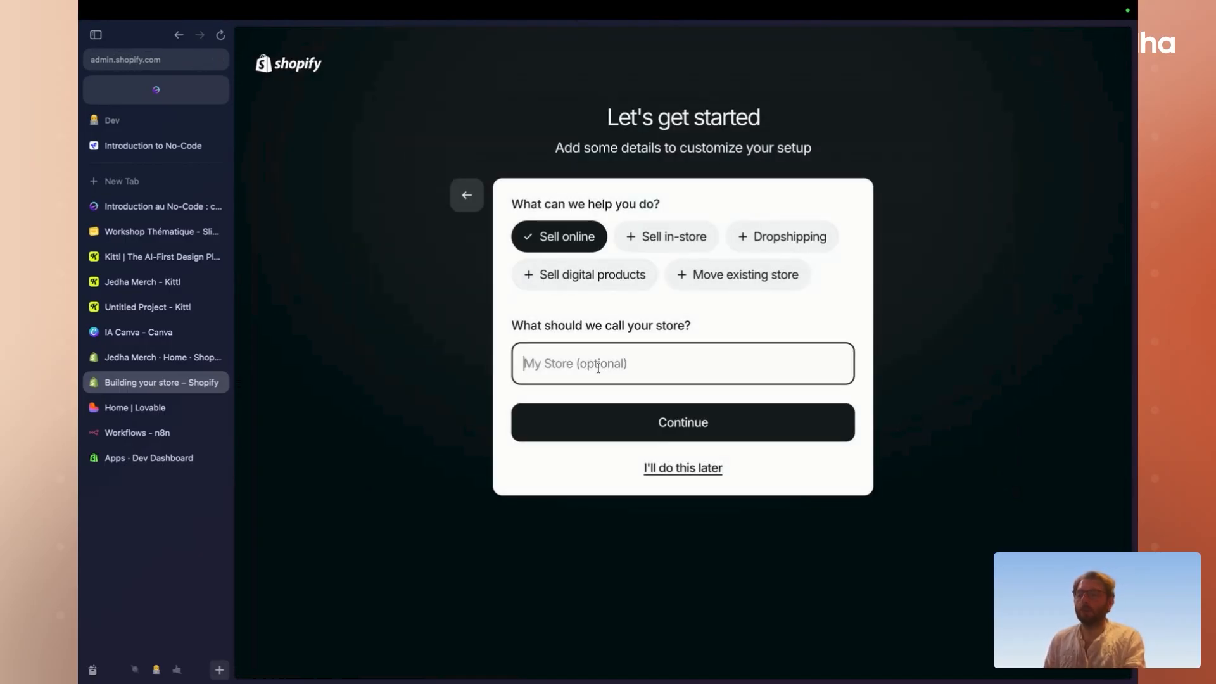
type("JEDHA MERCH - DEMO")
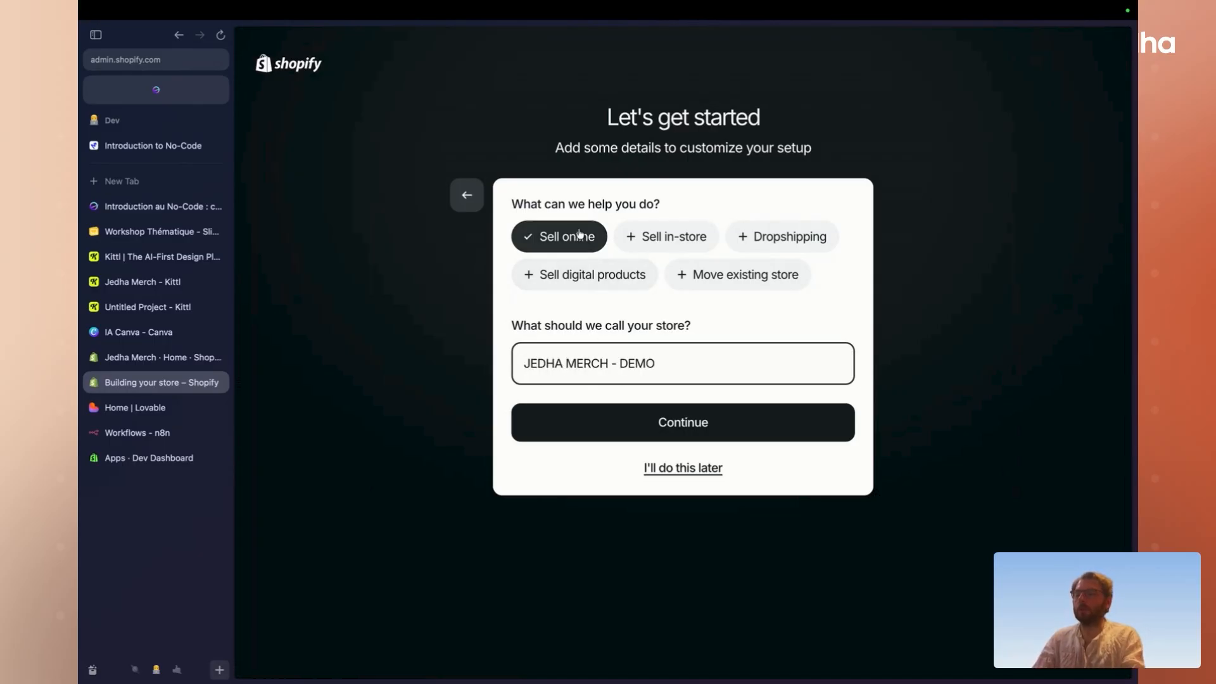
left_click(600, 434)
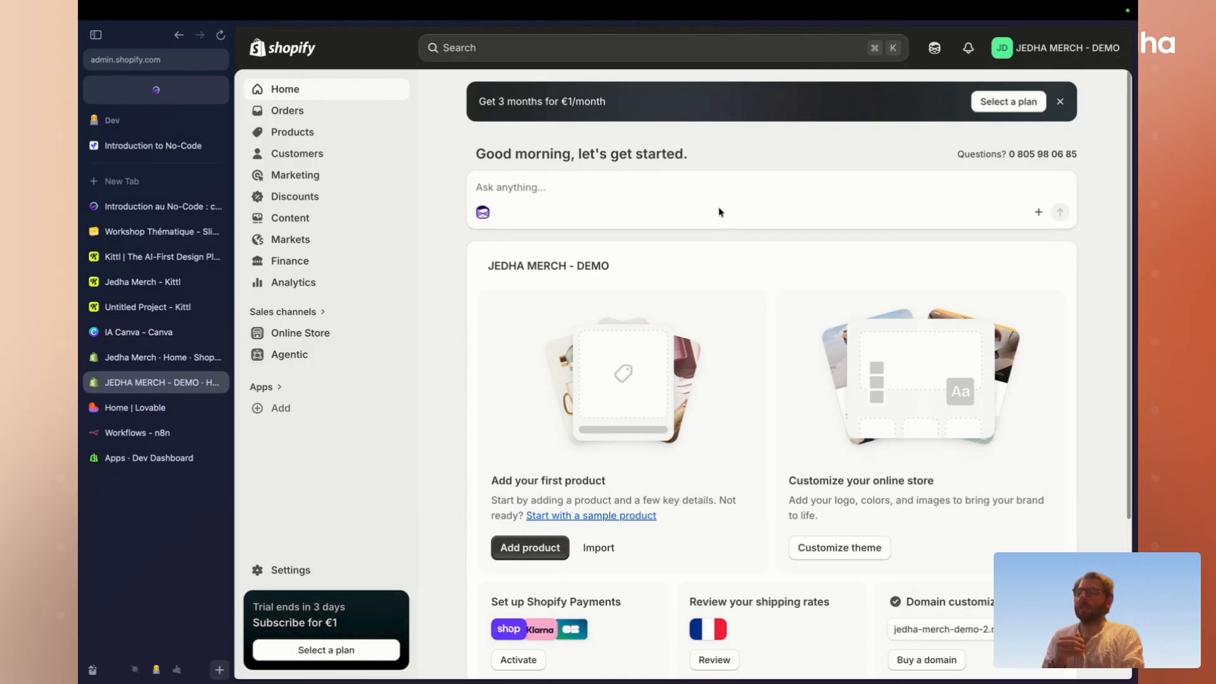
left_click(326, 137)
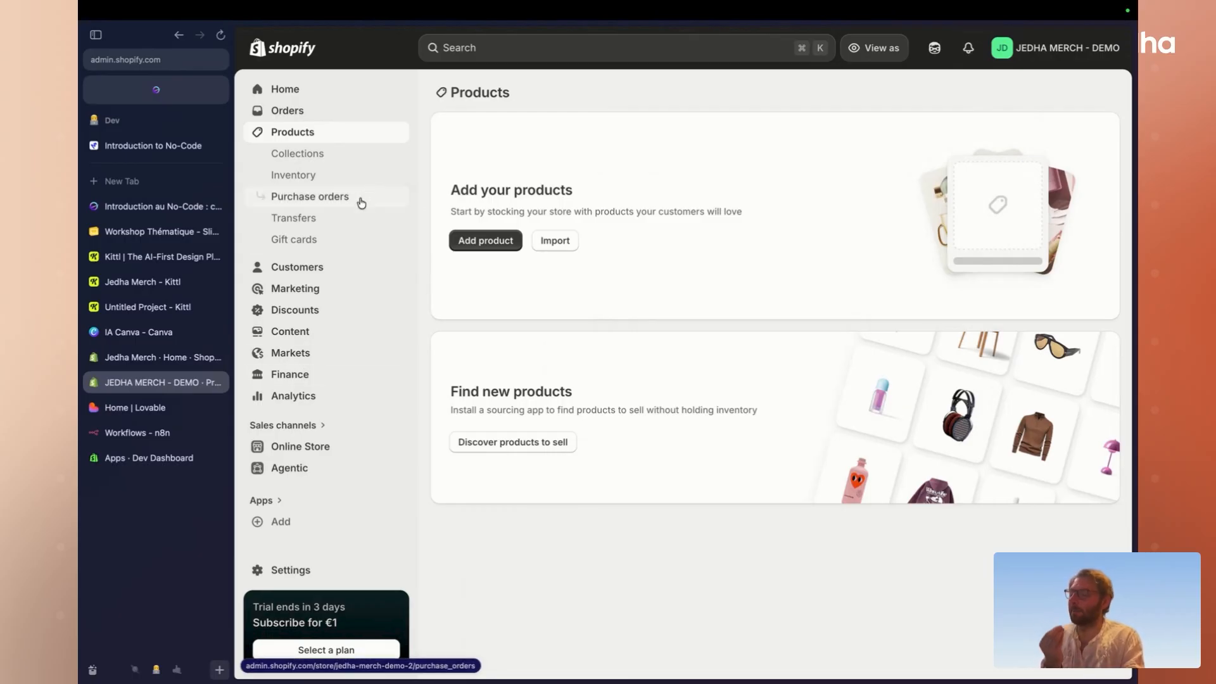
- Switch to the Lovable home page, enlarge it to 125% and hide the browser's tab sidebar
left_click(164, 409)
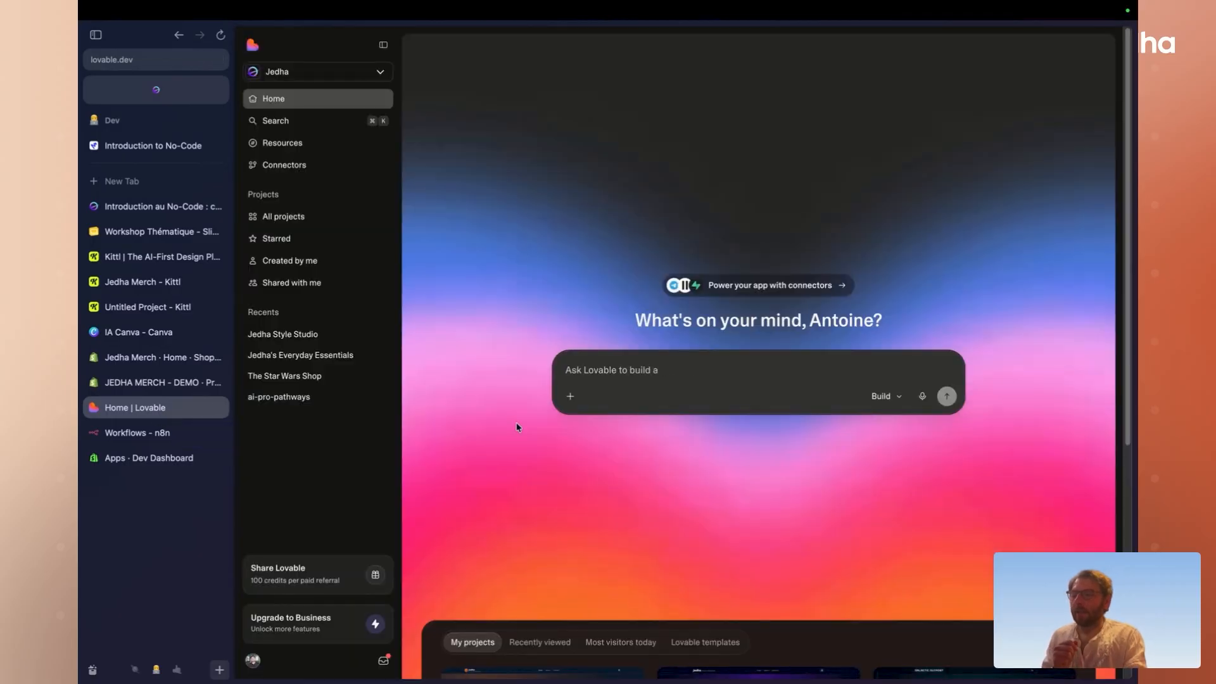
key("super+equal")
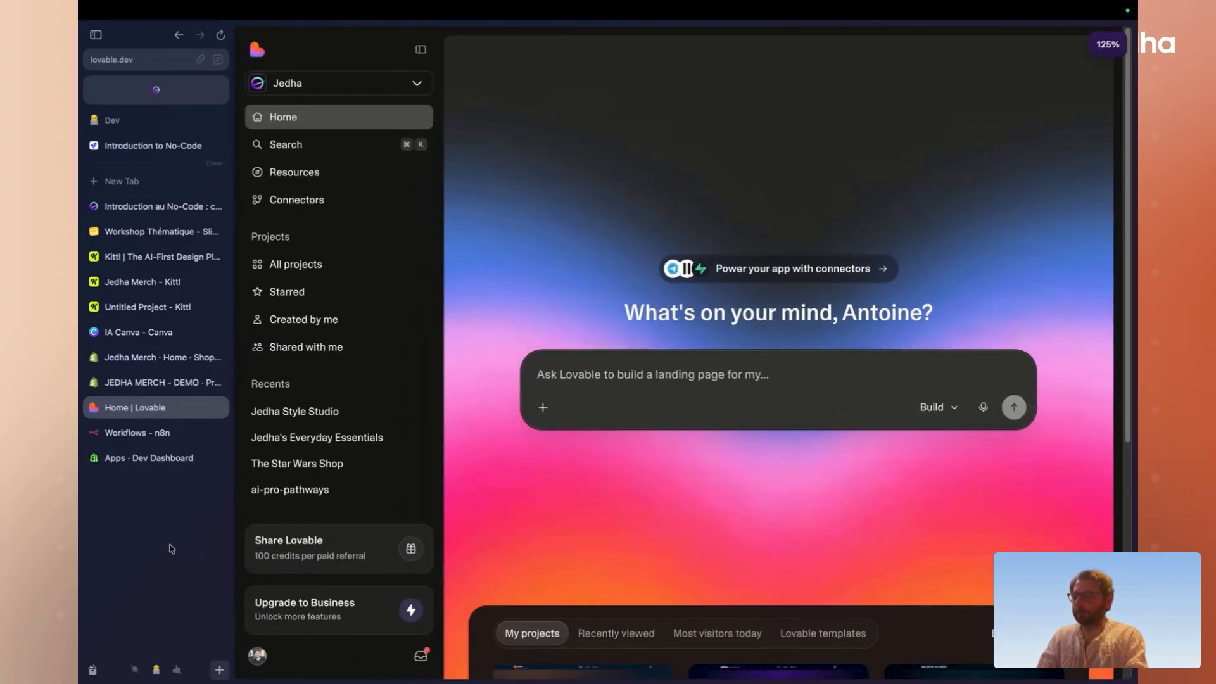
key("super+s")
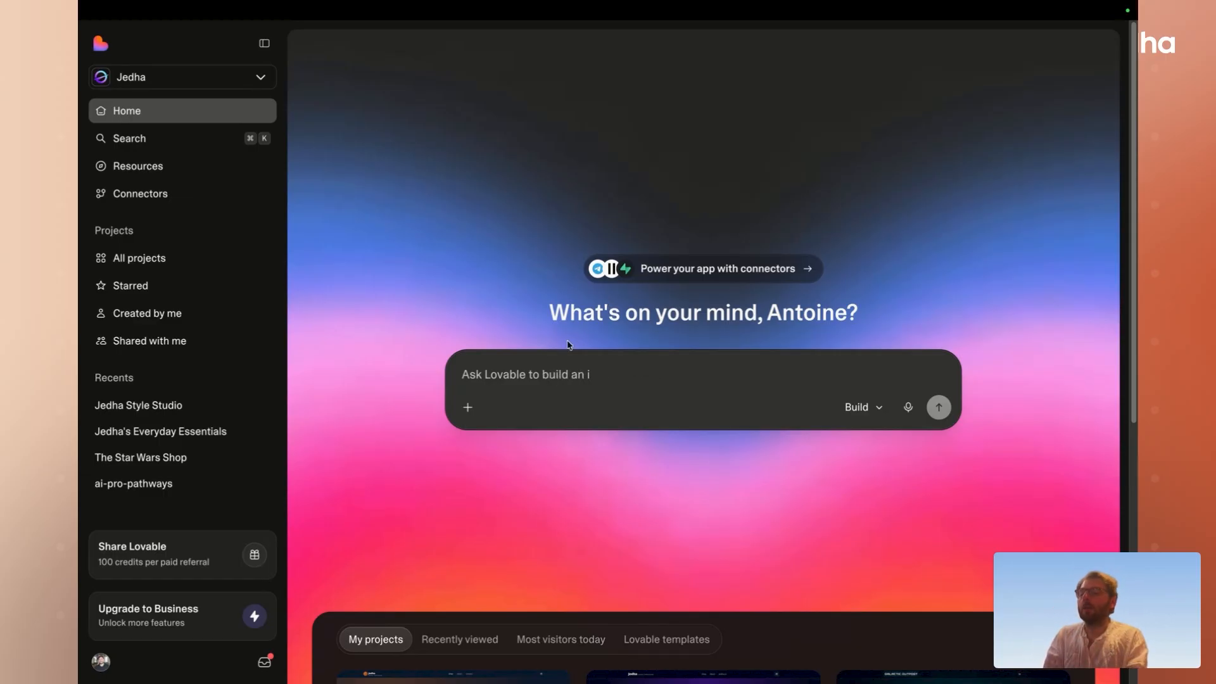
- Open Lovable's connectors and browse the list of available app integrations
left_click(166, 195)
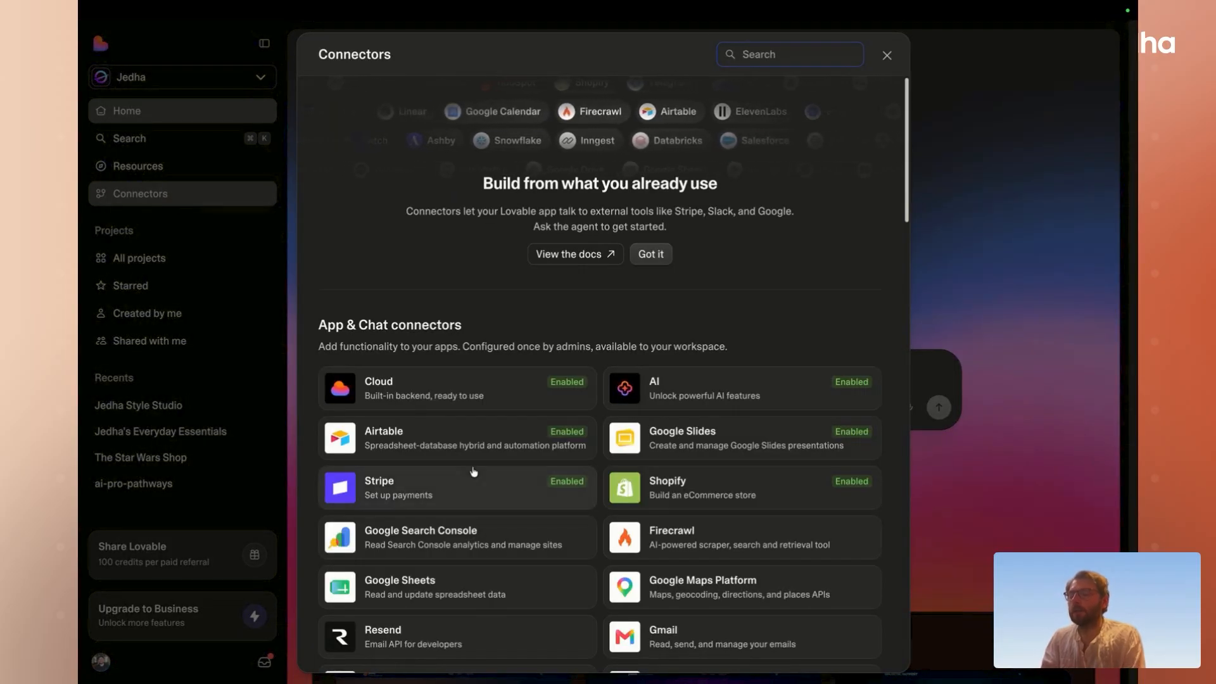
scroll(475, 470, "down", 7)
scroll(474, 471, "down", 8)
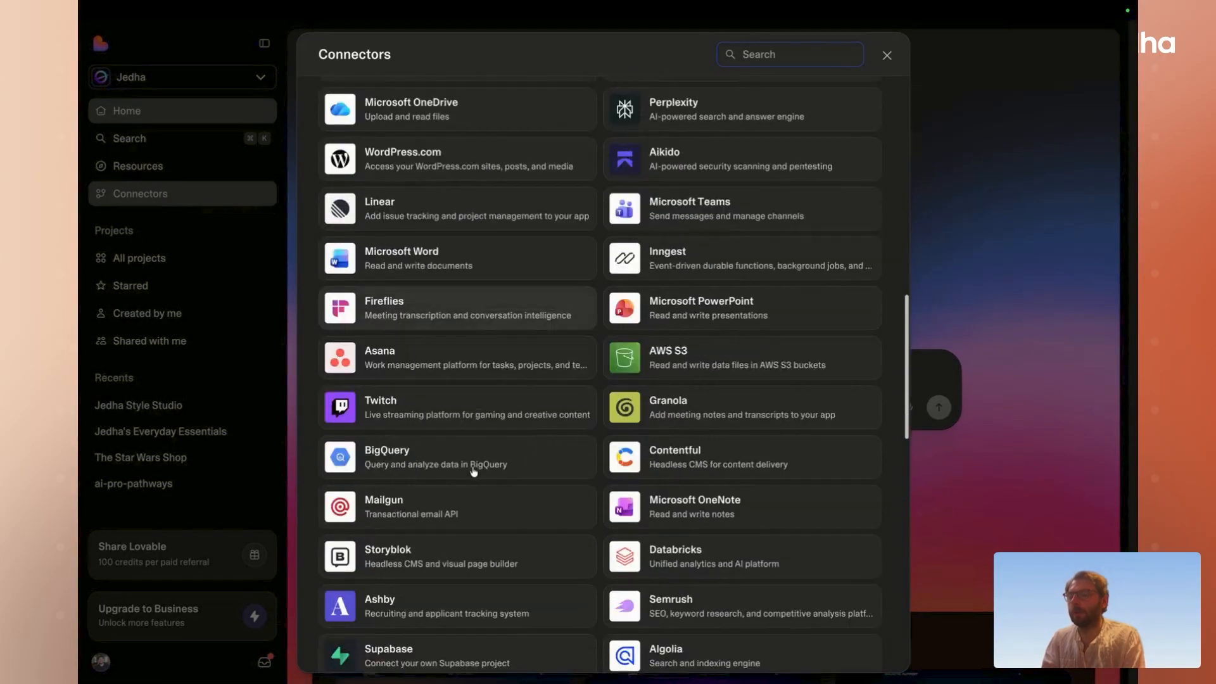
scroll(474, 471, "up", 15)
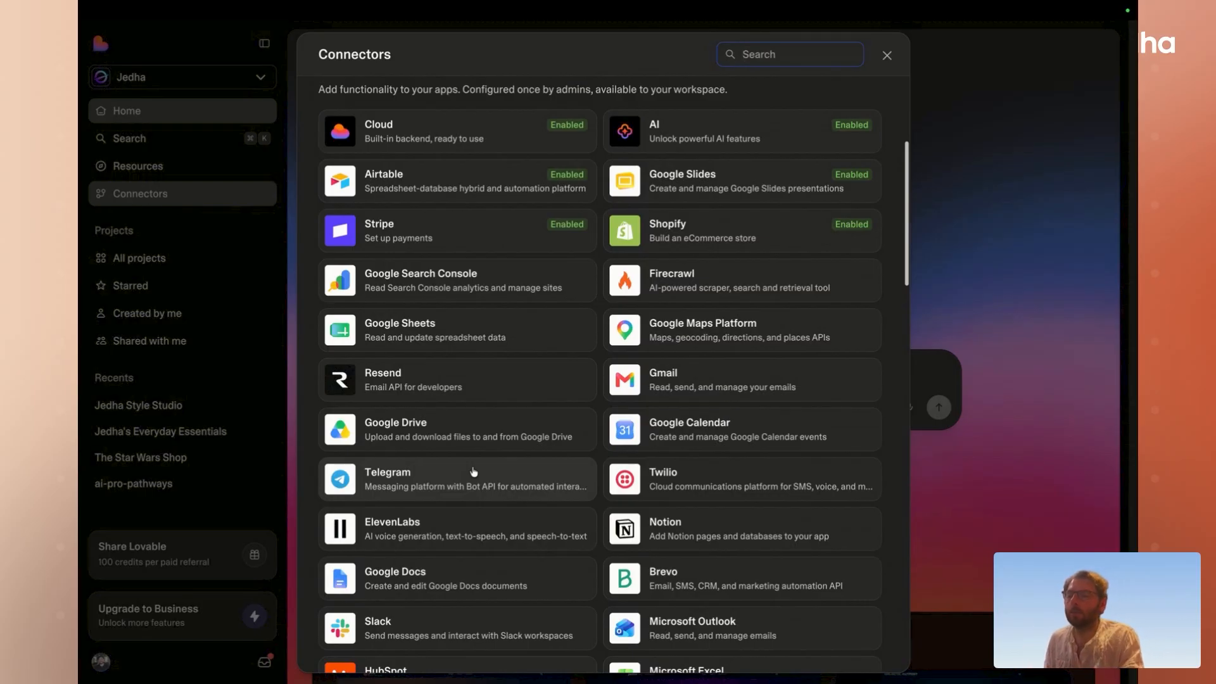
scroll(602, 456, "up", 5)
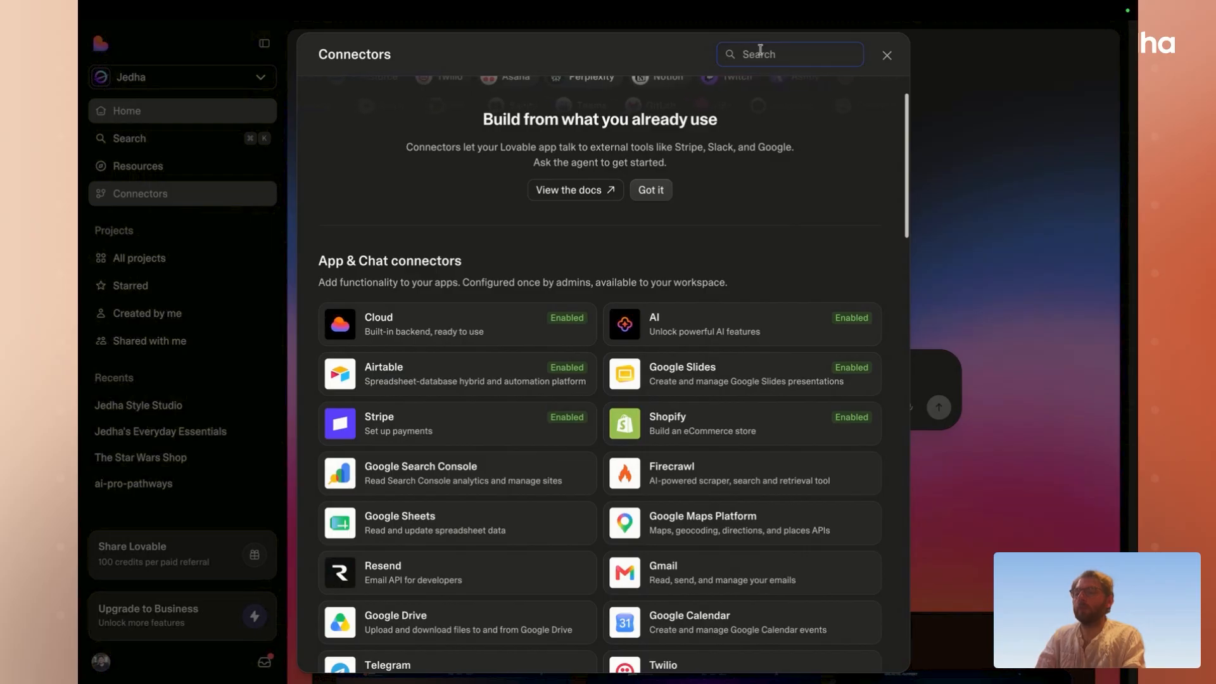
- Search the connectors for "Shopify" and review the Shopify connector's overview and permissions
type("Shopify")
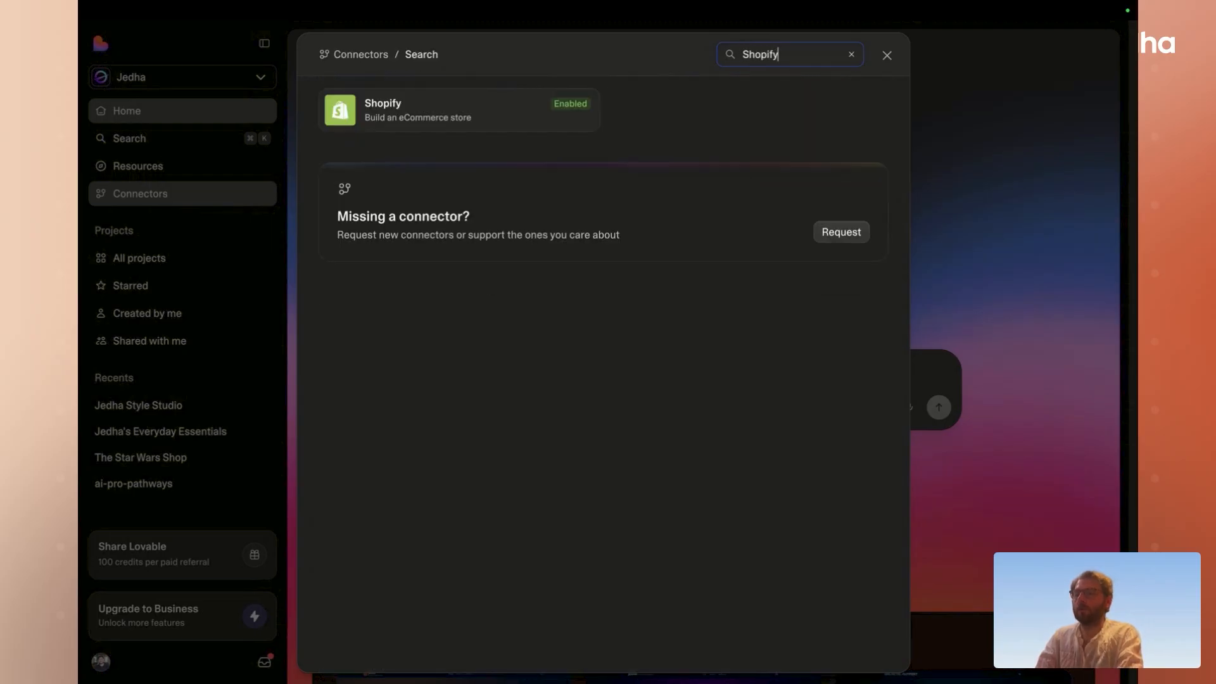
left_click(505, 108)
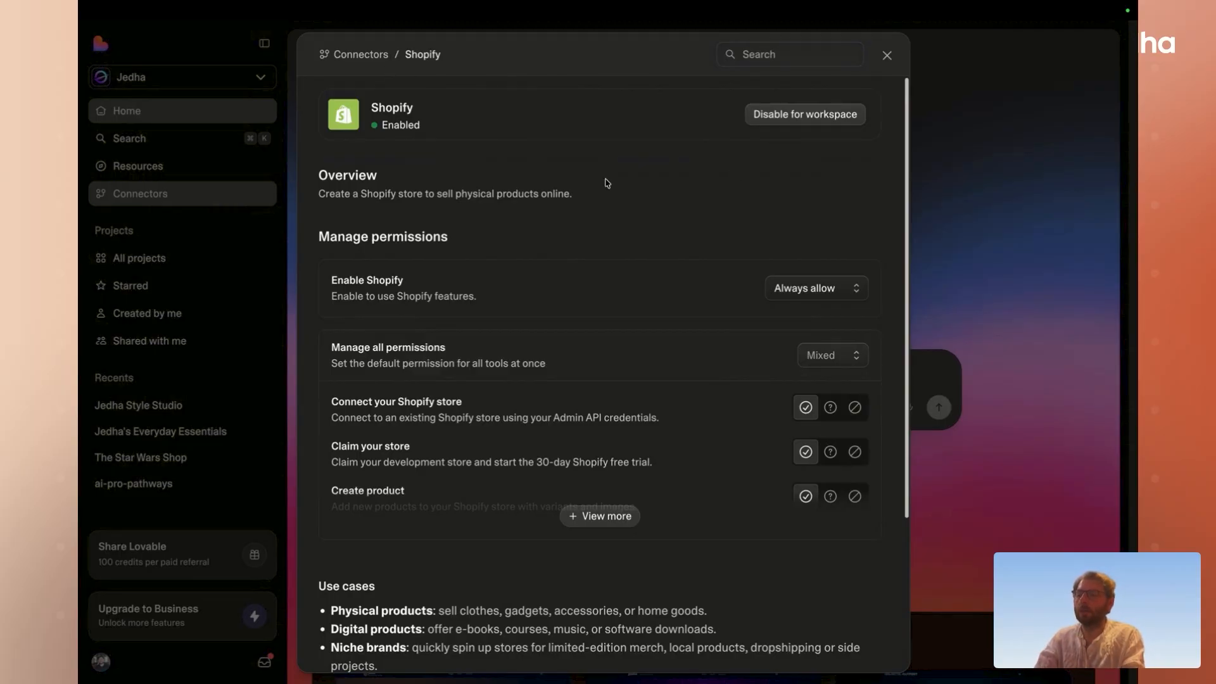
scroll(686, 187, "down", 3)
scroll(634, 164, "up", 3)
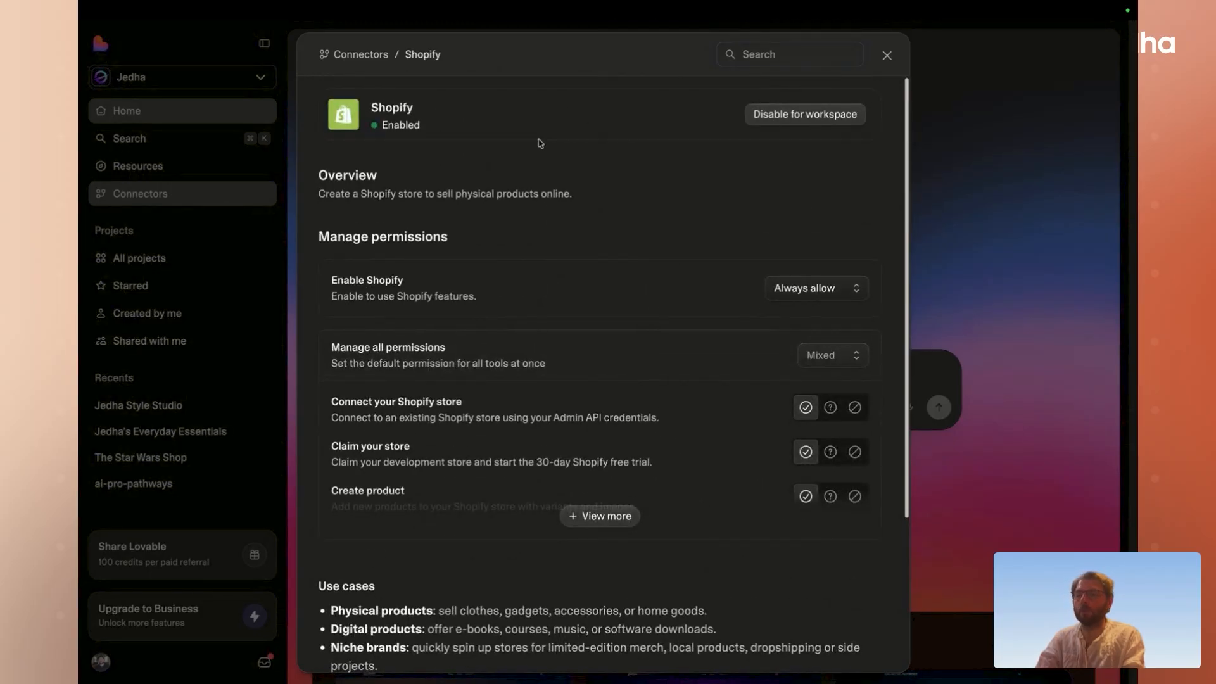
- Return to the full connector list, examine the app and chat connectors on offer, and close the list
left_click(355, 55)
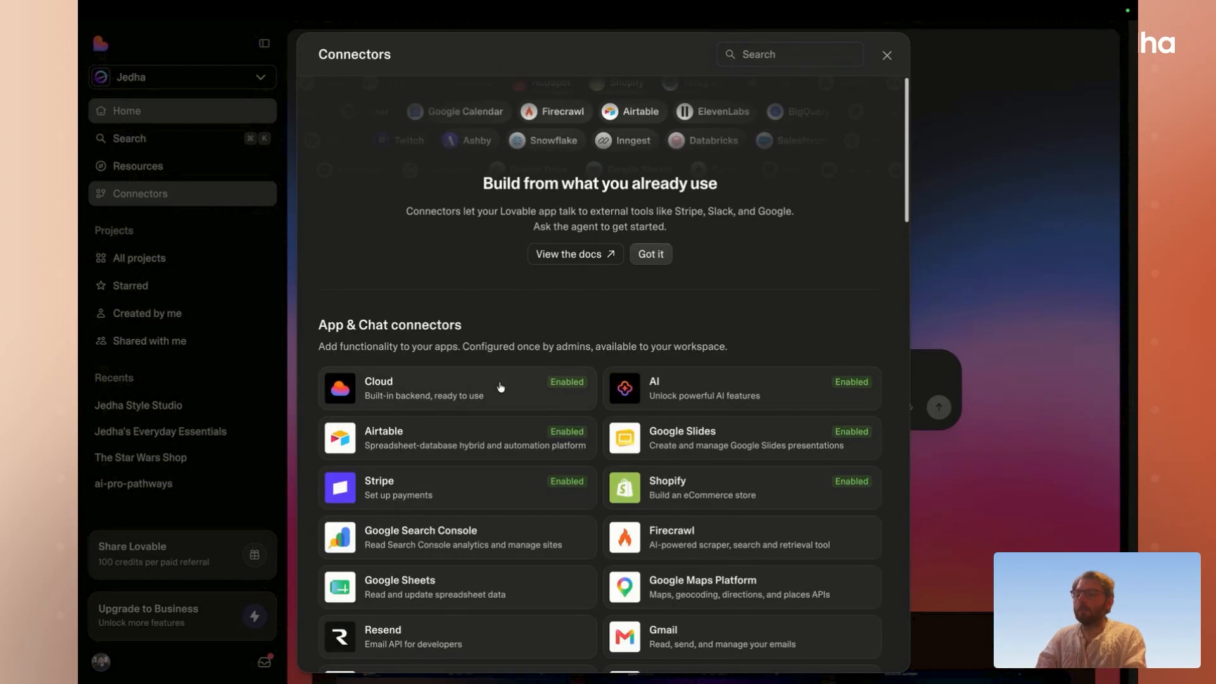
scroll(500, 387, "down", 5)
scroll(500, 387, "down", 3)
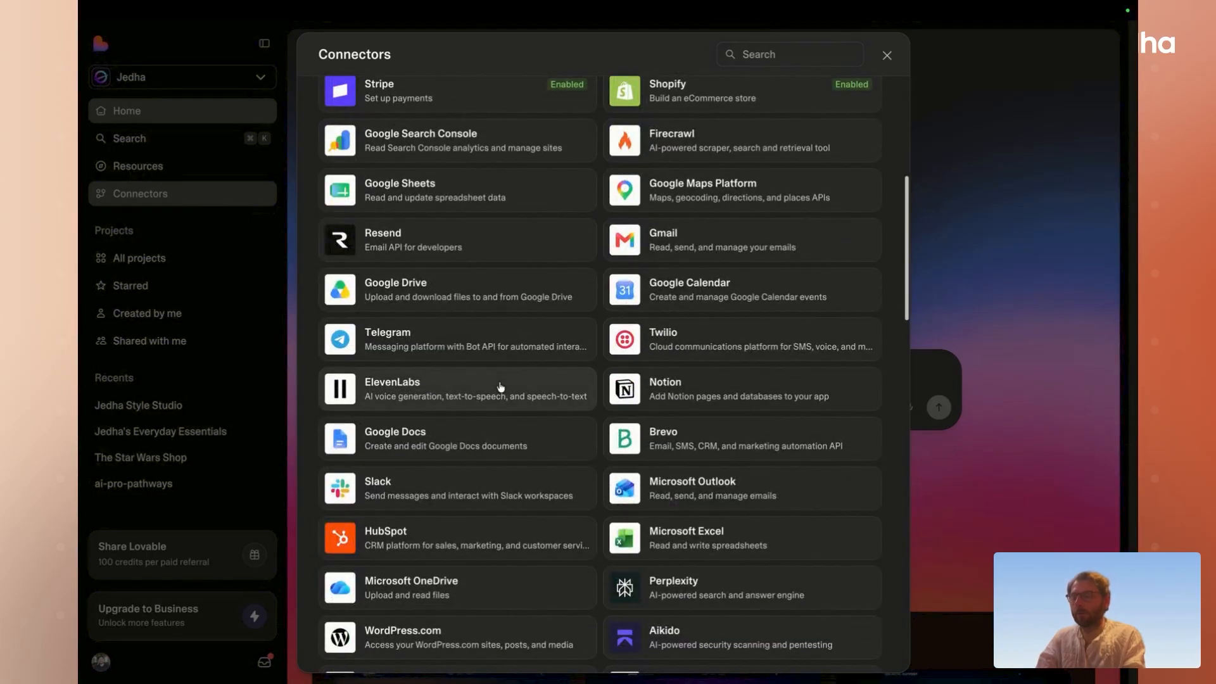
scroll(501, 387, "down", 15)
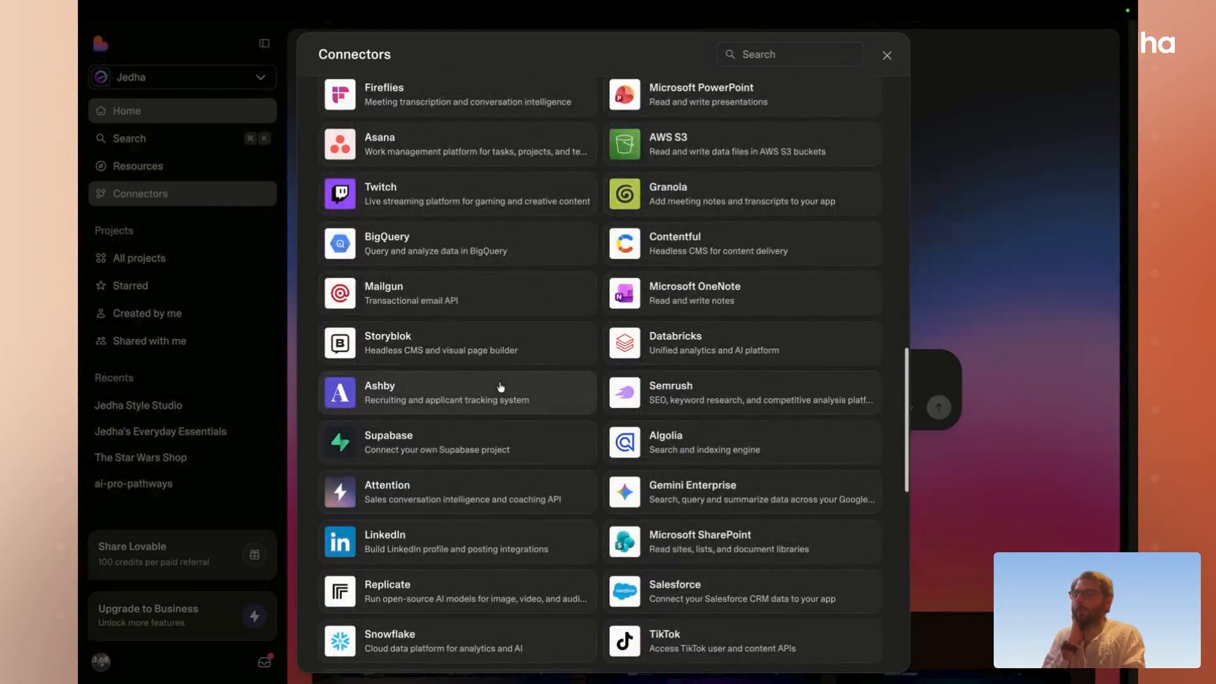
scroll(500, 387, "down", 2)
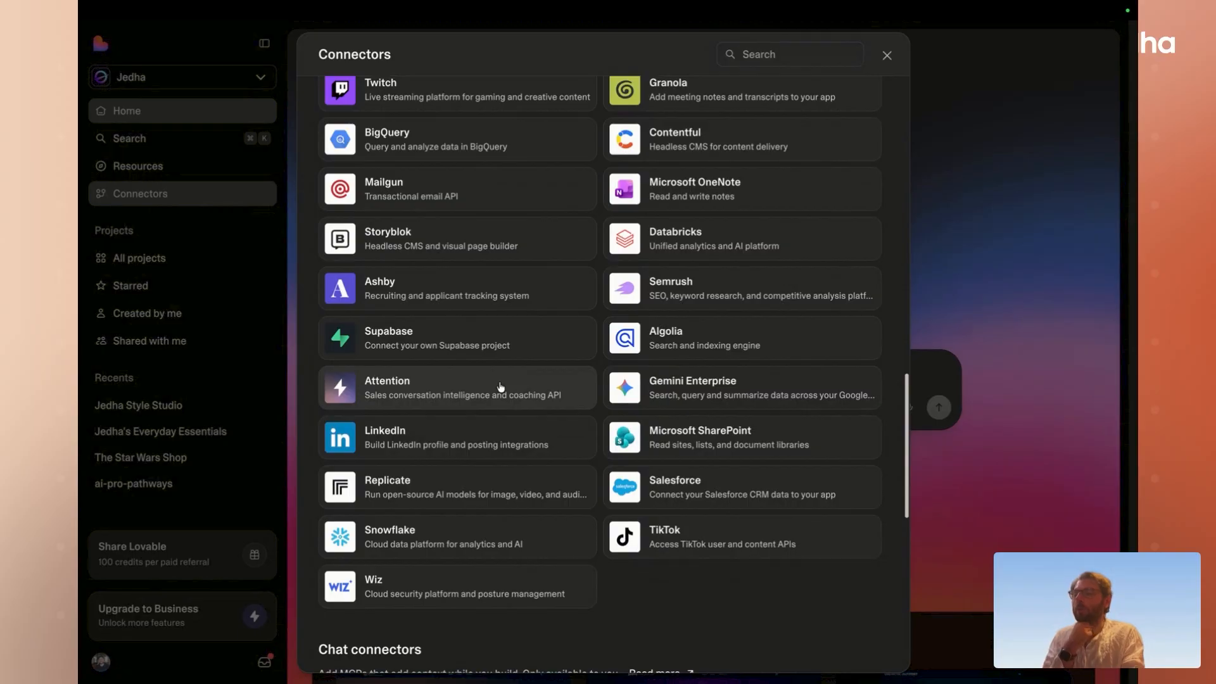
scroll(500, 387, "up", 5)
scroll(500, 372, "up", 4)
scroll(500, 372, "up", 6)
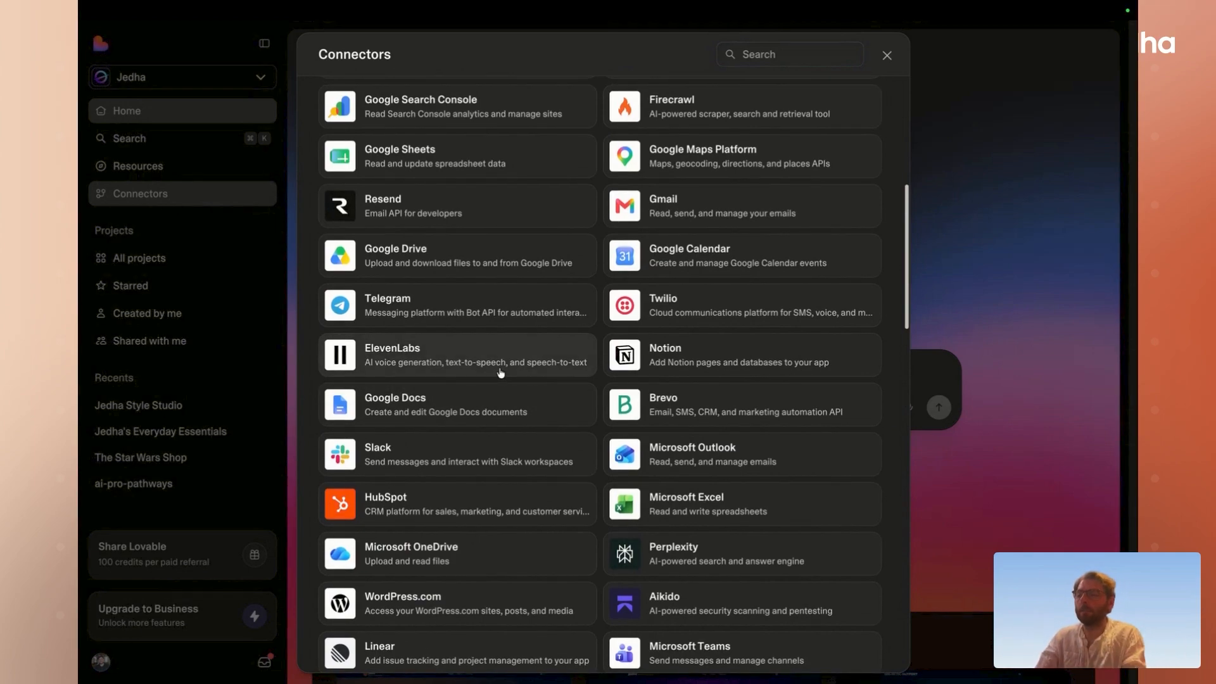
scroll(500, 372, "up", 7)
scroll(488, 443, "down", 3)
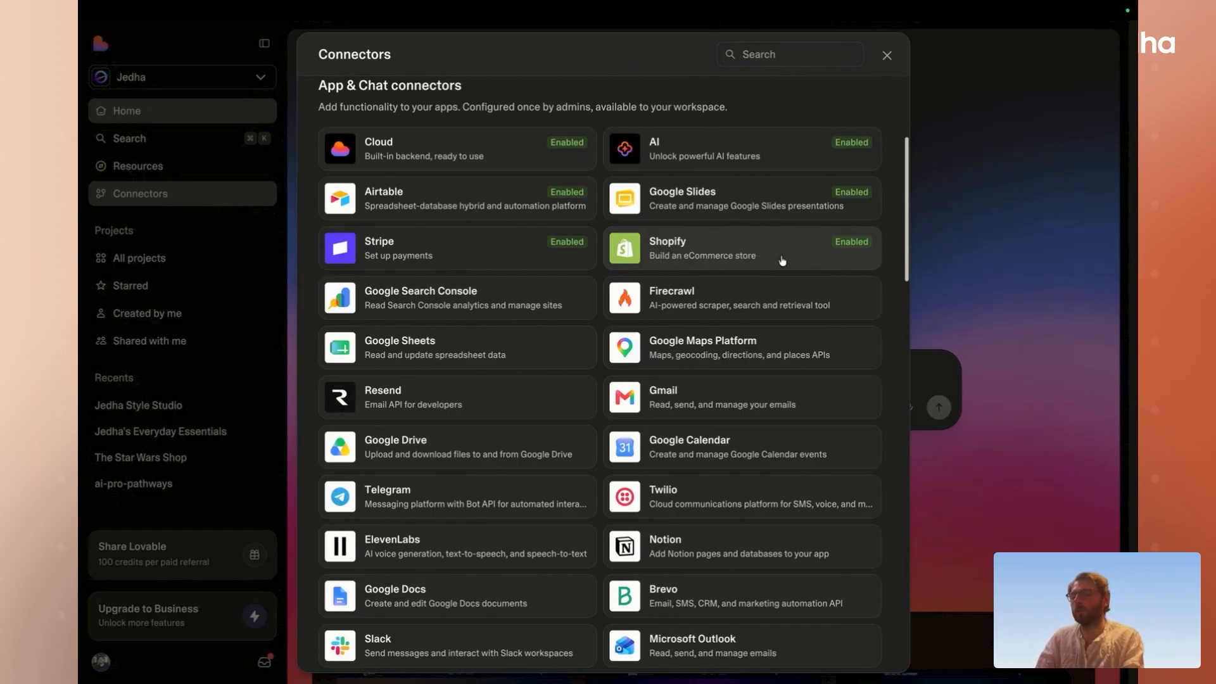
left_click(886, 56)
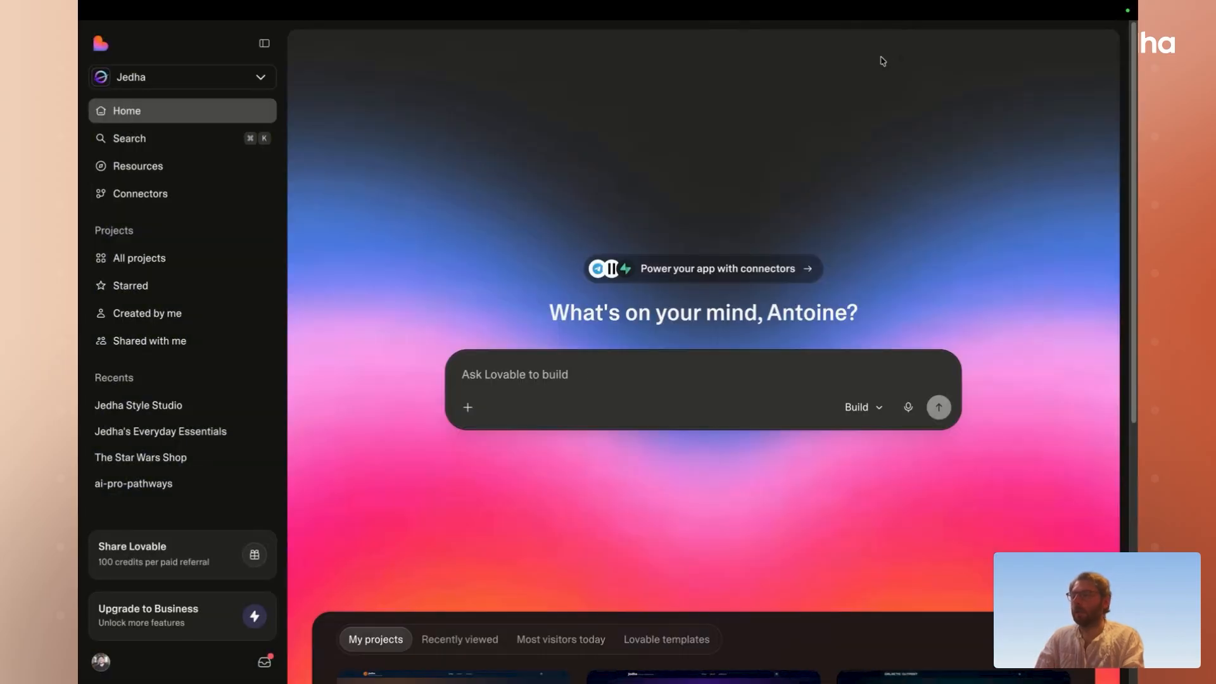
- Open connector management from the prompt box's add options, look over the connectors, and close it
left_click(468, 407)
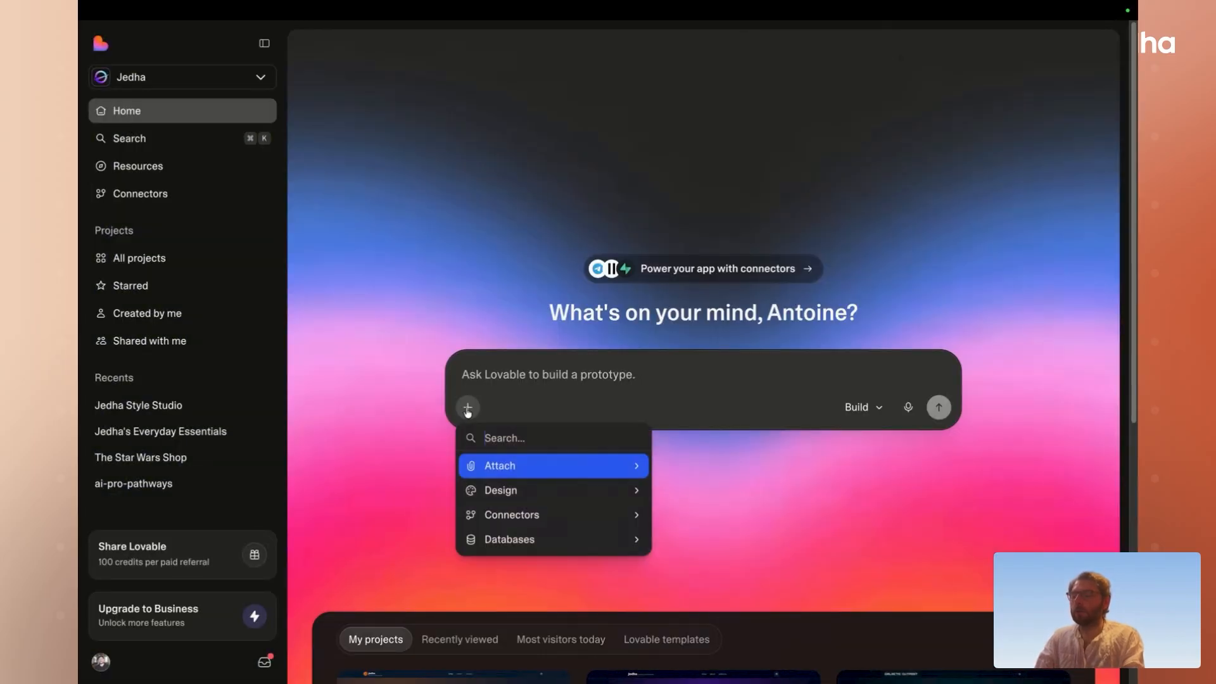
left_click(619, 514)
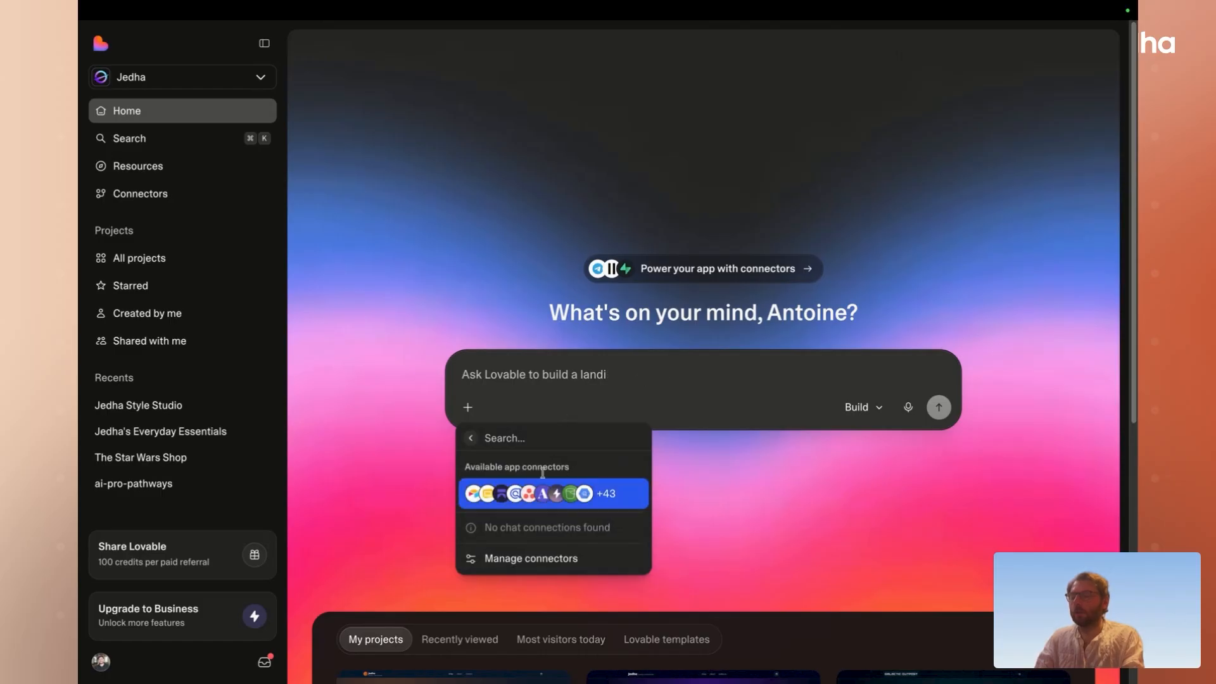
left_click(517, 557)
scroll(671, 398, "down", 2)
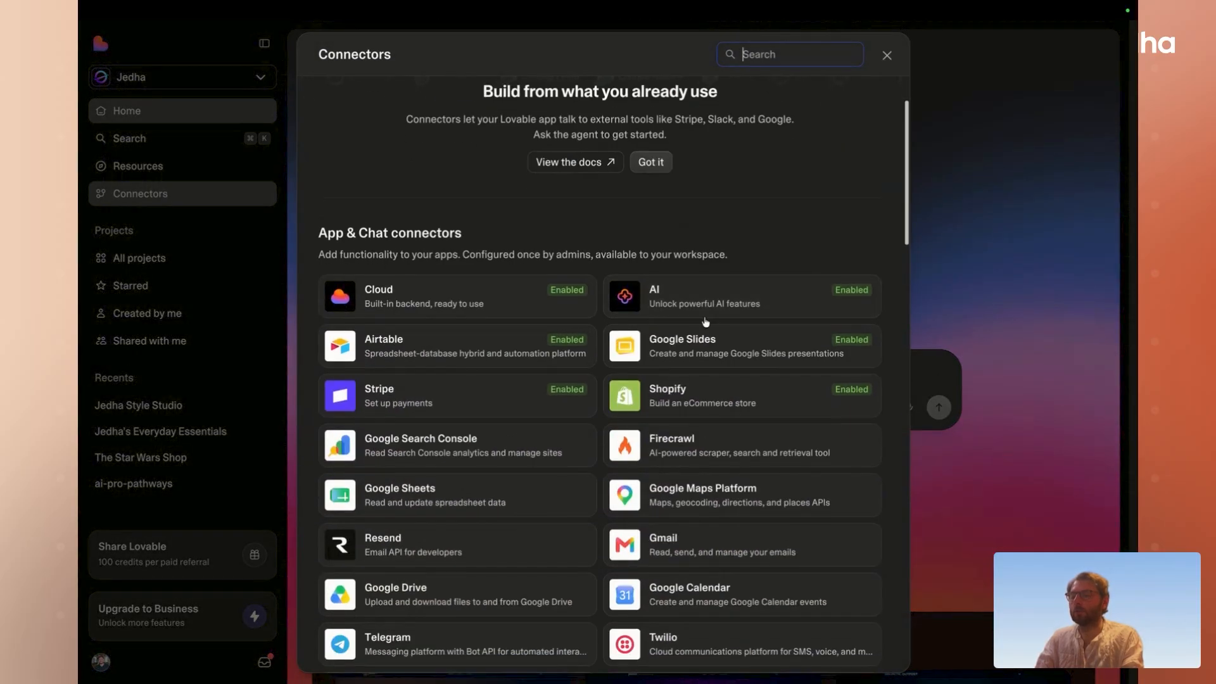
left_click(889, 56)
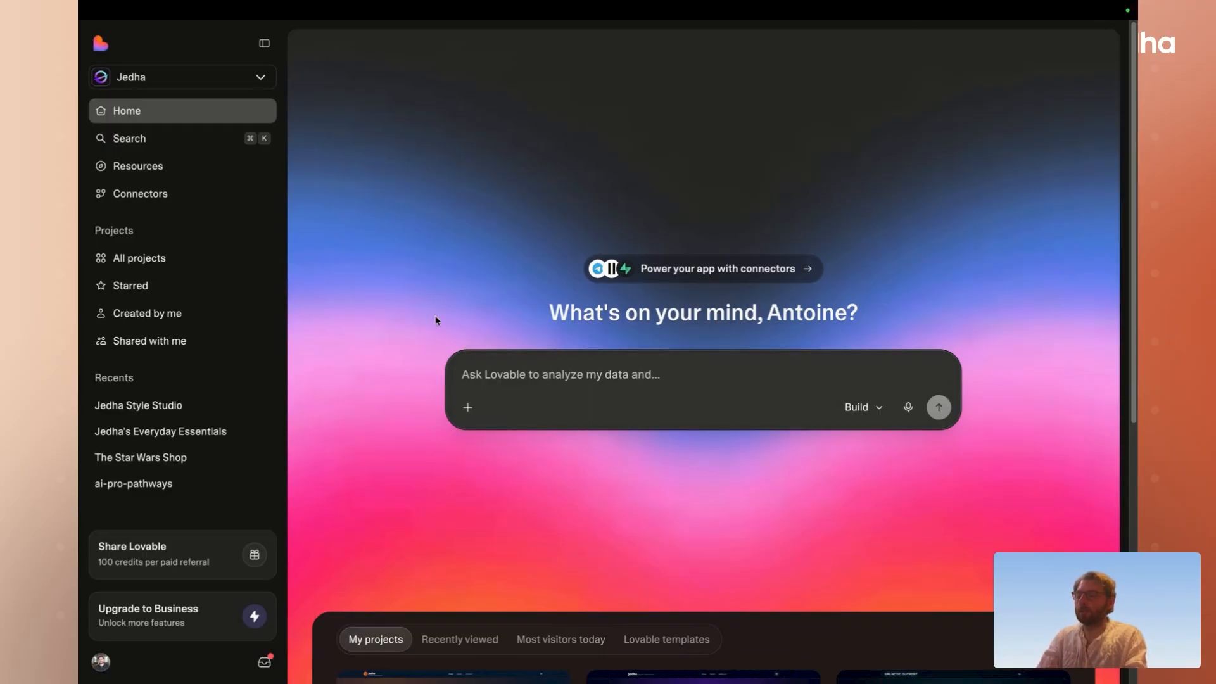
- Show the tab sidebar again and switch to the "Introduction au No-Code" course page
key("super+s")
left_click(155, 206)
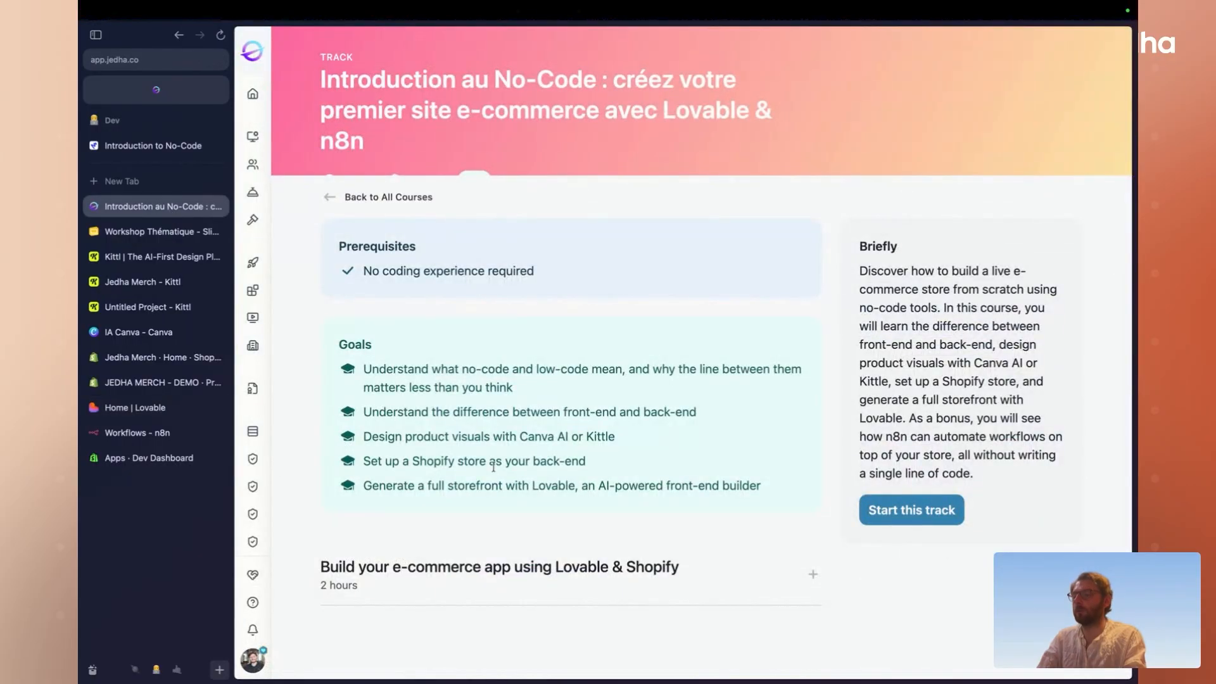
- Expand the "Build your e-commerce app using Lovable & Shopify" module and open its lesson "Build your e-commerce app using Lovable, n8n & Shopify"
left_click(467, 582)
scroll(459, 545, "down", 2)
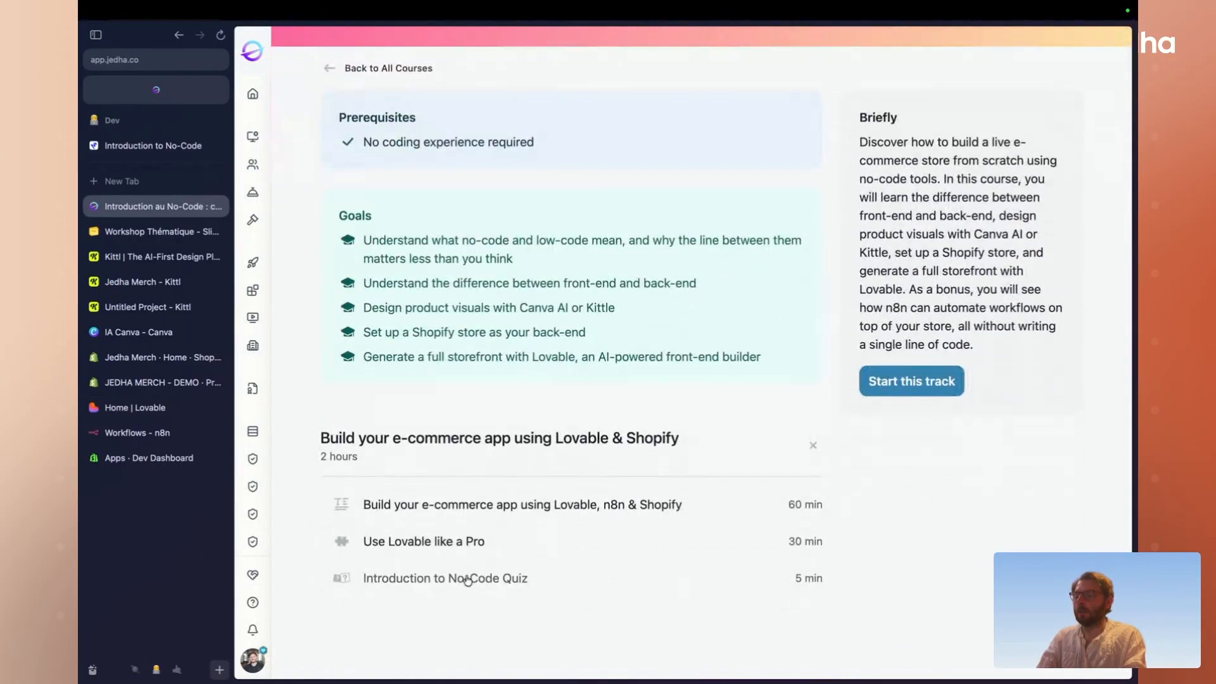
left_click(455, 505)
- Read through the lesson's store-building steps, including the Canva AI and Kittl comparison, the "Jedha Product Merch - Photos" link and the Shopify store setup
scroll(457, 391, "down", 15)
scroll(457, 391, "down", 10)
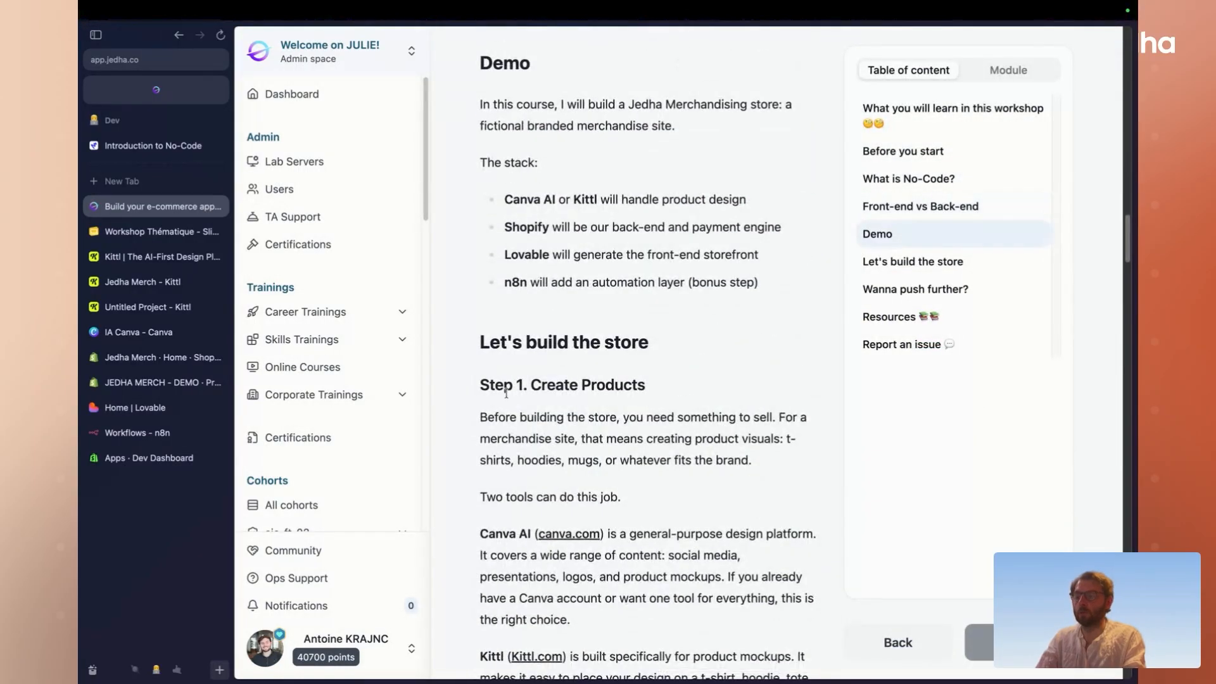
scroll(506, 393, "down", 8)
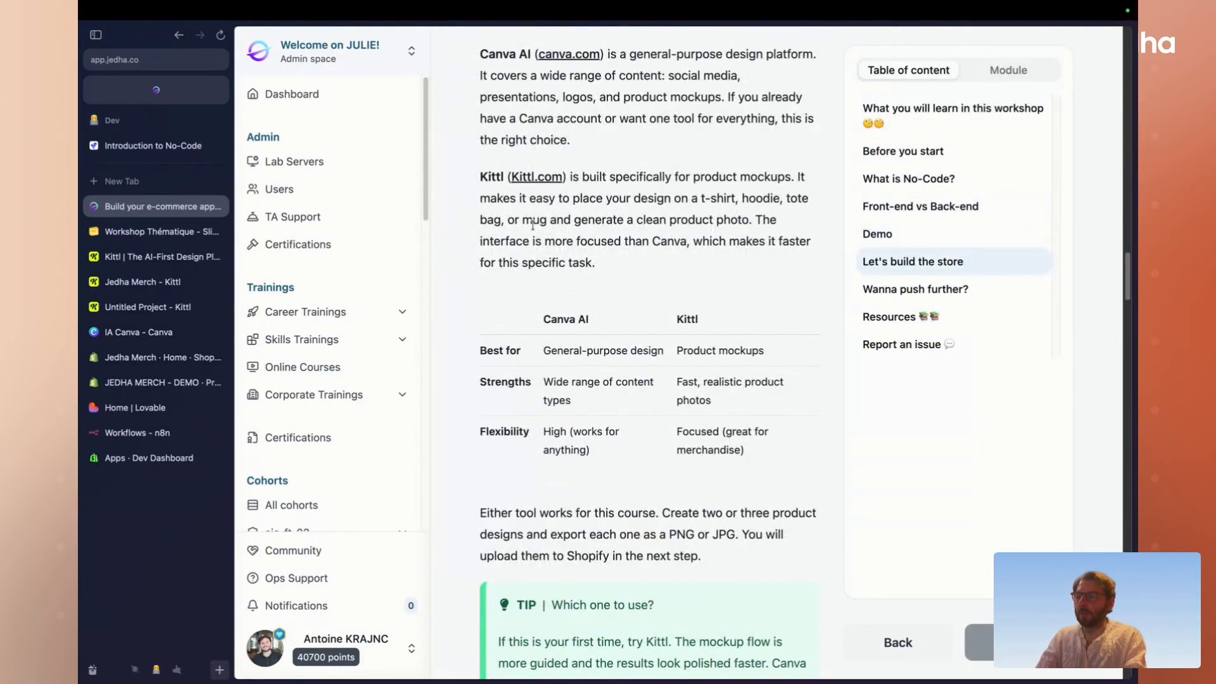
key("super+s")
scroll(463, 266, "up", 10)
scroll(464, 268, "down", 10)
scroll(464, 268, "down", 6)
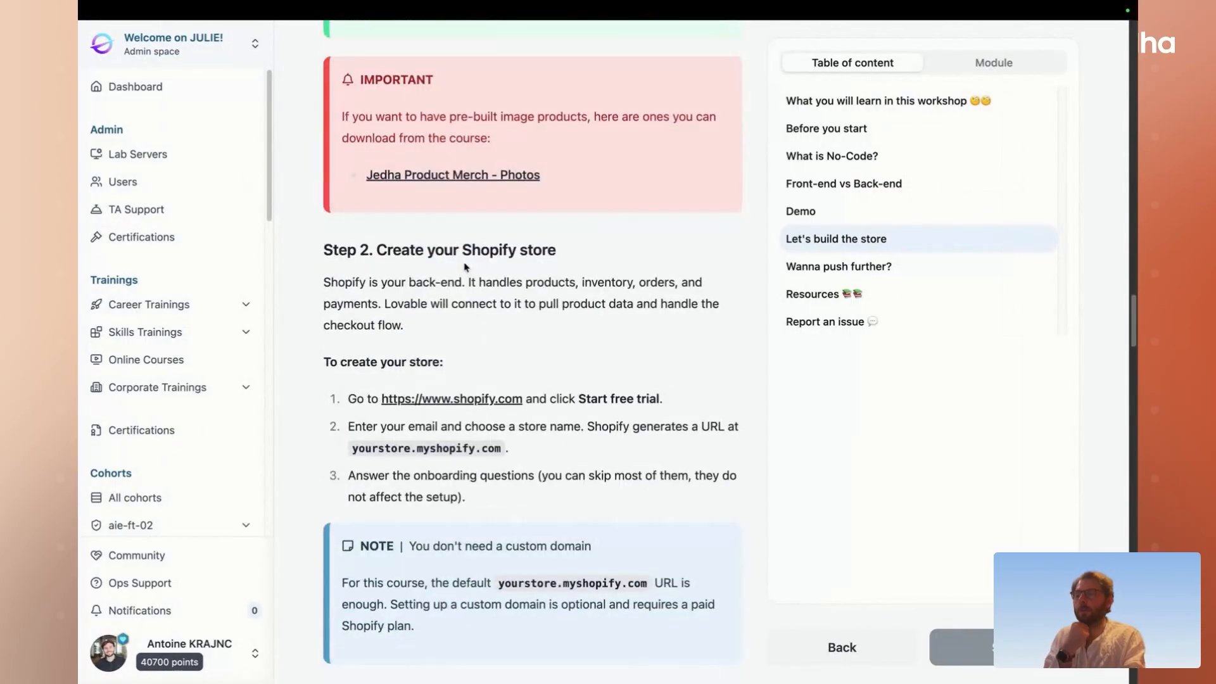
left_click_drag(365, 177, 568, 177)
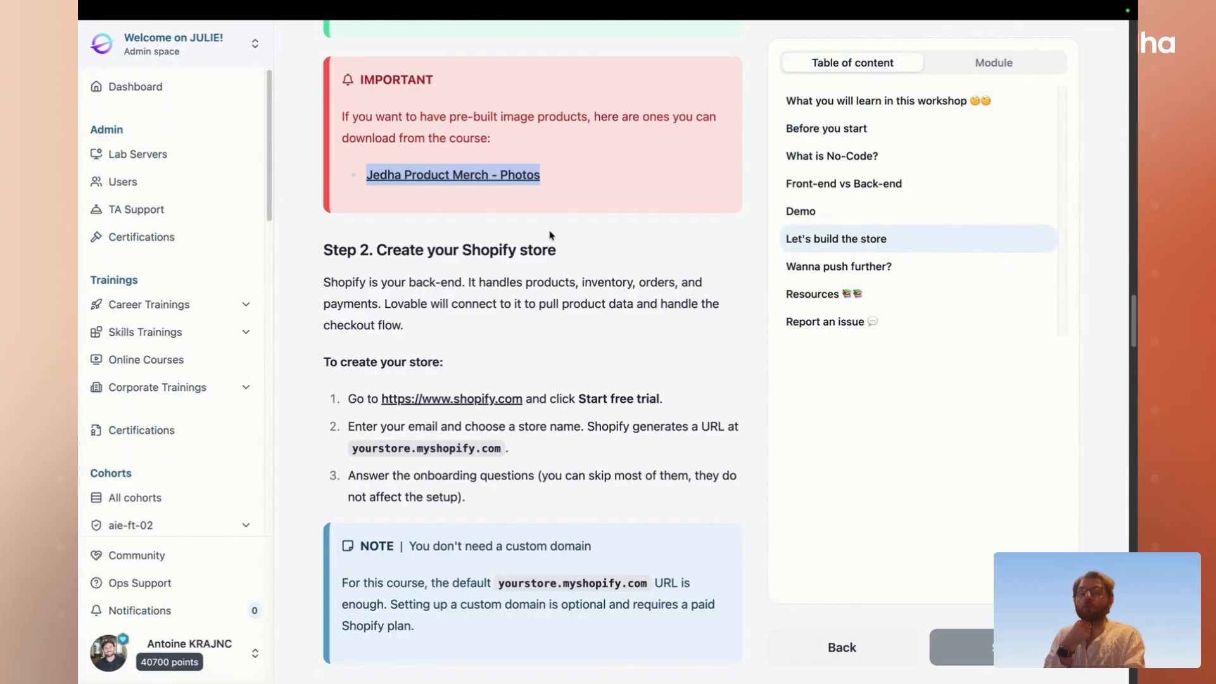
scroll(550, 235, "down", 10)
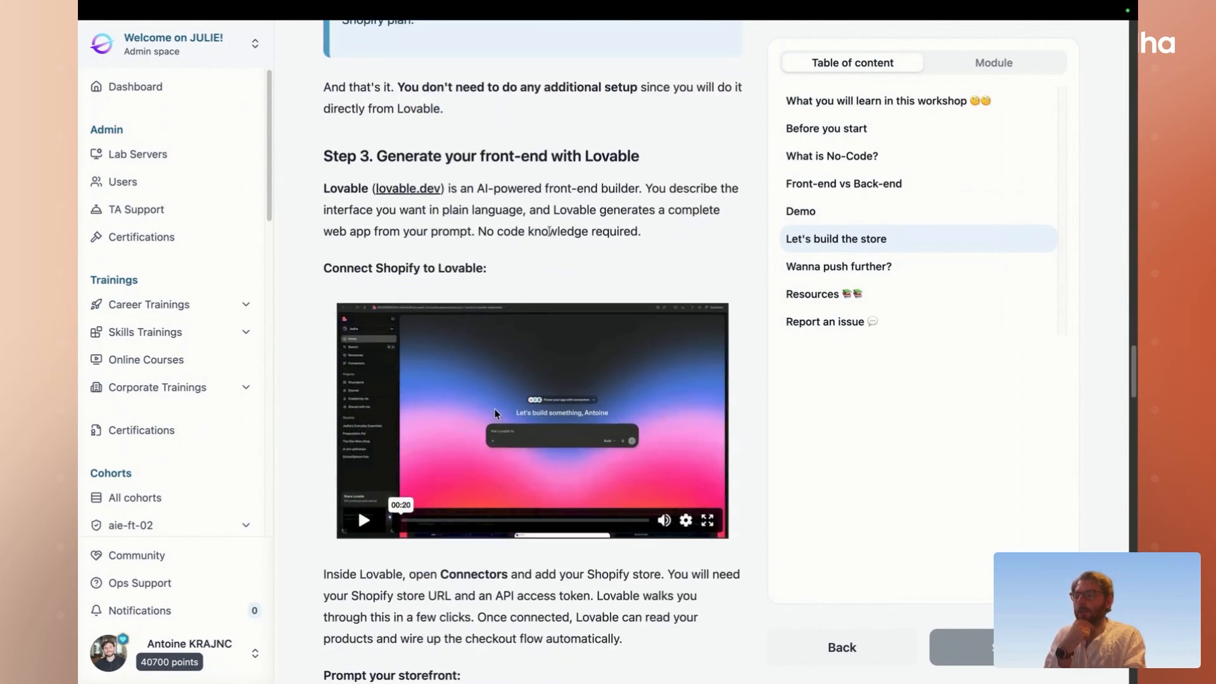
- Copy the example Jedha Merchandising storefront prompt from the lesson and paste it into the prompt box on the Lovable home page
scroll(550, 236, "down", 8)
left_click_drag(635, 388, 345, 300)
key("super+c")
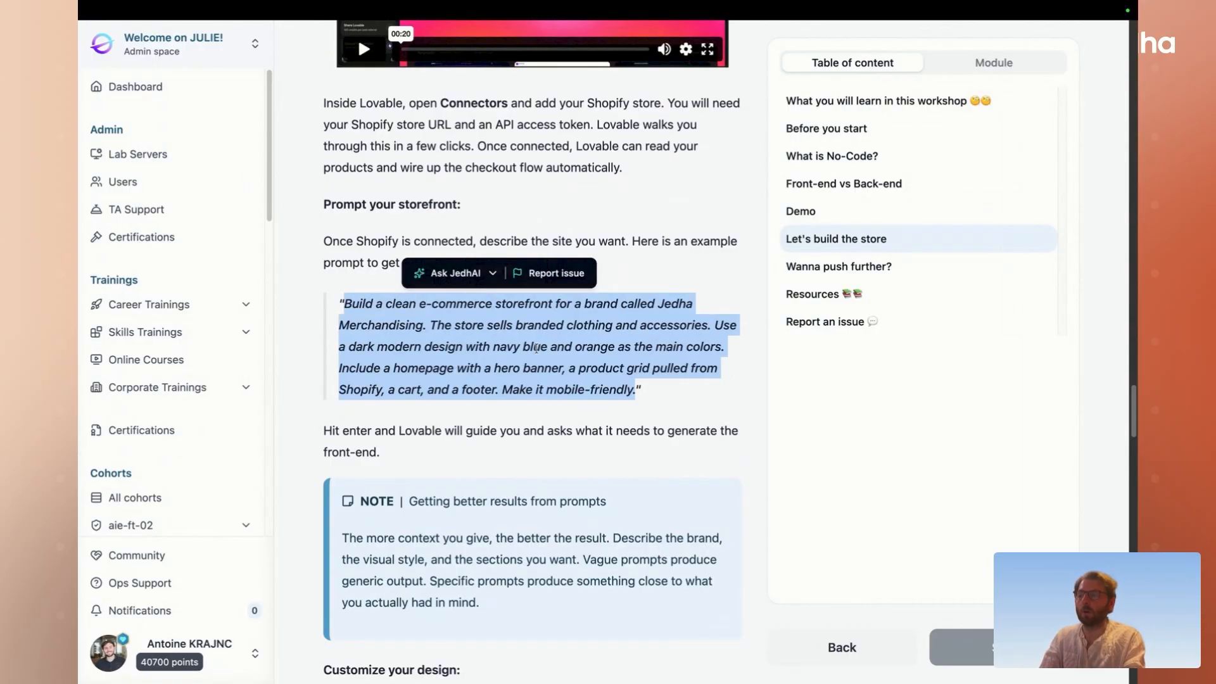
left_click(514, 351)
key("super+s")
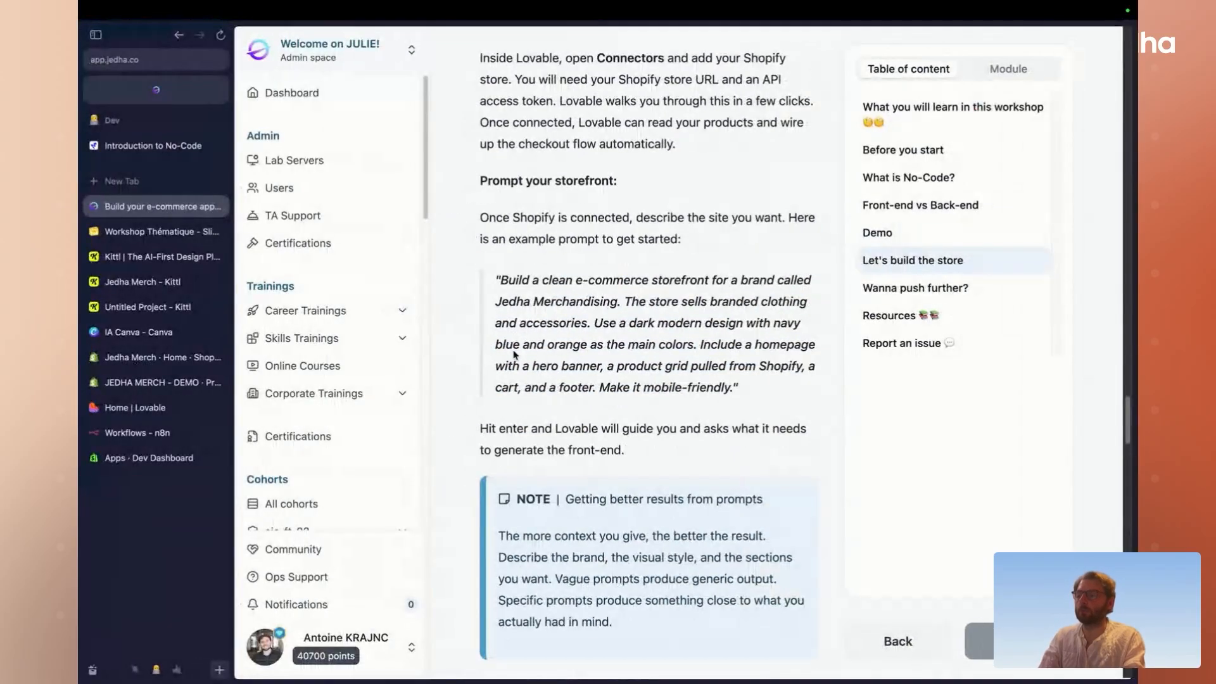
left_click(149, 417)
left_click(571, 380)
key("super+v")
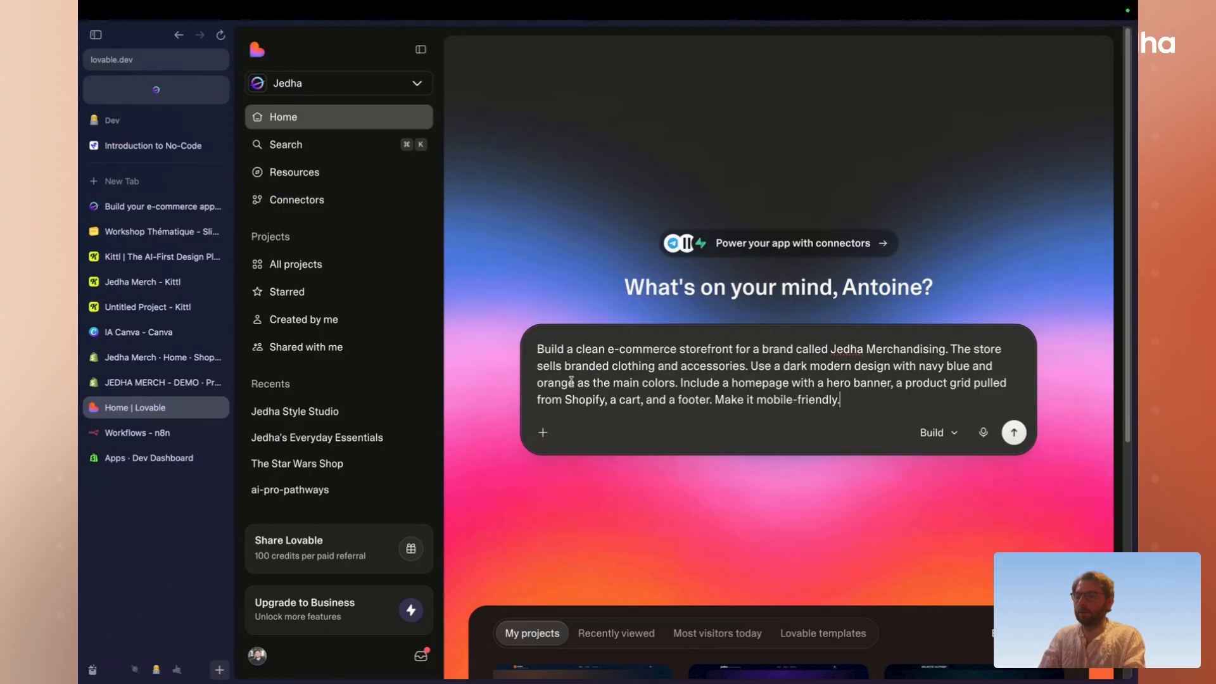
key("super+s")
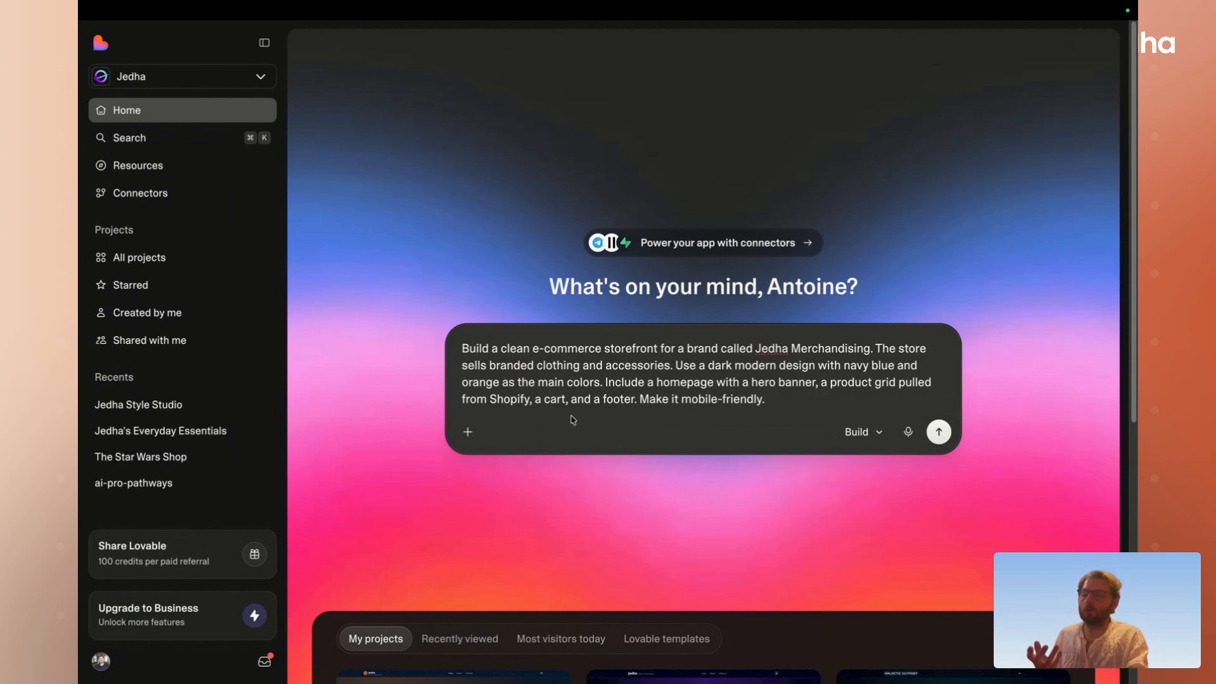
- Add a separate line to the prompt reading "Use the given images to create the Merch products"
key("shift+Return")
key("shift+Return")
type("Use the ")
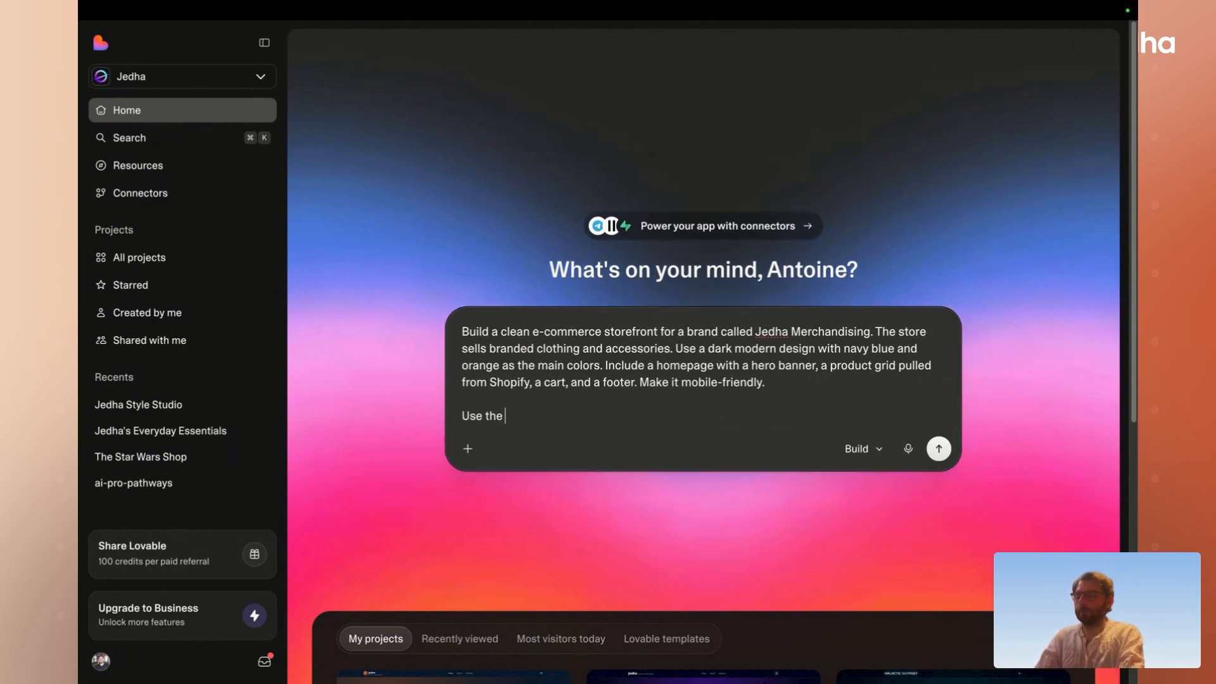
type("given image")
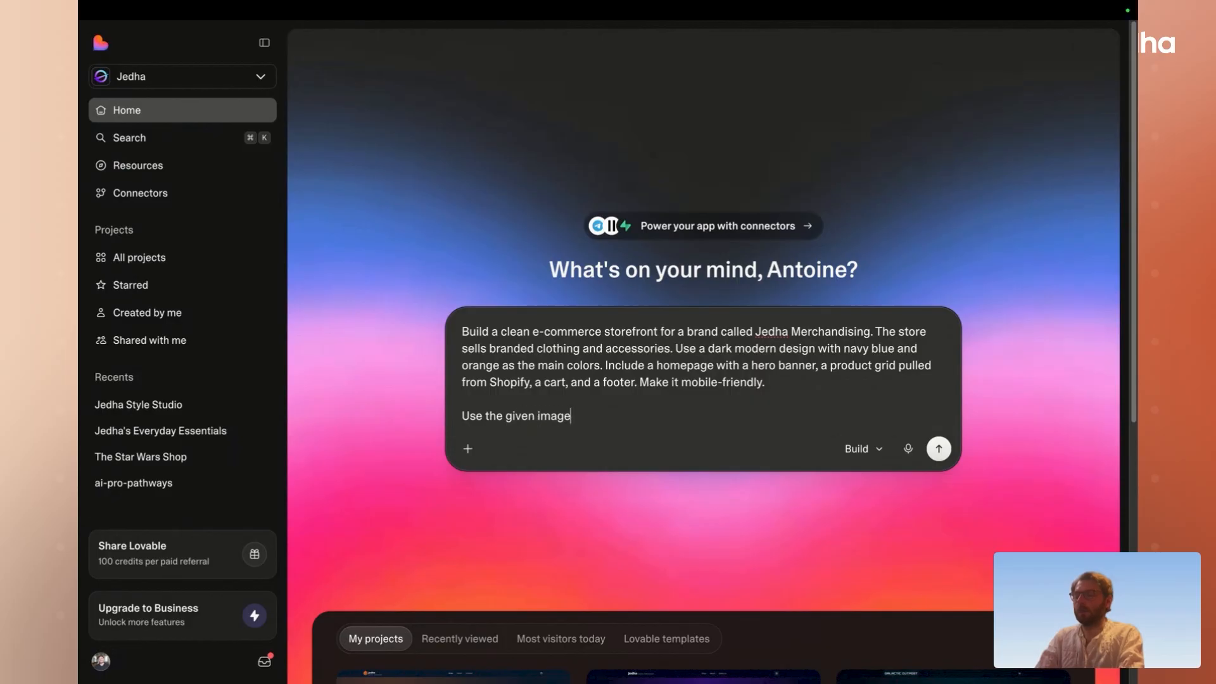
type("s to create the ")
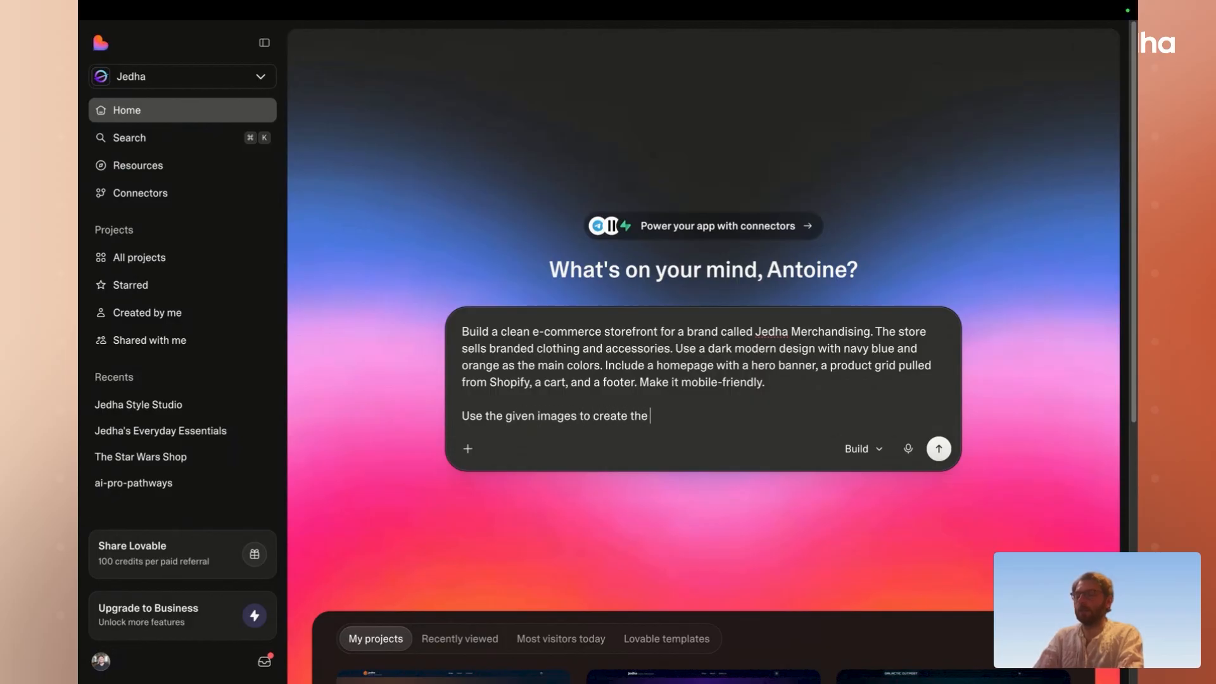
type("Merch products")
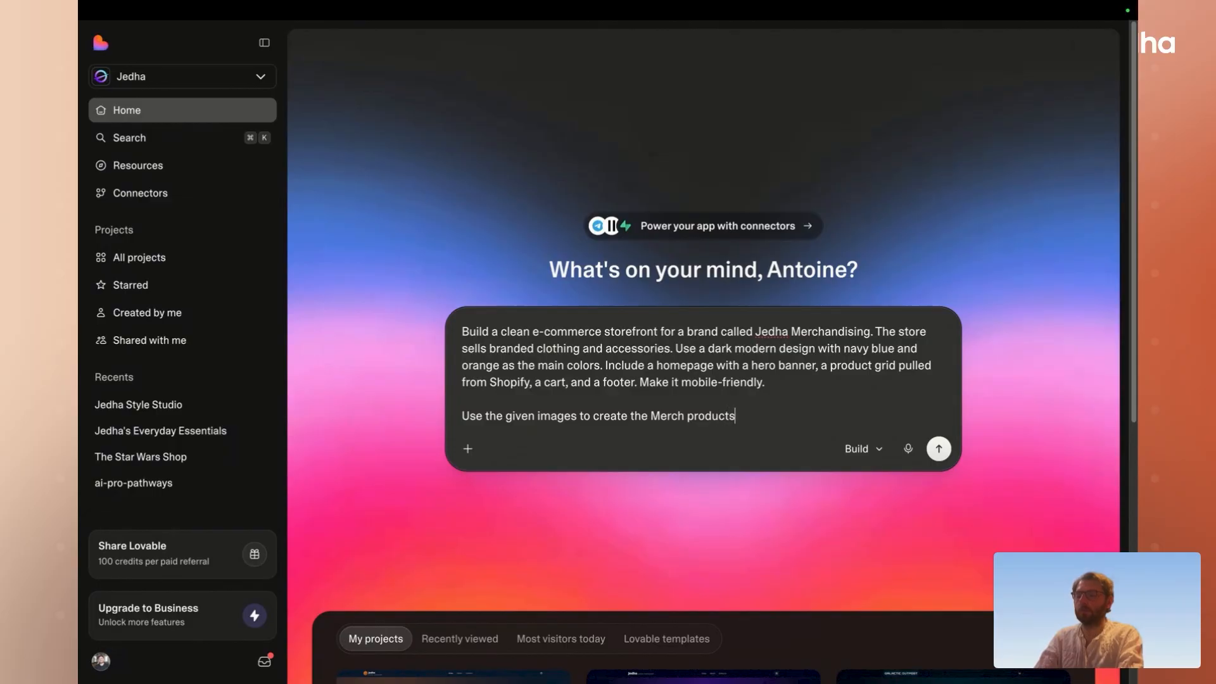
- Start attaching files to the prompt and open the "Jedha Merch" folder in the file chooser
left_click(468, 449)
left_click(497, 507)
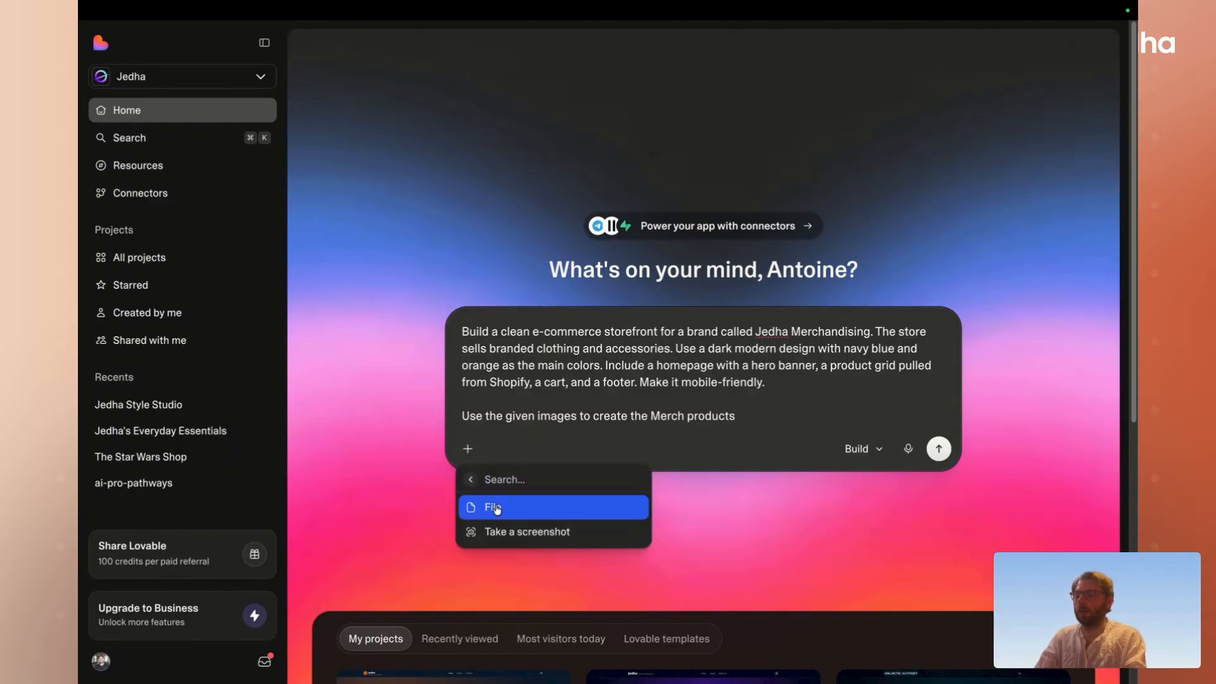
left_click(497, 508)
double_click(562, 117)
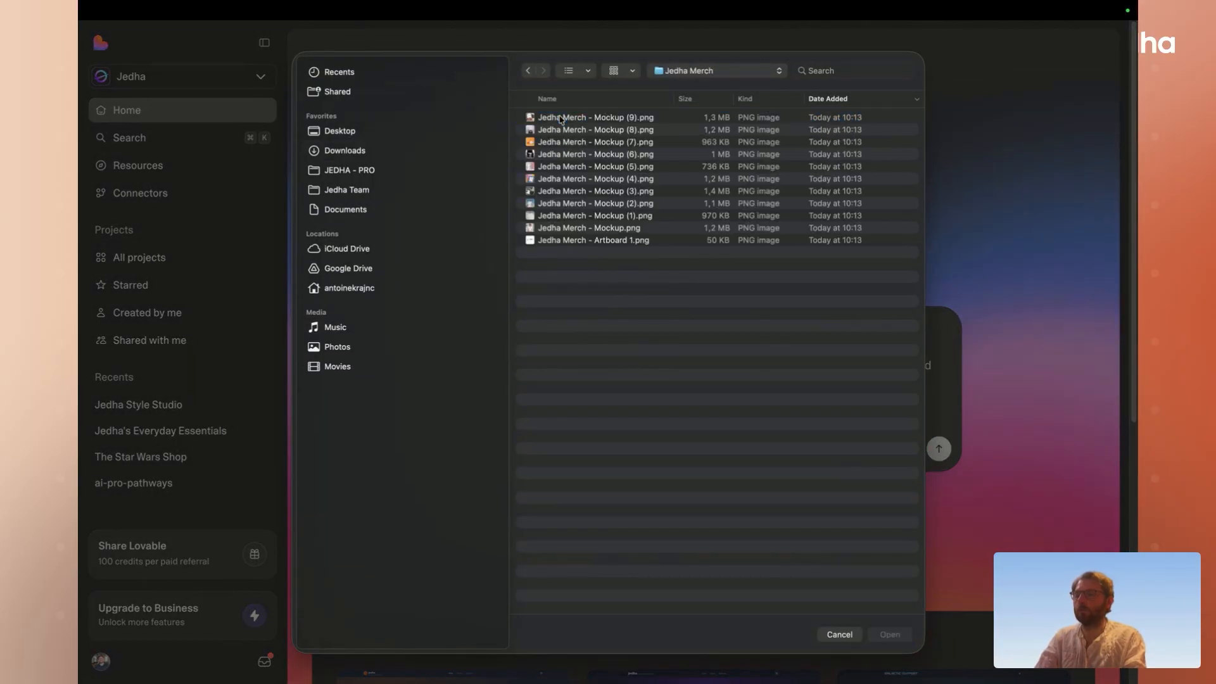
- Preview the merch mockup images in the folder one after another, from "Jedha Merch - Mockup.png" up to "Jedha Merch - Mockup (9).png"
left_click(593, 231)
key("space")
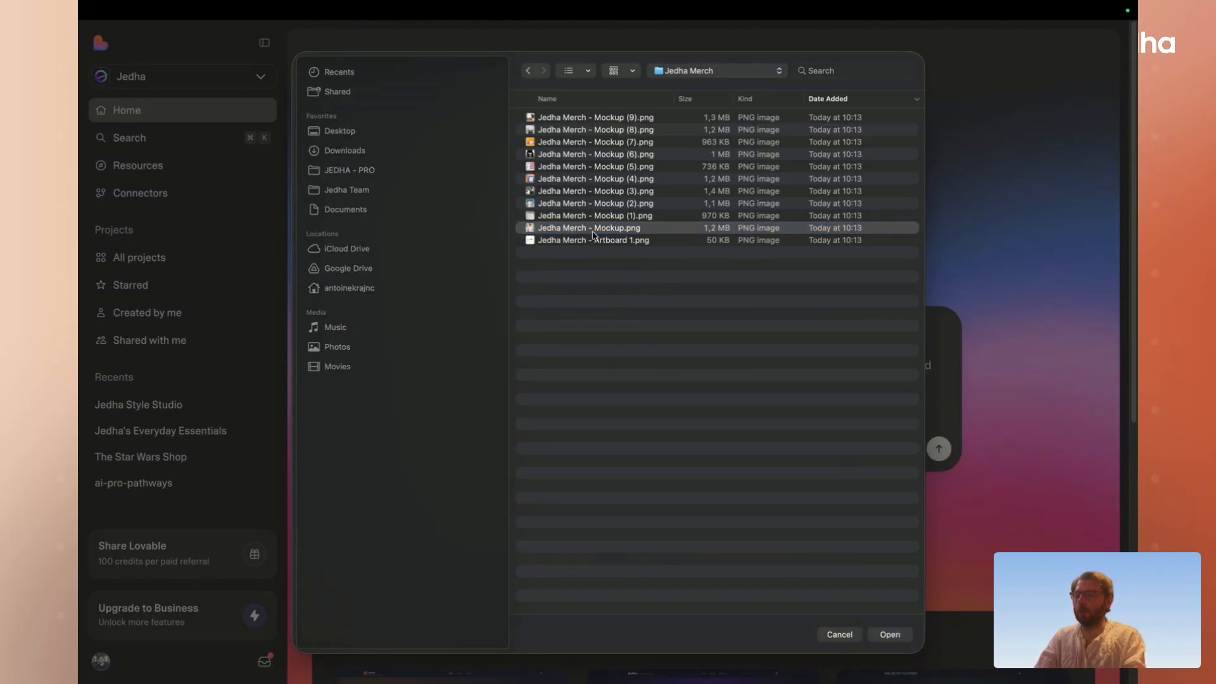
key("Up")
key("Up")
key("Up")
key("Up")
key("Up")
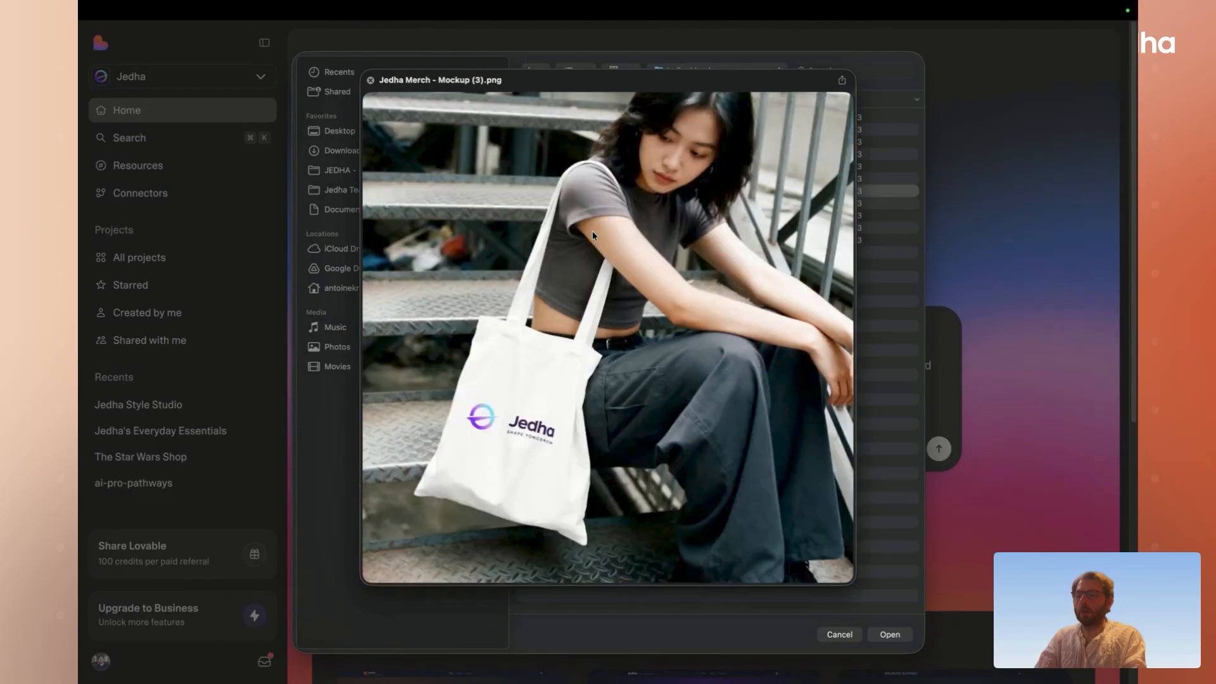
key("Up")
key("Up")
key("Up")
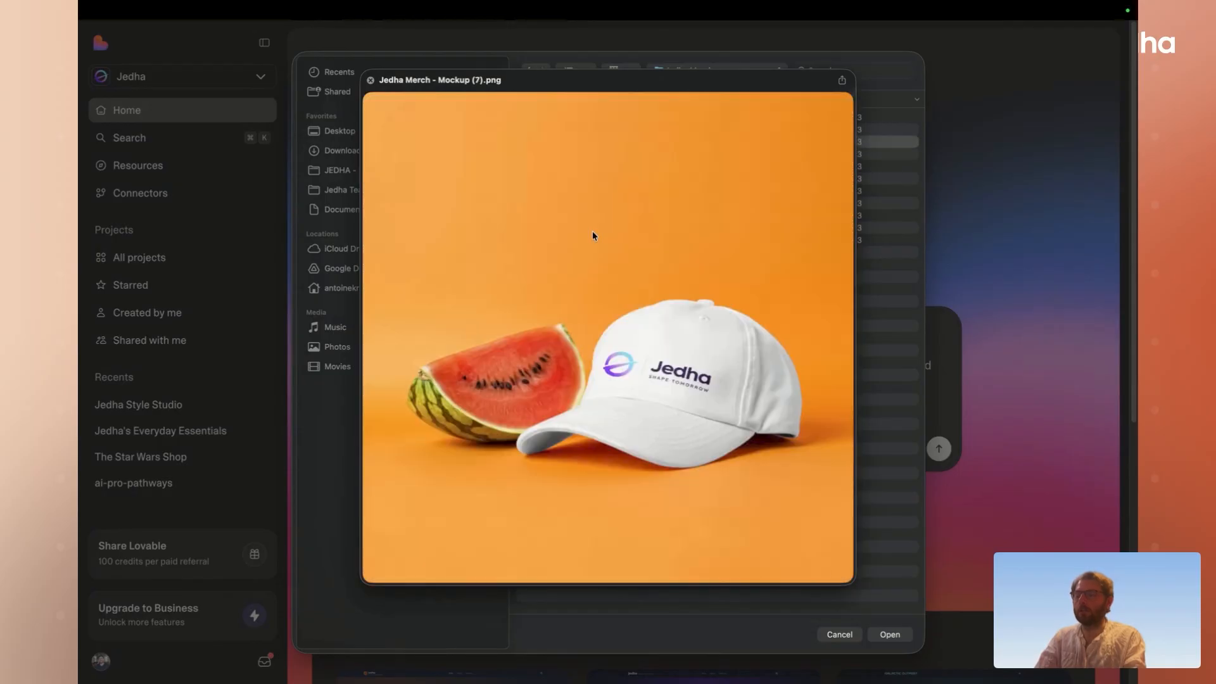
key("Up")
key("space")
key("space")
key("space")
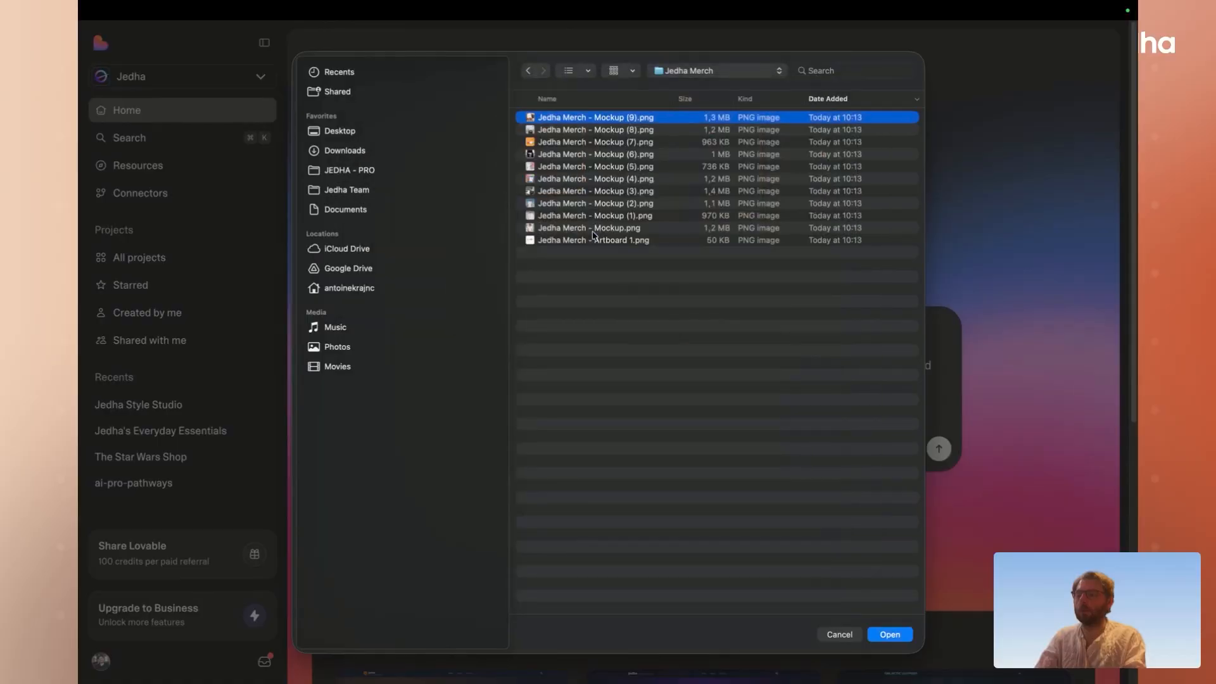
- Attach all ten images from "Jedha Merch - Mockup.png" to "Jedha Merch - Mockup (9).png" to the prompt, leaving out the artboard file
left_click(622, 228)
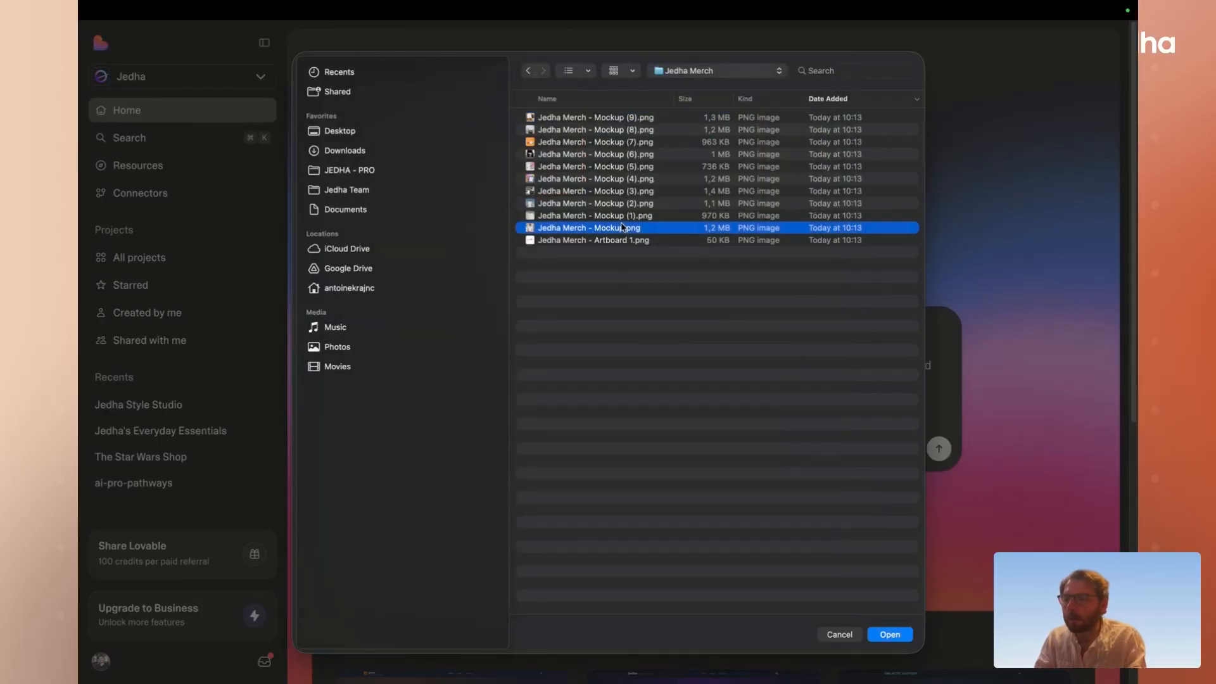
key("shift+Up")
key("shift+Up")
key("shift+Up")
key("shift+Up")
key("shift+Up")
key("shift+Up")
key("shift+Up")
key("shift+Up")
key("shift+Up")
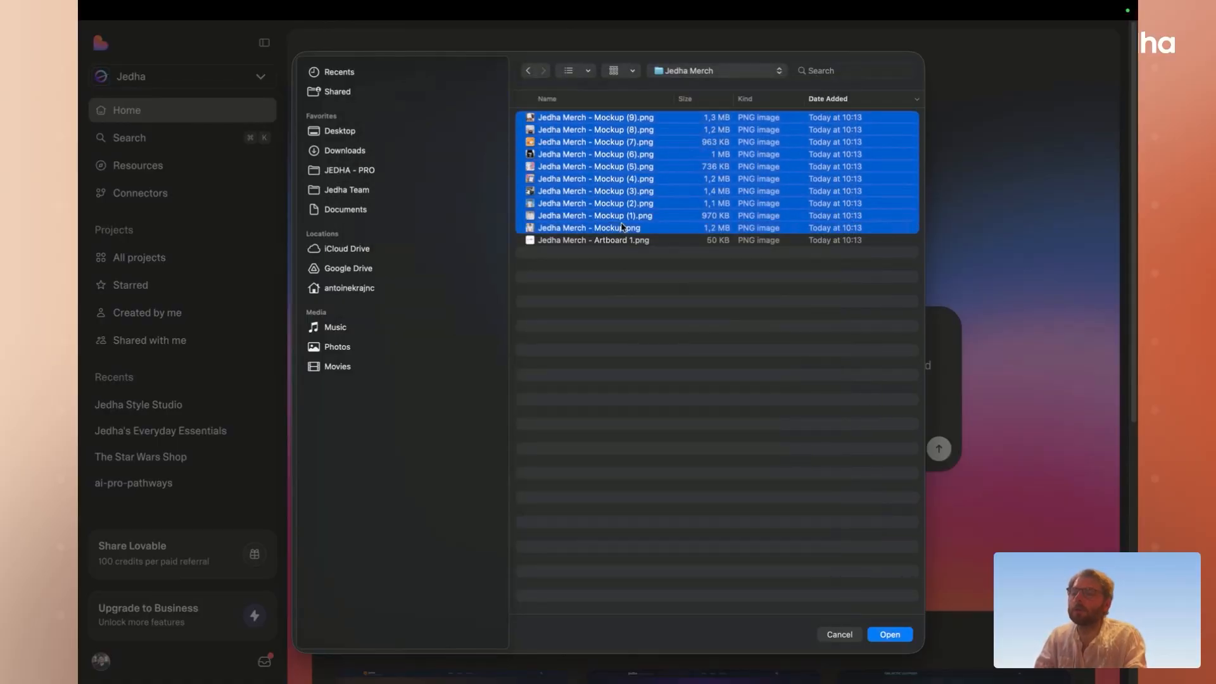
key("Return")
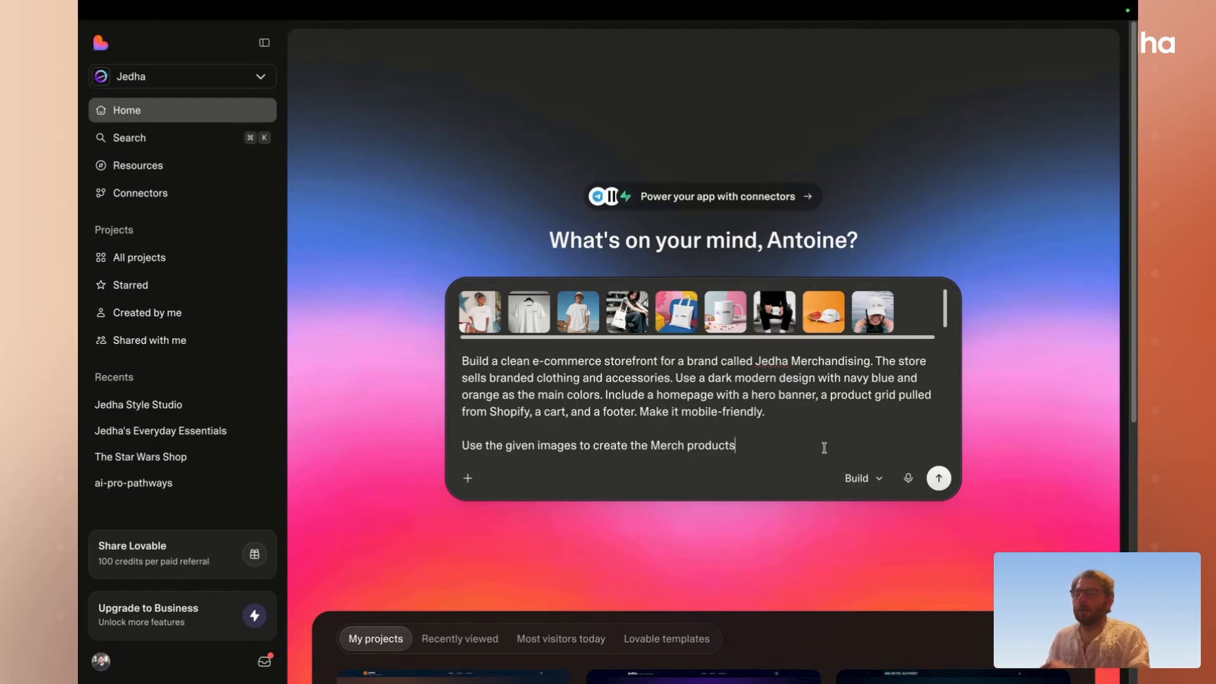
- Compare the prompt's Build and Plan modes, switching to Plan and back to Build
left_click(862, 482)
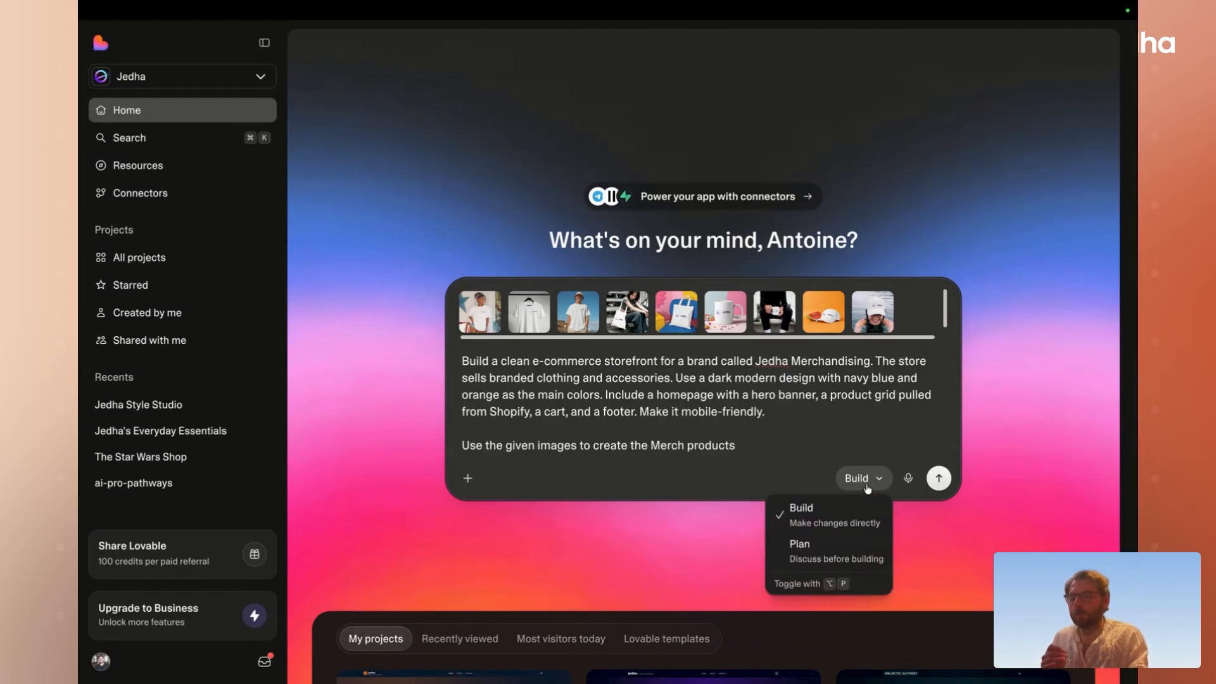
left_click(803, 438)
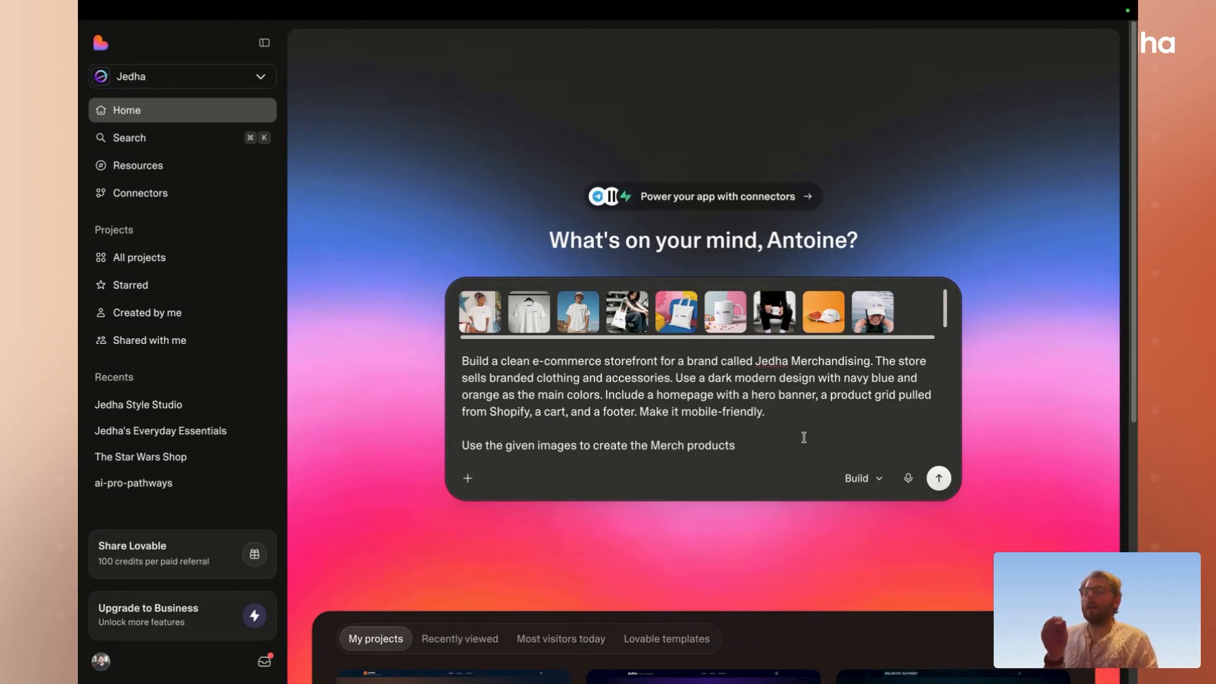
left_click(861, 478)
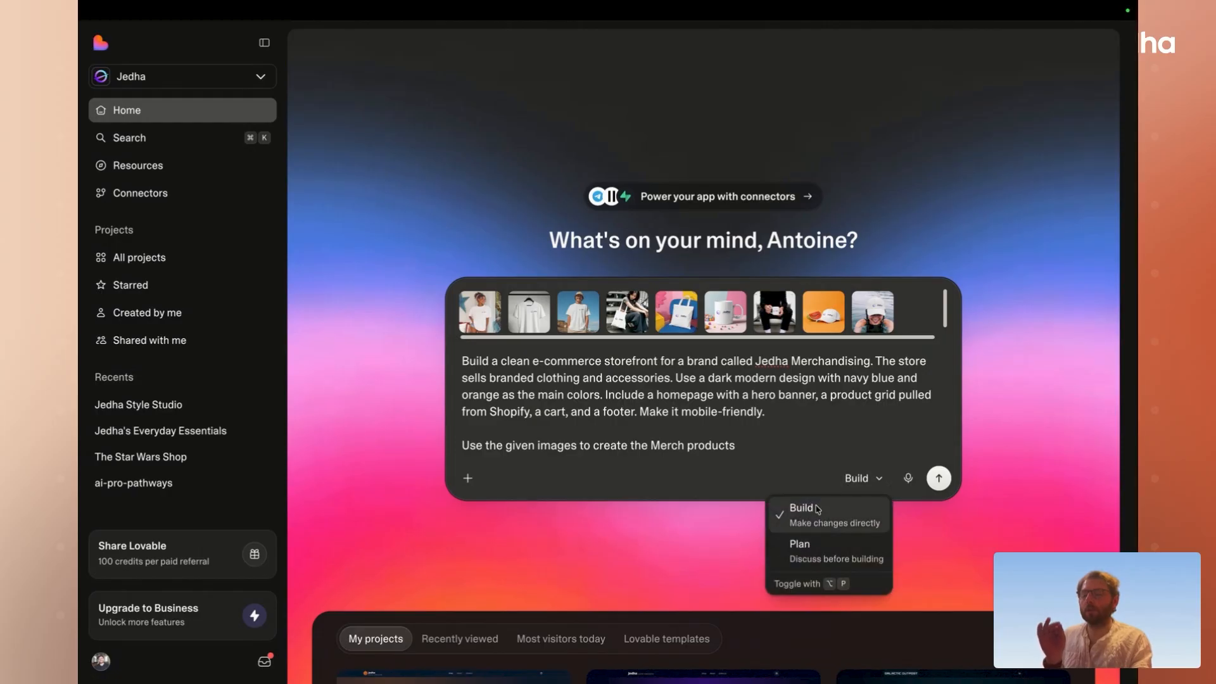
left_click(787, 424)
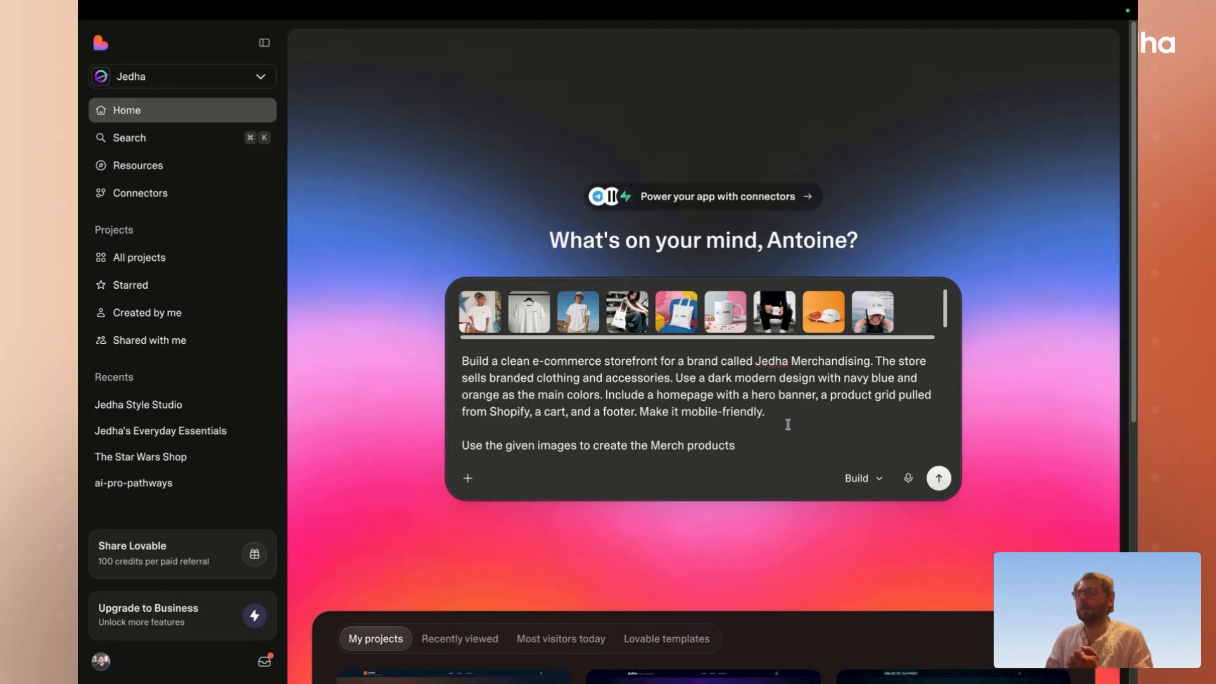
left_click(860, 478)
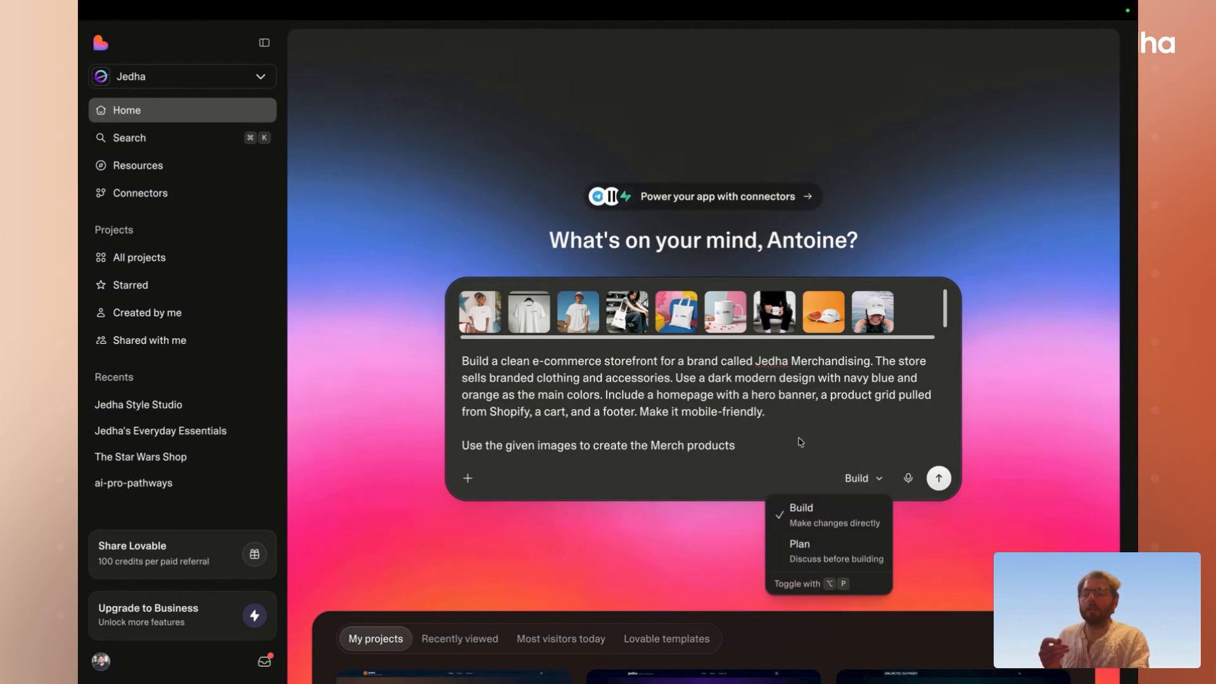
left_click(798, 549)
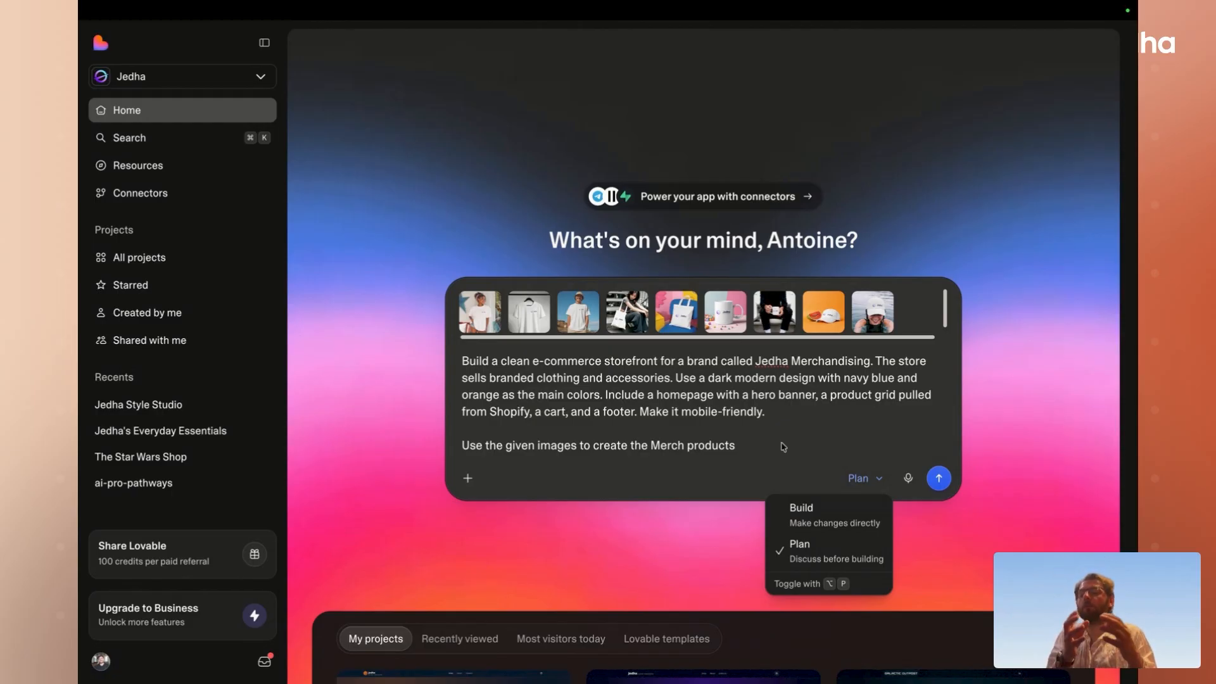
left_click(810, 527)
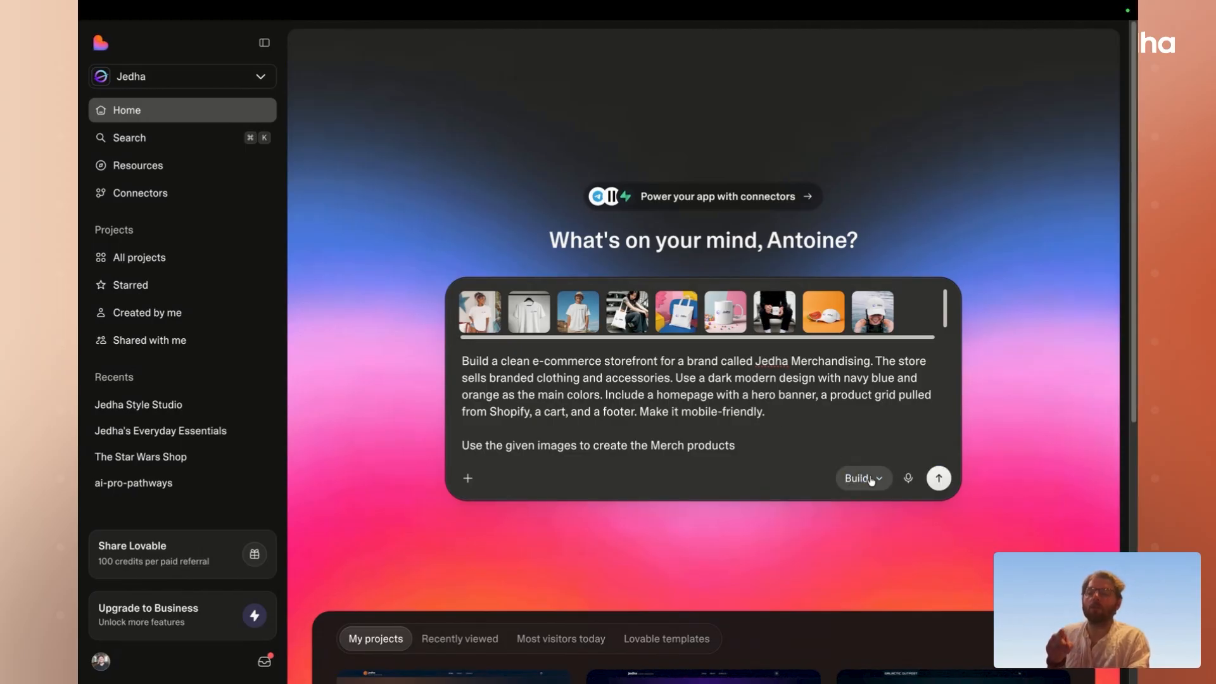
left_click(818, 424)
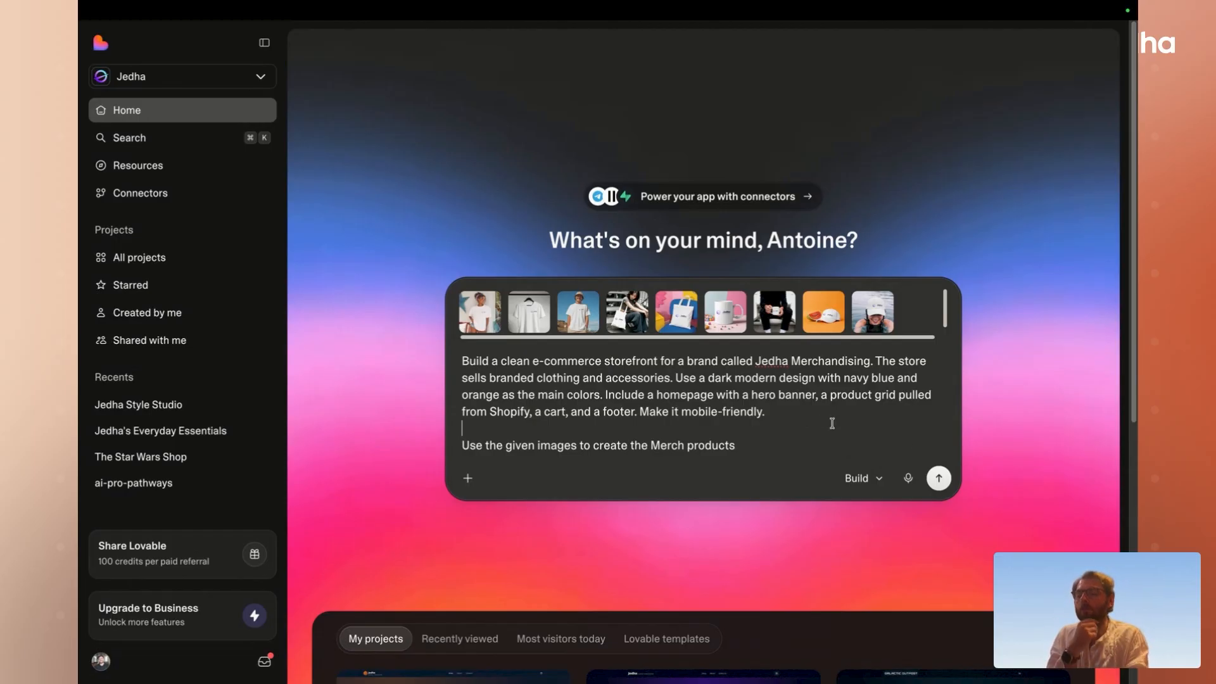
- Submit the storefront prompt with its images in Build mode and dismiss the offer to enable notifications
left_click(938, 476)
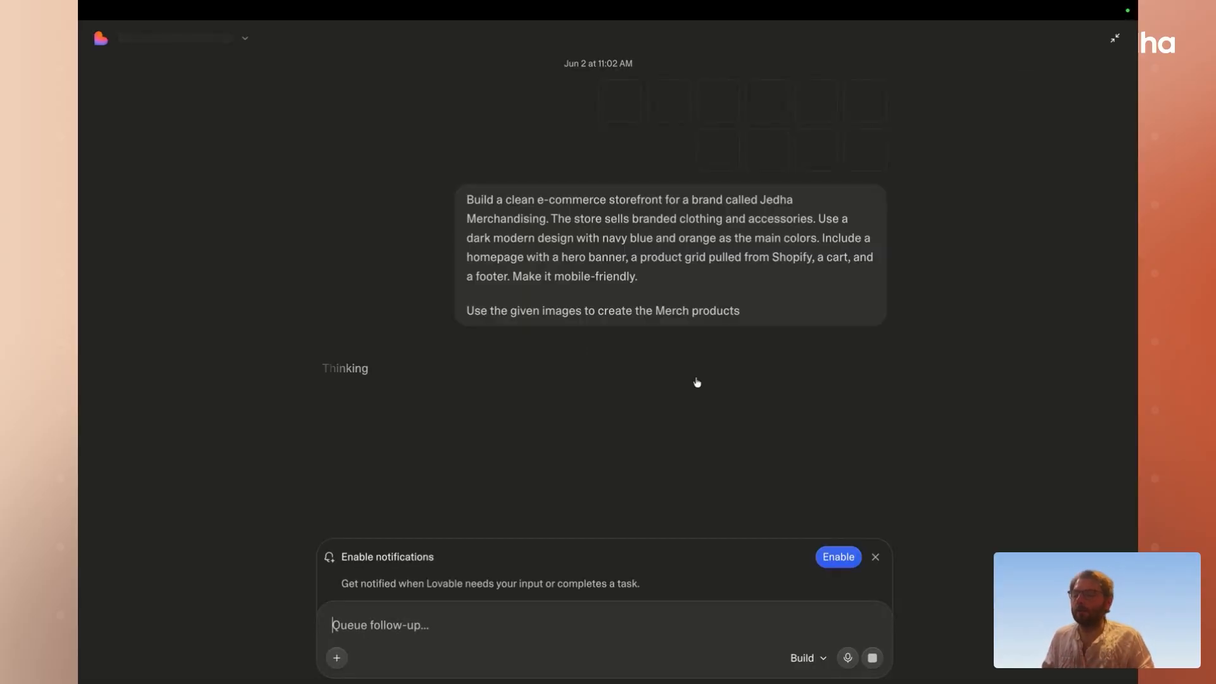
left_click(875, 557)
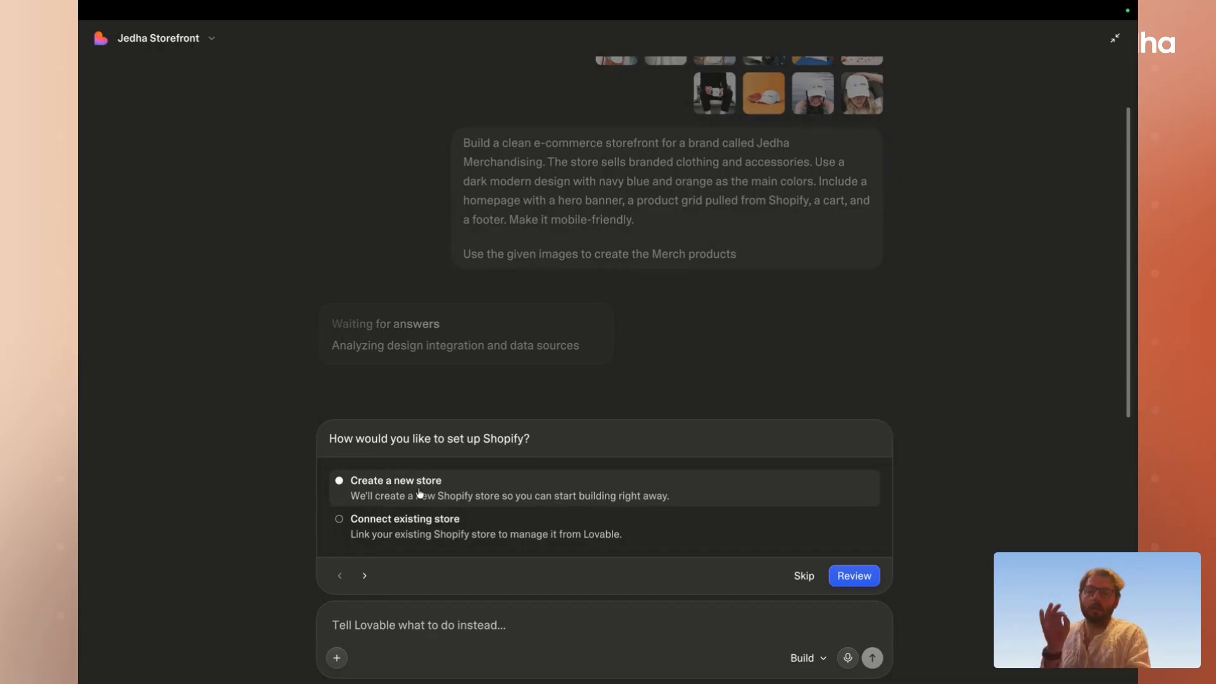
- Answer the Shopify setup question with "Connect existing store" and submit the answer
left_click(406, 530)
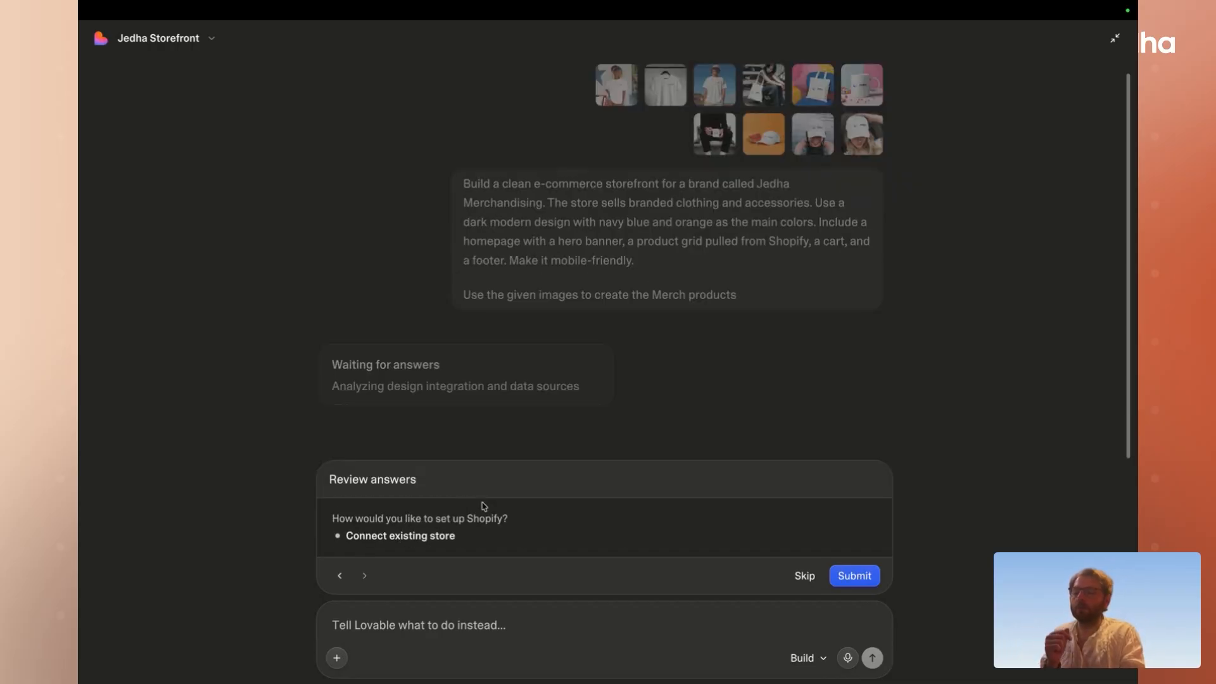
left_click(854, 575)
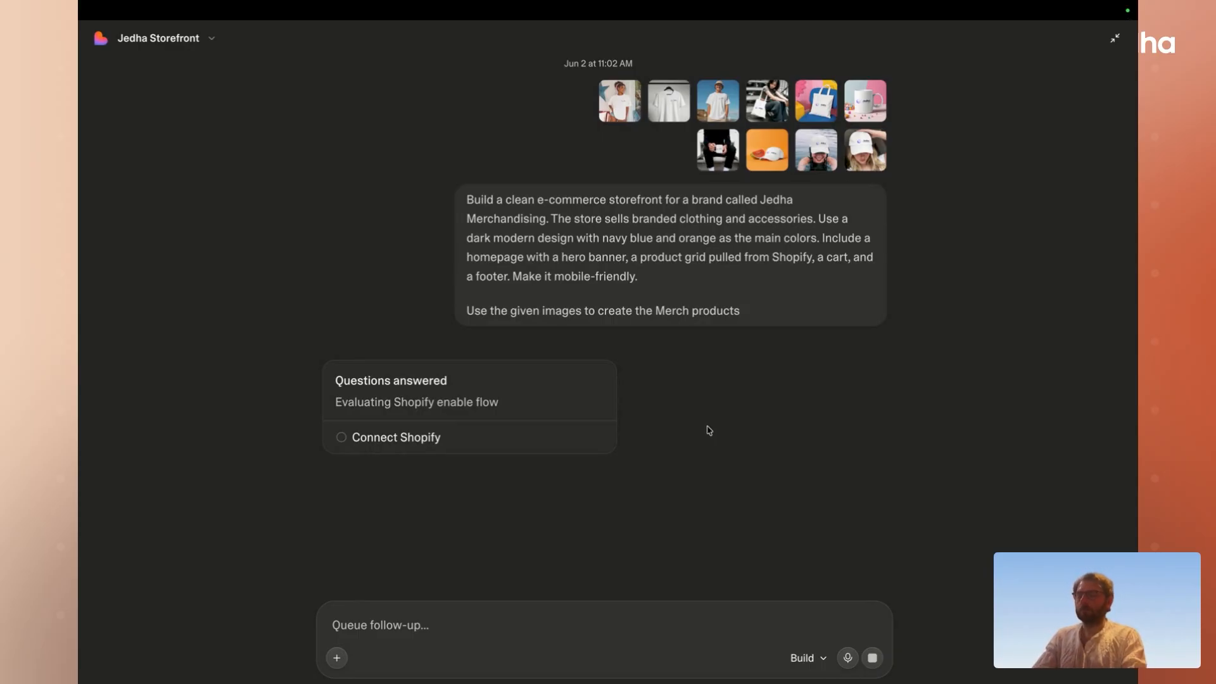
- In Shopify, copy the JEDHA MERCH - DEMO store's admin URL up to "jedha-merch-demo-2", leaving out the products part
key("super+s")
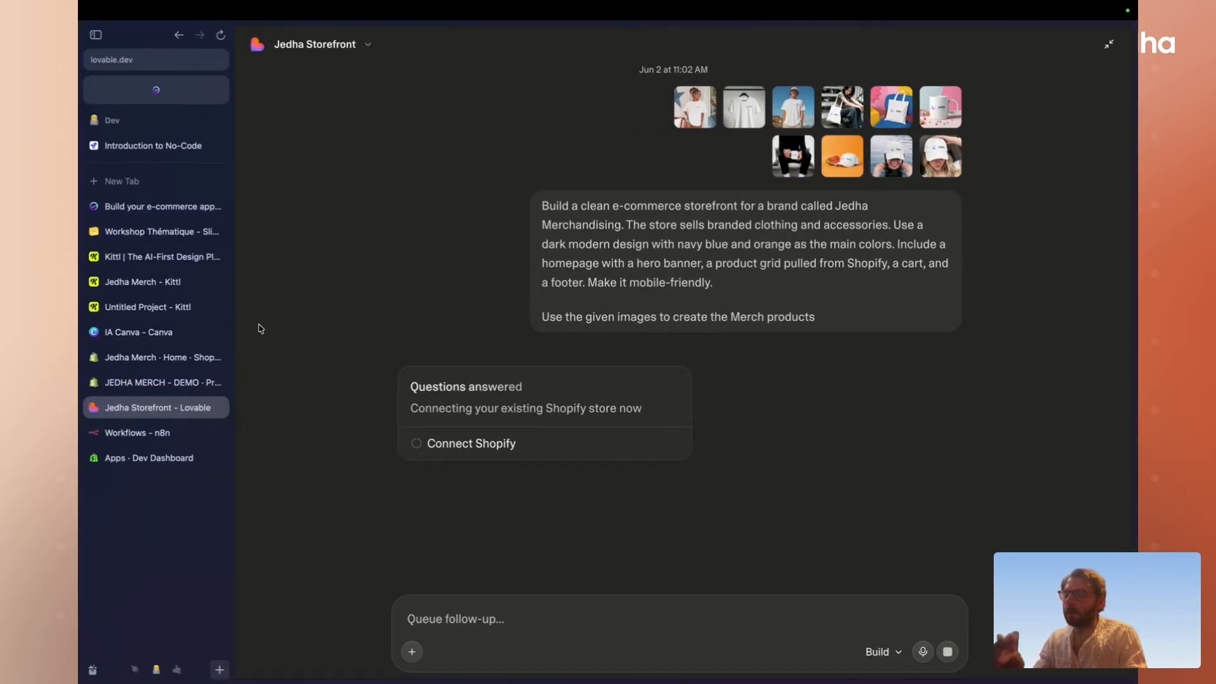
left_click(184, 358)
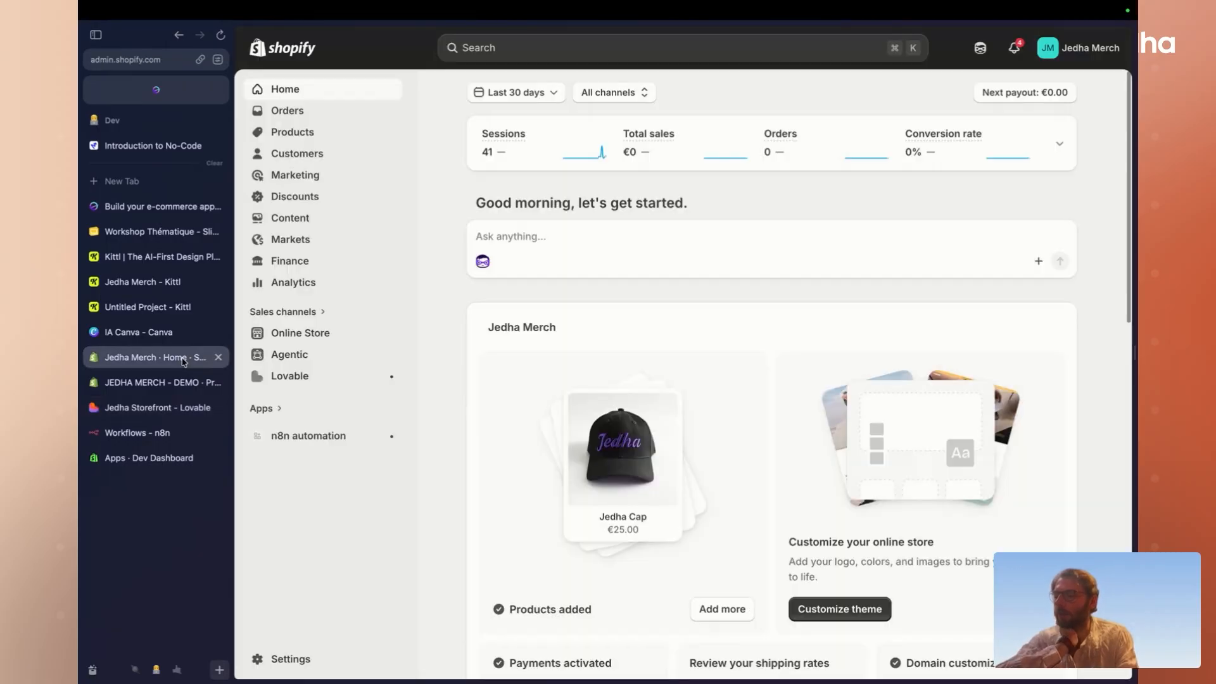
left_click(164, 383)
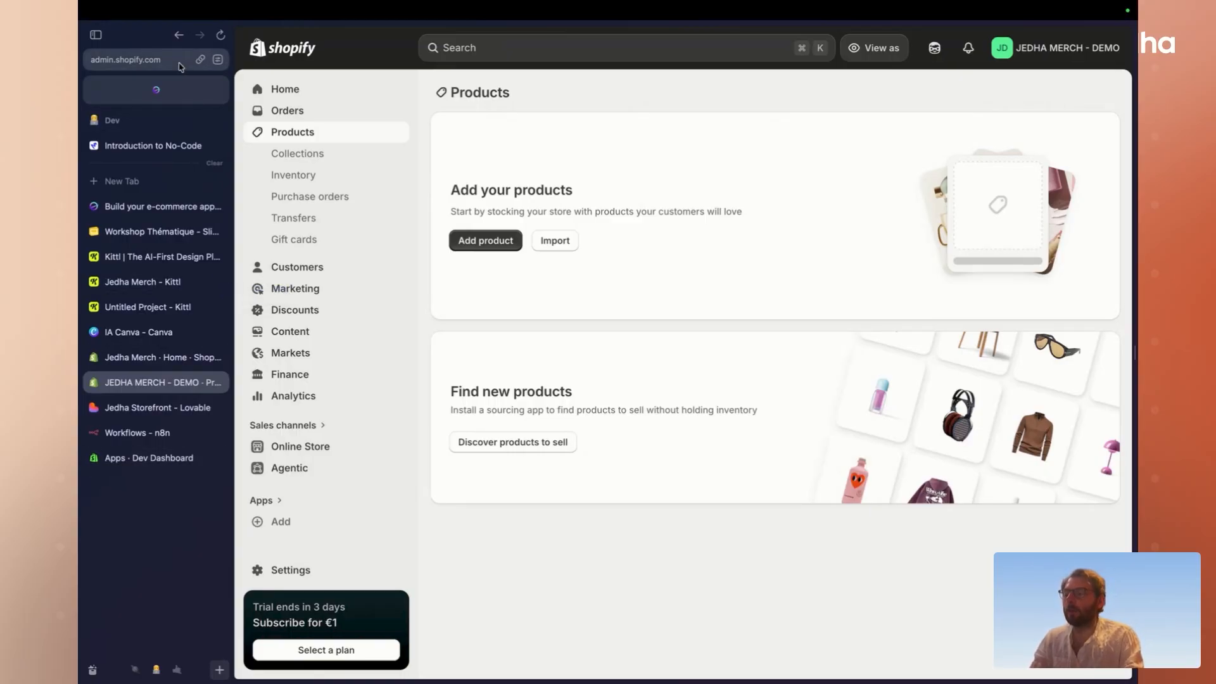
left_click(149, 59)
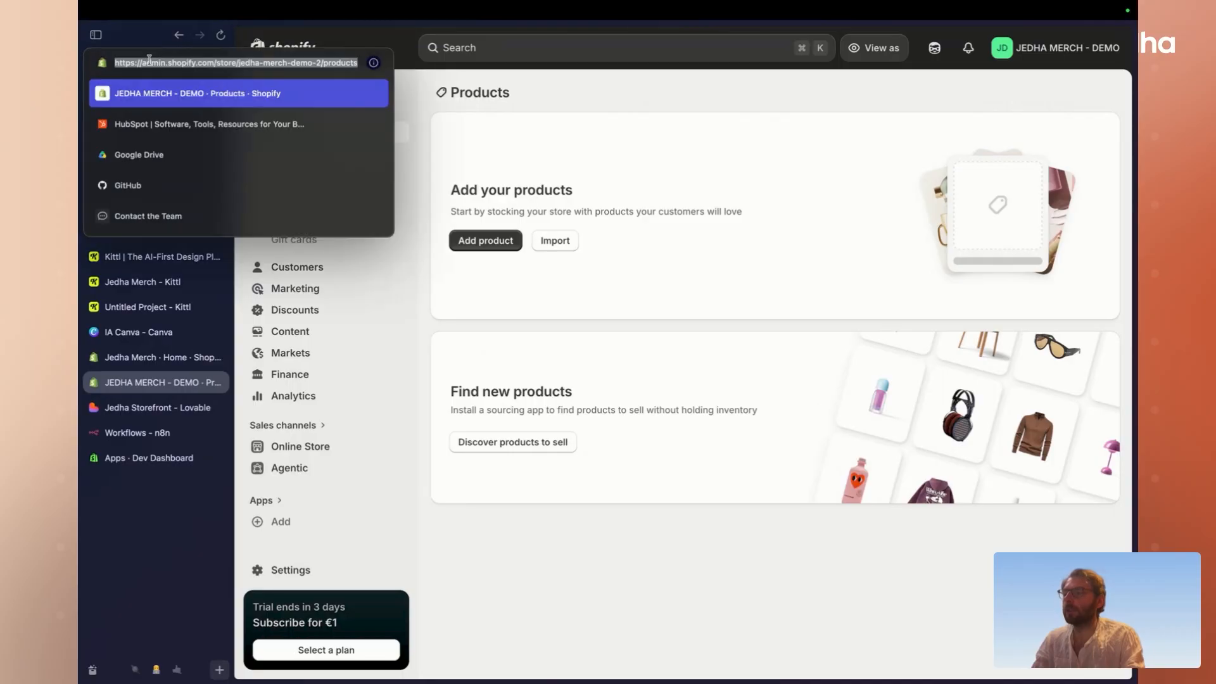
left_click(228, 63)
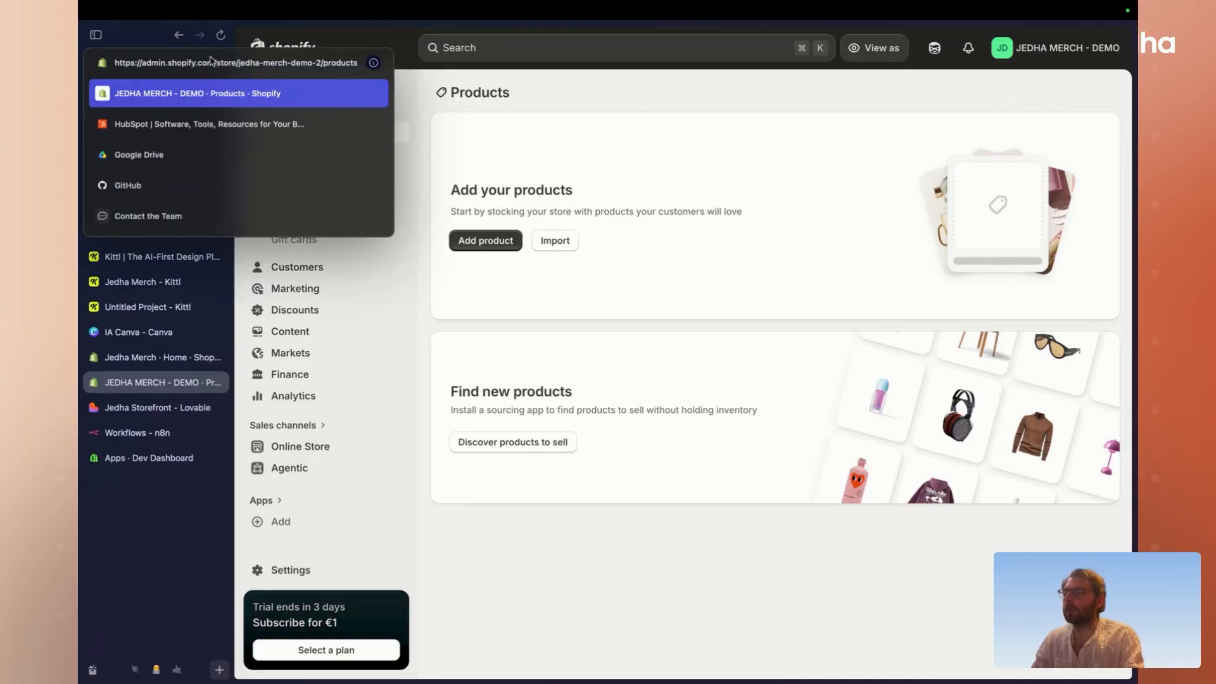
left_click_drag(320, 63, 109, 61)
key("super+c")
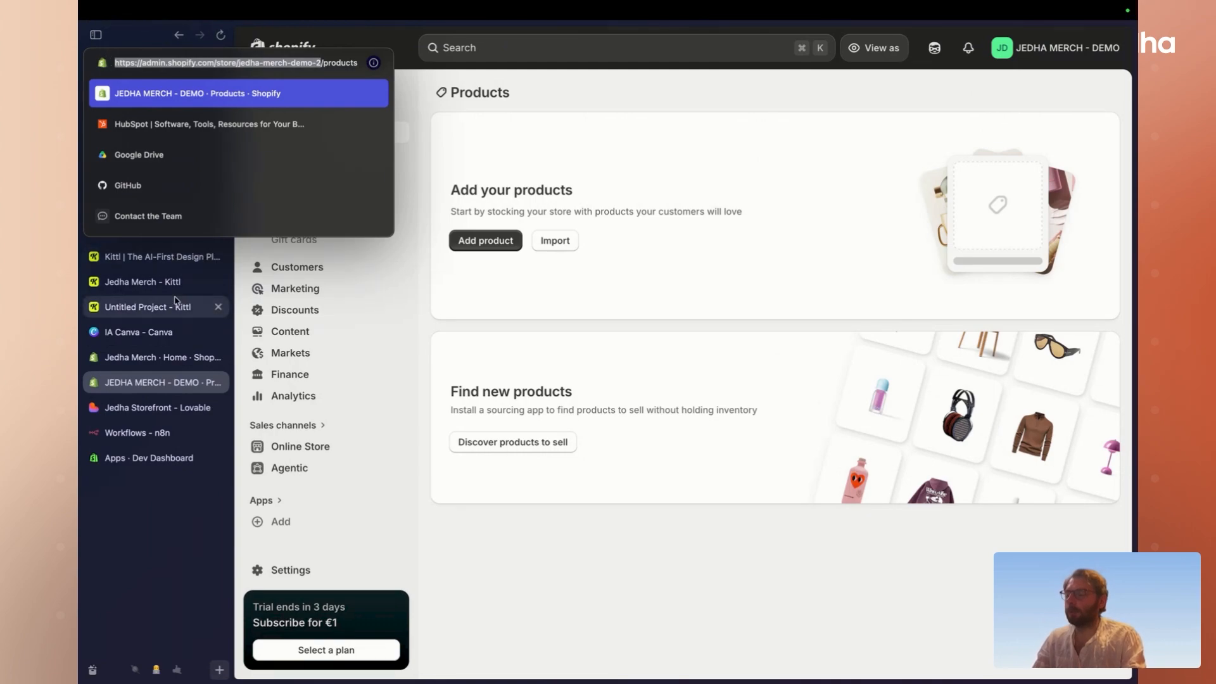
- Check the storefront build's progress in Lovable, then compare the Jedha Merch and JEDHA MERCH - DEMO stores in Shopify
left_click(152, 412)
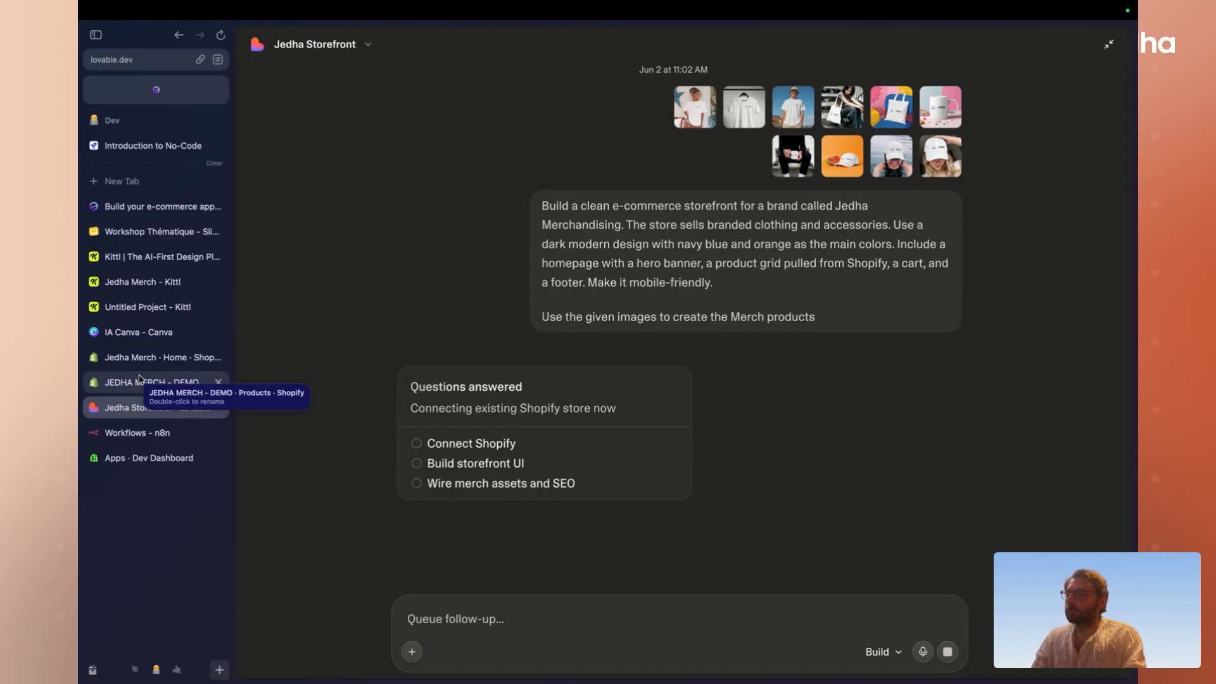
left_click(138, 381)
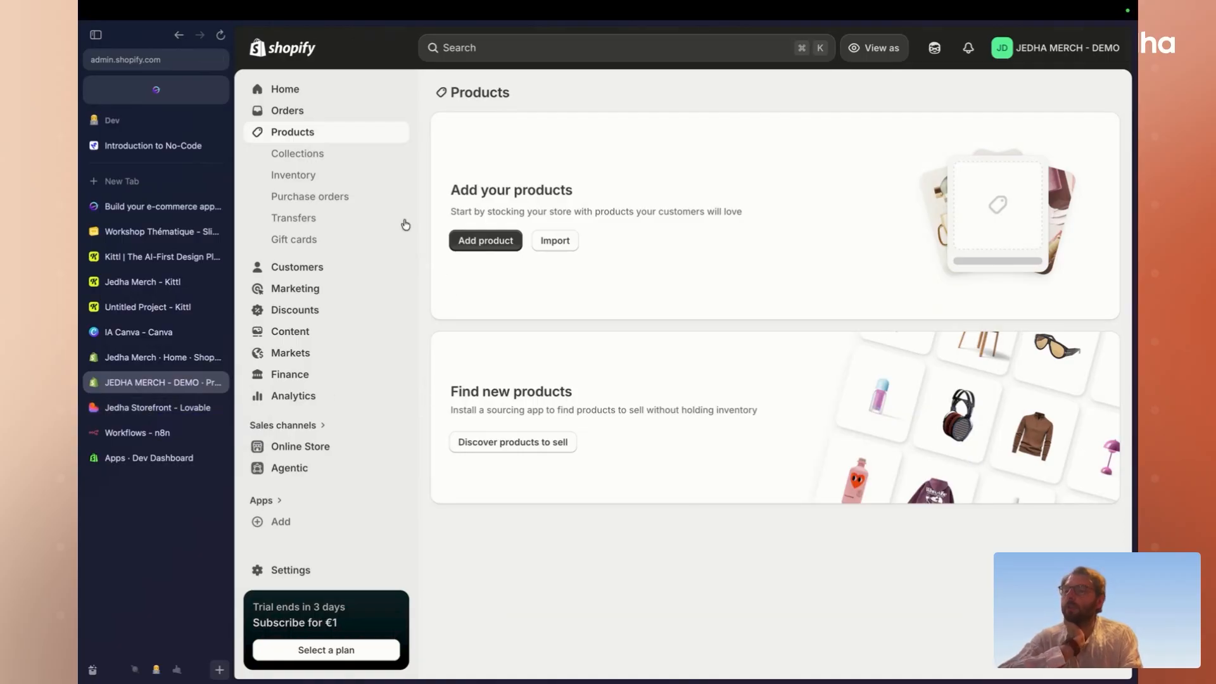
left_click(152, 359)
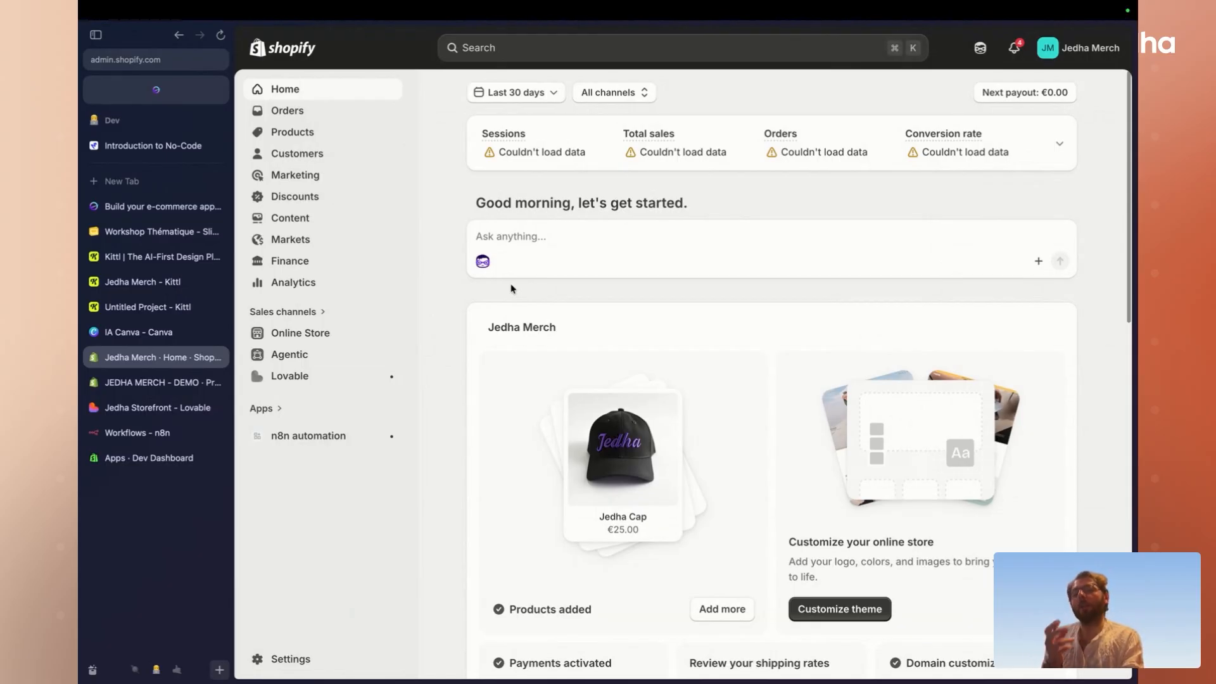
left_click(169, 387)
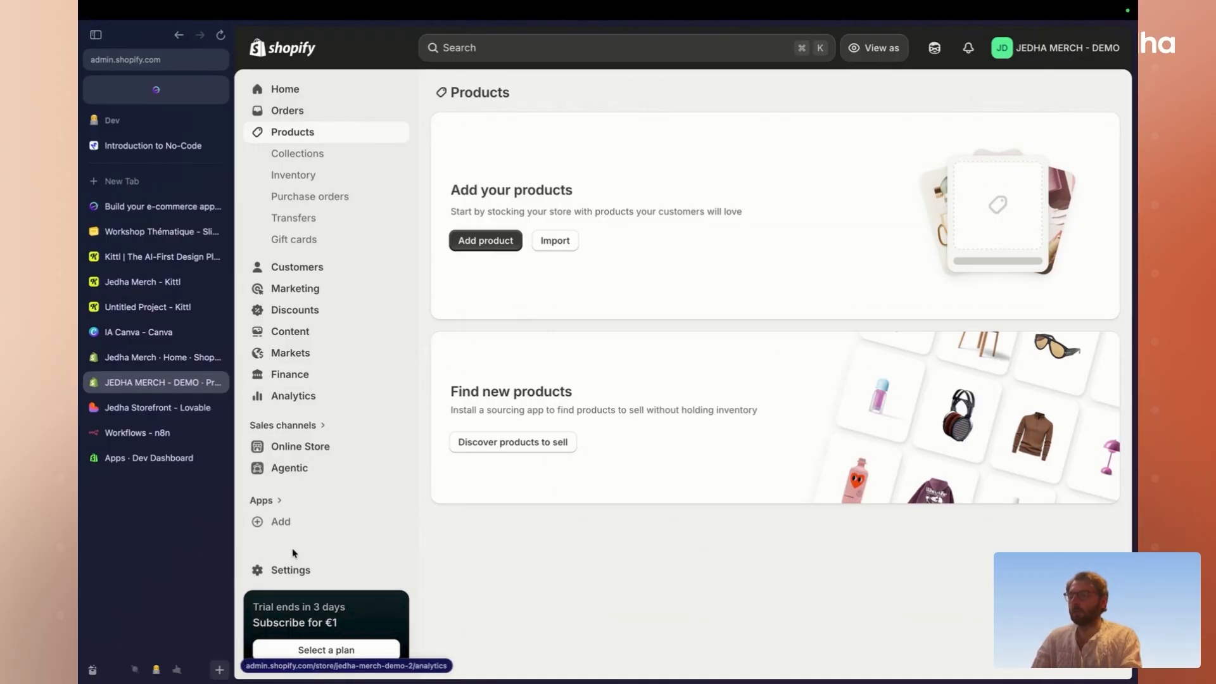
- View the demo store's payment settings and open the Shopify Payments account setup to examine its business type options
left_click(292, 568)
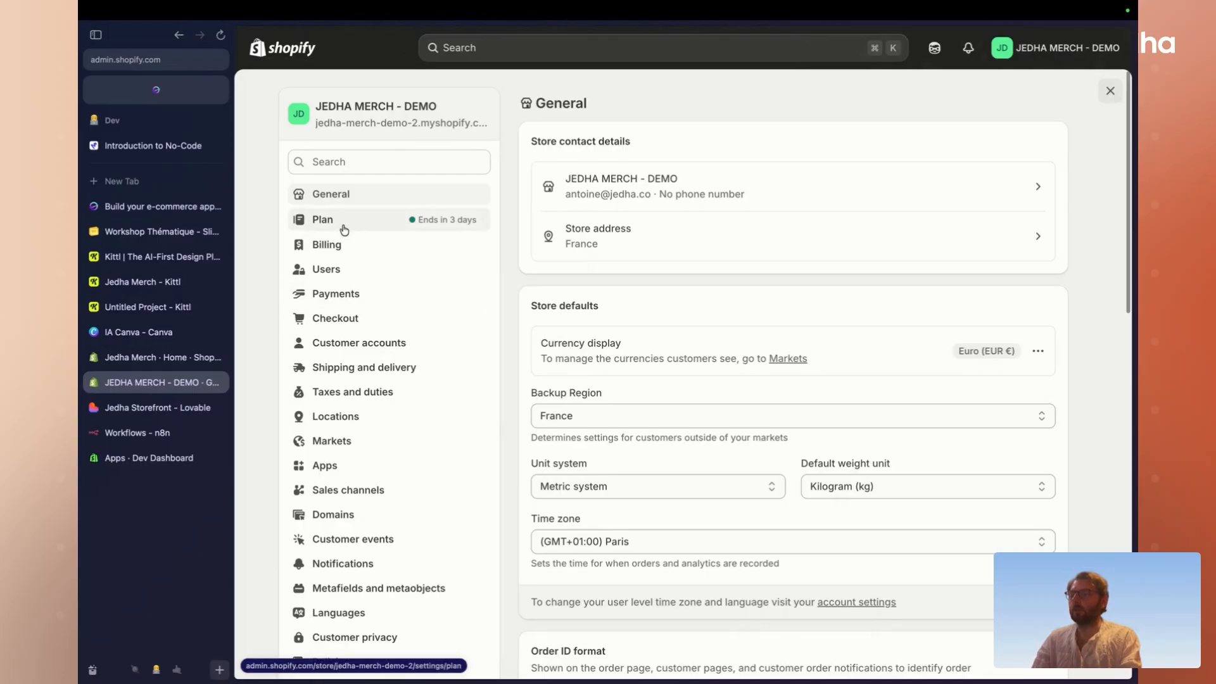
left_click(350, 292)
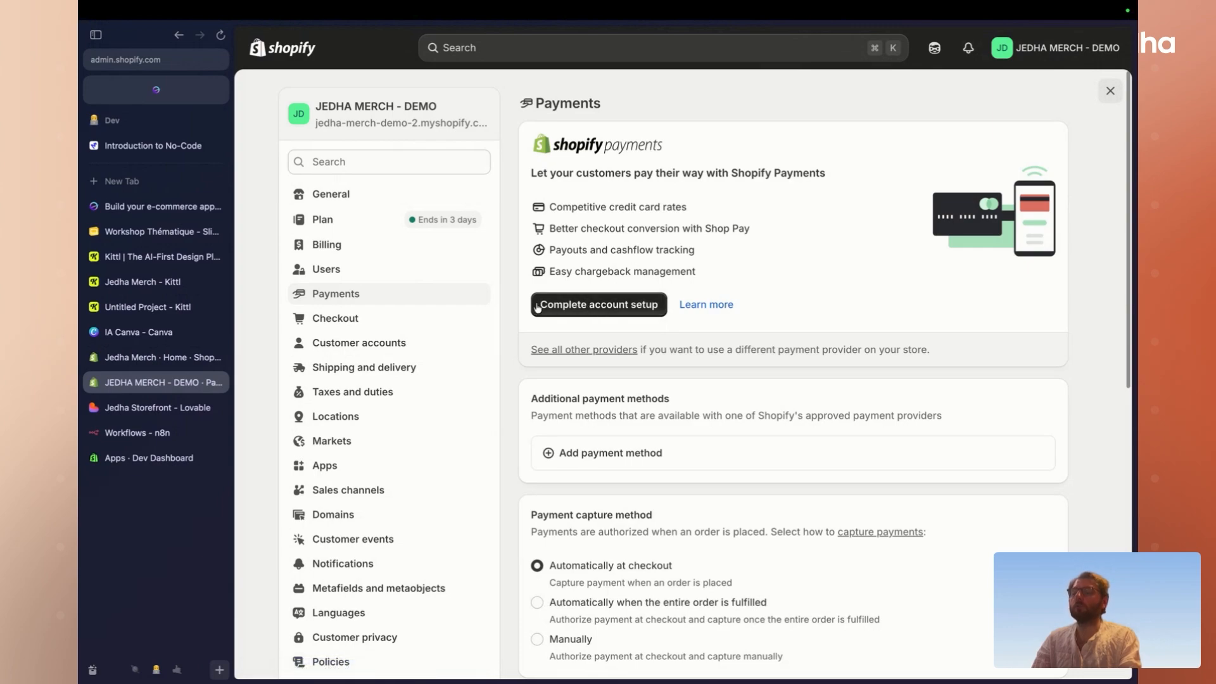
left_click(655, 304)
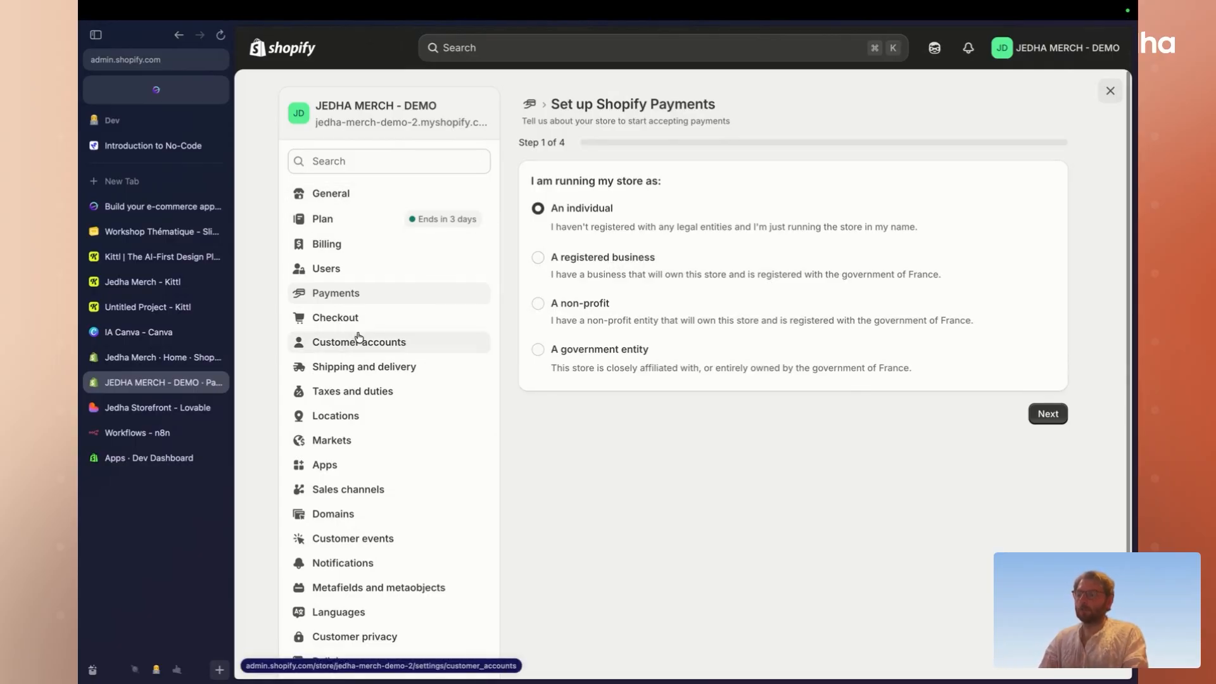
scroll(354, 336, "down", 2)
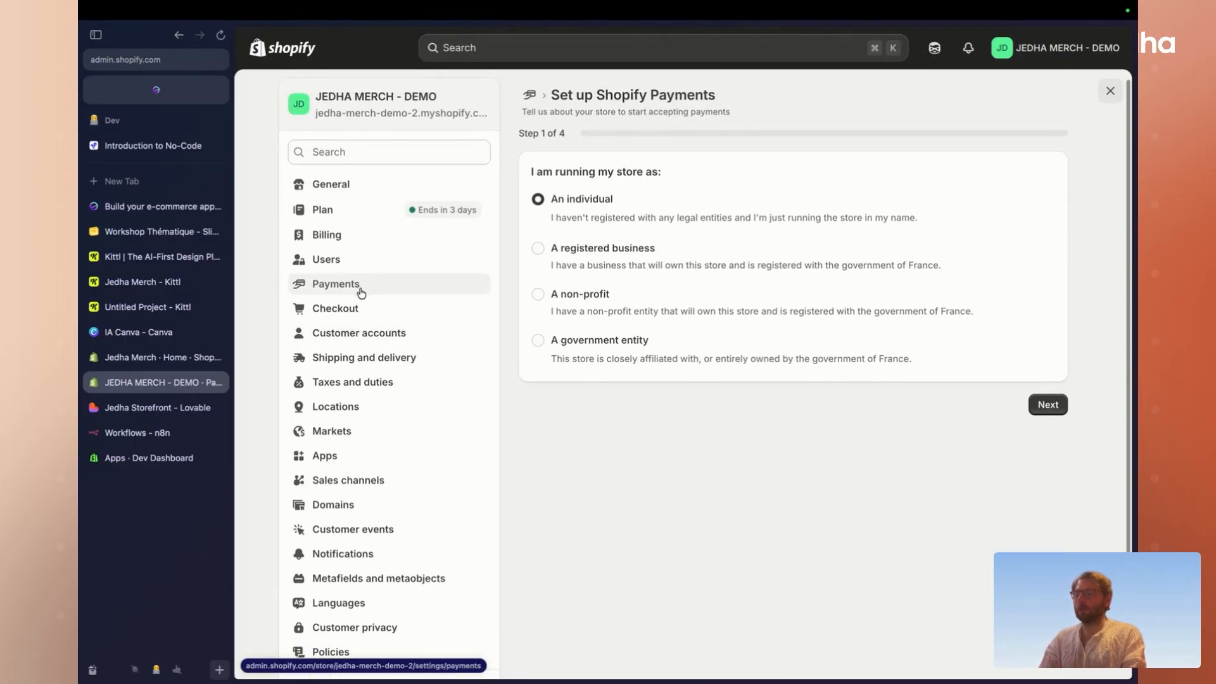
scroll(361, 291, "down", 3)
scroll(360, 292, "up", 3)
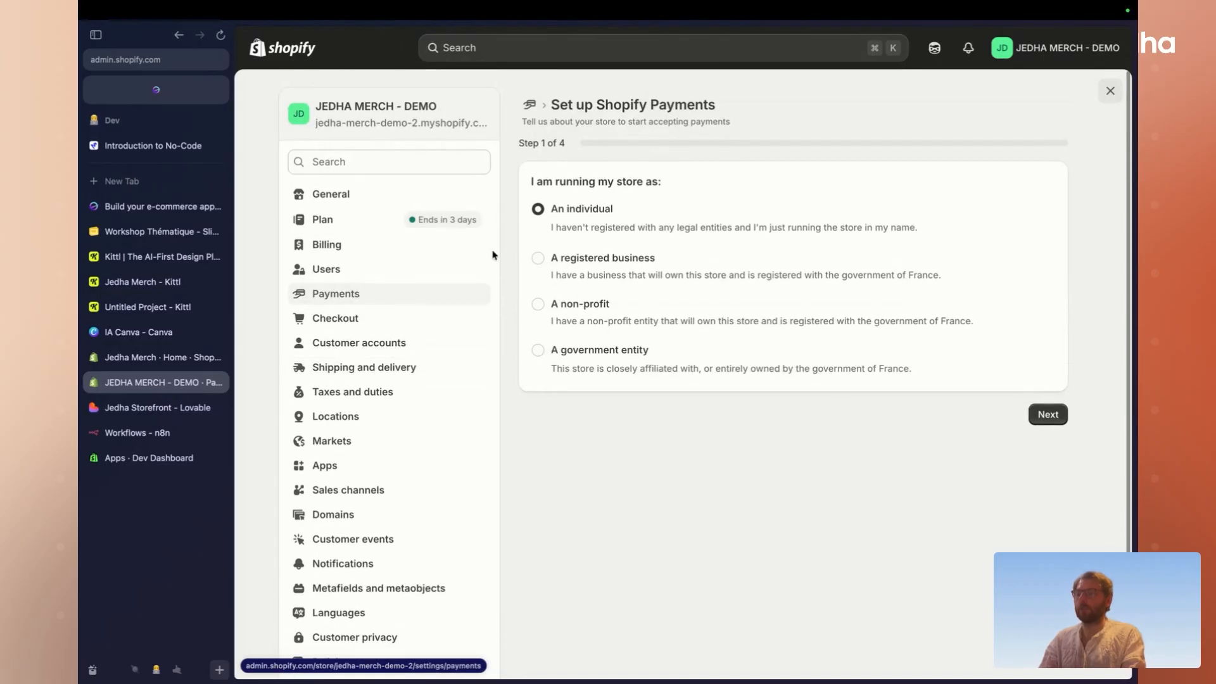
- View the demo store's plan details, then open its Online Store page and dismiss the subscription offer
left_click(355, 226)
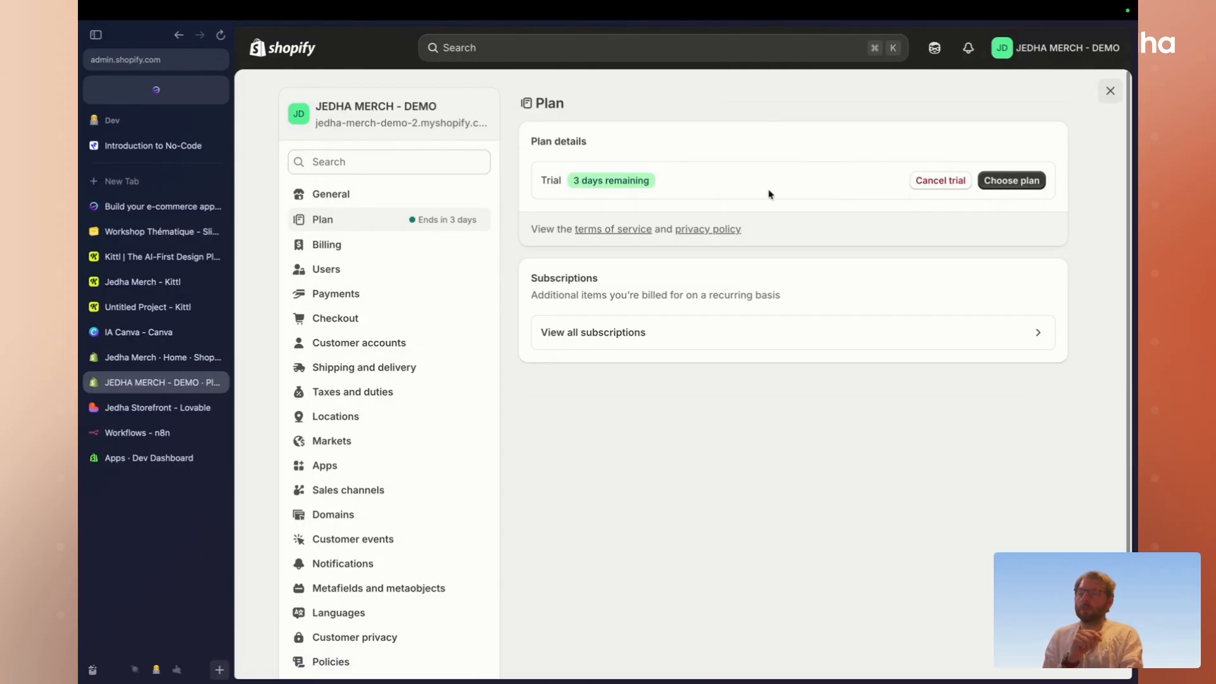
left_click(1109, 92)
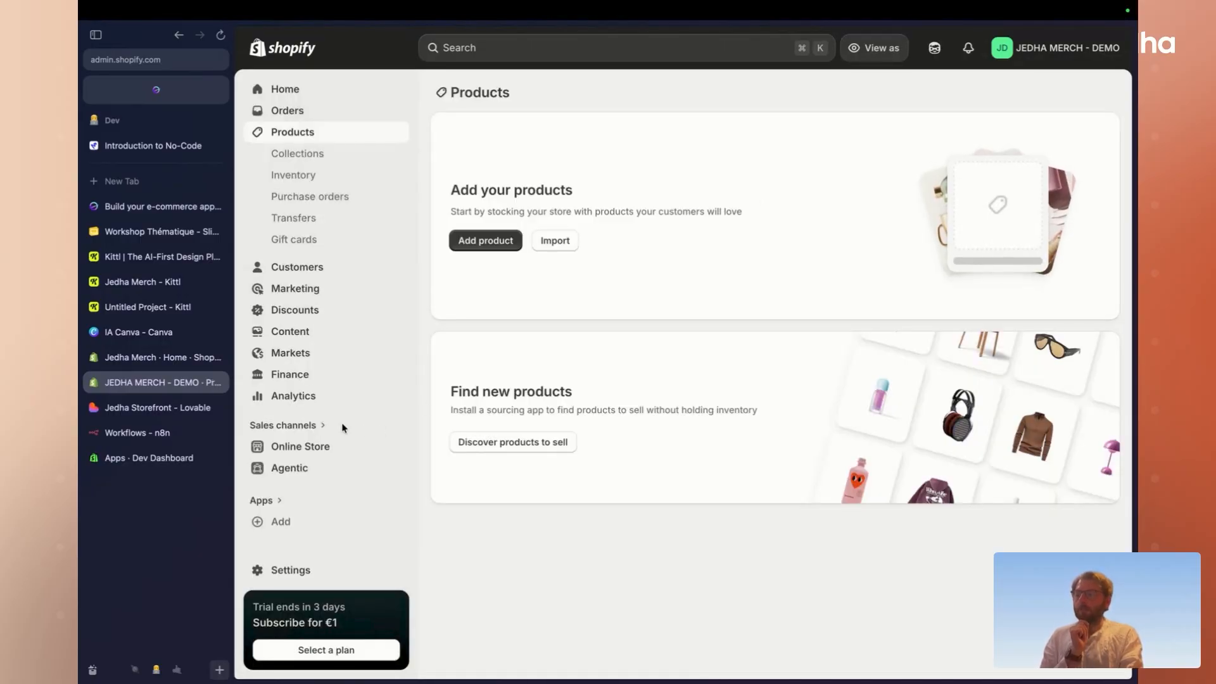
left_click(300, 449)
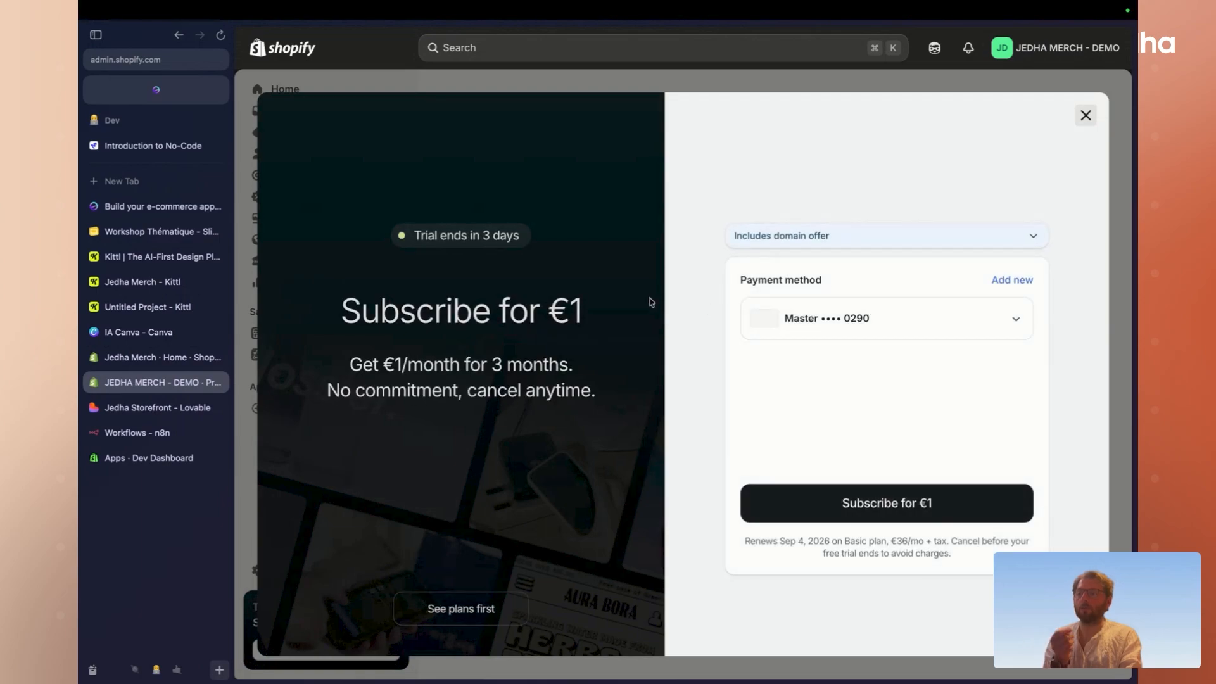
left_click(1086, 115)
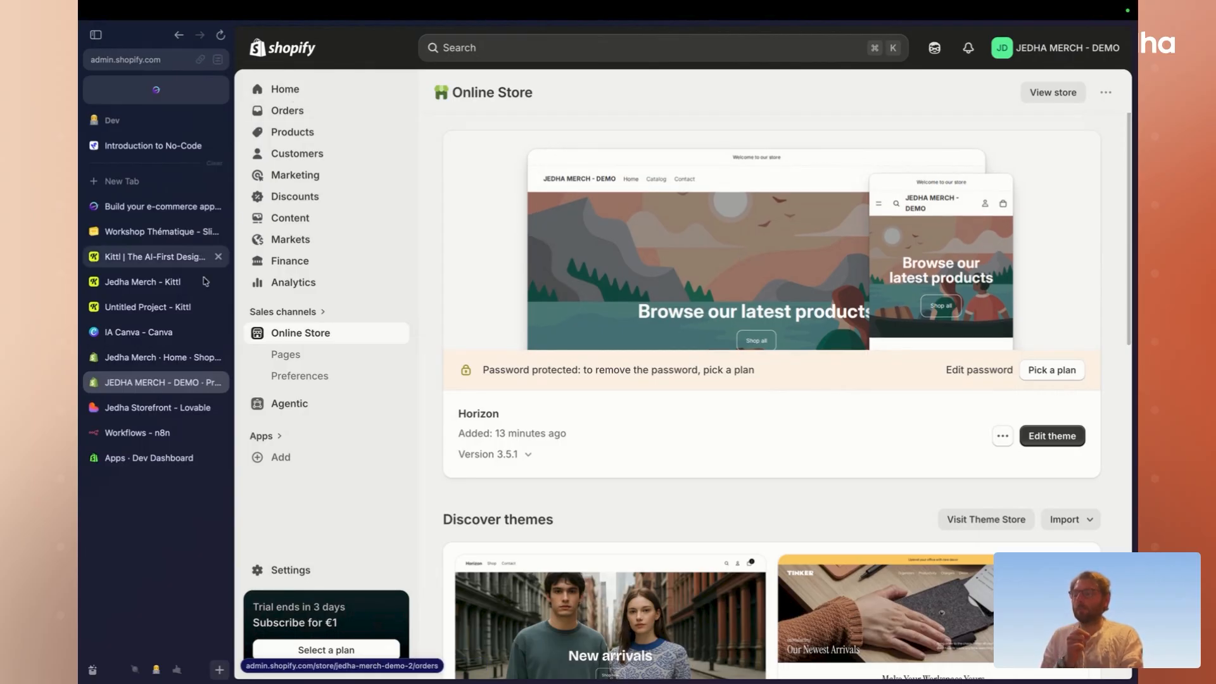
left_click(136, 407)
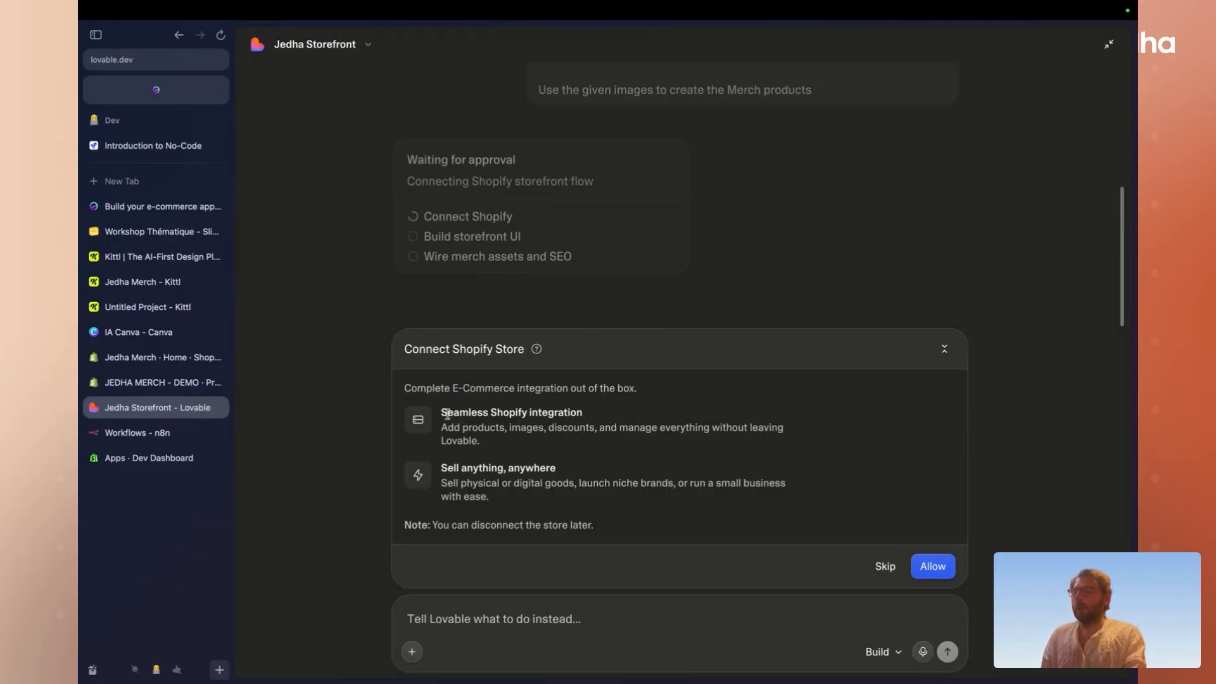
left_click_drag(443, 412, 592, 415)
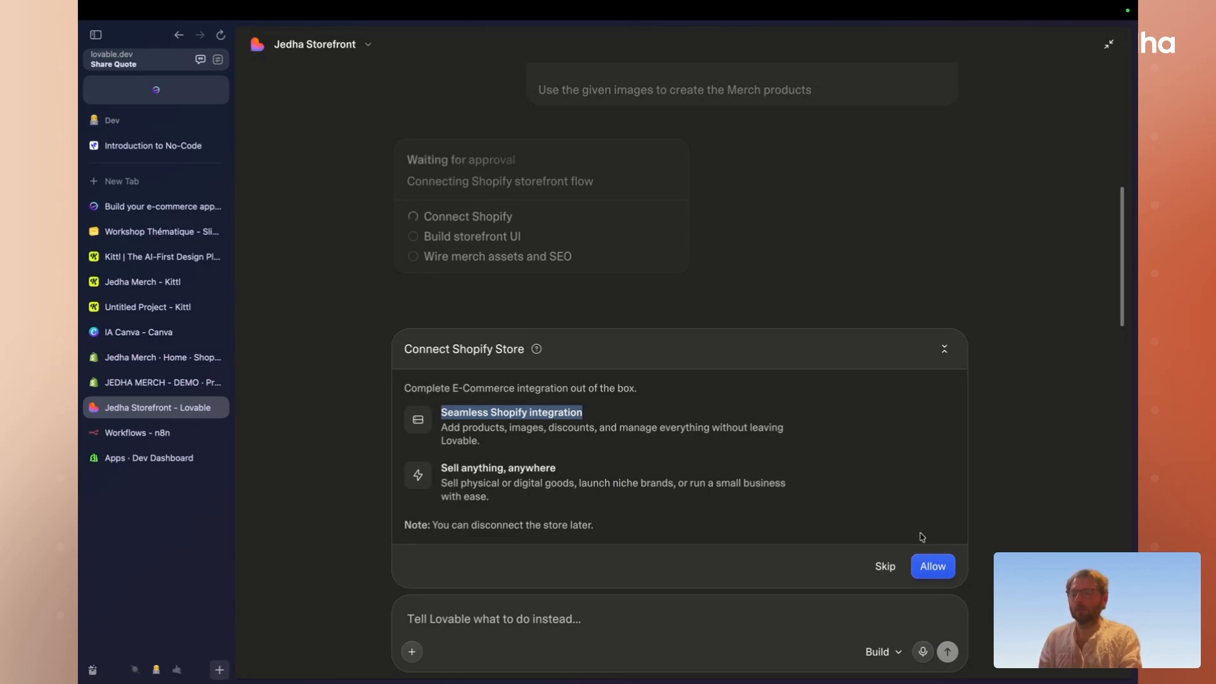
left_click(932, 566)
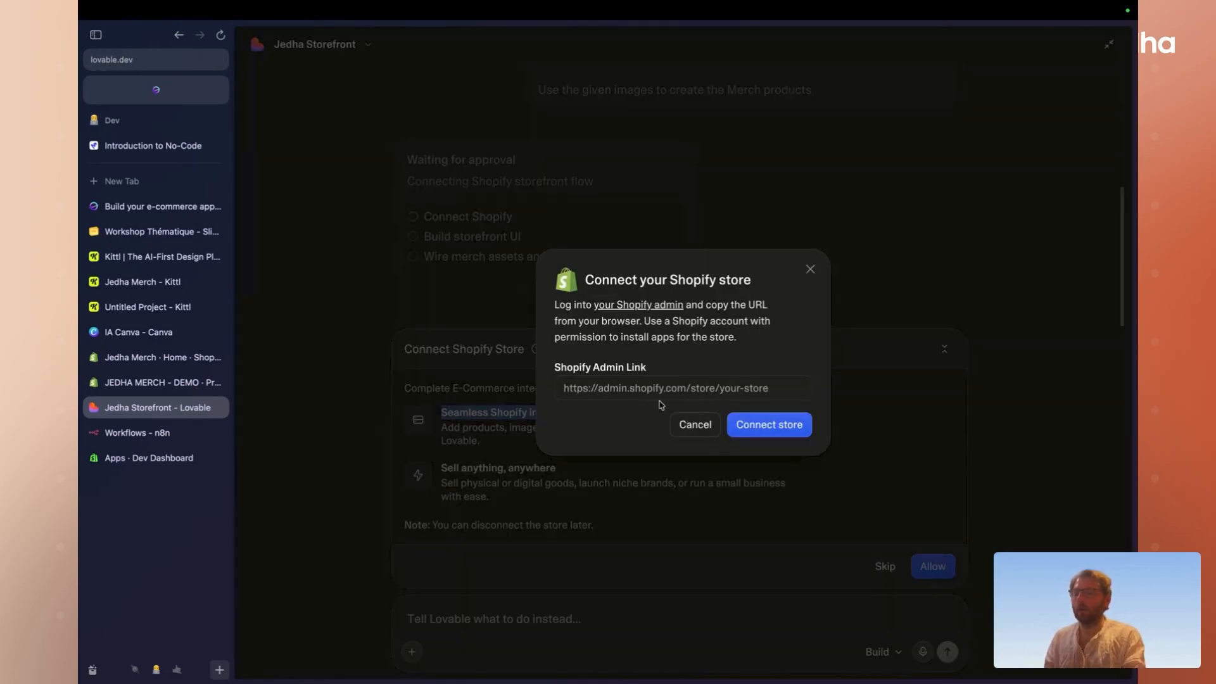
left_click(584, 383)
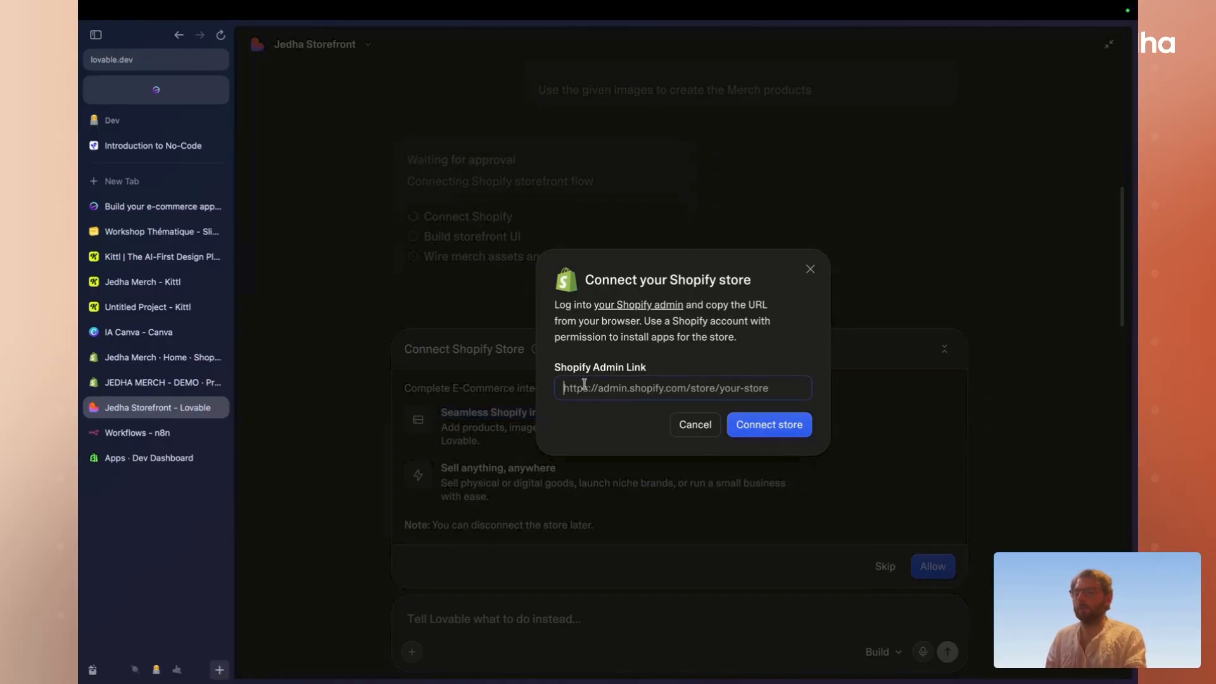
key("super+v")
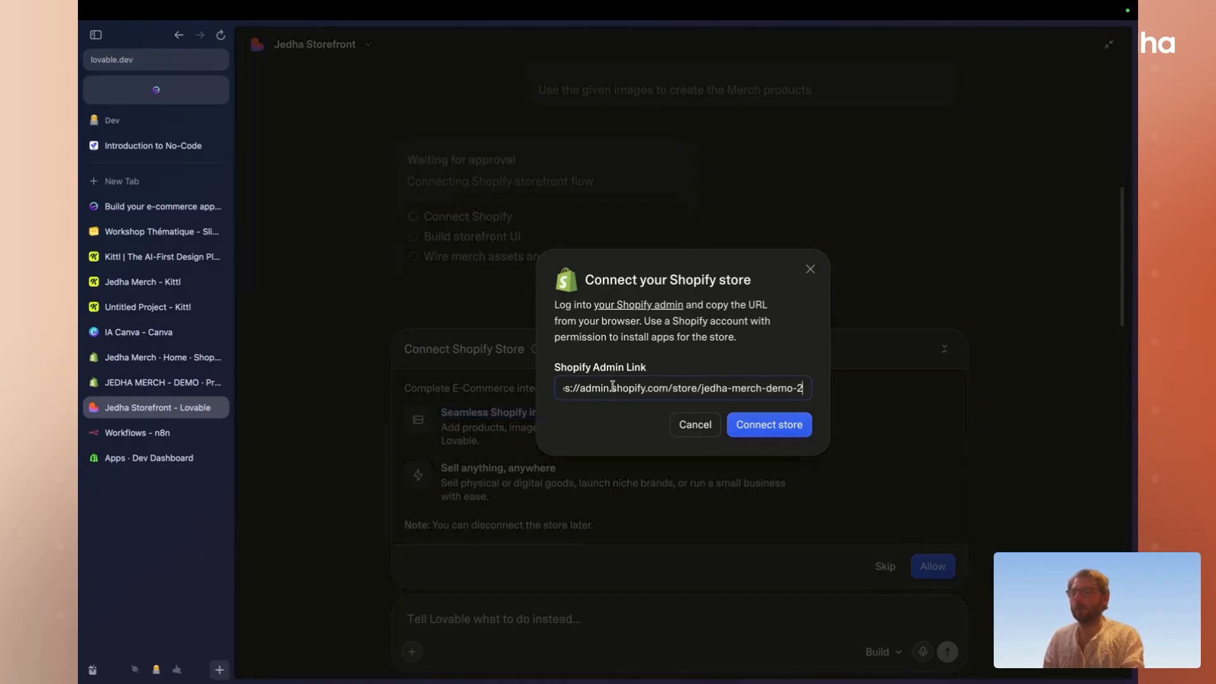
- Return to the demo store in Shopify and examine the part of its admin URL ending in "jedha-merch-demo-2"
left_click(161, 382)
left_click(158, 63)
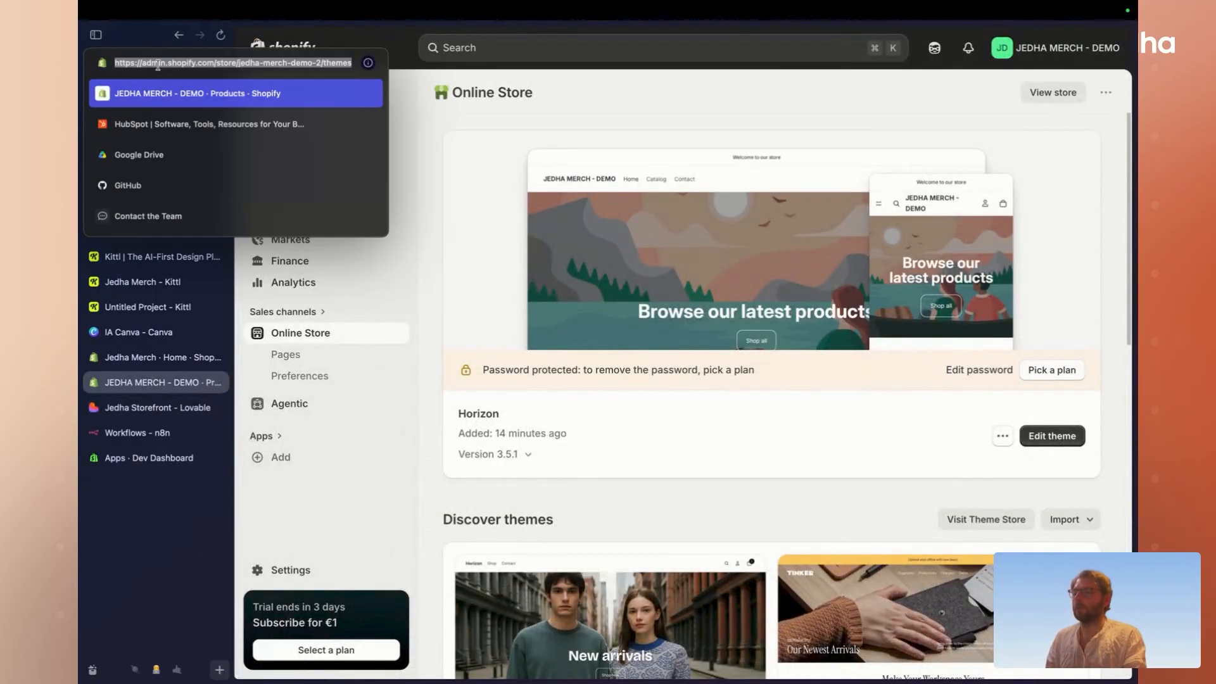
left_click(296, 65)
left_click_drag(322, 65, 245, 62)
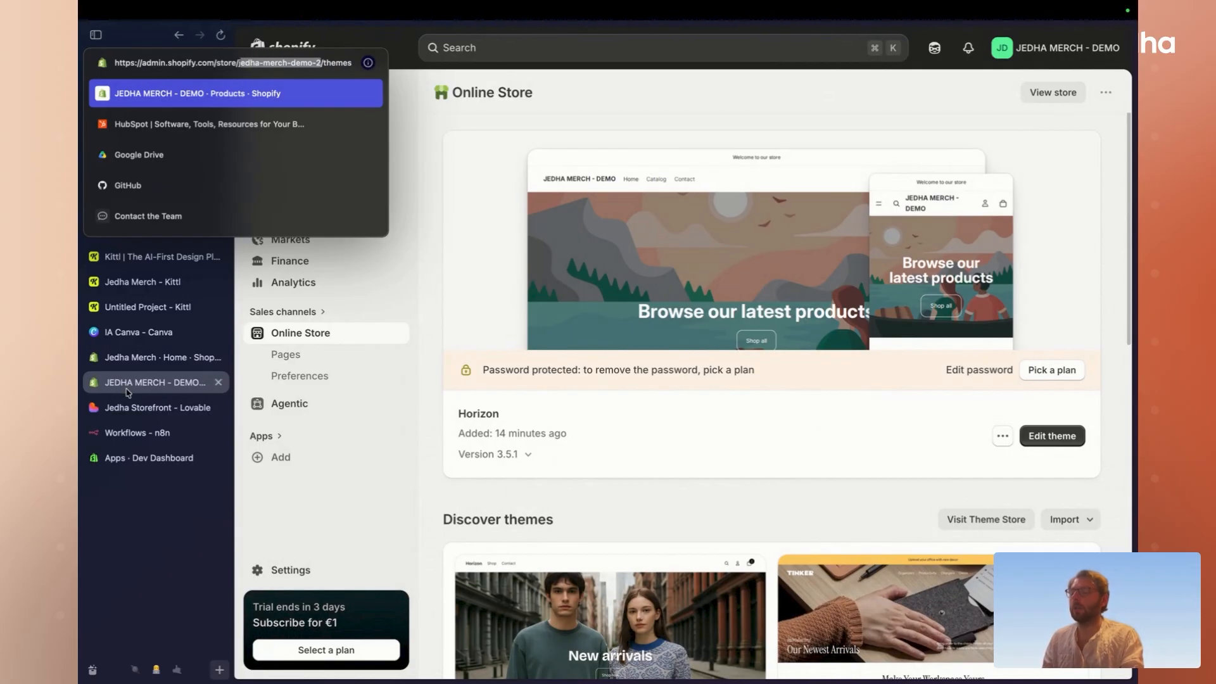
left_click(318, 63)
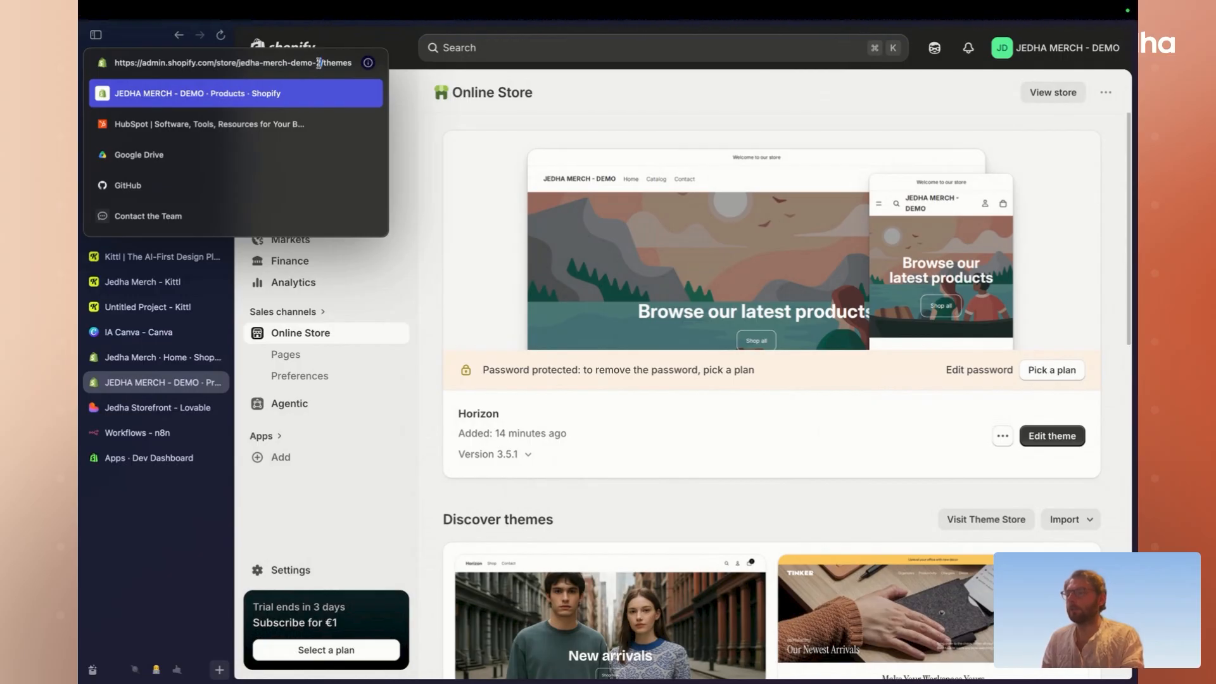
left_click_drag(319, 62, 105, 60)
- Connect the demo store from Lovable and install the Lovable app in Shopify with the requested access
left_click(141, 409)
left_click(778, 423)
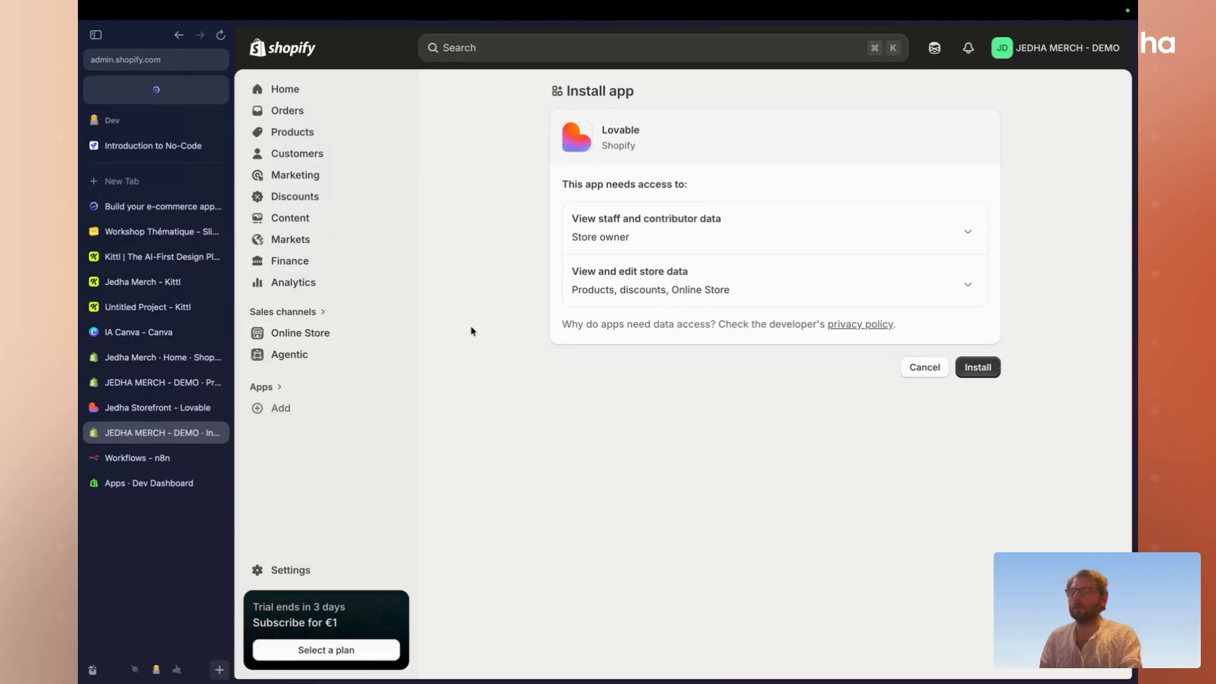
left_click(961, 360)
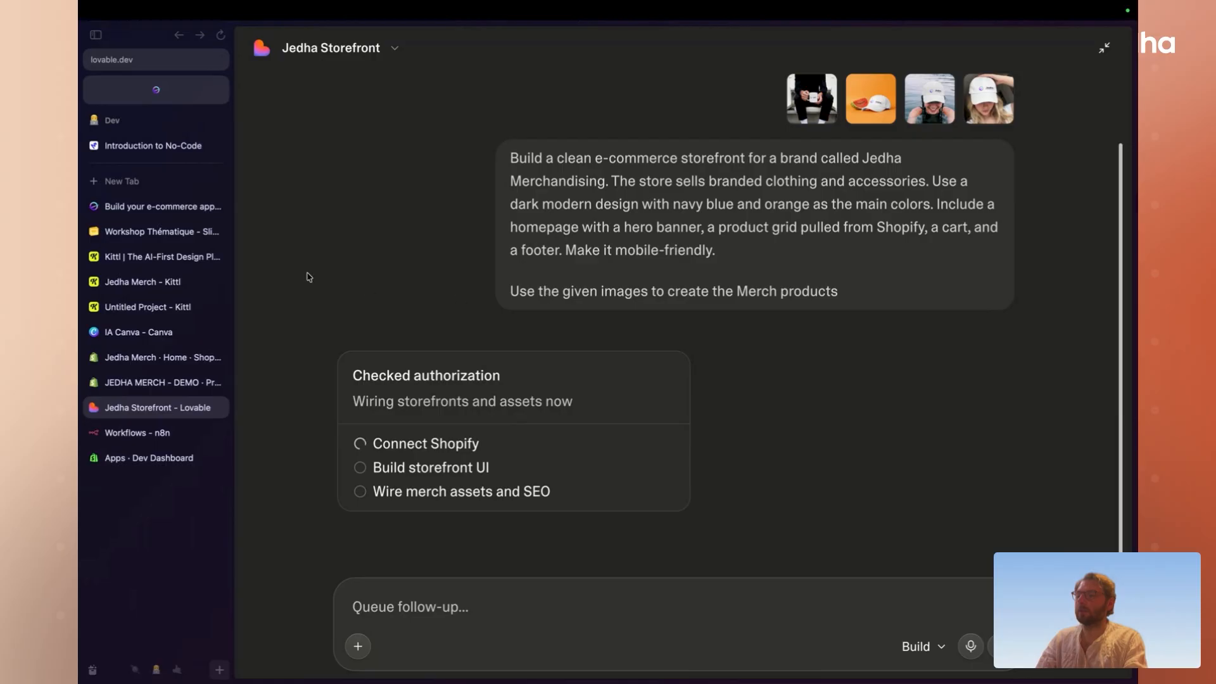
- Open the existing project "Jedha's Everyday Essentials" from the Lovable dashboard and widen its storefront preview
key("super+minus")
key("super+minus")
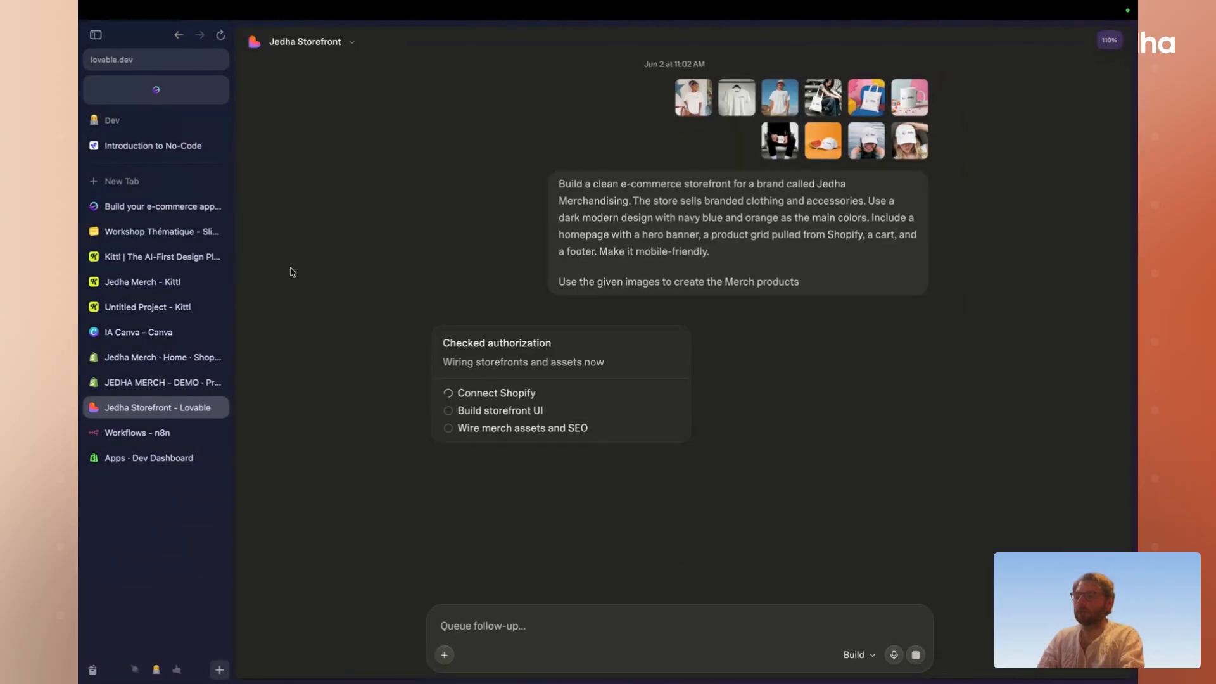
key("super+equal")
key("super+equal")
key("super+equal")
left_click(388, 51)
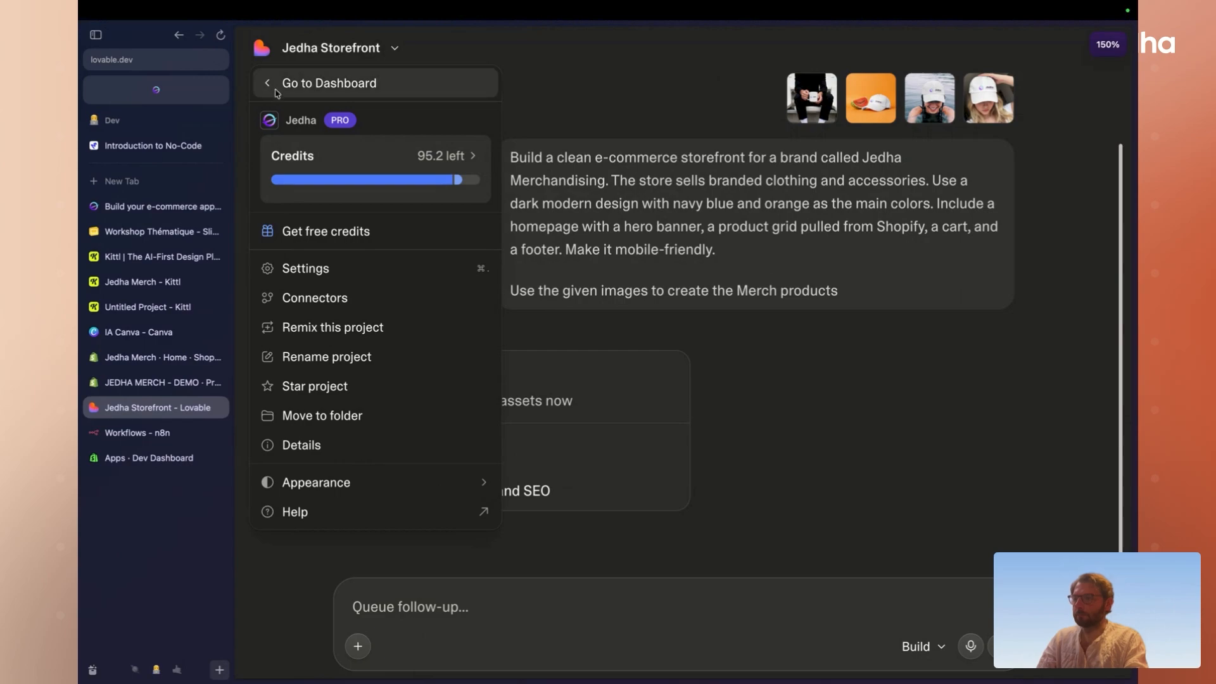
left_click(326, 83)
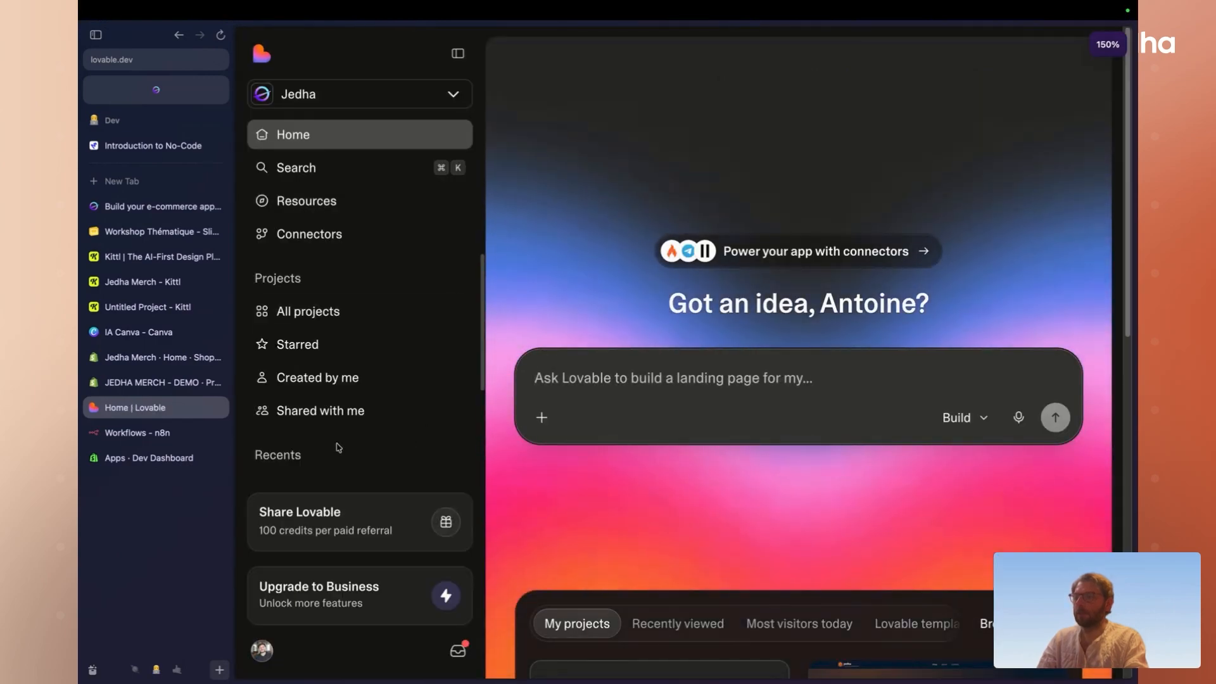
key("super+minus")
key("super+minus")
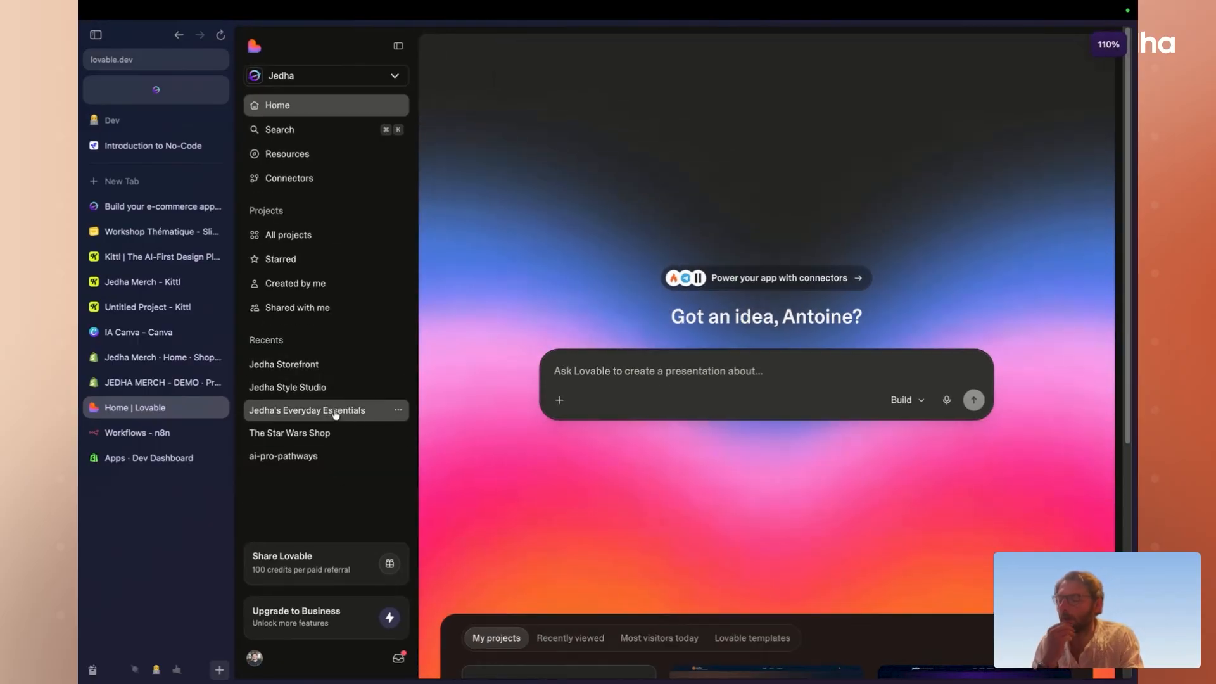
left_click(342, 410)
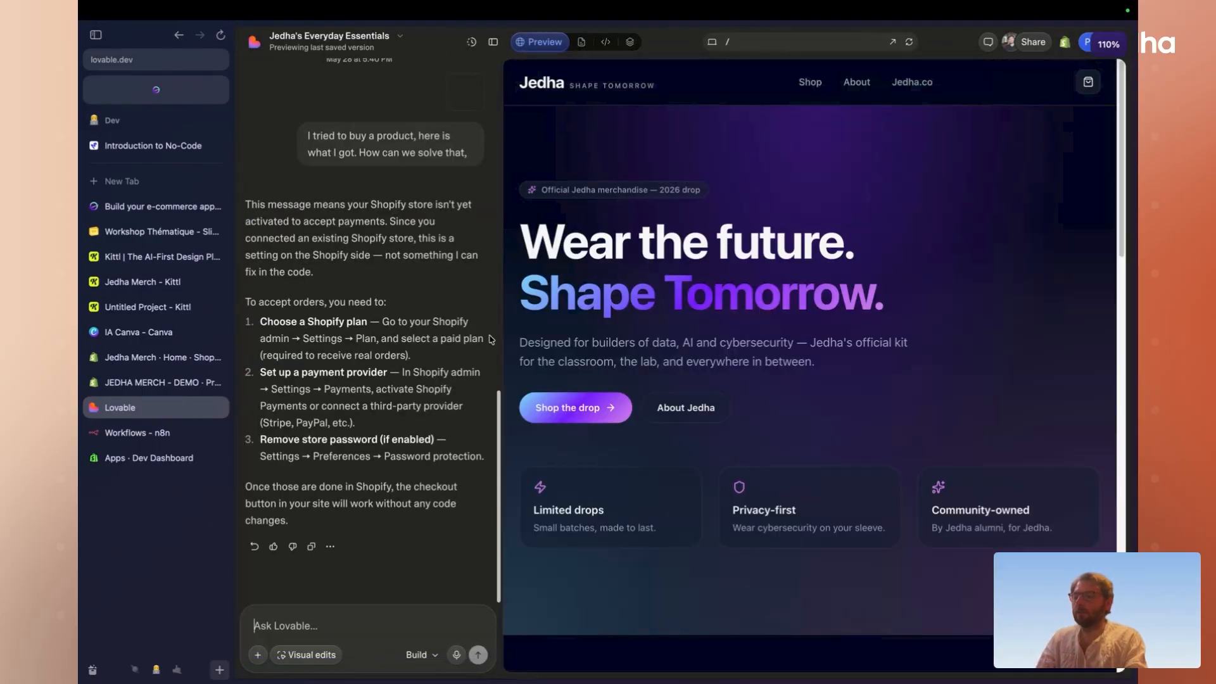
left_click_drag(501, 316, 453, 316)
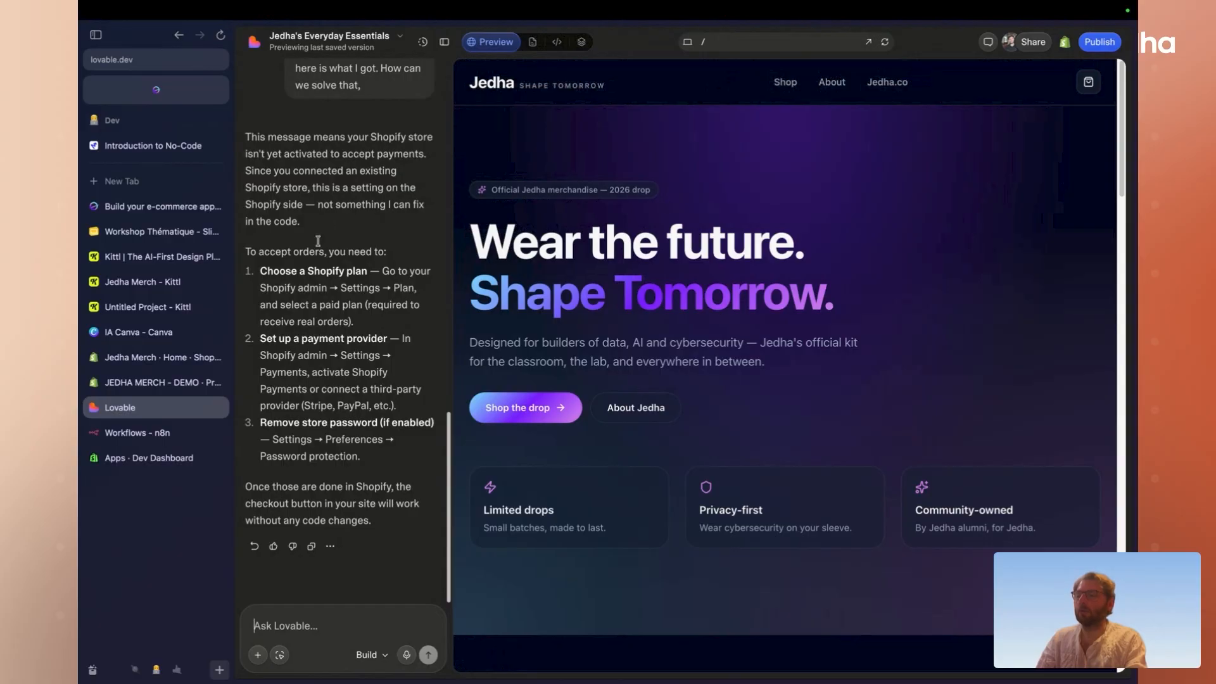
- Examine the previewed storefront of "Jedha's Everyday Essentials", from its hero banner down through the product cards
key("super+s")
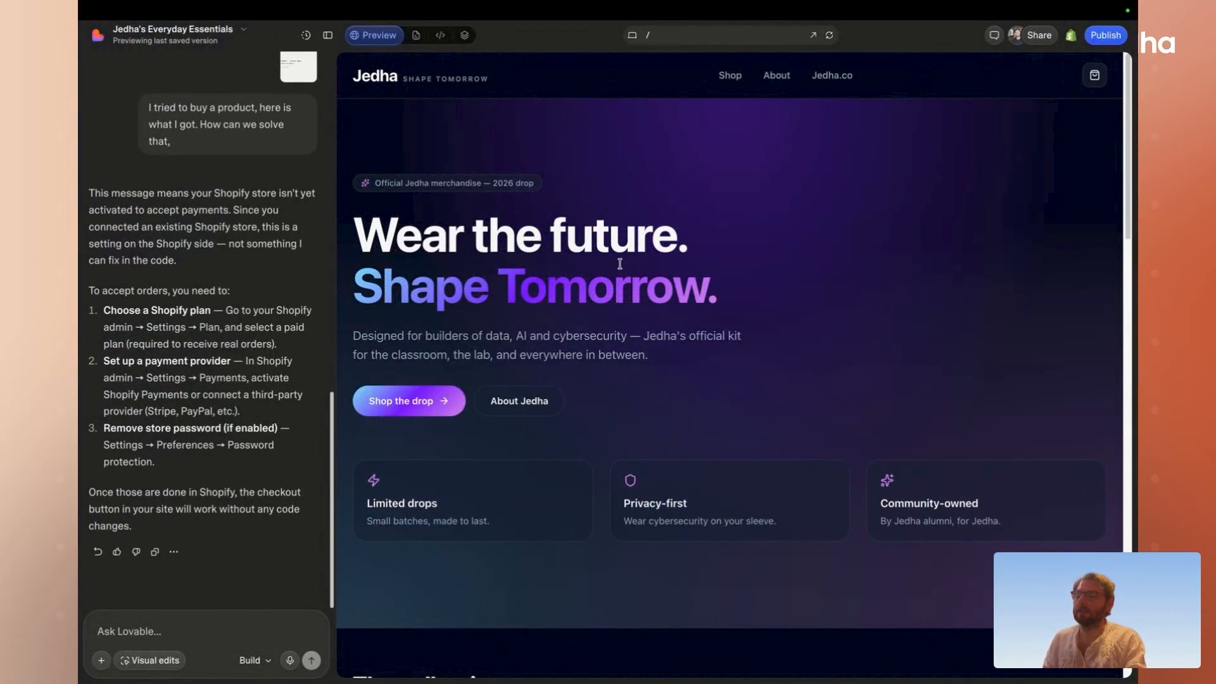
scroll(620, 264, "down", 5)
scroll(621, 267, "down", 15)
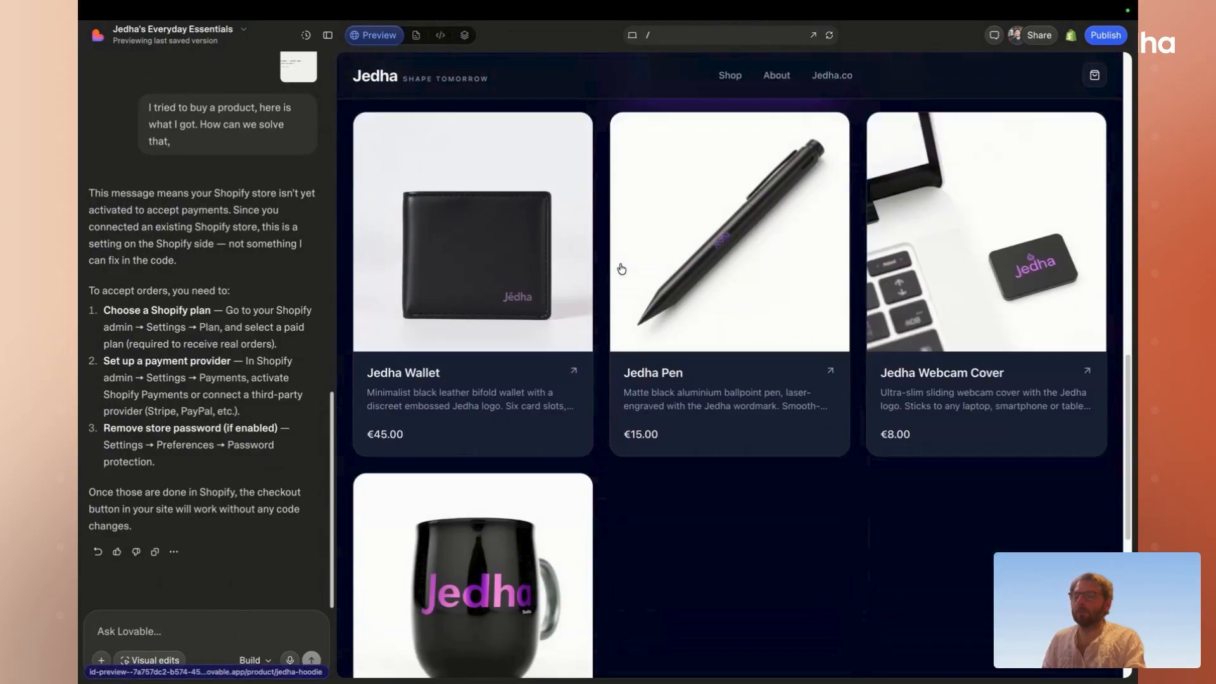
scroll(621, 268, "up", 5)
scroll(621, 268, "up", 15)
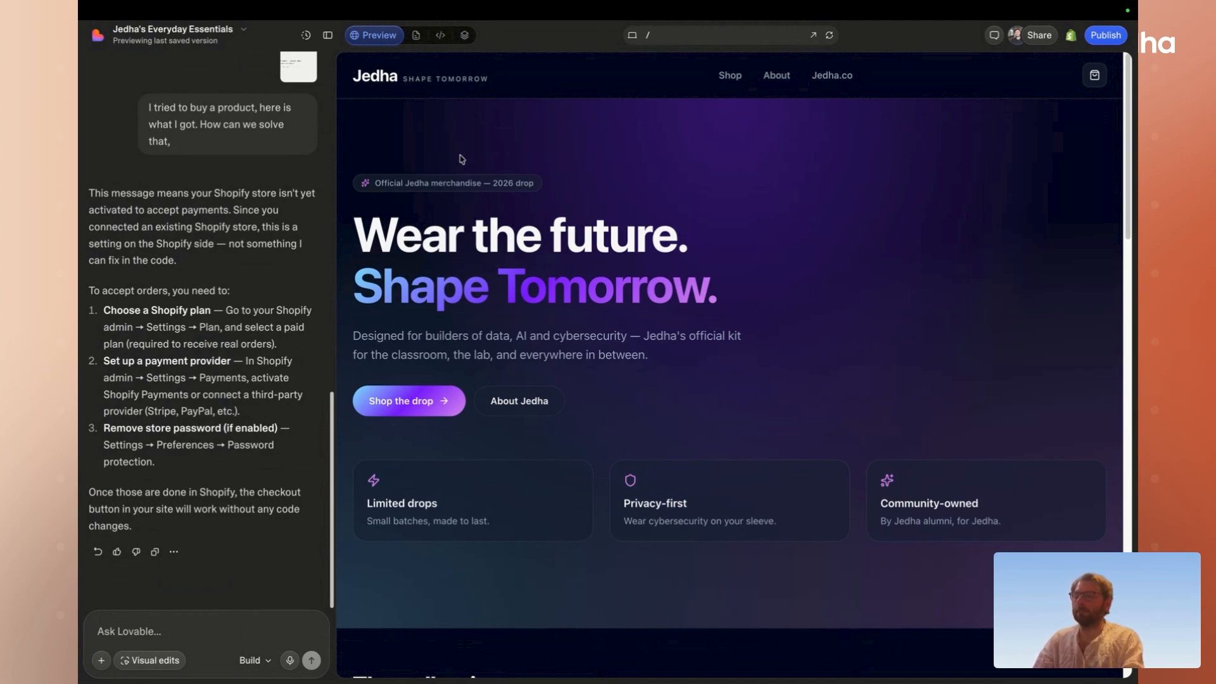
key("super+s")
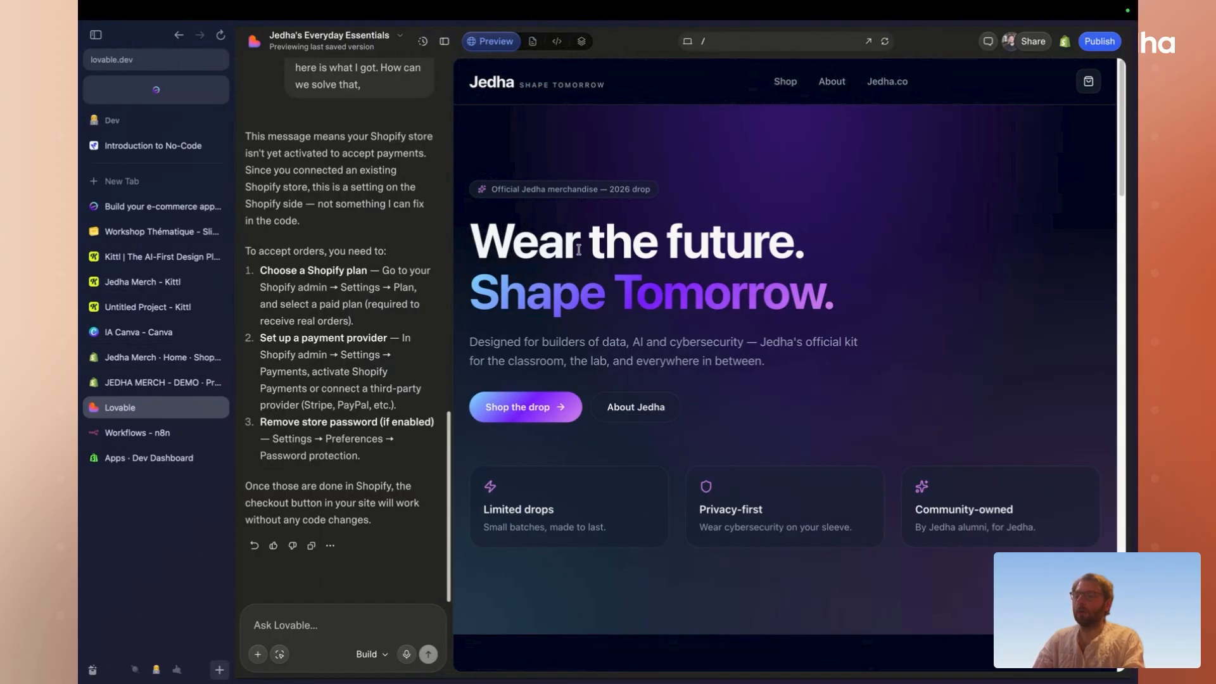
scroll(578, 249, "down", 10)
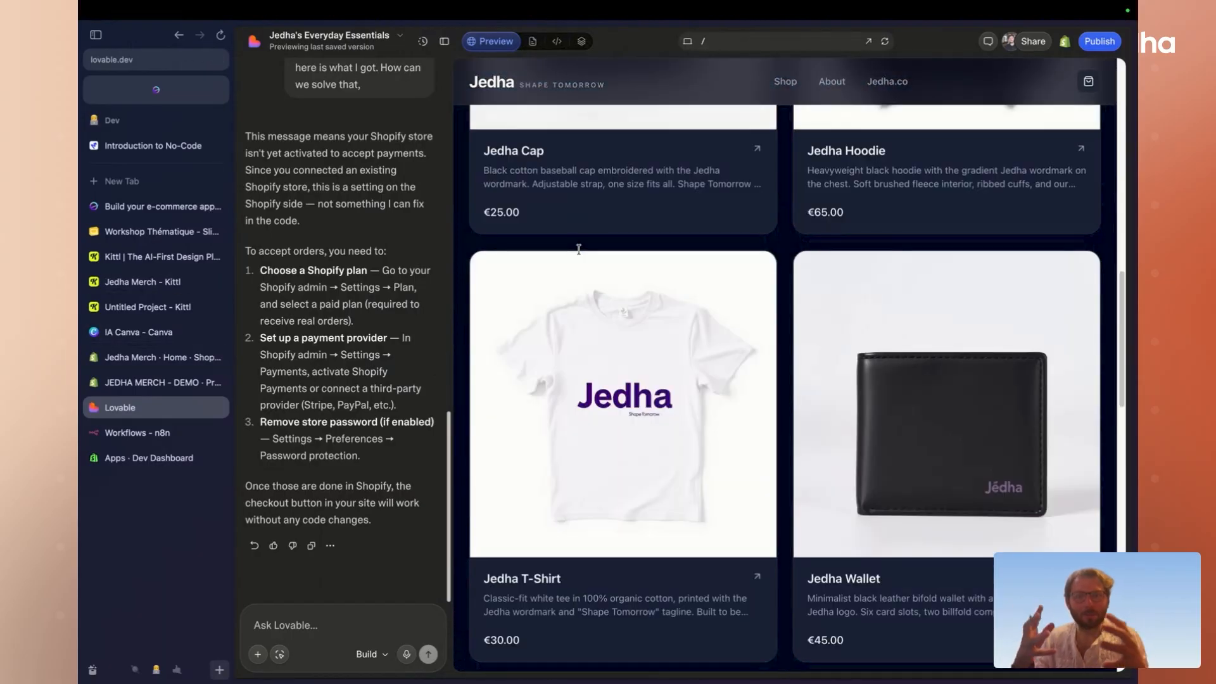
scroll(579, 250, "up", 10)
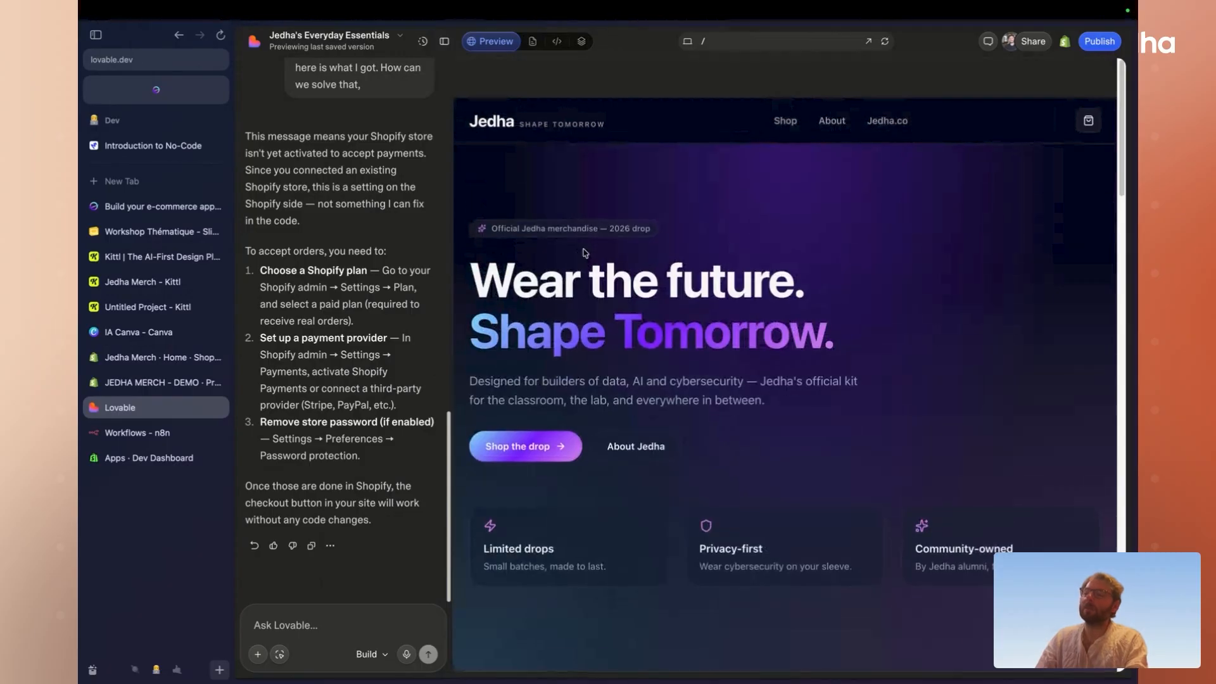
- Return to the Lovable dashboard and open the recent project "Jedha Storefront"
left_click(330, 35)
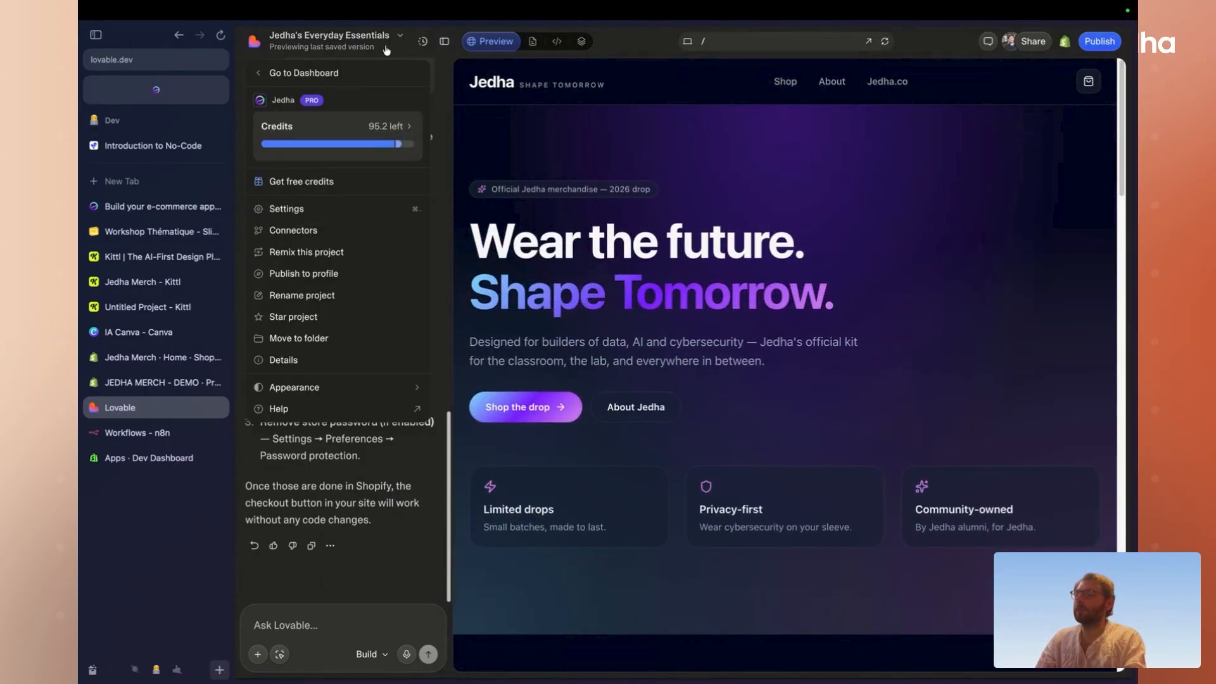
left_click(309, 74)
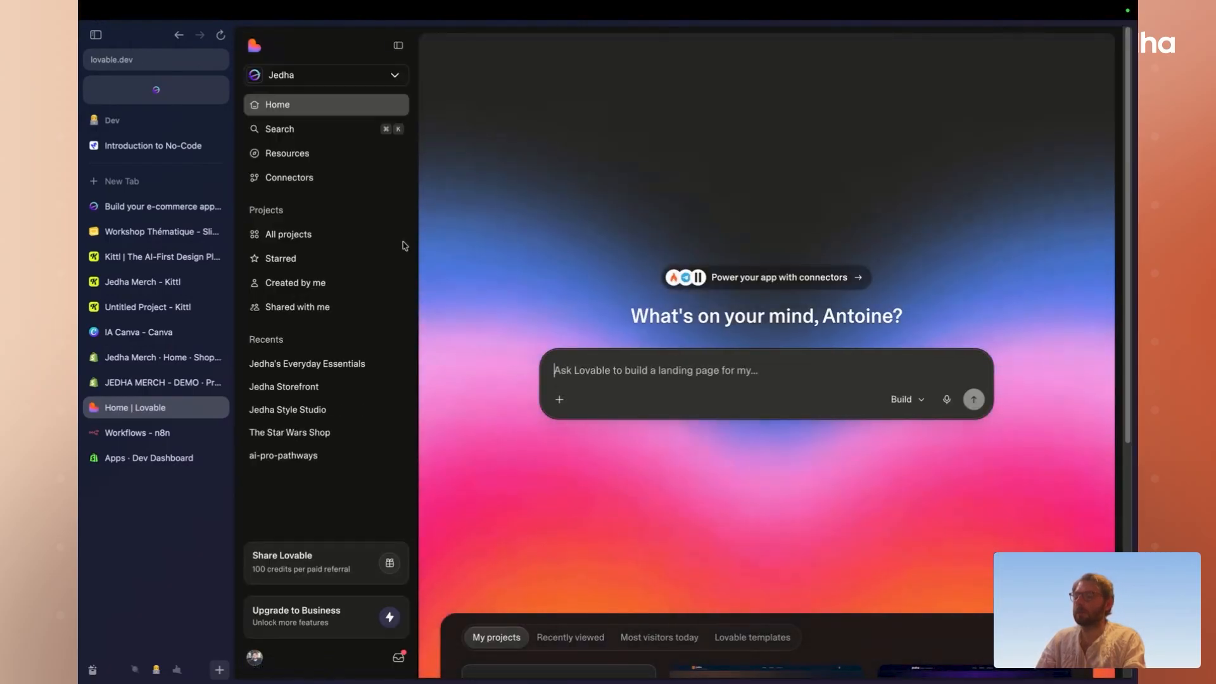
left_click(298, 386)
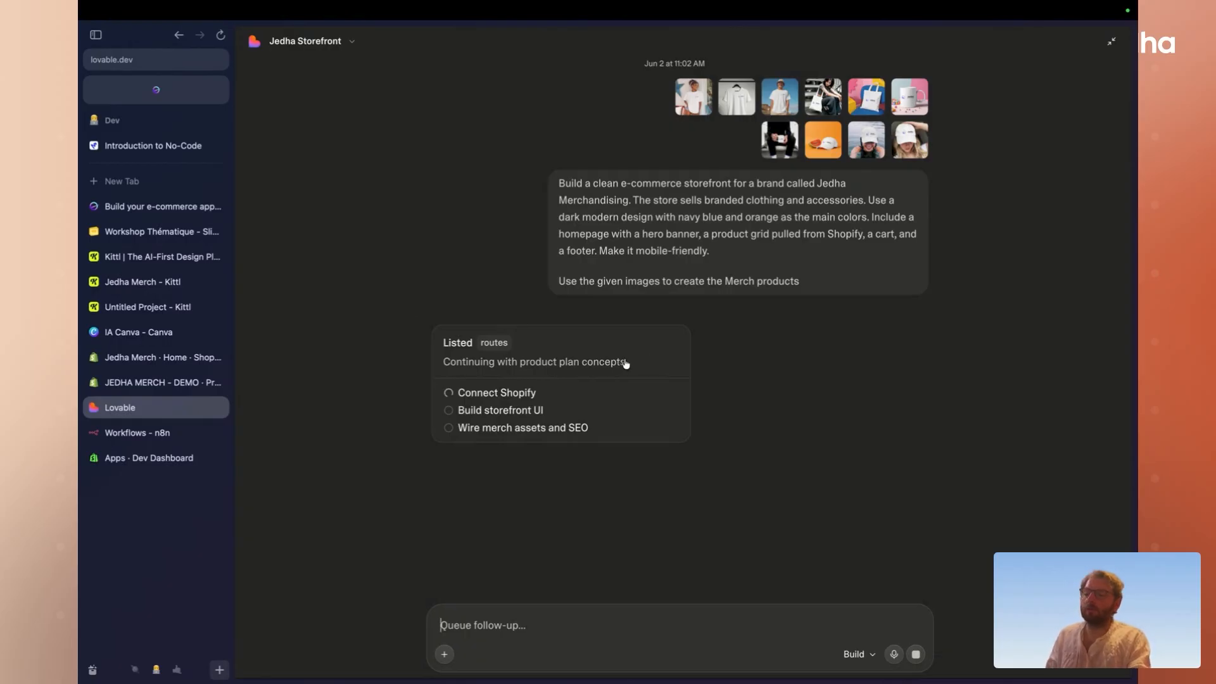
- Switch to the JEDHA MERCH - DEMO store in Shopify and check its product catalog
left_click(162, 383)
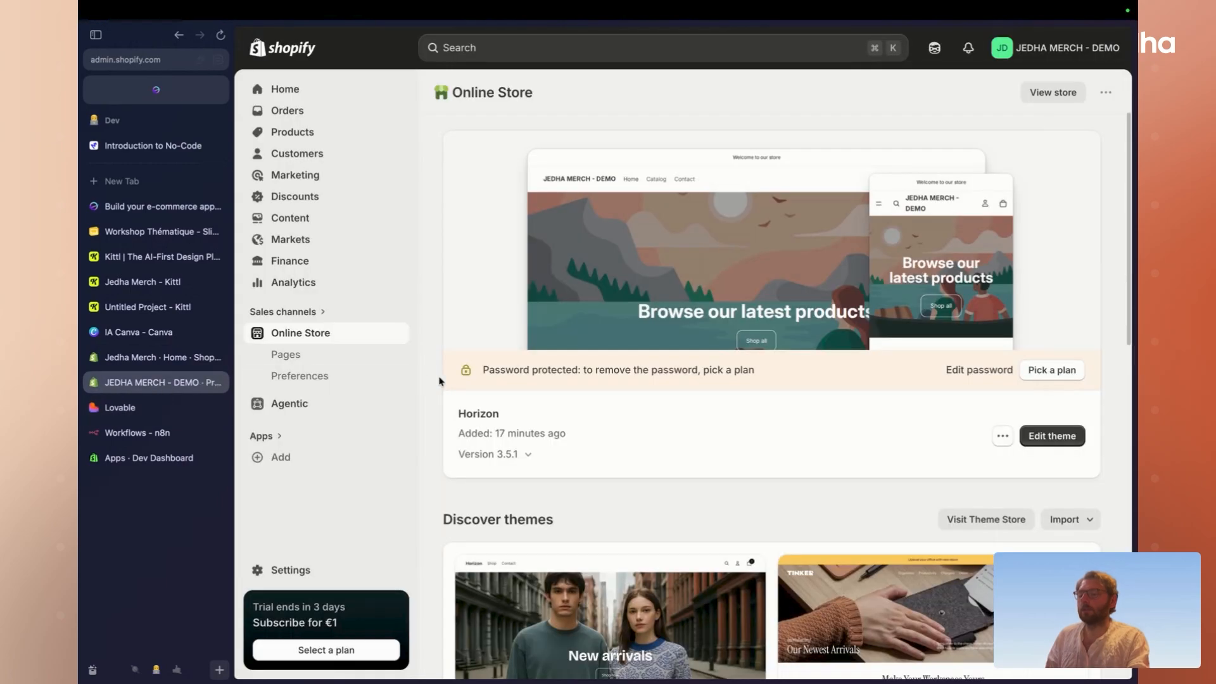
left_click(316, 133)
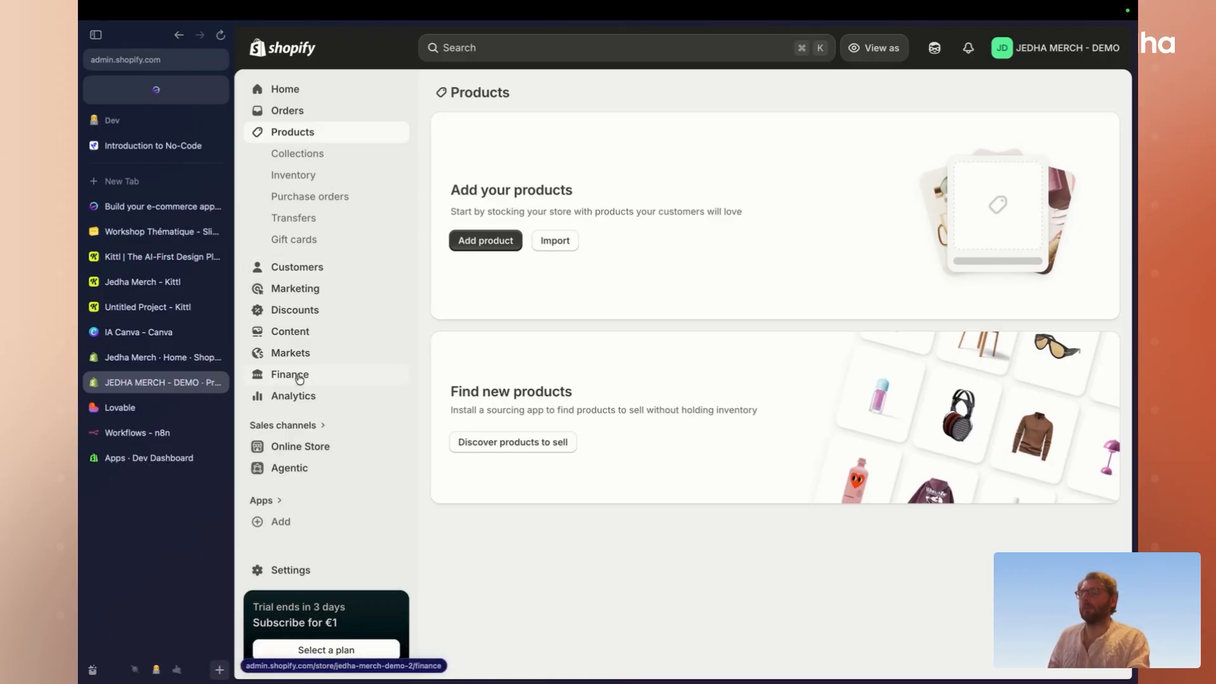
- Return to Lovable and submit "Yes, create them" to have real Shopify products created from the uploaded merch images
left_click(120, 407)
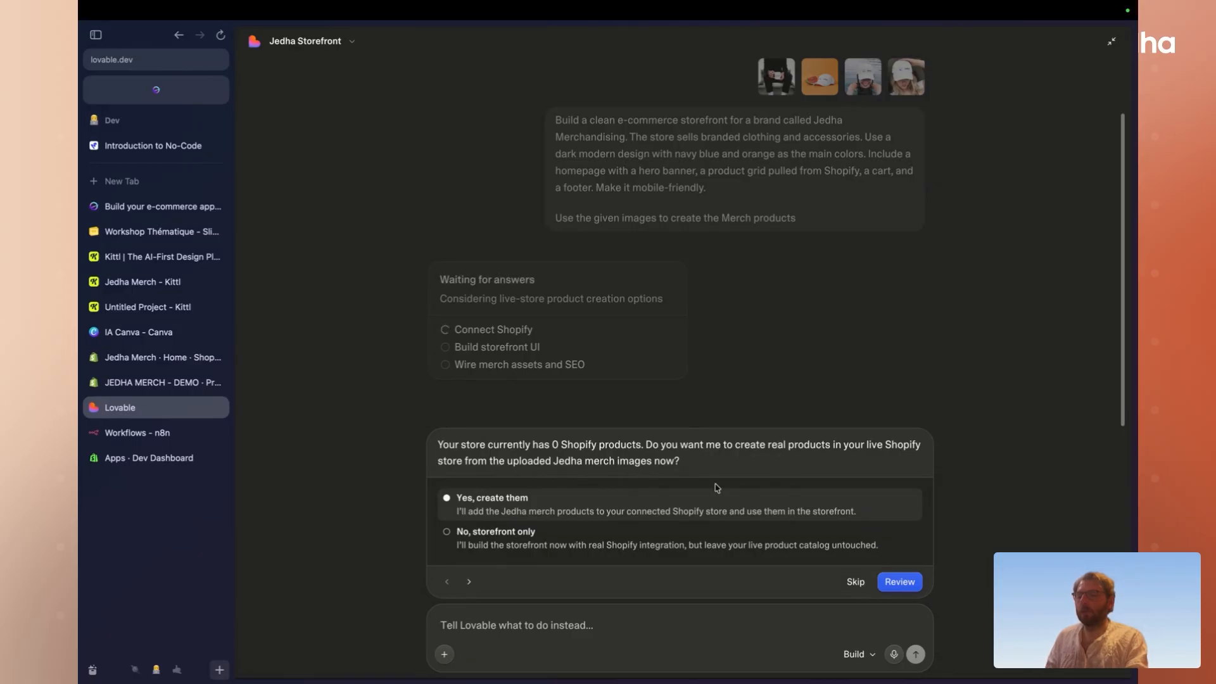
left_click(900, 582)
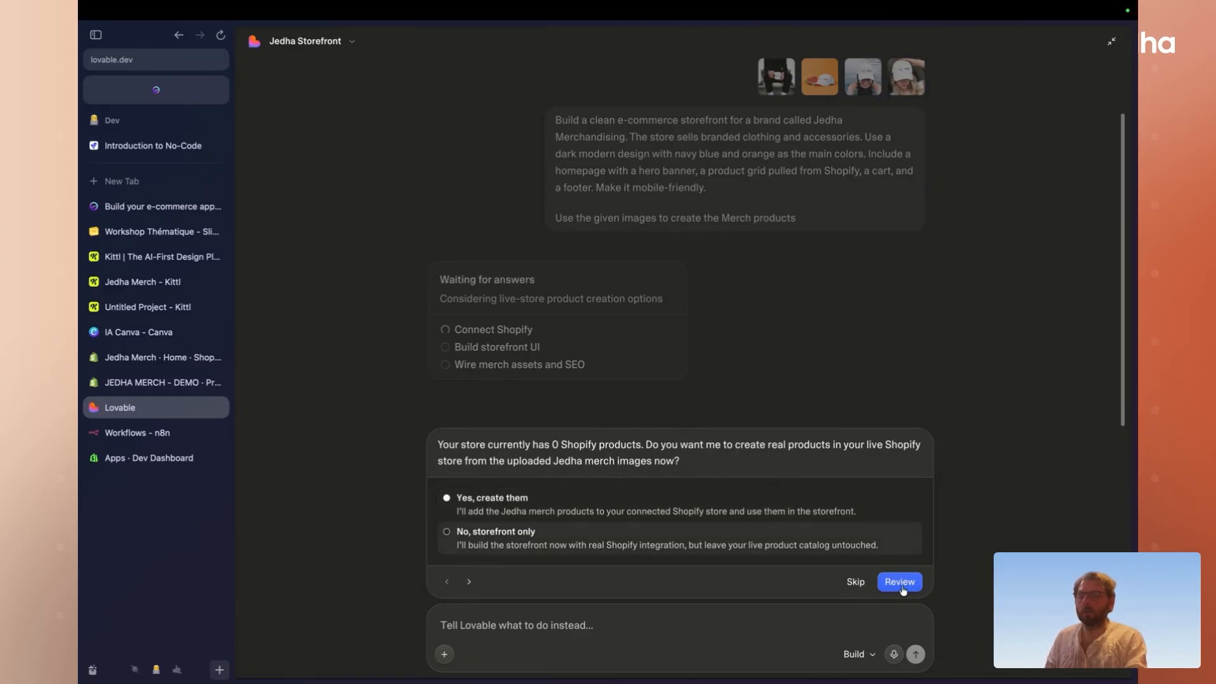
left_click(902, 585)
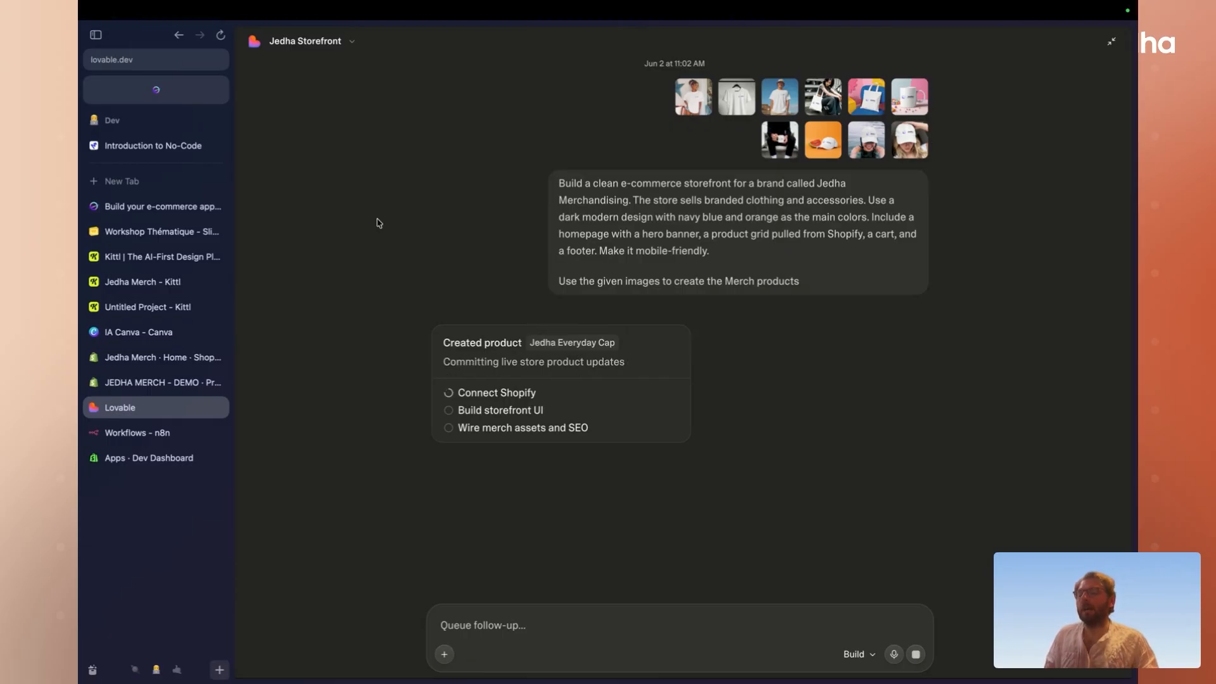
- Highlight the description in the original build prompt and draft an outline listing ROLE, ENTREPRISE and AUDIENCE in the chat message
left_click_drag(799, 282, 554, 188)
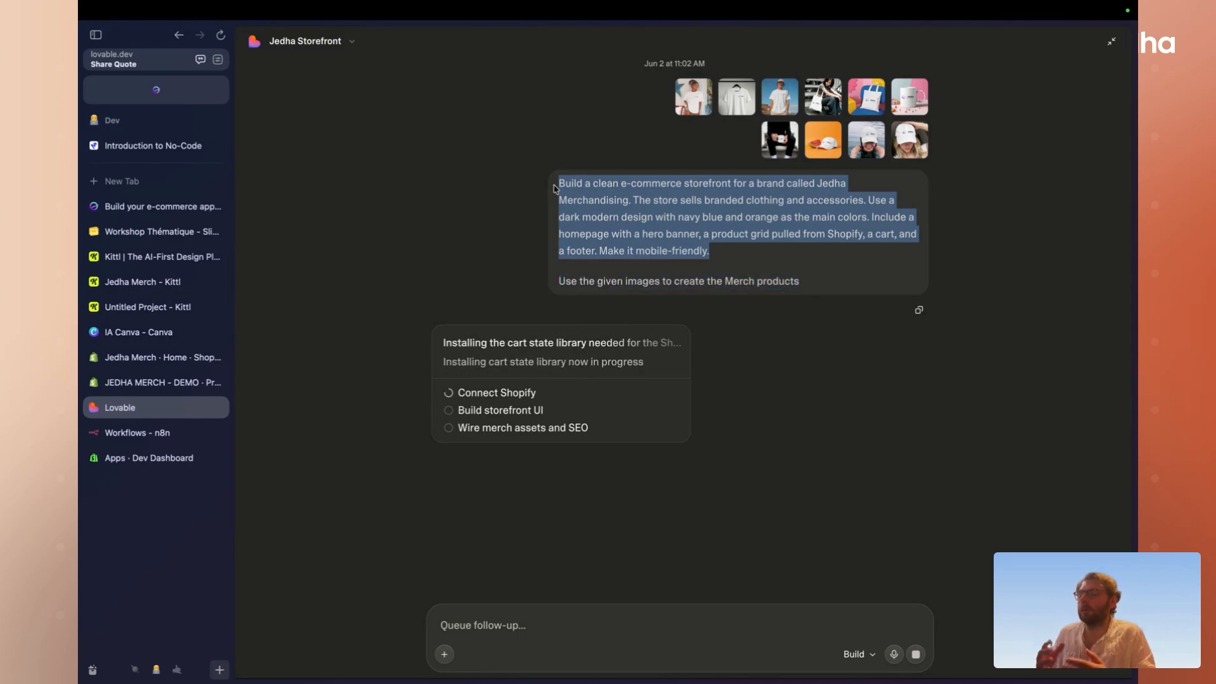
left_click(554, 188)
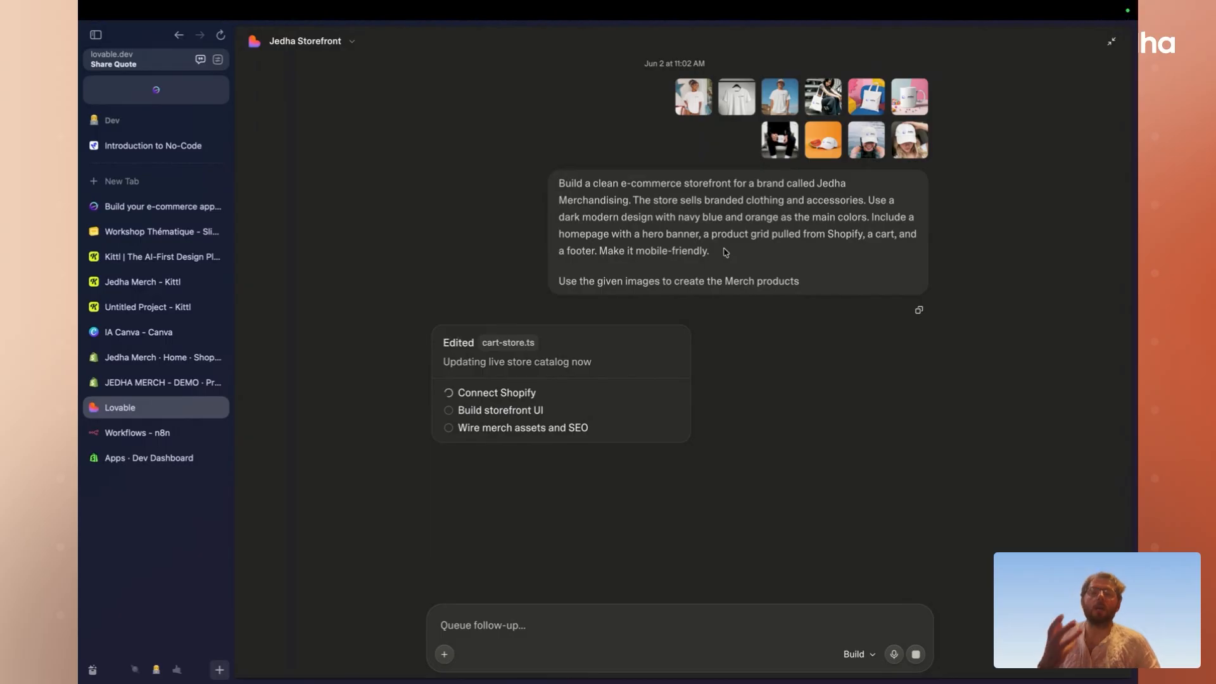
left_click(530, 627)
type("- ROLE")
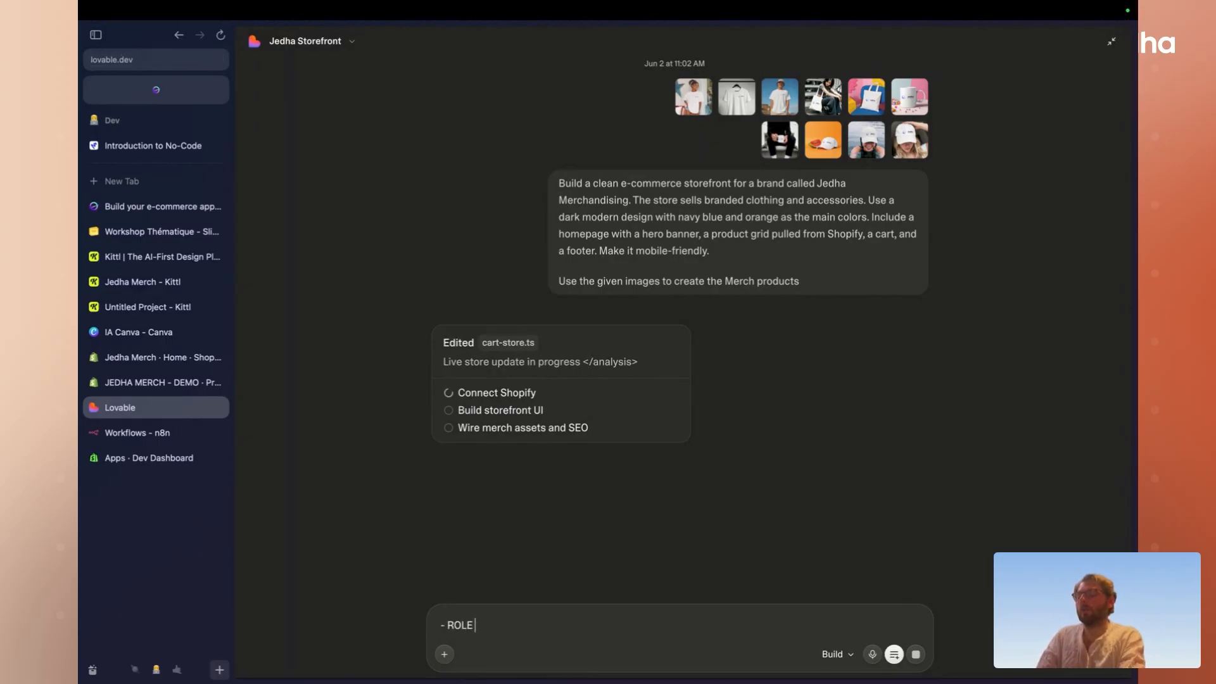
key("shift+Return")
key("shift+Return")
key("shift+Return")
key("Up")
key("Up")
key("Up")
key("Down")
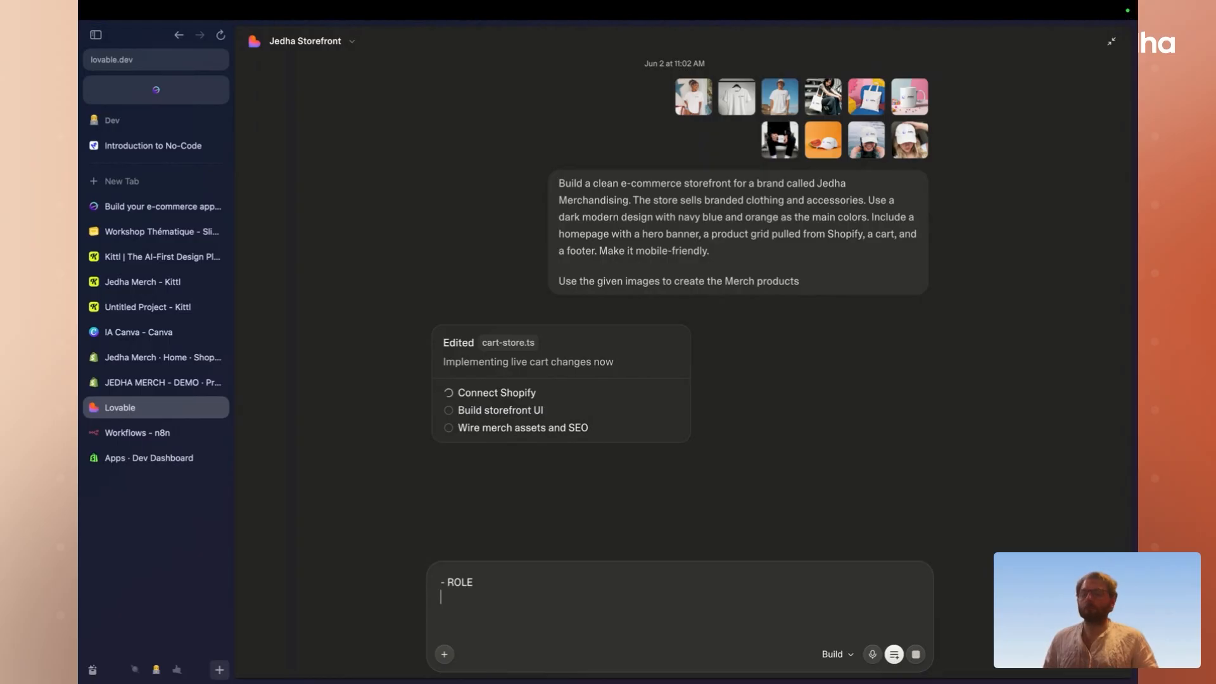
type("- ")
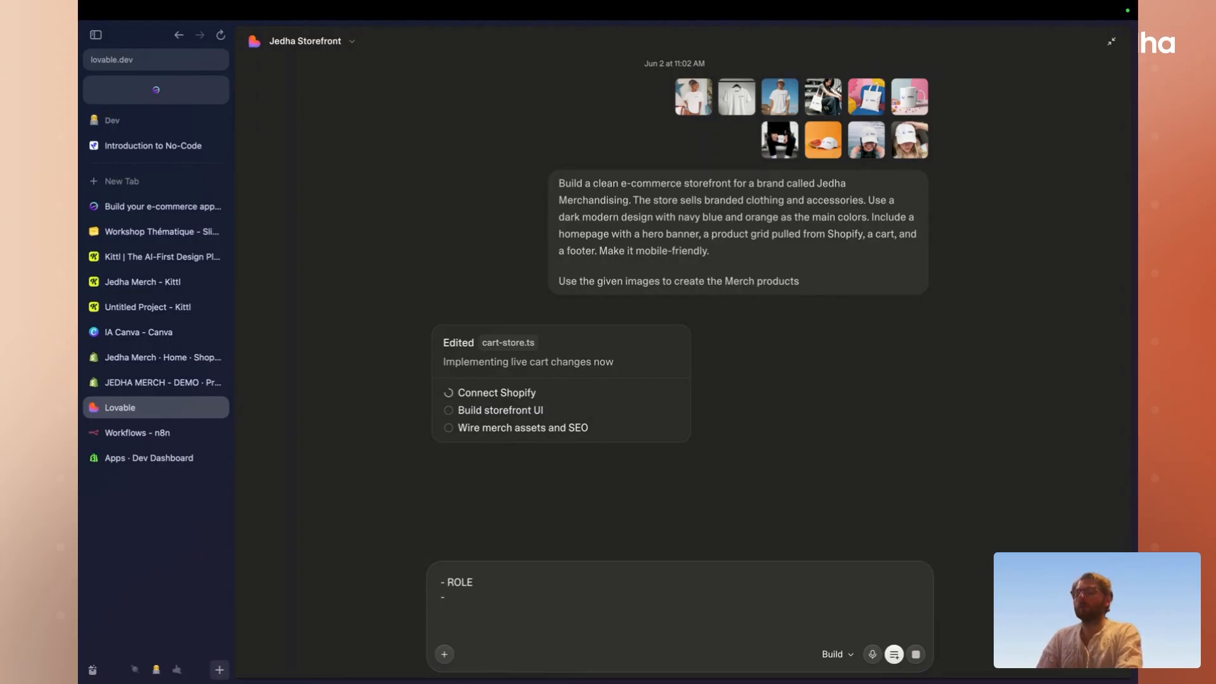
type("EN")
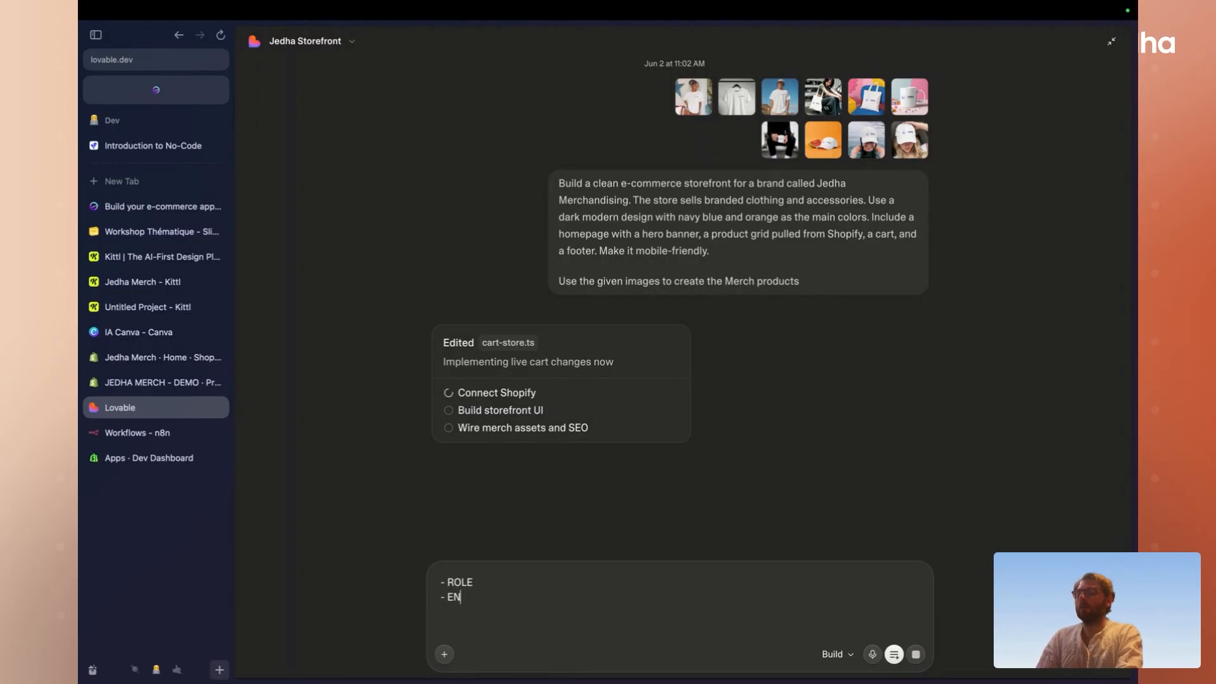
type("TREPRISE")
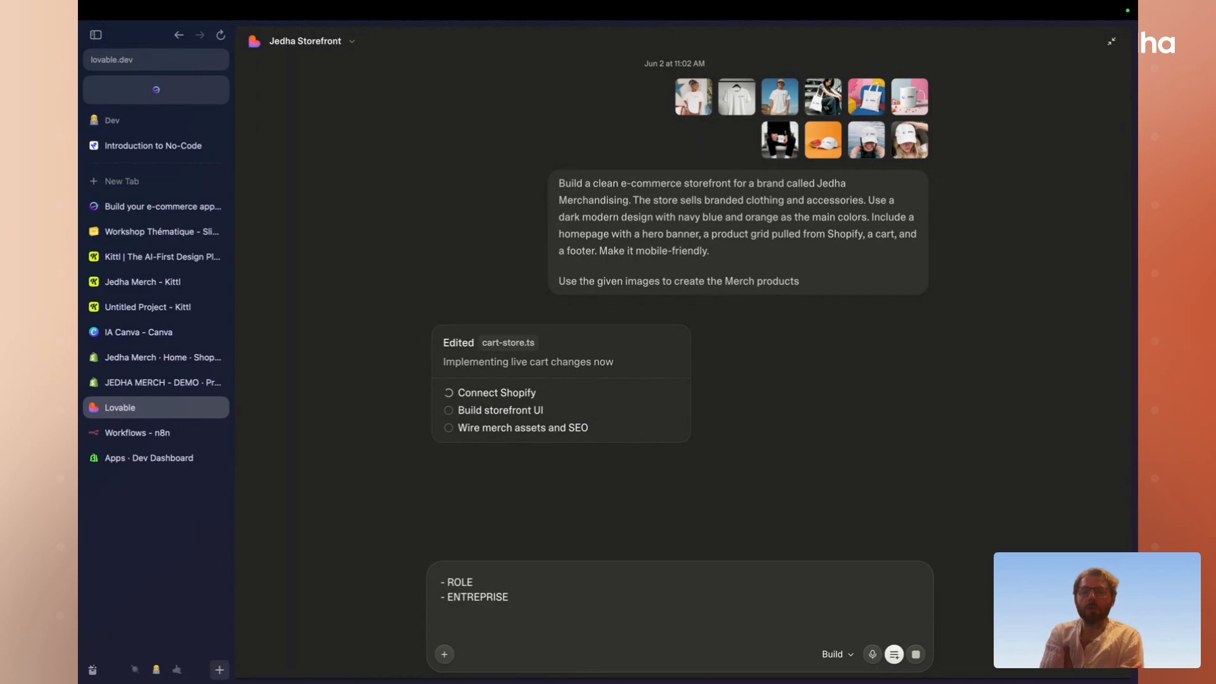
key("shift+Return")
type("- AUDIENCE")
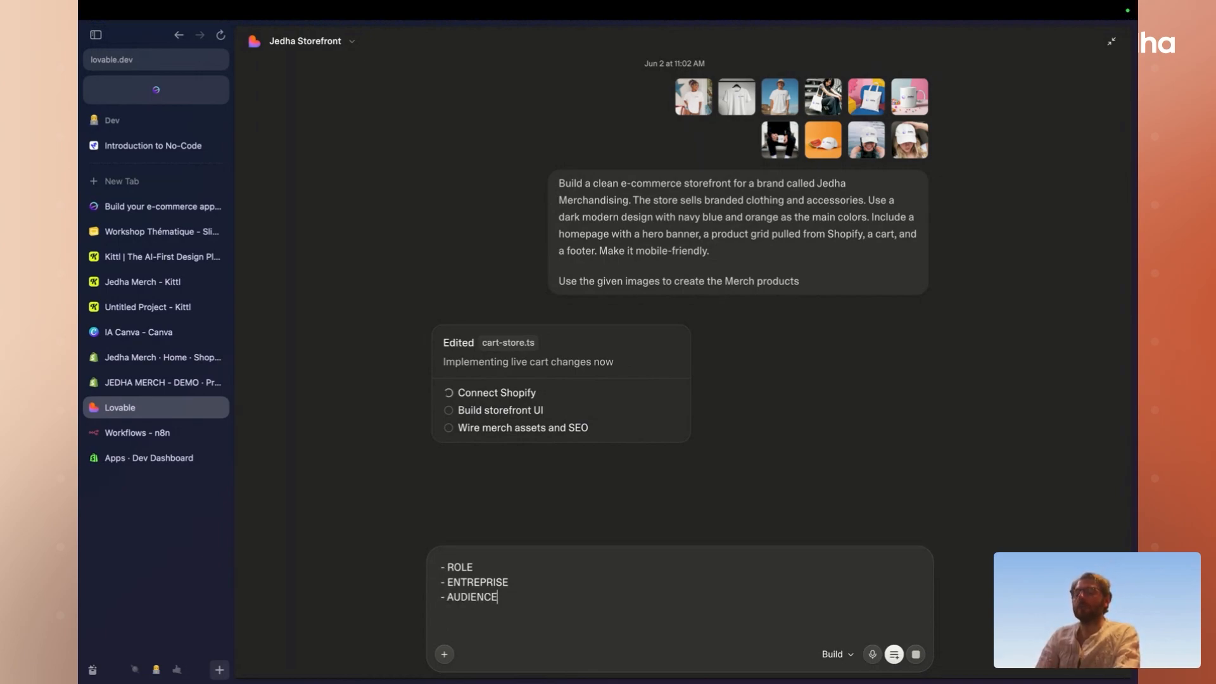
key("shift+Return")
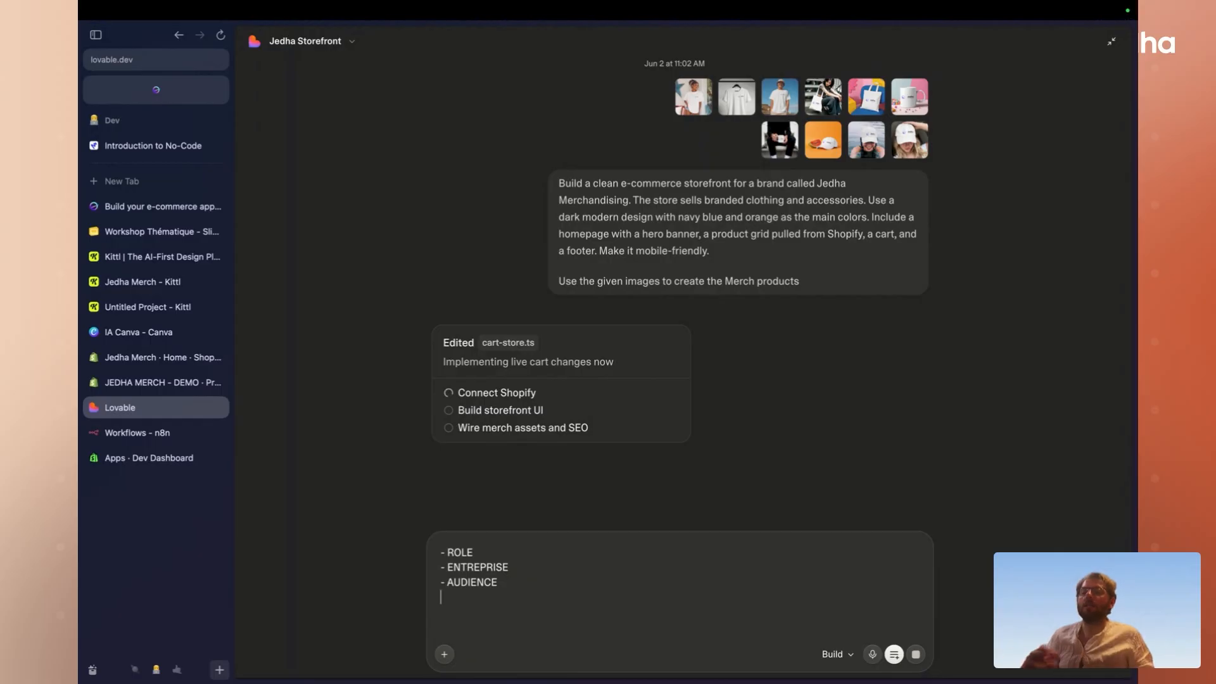
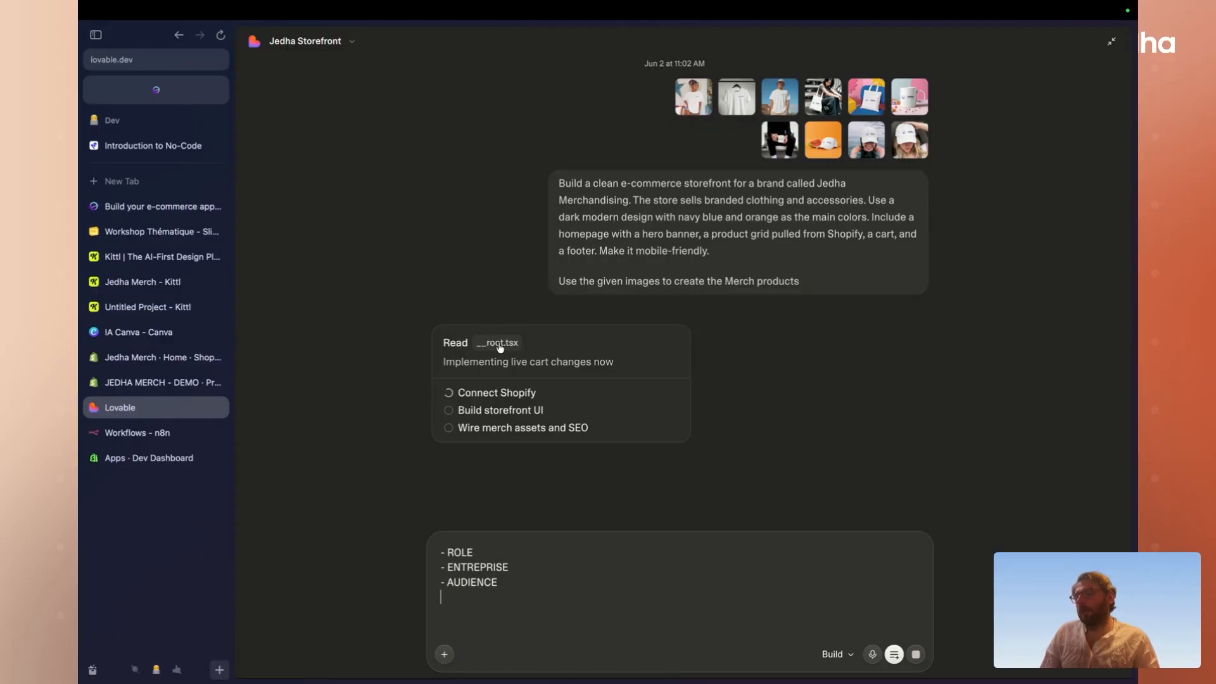
- Open the details of the running build, examine its timeline of created products and edited files, and widen the chat
left_click_drag(486, 347, 526, 350)
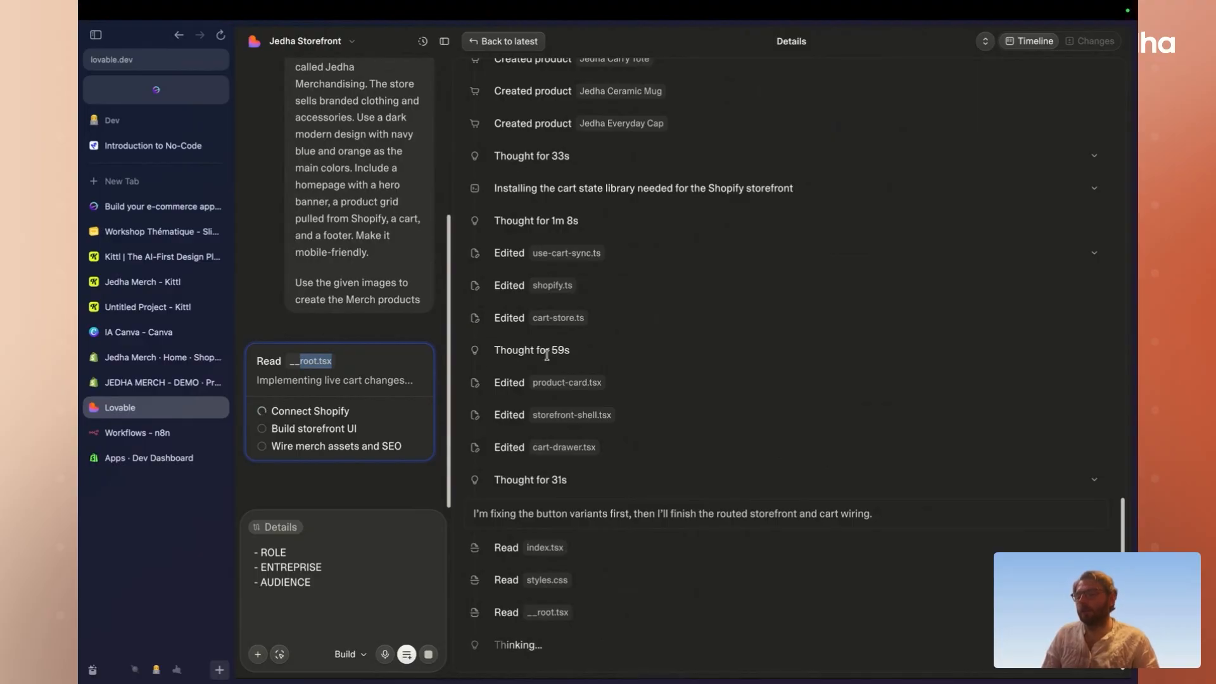
scroll(547, 354, "up", 4)
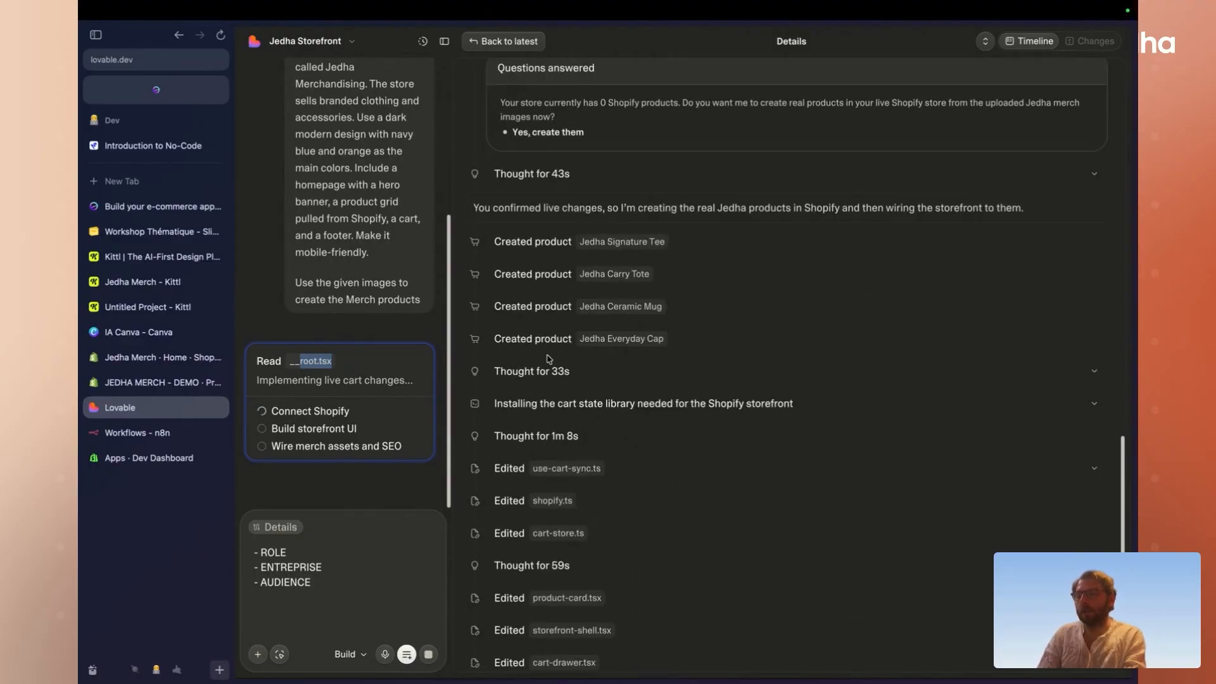
scroll(549, 359, "down", 4)
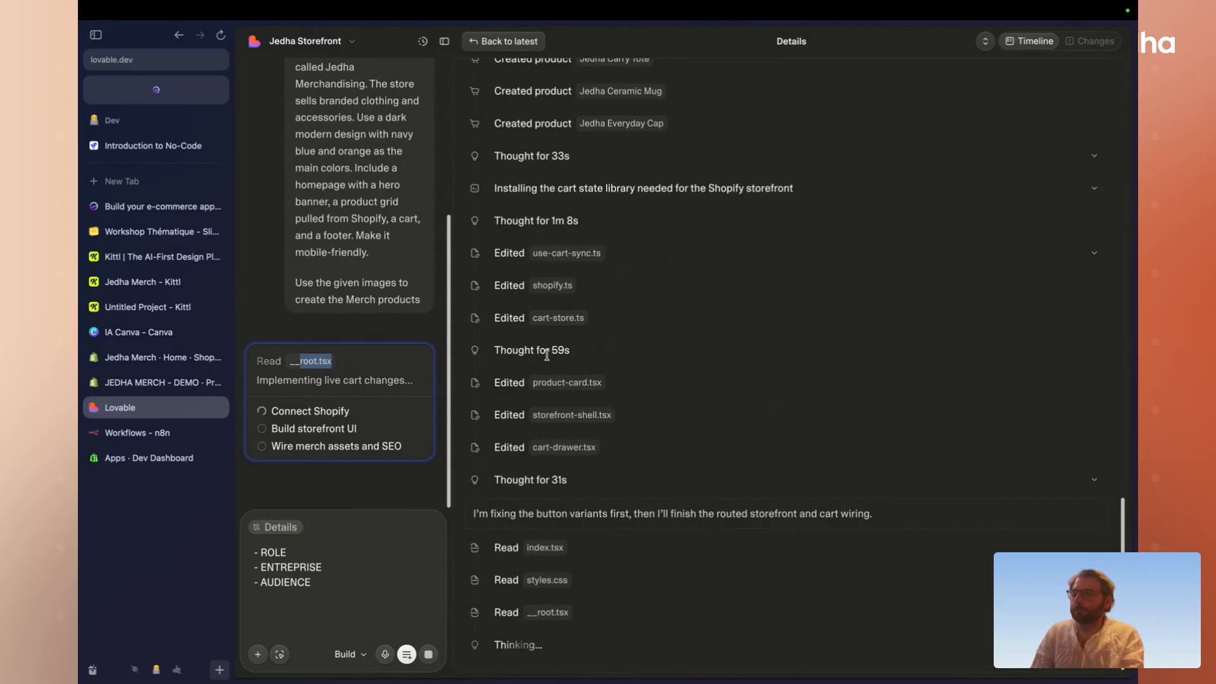
left_click_drag(451, 307, 616, 341)
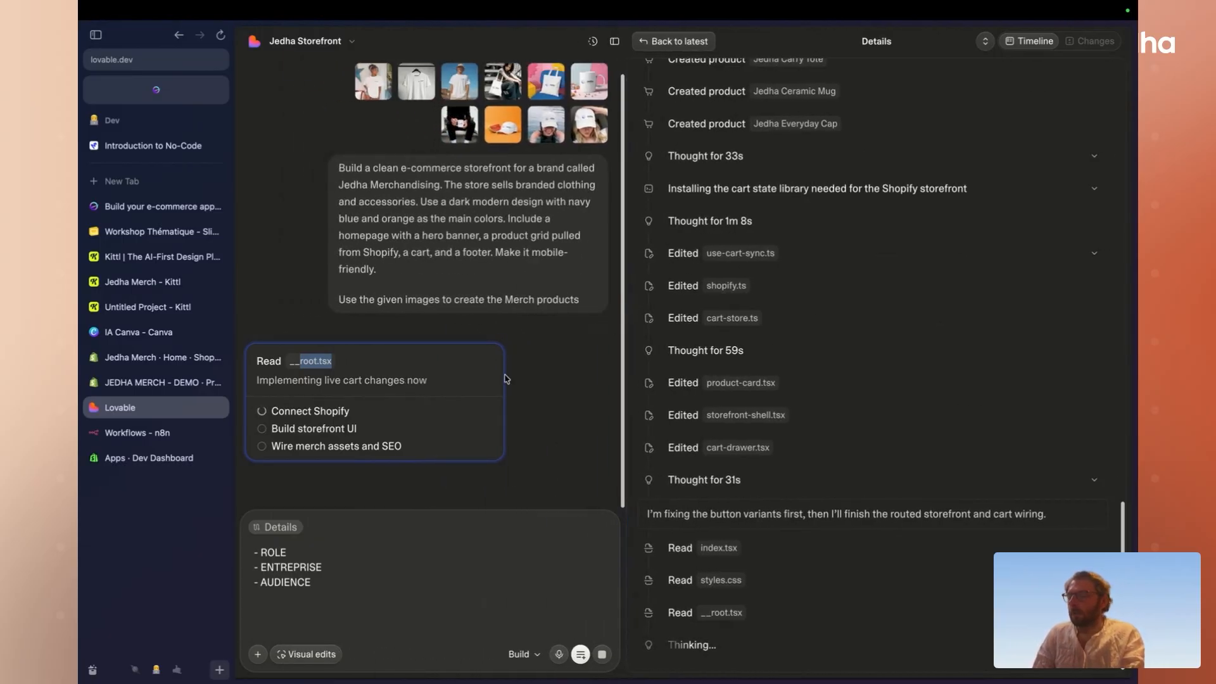
- Delete the drafted ROLE, ENTREPRISE and AUDIENCE outline from the chat message
left_click(333, 588)
left_click_drag(333, 588, 247, 560)
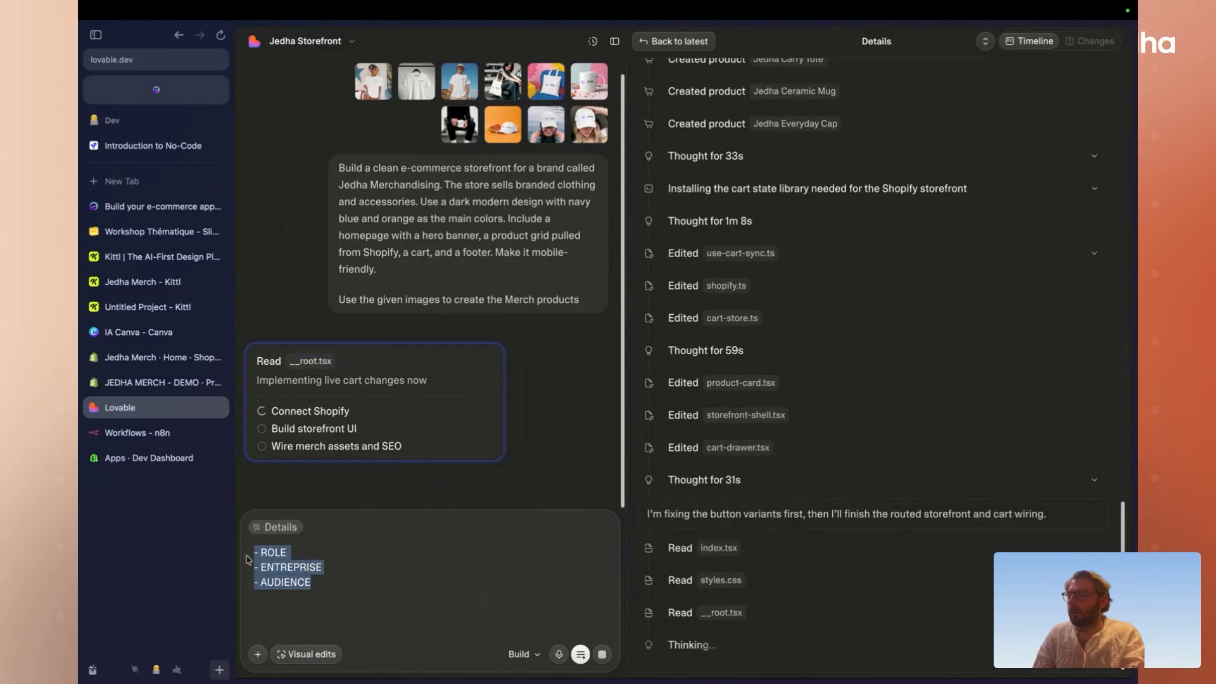
key("BackSpace")
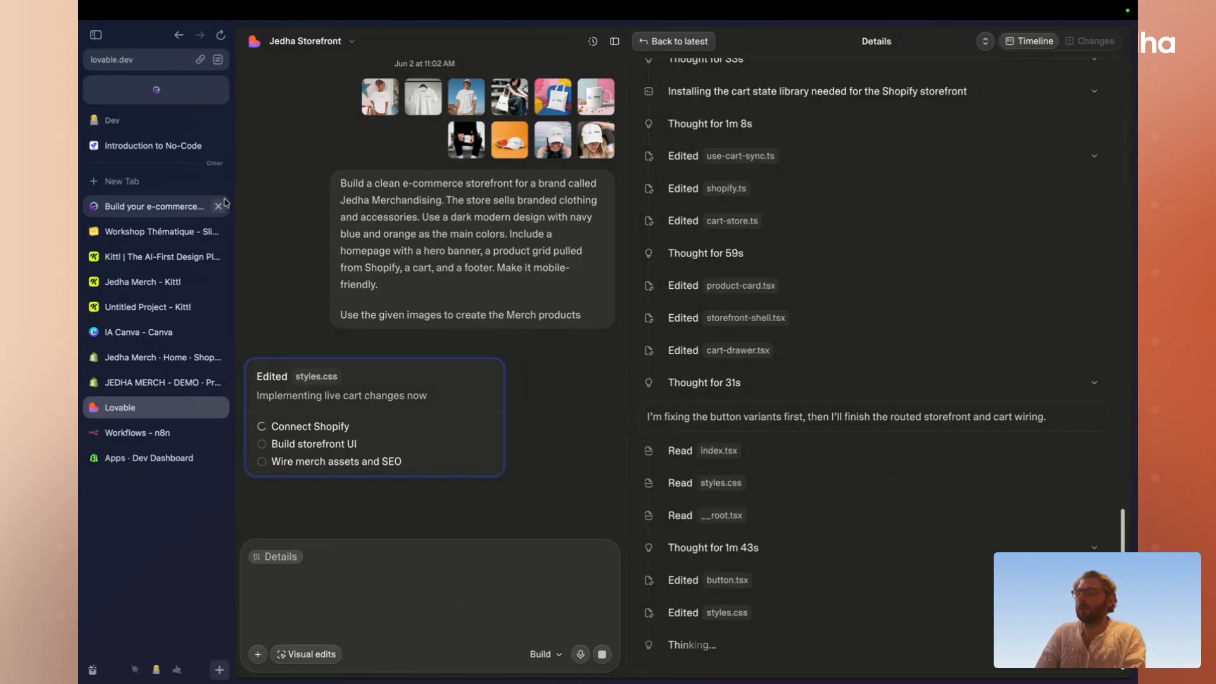
- Switch to the "Introduction to No-Code" whiteboard and handwrite the underlined heading "AUTOMATION" below the front-end and backend notes
left_click(178, 144)
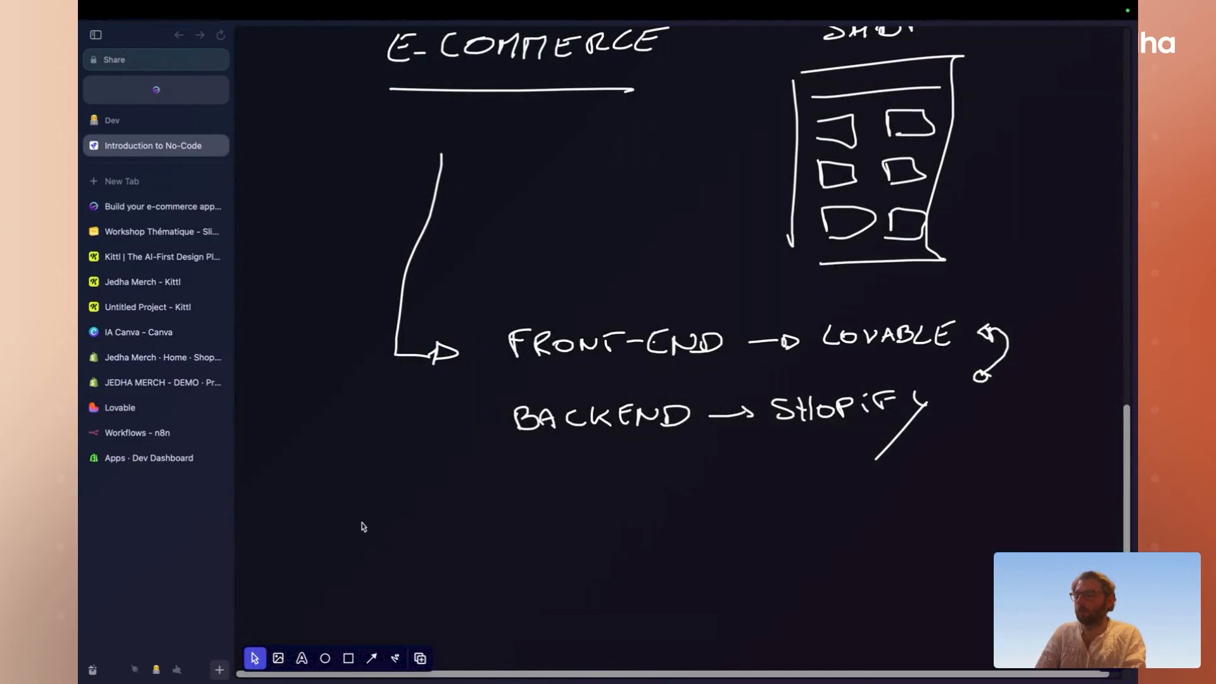
left_click(395, 657)
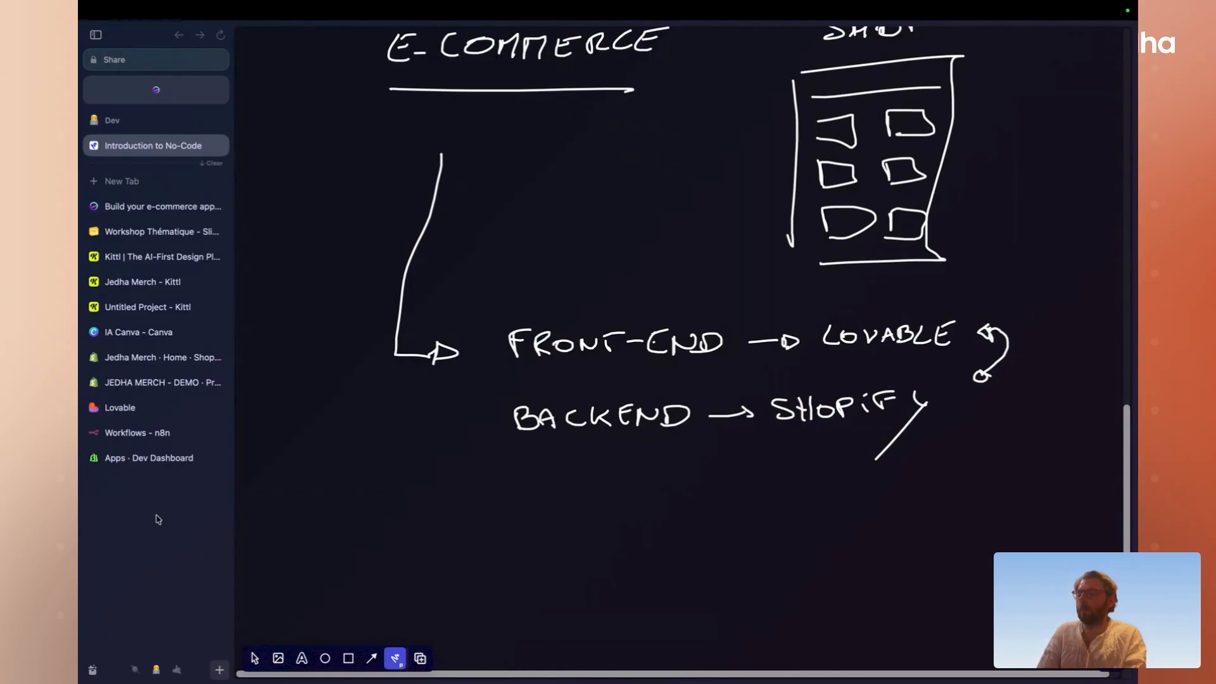
key("super+s")
scroll(311, 517, "down", 2)
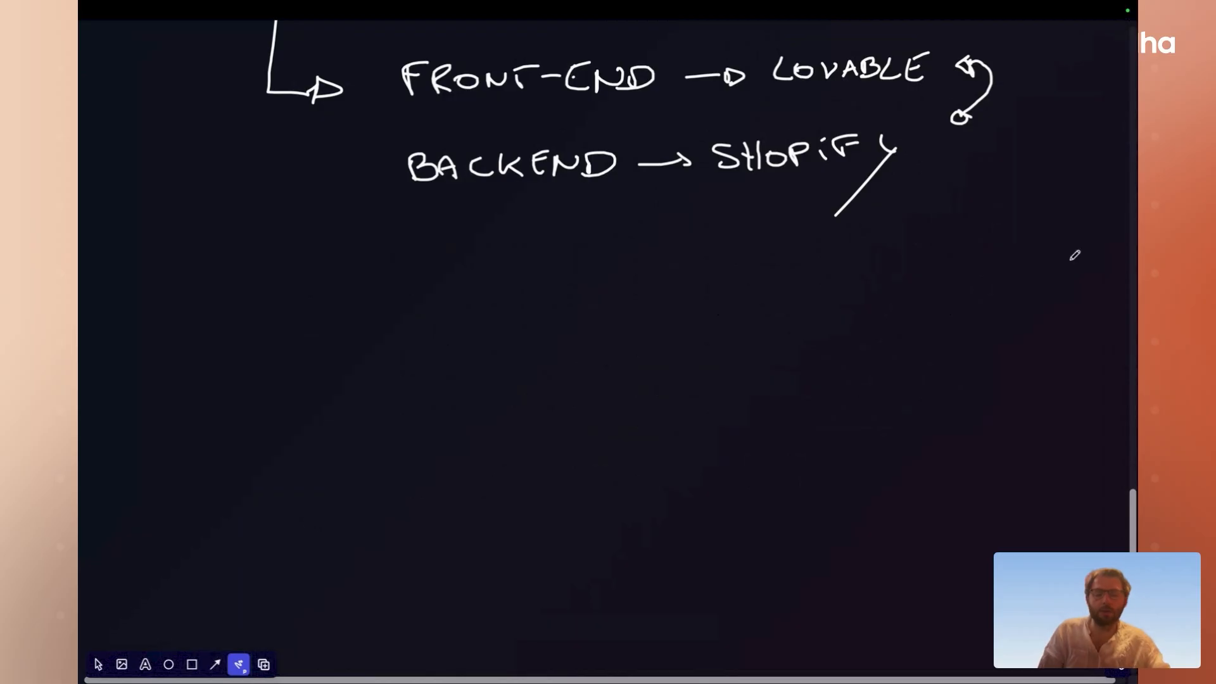
mouse_move(217, 342)
left_mouse_down()
mouse_move(254, 341)
mouse_move(252, 325)
left_mouse_up()
left_click_drag(271, 316, 290, 317)
mouse_move(312, 338)
left_mouse_down()
mouse_move(336, 311)
mouse_move(547, 308)
left_mouse_up()
left_click_drag(570, 328, 613, 305)
left_click_drag(577, 361, 182, 381)
- Handwrite "N8N = ZAPIER" below the AUTOMATION heading, with N8N underlined
scroll(328, 420, "down", 3)
scroll(340, 349, "down", 2)
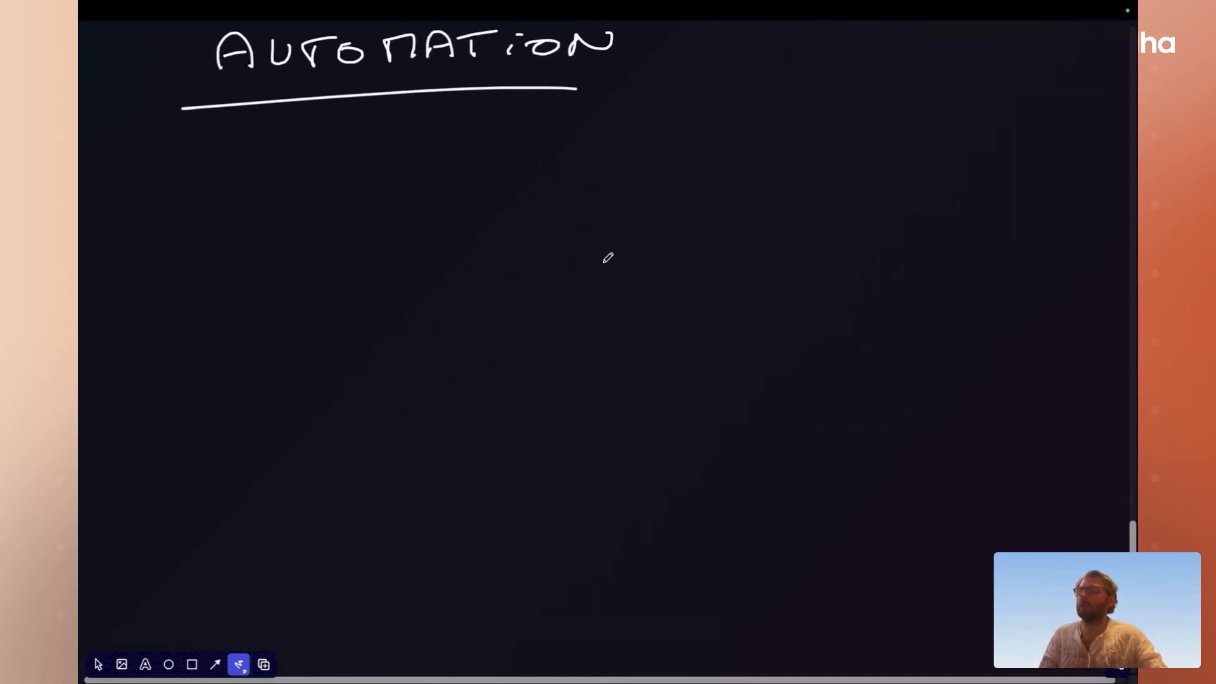
mouse_move(164, 312)
left_mouse_down()
mouse_move(201, 269)
mouse_move(224, 272)
left_mouse_up()
mouse_move(260, 274)
left_mouse_down()
mouse_move(254, 283)
mouse_move(291, 269)
left_mouse_up()
left_click_drag(174, 336, 282, 329)
left_click_drag(348, 290, 397, 292)
mouse_move(452, 263)
left_mouse_down()
mouse_move(484, 288)
mouse_move(586, 250)
mouse_move(639, 269)
left_mouse_up()
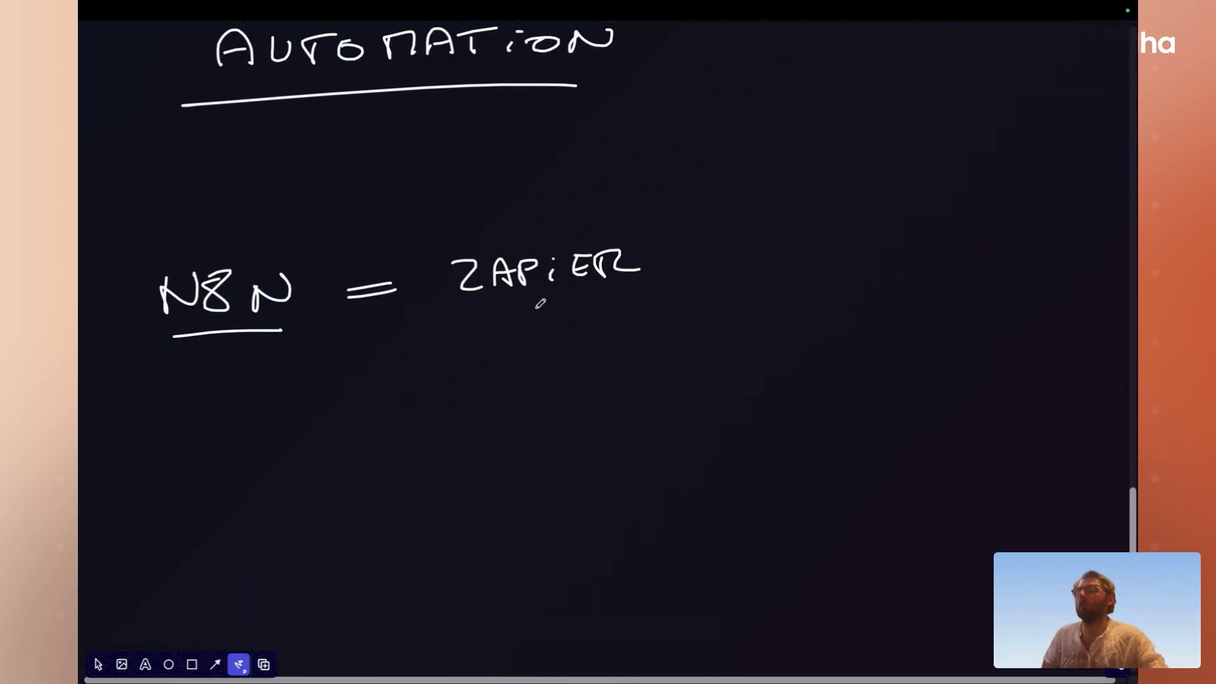
- Add emphasis lines above N8N and below ZAPIER, and sketch two boxes beneath joined by an arrow labelled "then"
left_click_drag(176, 241, 311, 243)
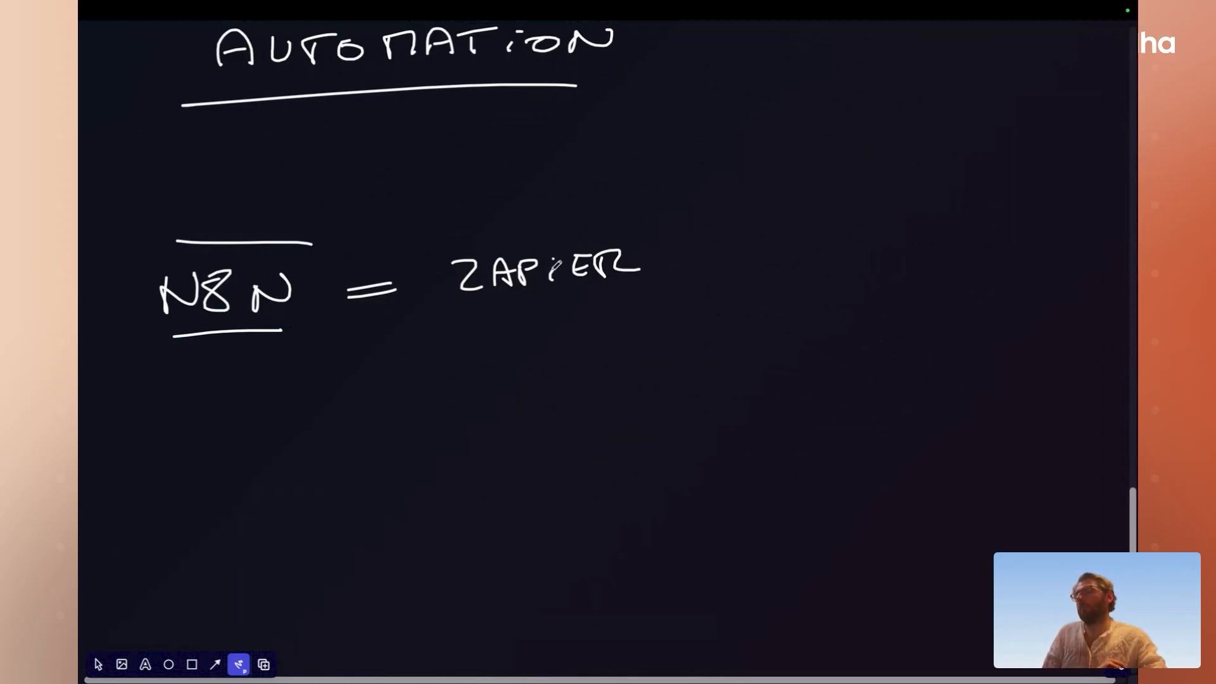
left_click_drag(512, 310, 582, 313)
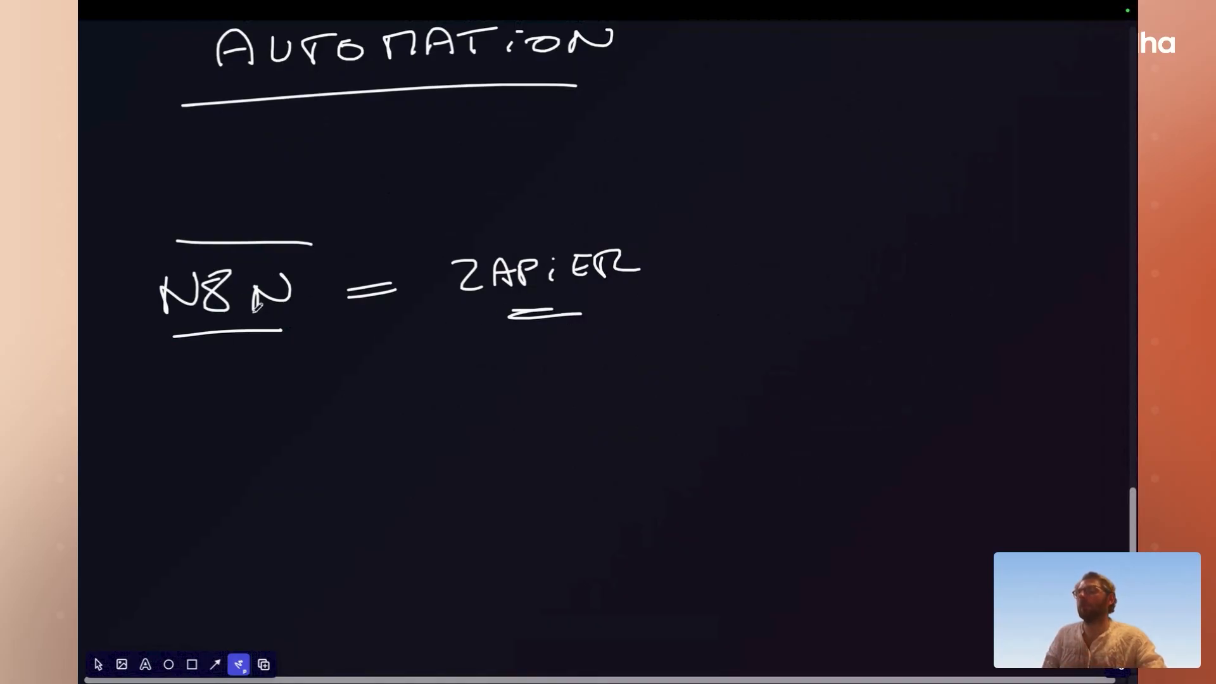
scroll(272, 342, "down", 3)
scroll(342, 323, "down", 1)
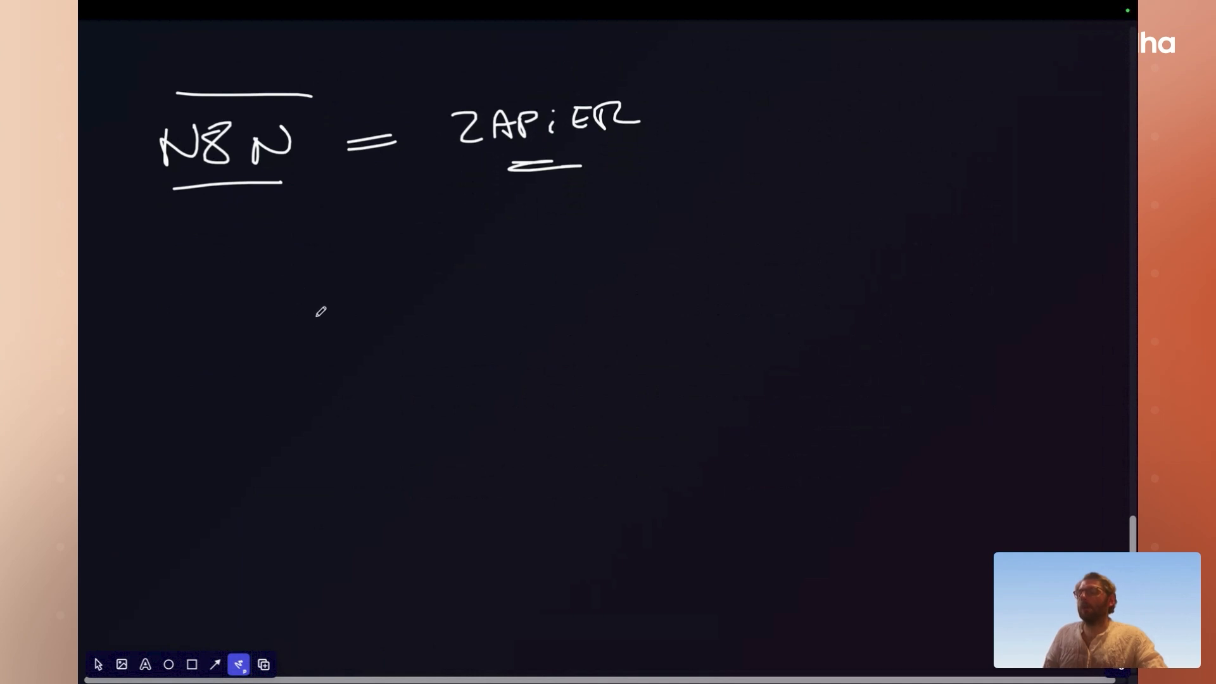
mouse_move(313, 293)
left_mouse_down()
mouse_move(325, 348)
mouse_move(426, 337)
mouse_move(335, 358)
left_mouse_up()
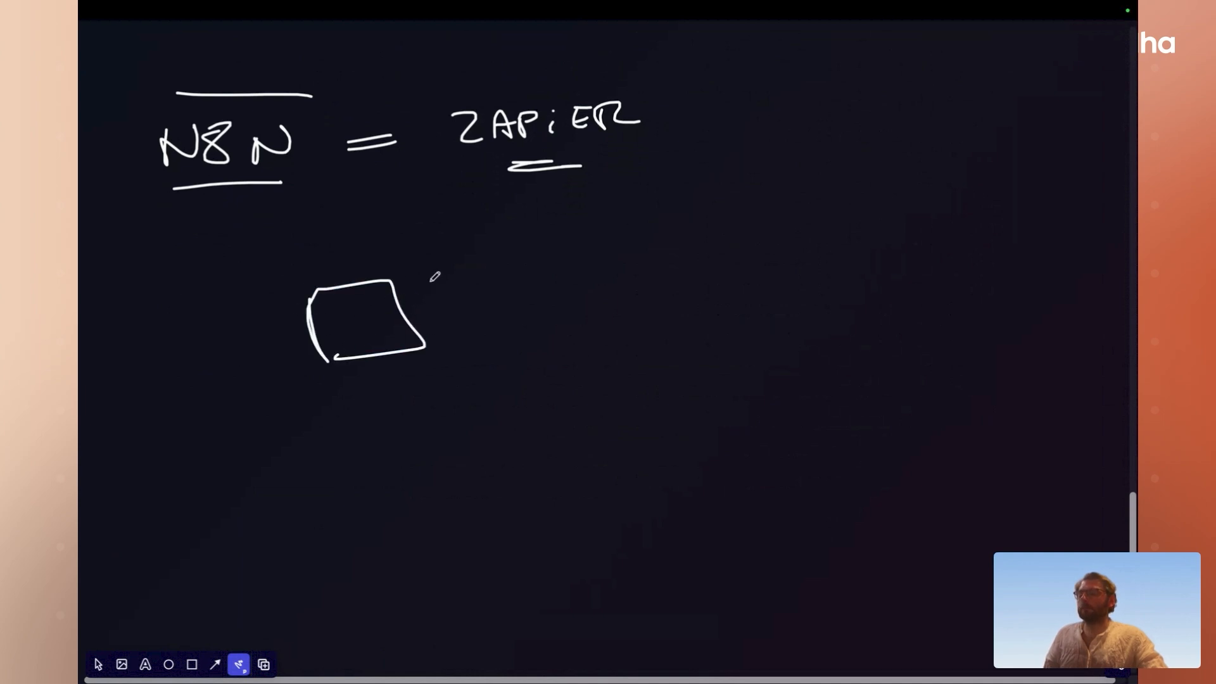
mouse_move(412, 292)
left_mouse_down()
mouse_move(665, 264)
mouse_move(658, 272)
mouse_move(696, 251)
mouse_move(699, 329)
left_mouse_up()
left_click_drag(532, 228, 606, 248)
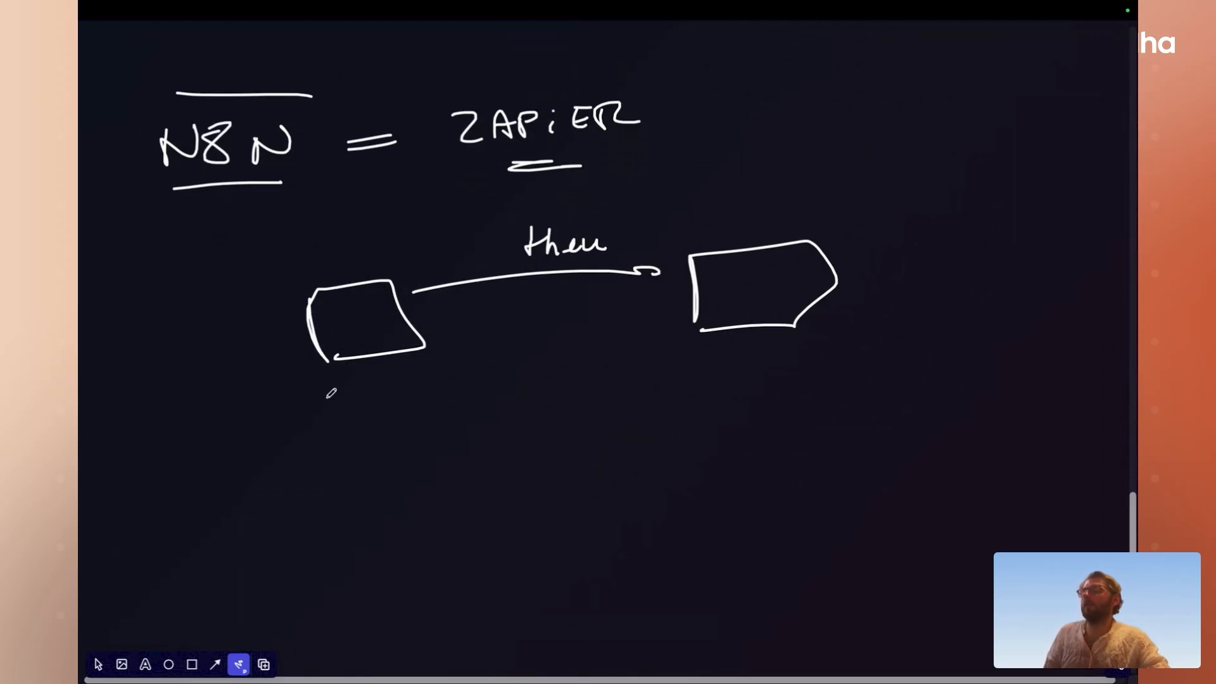
- Handwrite "CHECKOUT" below the first box and "NOTIF" below the second box of the diagram
mouse_move(335, 394)
left_mouse_down()
mouse_move(340, 415)
mouse_move(371, 398)
mouse_move(505, 382)
mouse_move(556, 399)
left_mouse_up()
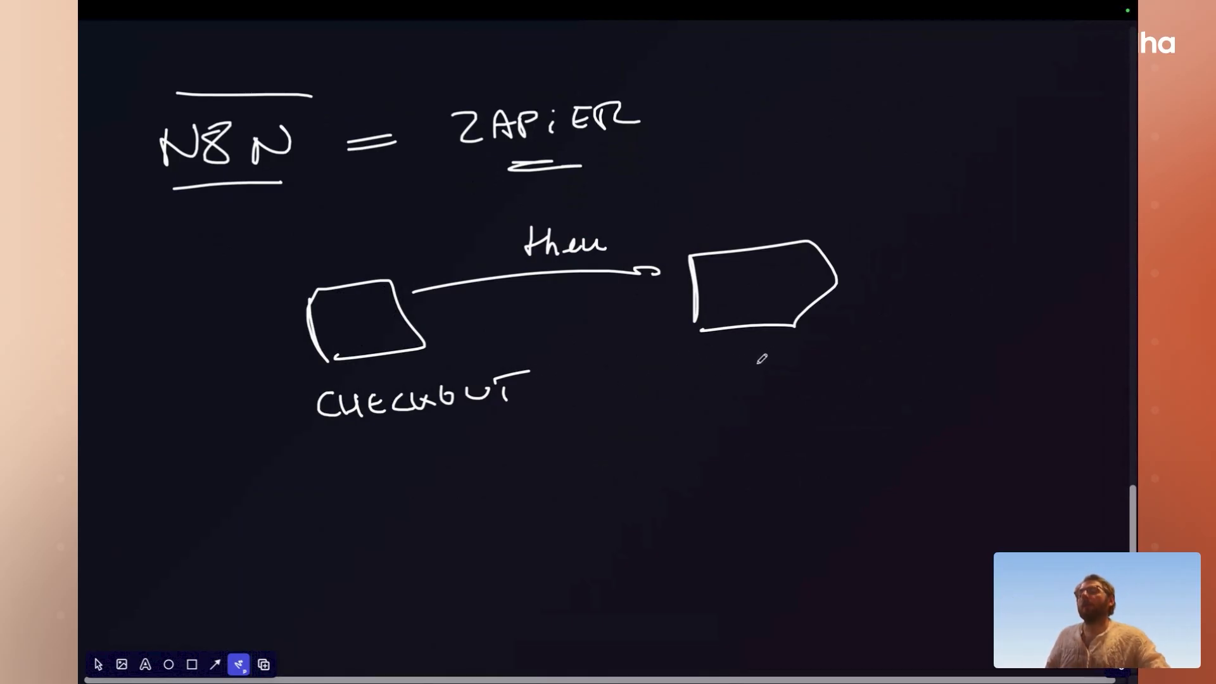
mouse_move(733, 356)
left_mouse_down()
mouse_move(733, 373)
mouse_move(827, 352)
mouse_move(822, 370)
left_mouse_up()
left_click(826, 351)
mouse_move(842, 347)
left_mouse_down()
mouse_move(837, 370)
mouse_move(866, 340)
left_mouse_up()
left_click_drag(841, 358, 859, 355)
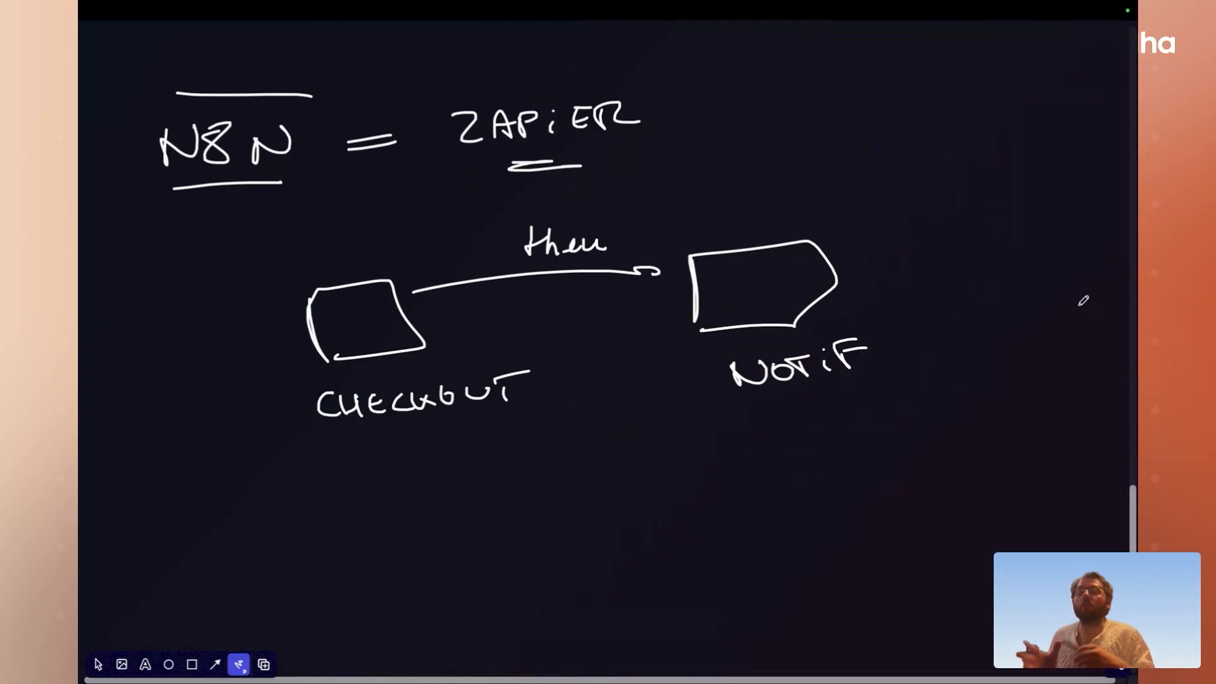
- Draw a second arrow from the checkout box to a box labelled "BDD" leading to "Analysis", and add underlines below CHECKOUT
mouse_move(476, 330)
left_mouse_down()
mouse_move(665, 405)
mouse_move(757, 488)
left_mouse_up()
mouse_move(812, 459)
left_mouse_down()
mouse_move(812, 506)
mouse_move(932, 498)
mouse_move(858, 503)
mouse_move(906, 466)
mouse_move(886, 489)
left_mouse_up()
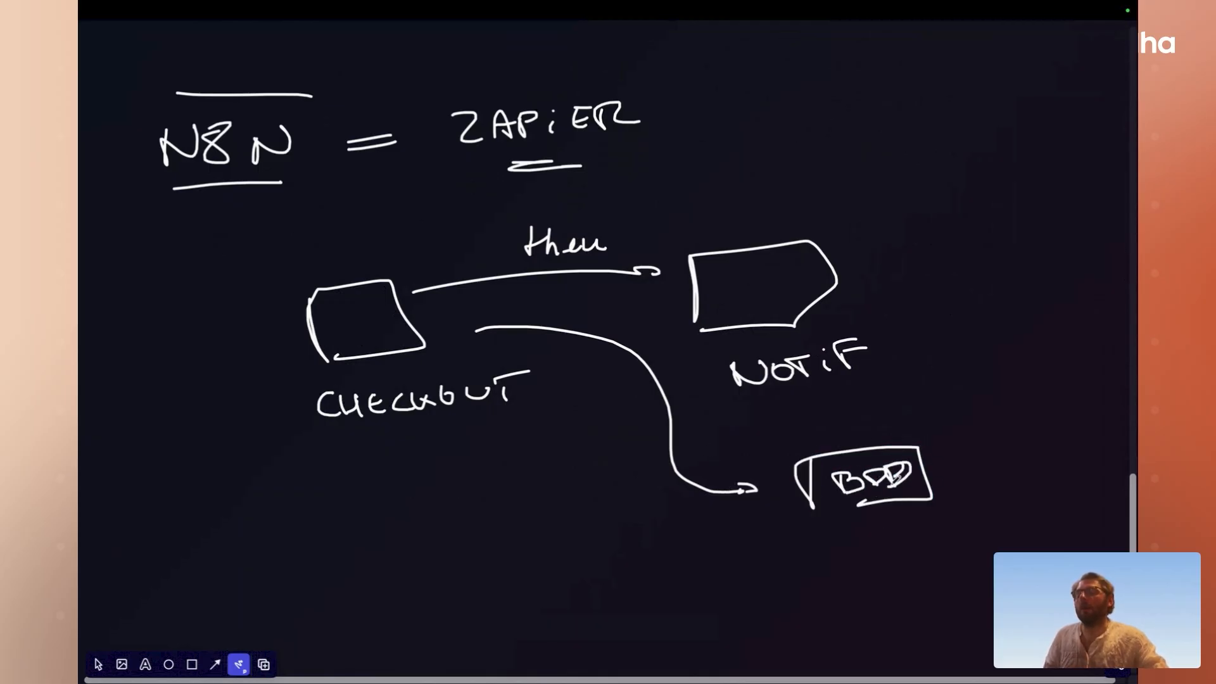
left_click_drag(942, 456, 1131, 400)
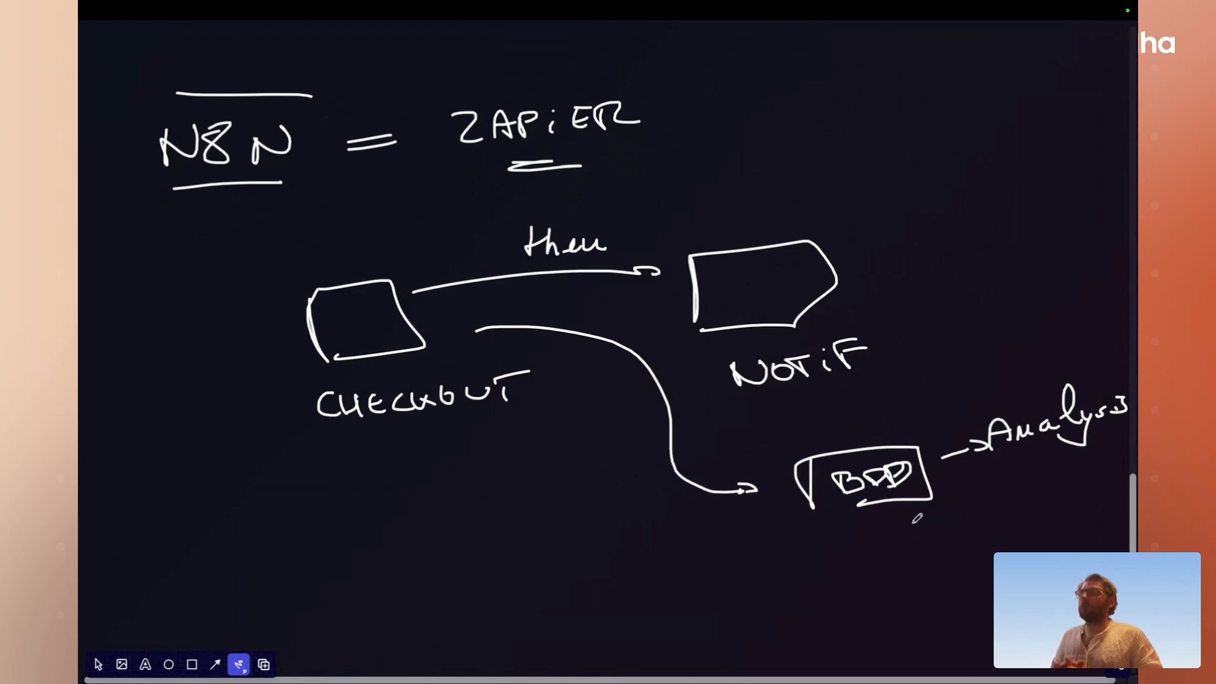
mouse_move(338, 456)
left_mouse_down()
mouse_move(432, 456)
mouse_move(427, 485)
left_mouse_up()
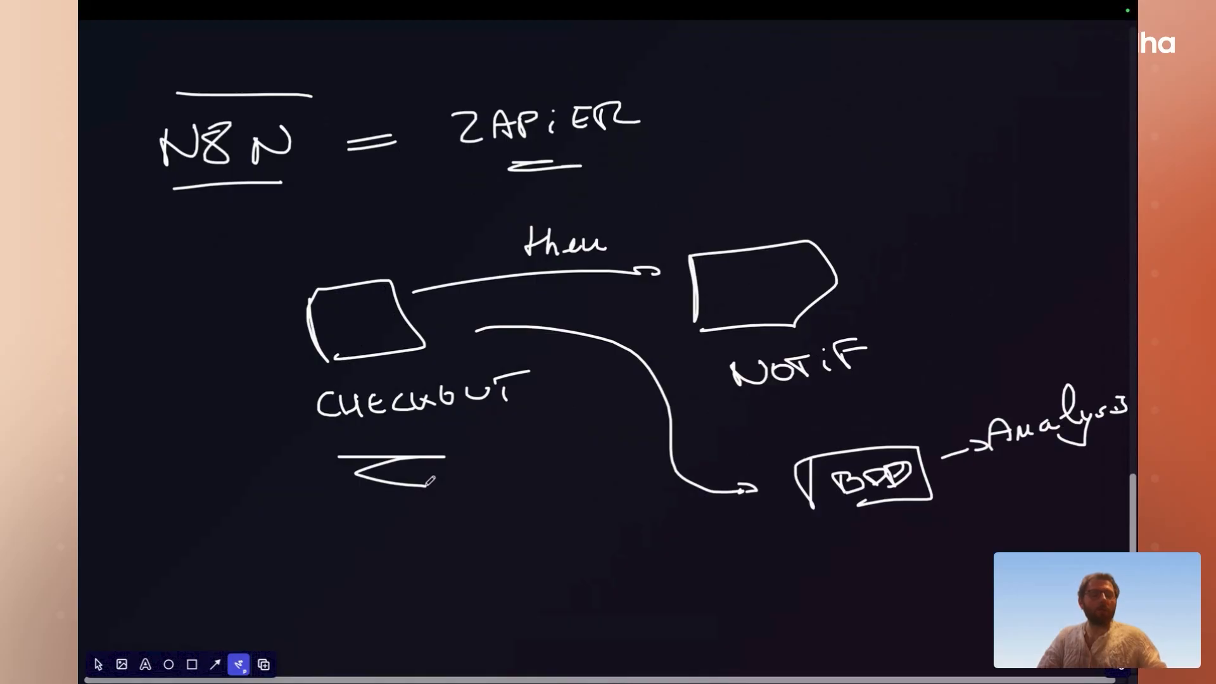
- Handwrite "TRIGGER" above the checkout box and "ACTION" above the notification box
mouse_move(286, 226)
left_mouse_down()
mouse_move(282, 247)
mouse_move(309, 253)
left_mouse_up()
mouse_move(301, 228)
left_mouse_down()
mouse_move(300, 266)
mouse_move(347, 257)
left_mouse_up()
mouse_move(372, 238)
left_mouse_down()
mouse_move(350, 251)
mouse_move(443, 250)
mouse_move(475, 233)
left_mouse_up()
left_click_drag(271, 235, 328, 231)
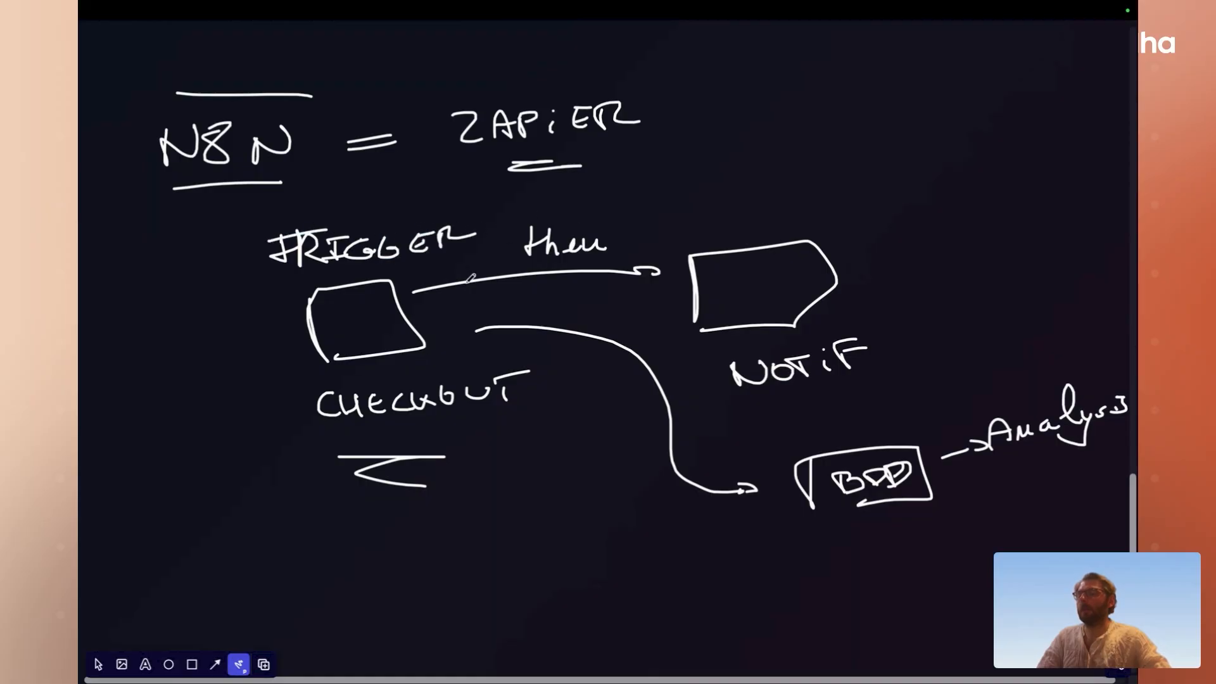
left_click_drag(734, 230, 836, 194)
mouse_move(817, 198)
left_mouse_down()
mouse_move(818, 215)
mouse_move(849, 209)
left_mouse_up()
left_click(852, 188)
left_click_drag(869, 192, 897, 183)
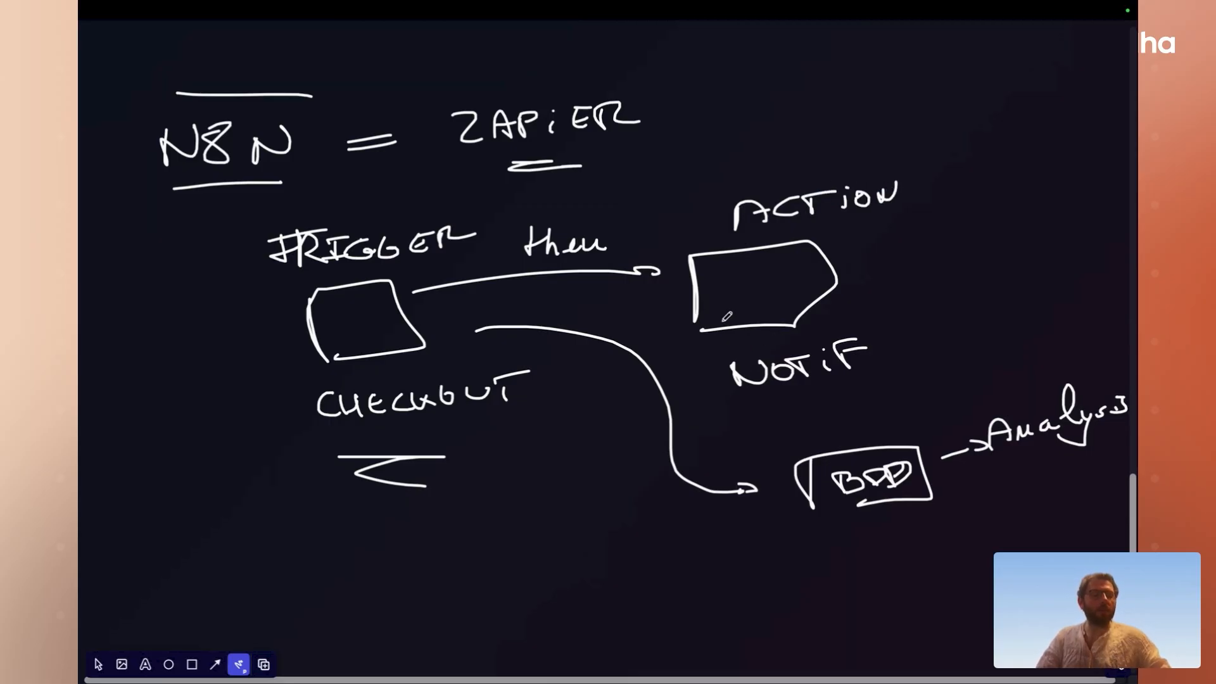
- Glance at the Lovable build, switch to the n8n workflows overview, and enlarge the page to 150%
key("super+s")
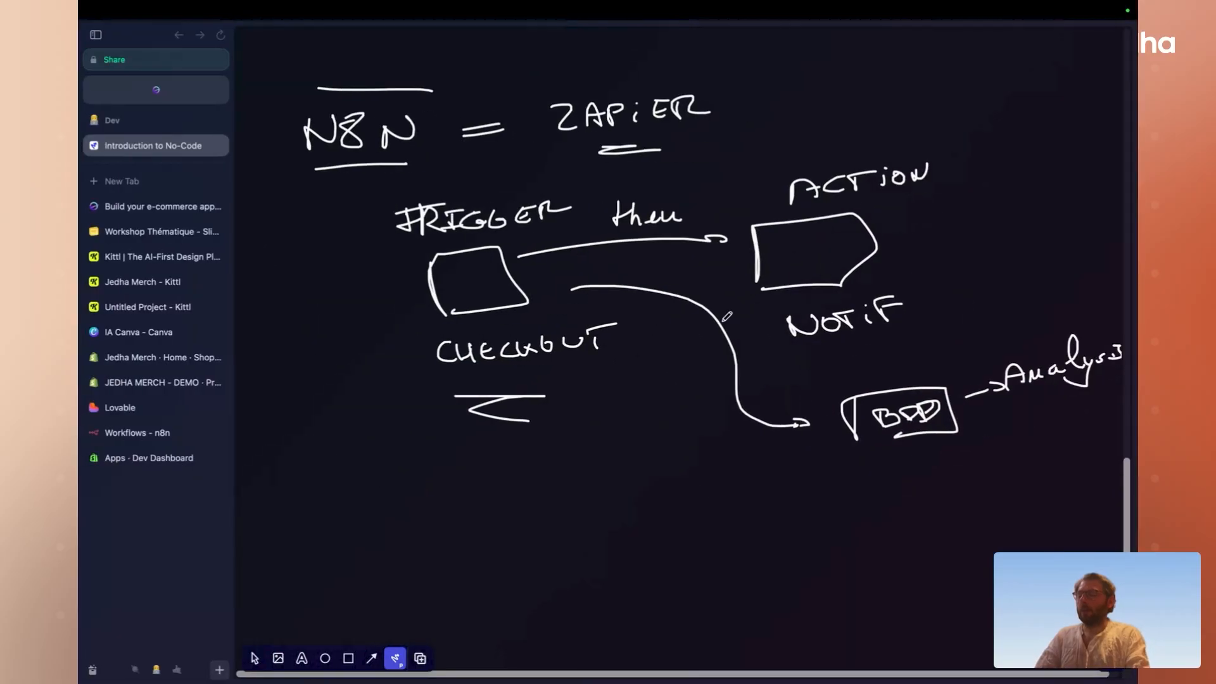
left_click(139, 406)
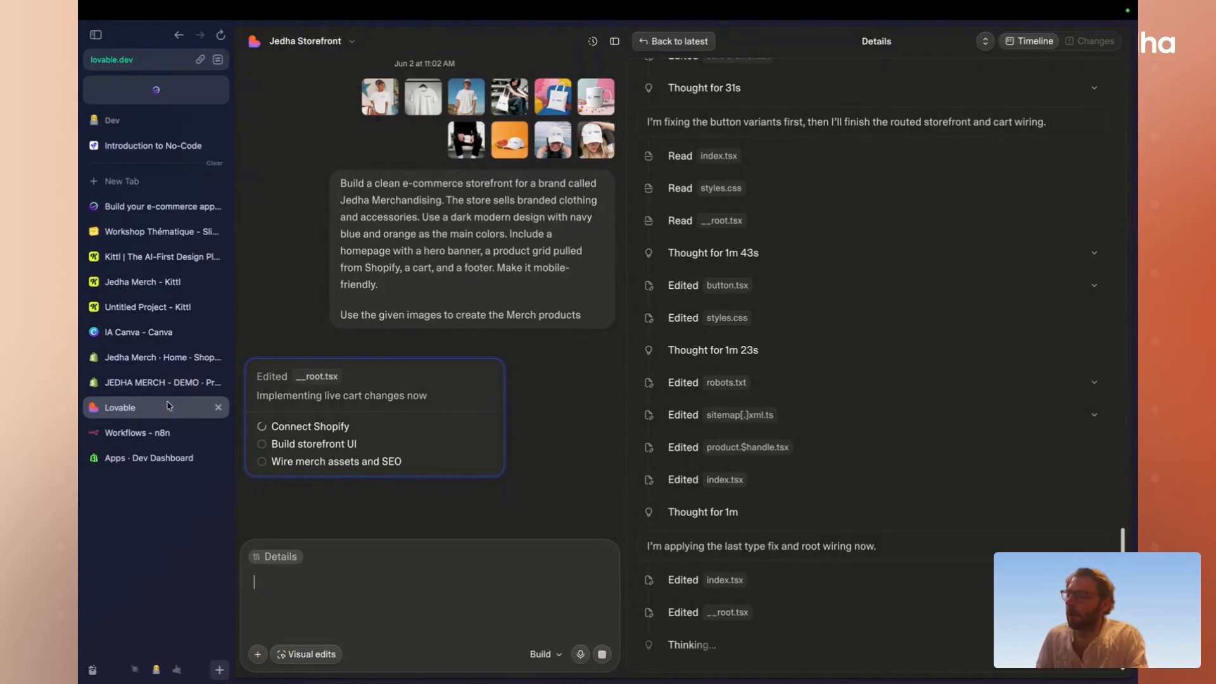
left_click(168, 432)
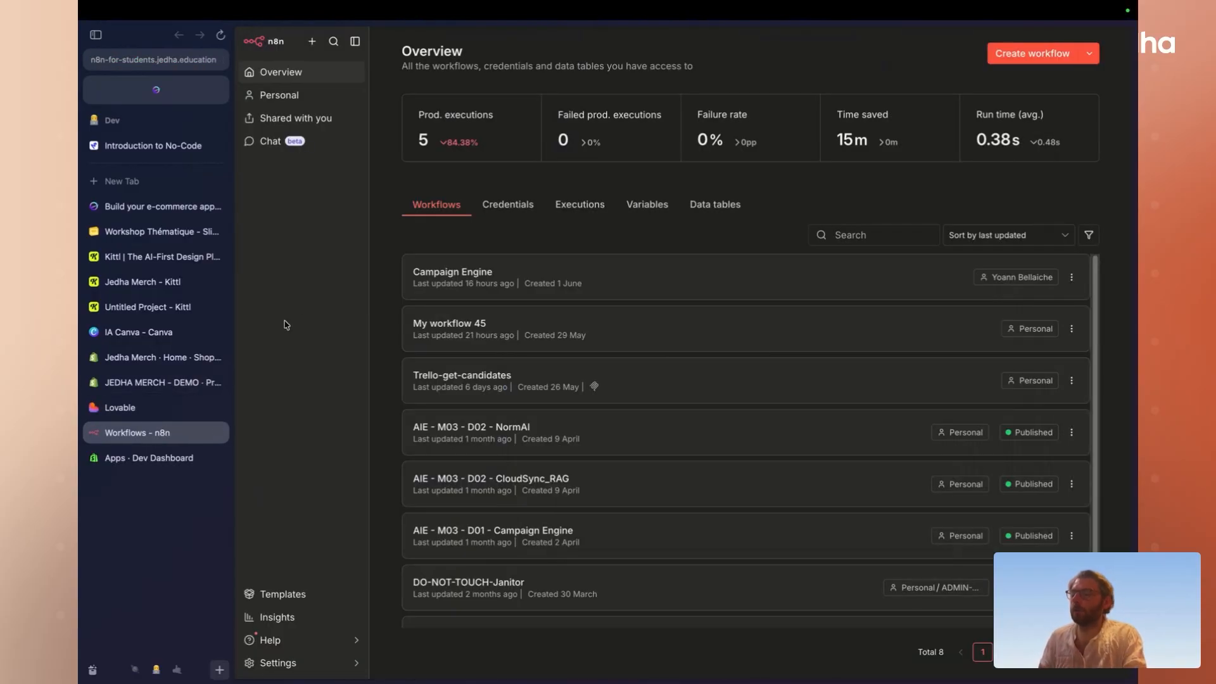
key("super+s")
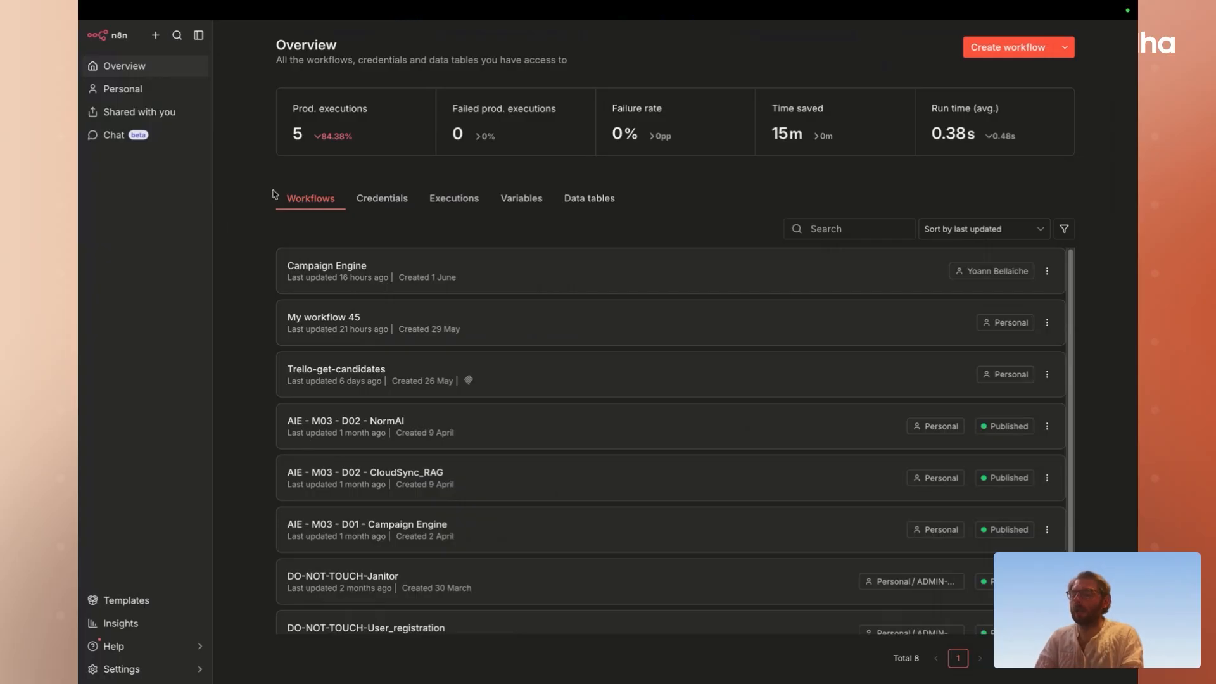
key("ctrl+plus")
key("ctrl+plus")
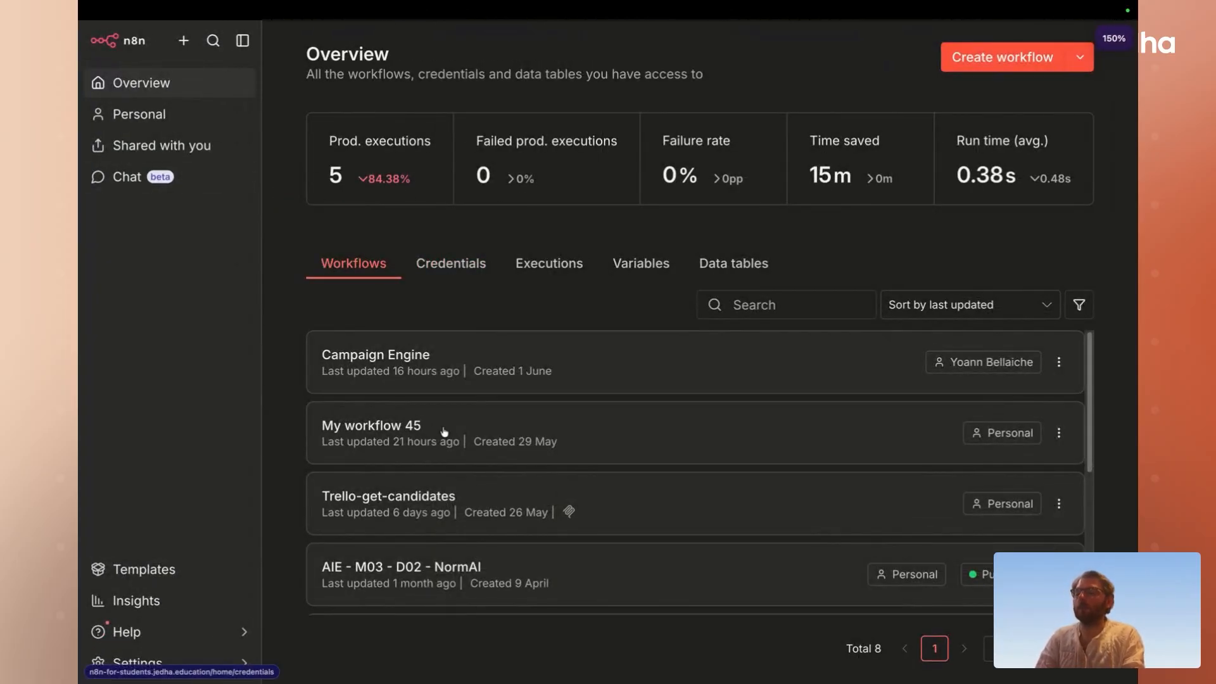
scroll(457, 429, "down", 3)
scroll(457, 429, "up", 3)
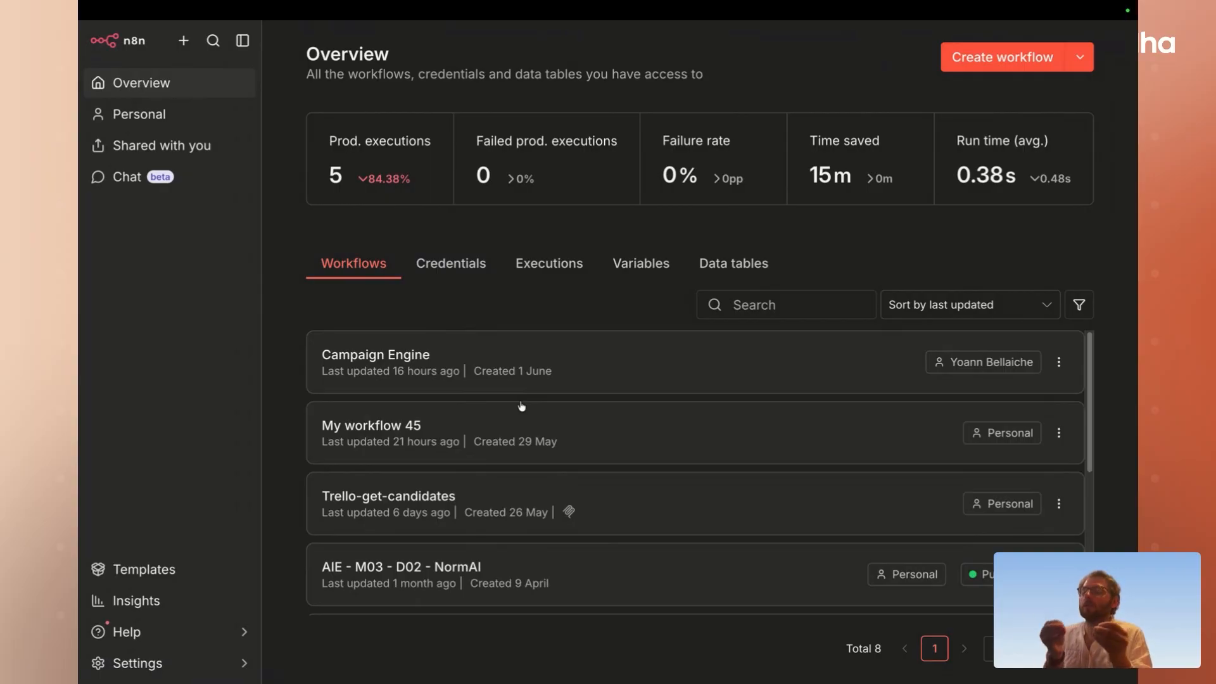
scroll(518, 404, "down", 1)
scroll(518, 407, "up", 1)
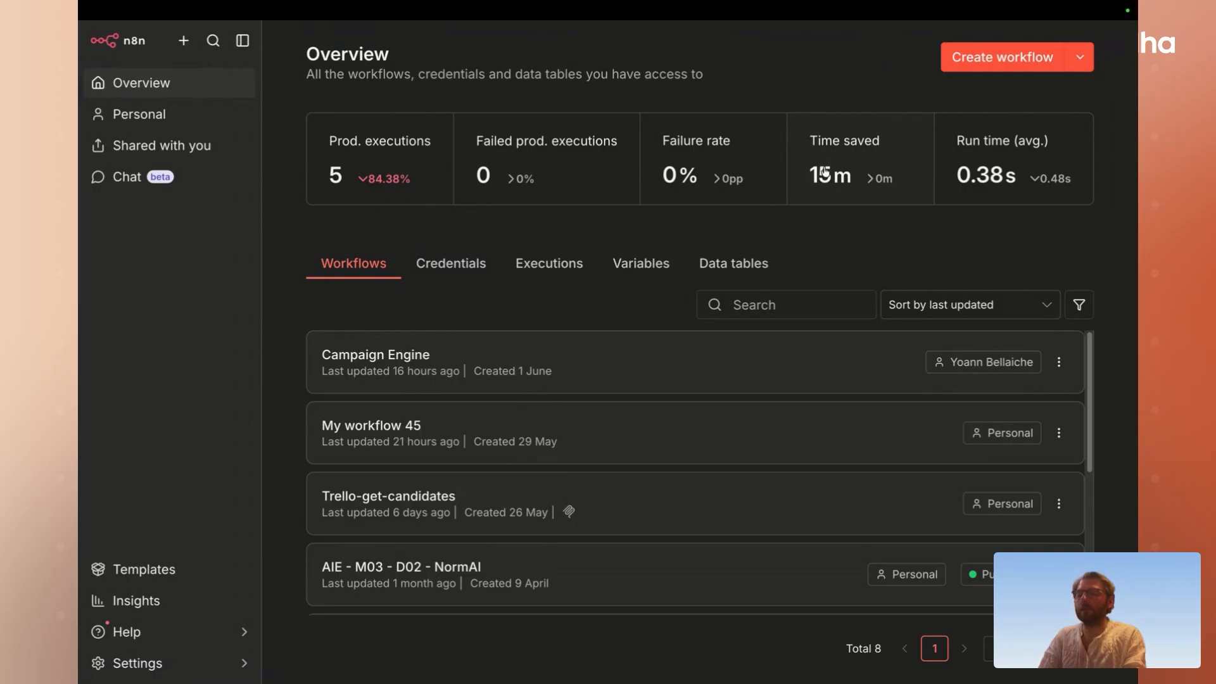
- Create a new n8n workflow and open the trigger choices for its first step
left_click(982, 68)
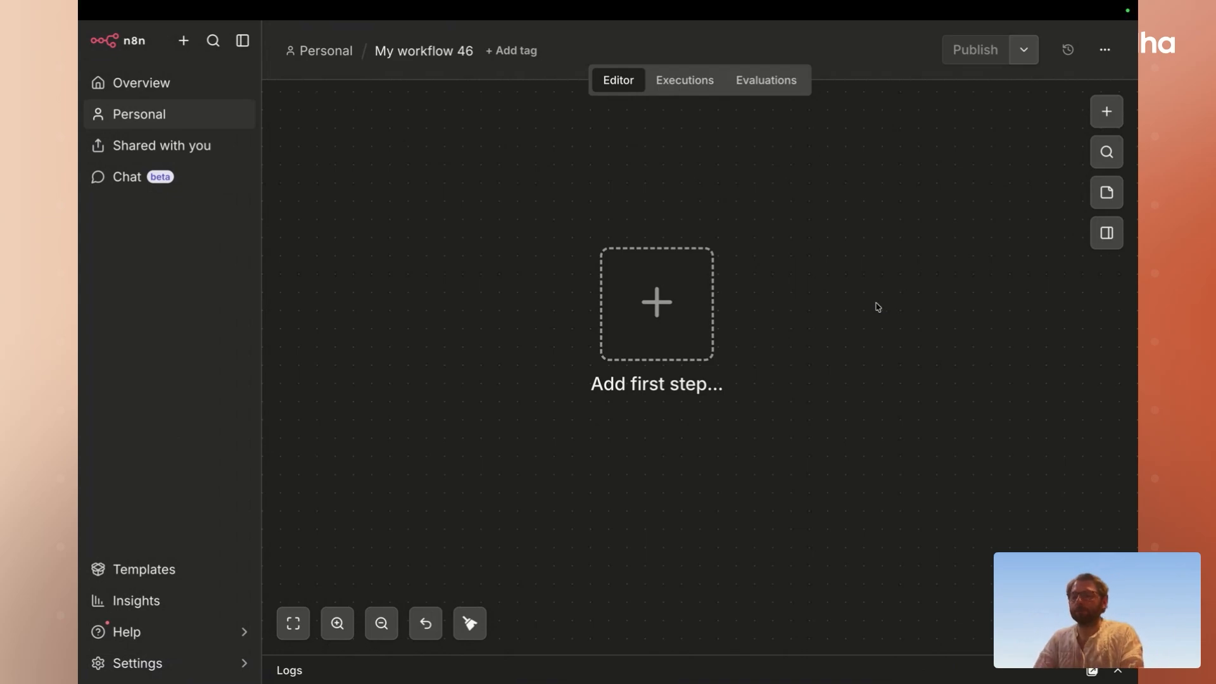
scroll(877, 307, "left", 3)
scroll(877, 307, "down", 1)
scroll(877, 307, "up", 3)
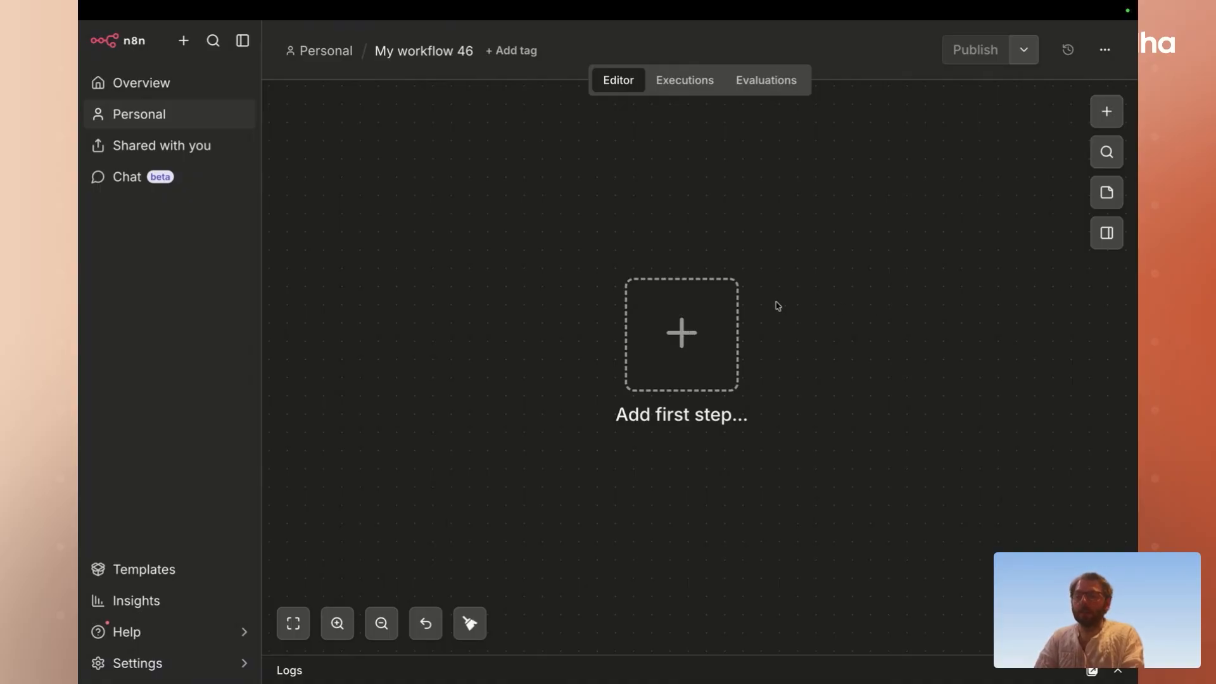
scroll(789, 304, "right", 1)
left_click(673, 323)
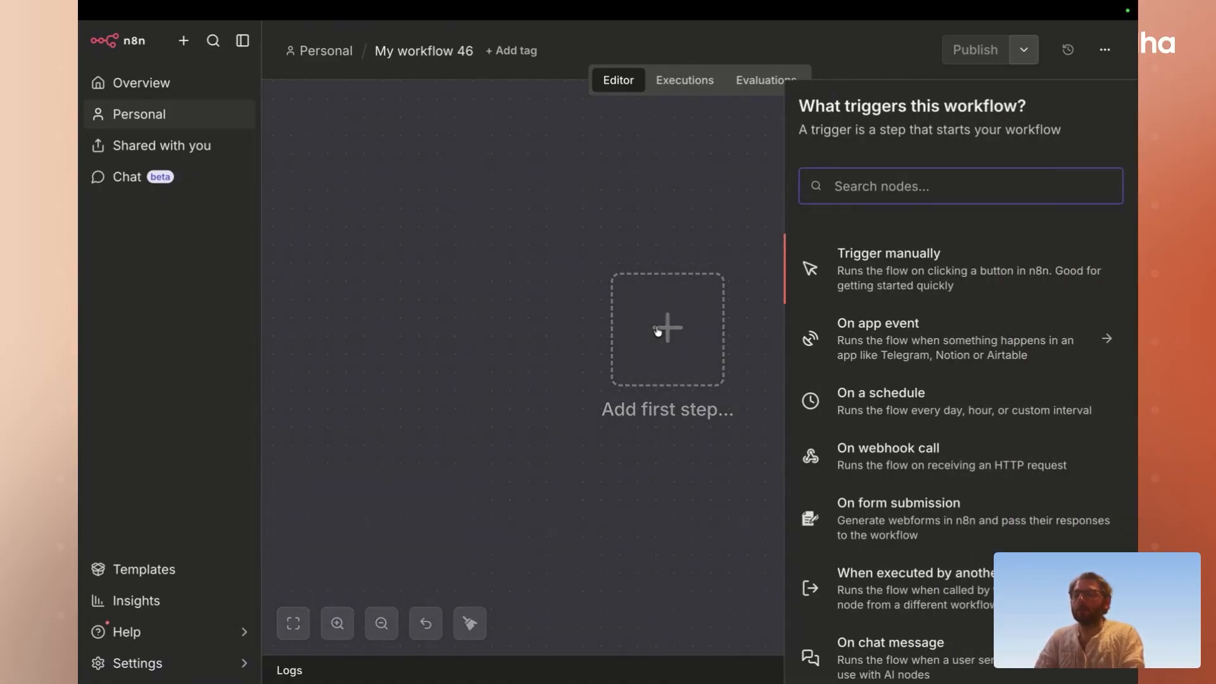
scroll(895, 442, "down", 3)
scroll(899, 380, "up", 3)
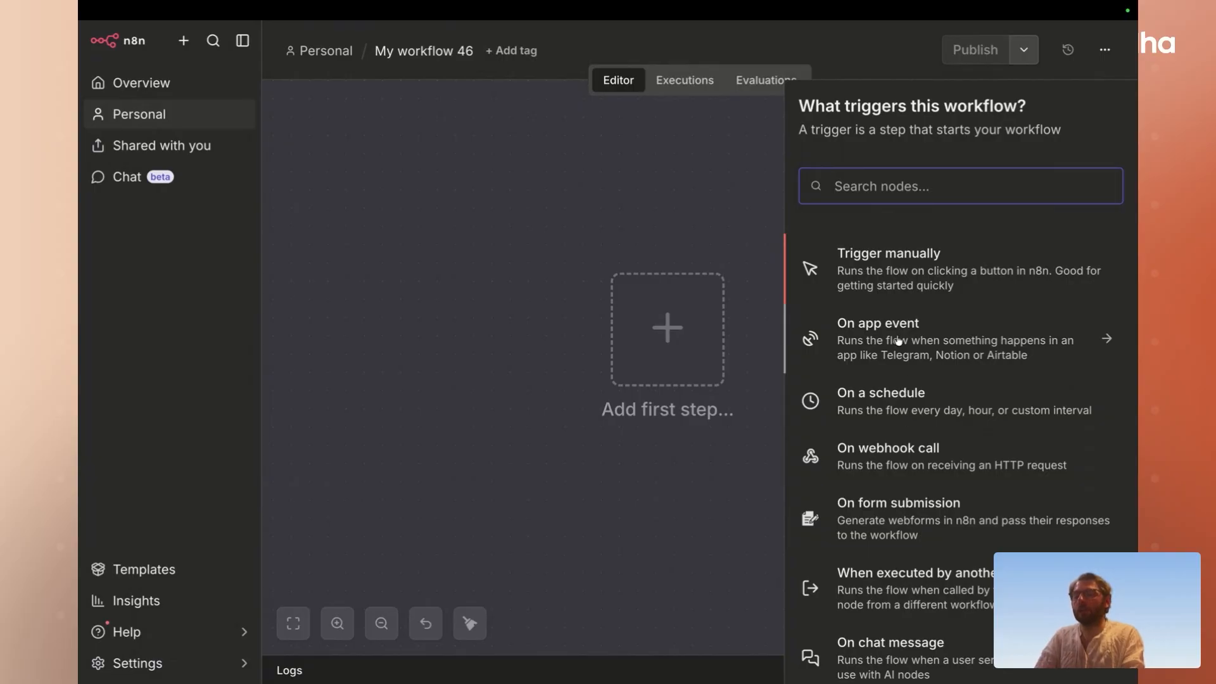
- Find Shopify among the app event triggers and add its "On checkout created" trigger to the workflow
left_click(854, 337)
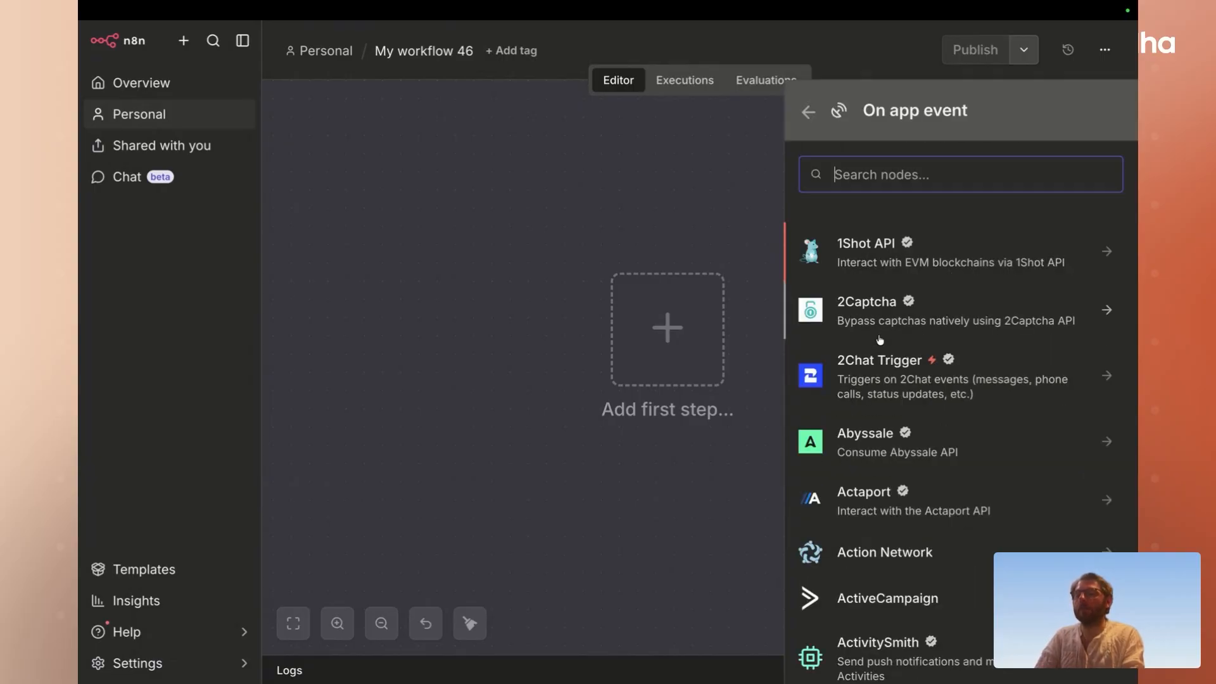
scroll(892, 443, "down", 20)
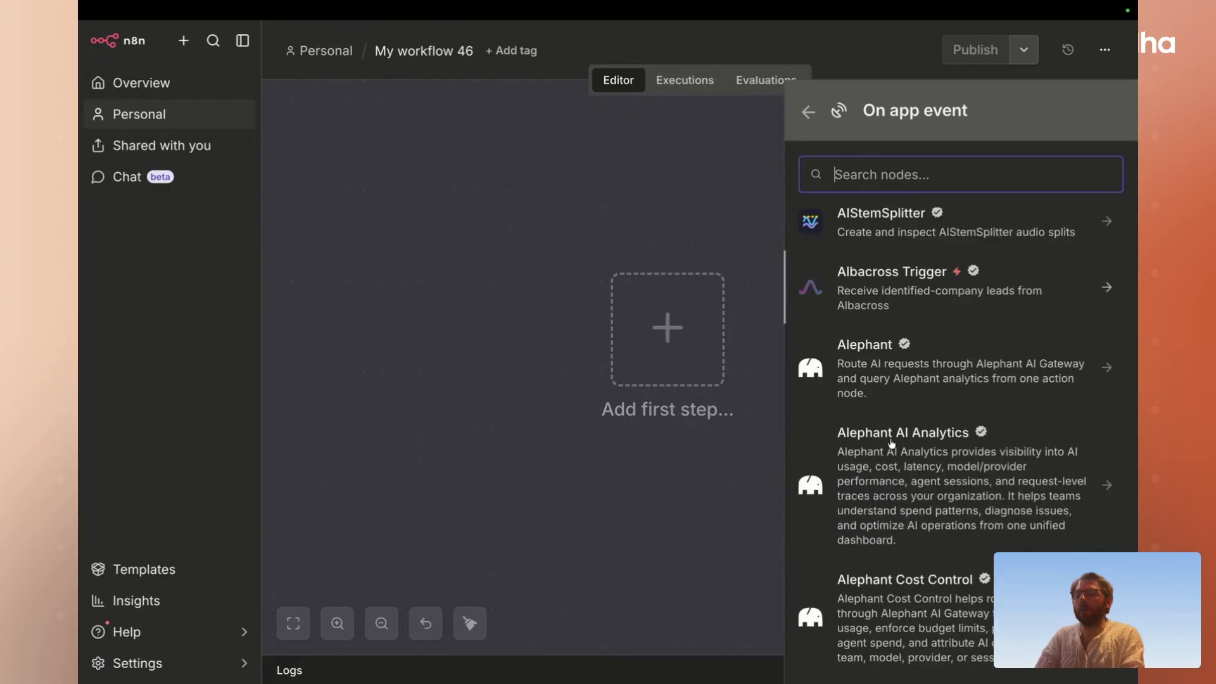
scroll(891, 442, "up", 20)
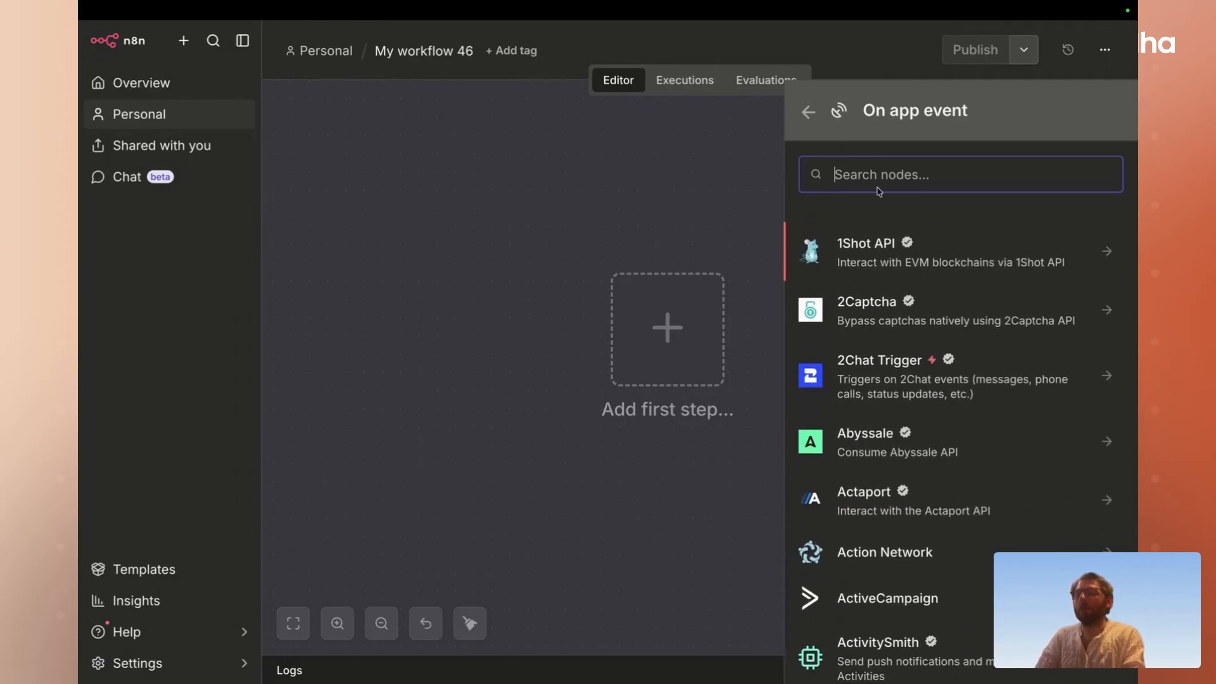
type("shopi")
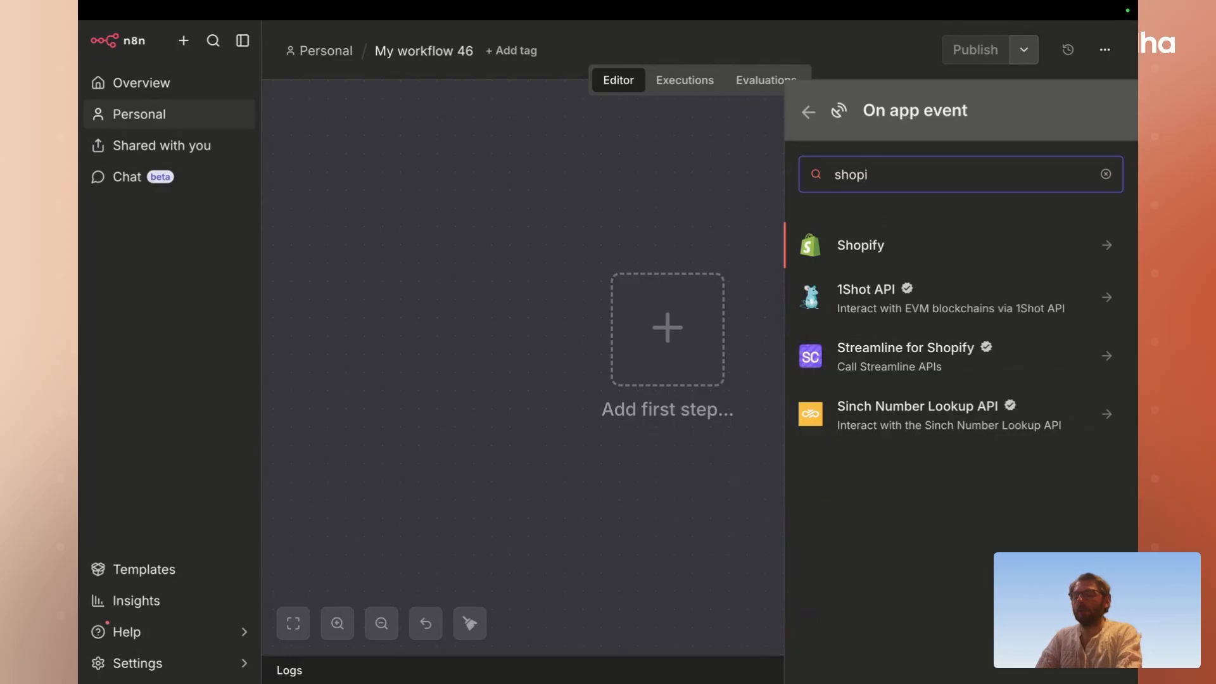
left_click(858, 249)
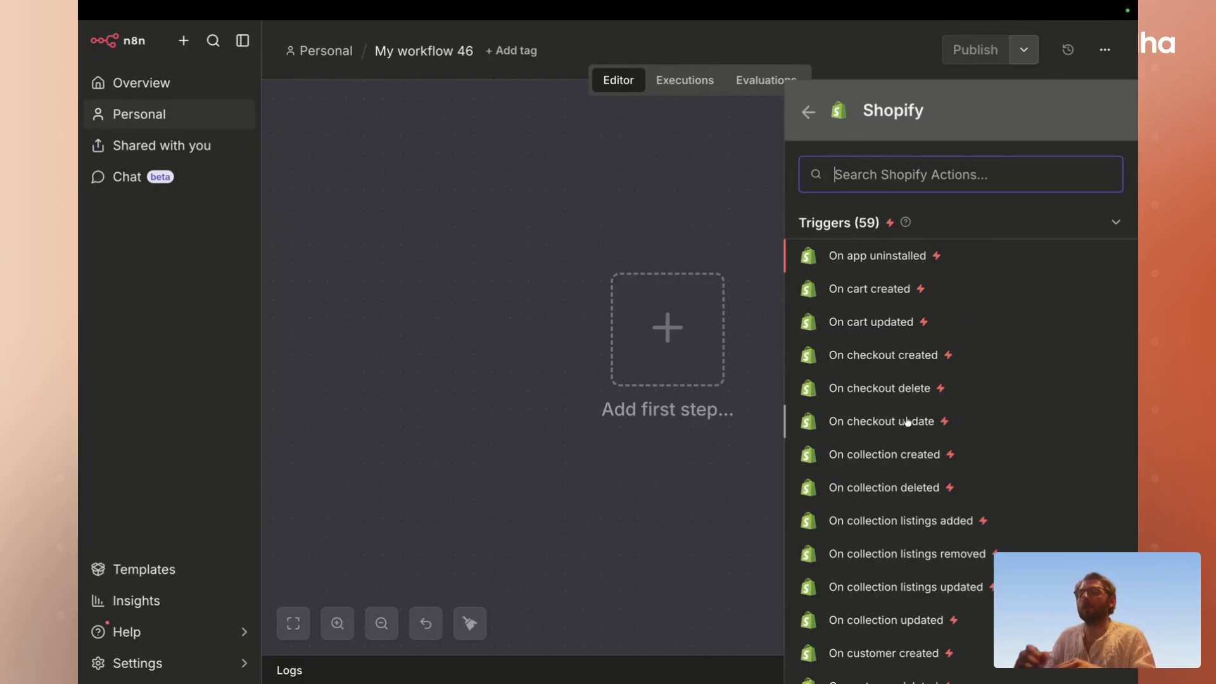
scroll(905, 470, "down", 5)
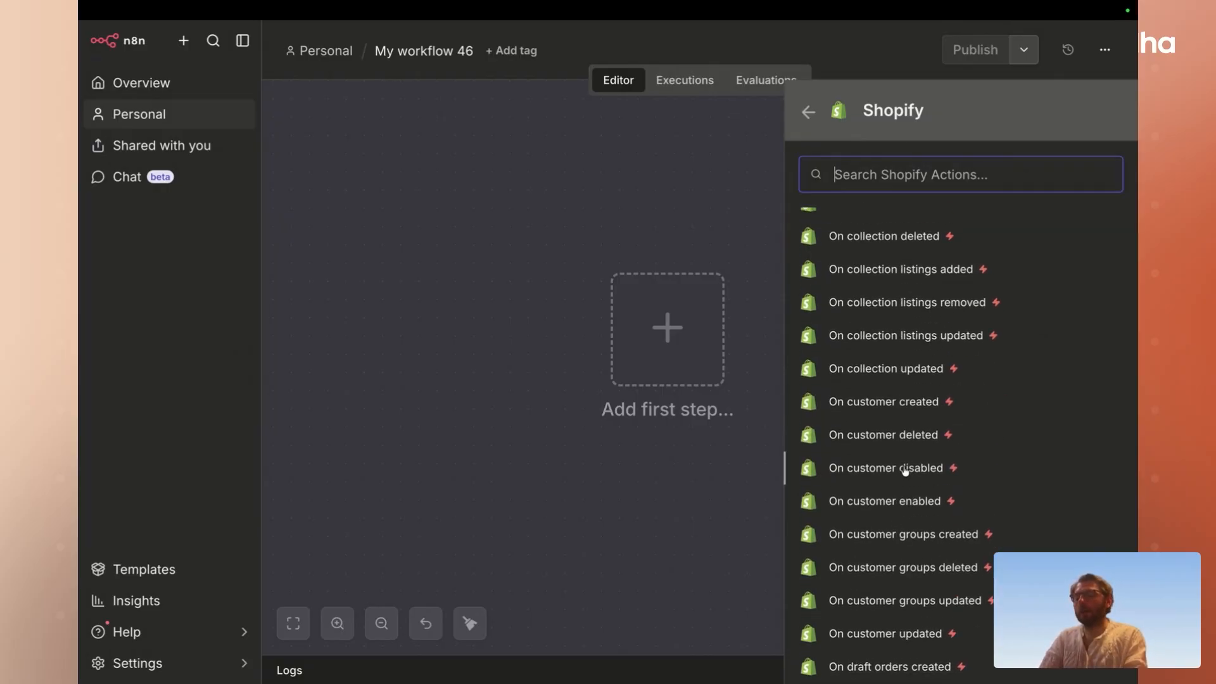
scroll(905, 471, "down", 4)
type("chc")
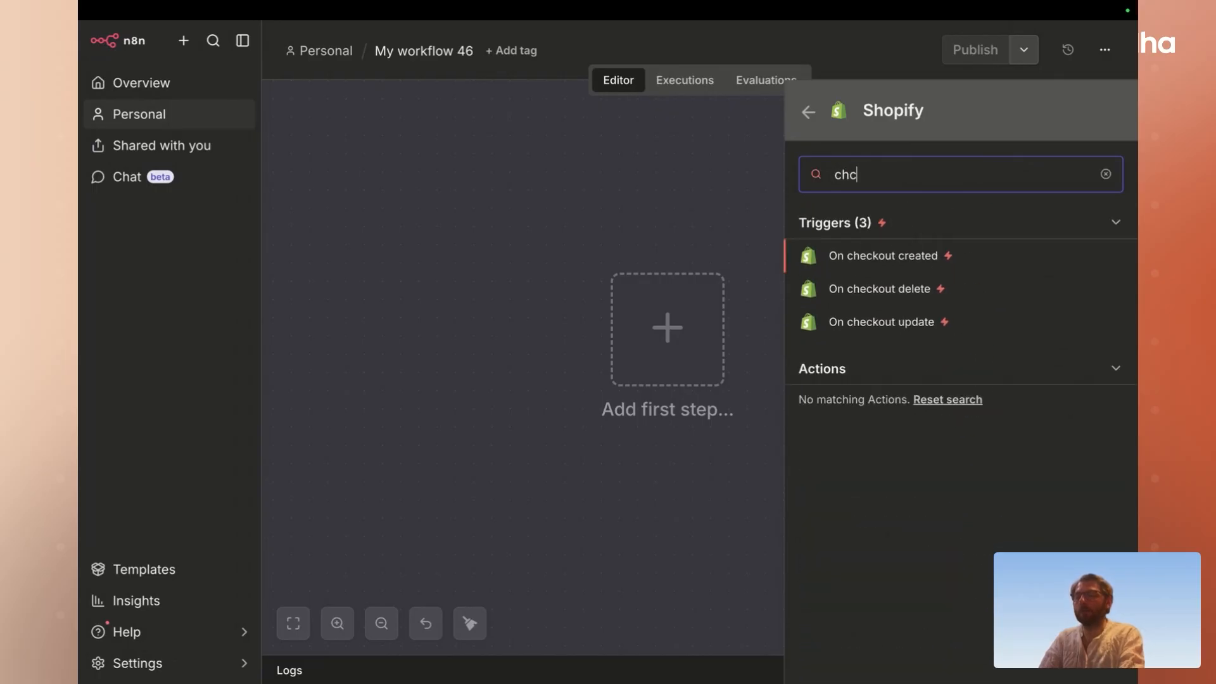
left_click(898, 259)
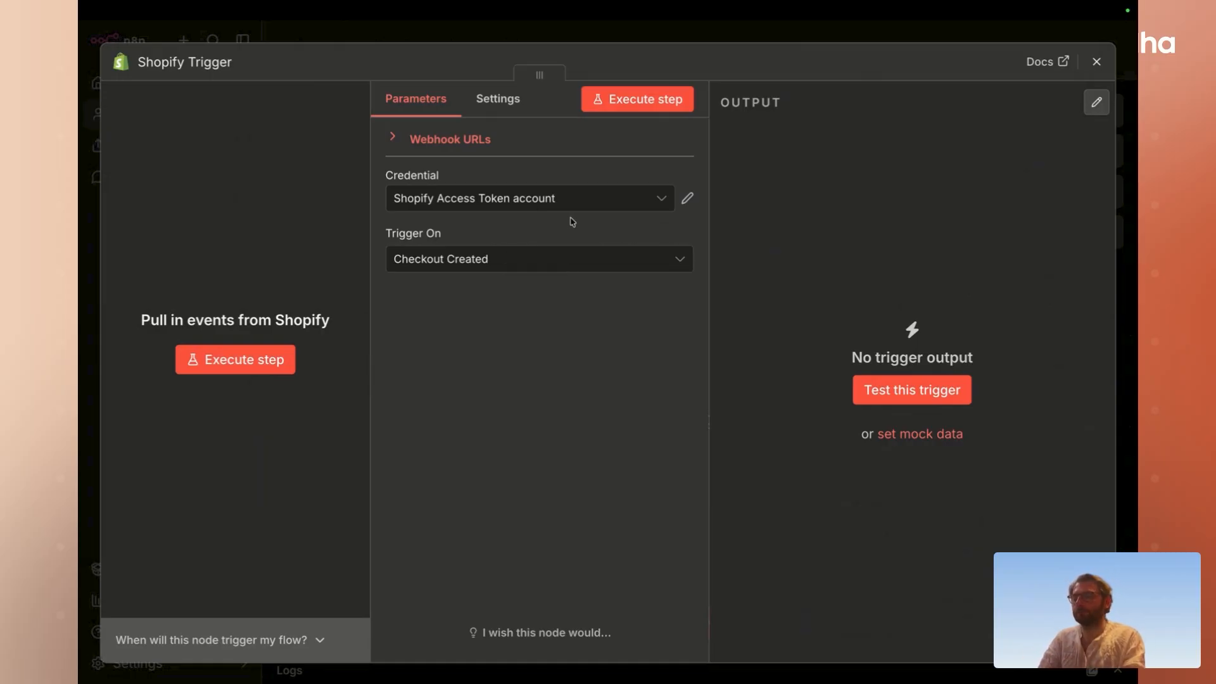
- Delete the existing Shopify Access Token account credential from the Shopify Trigger
left_click(687, 200)
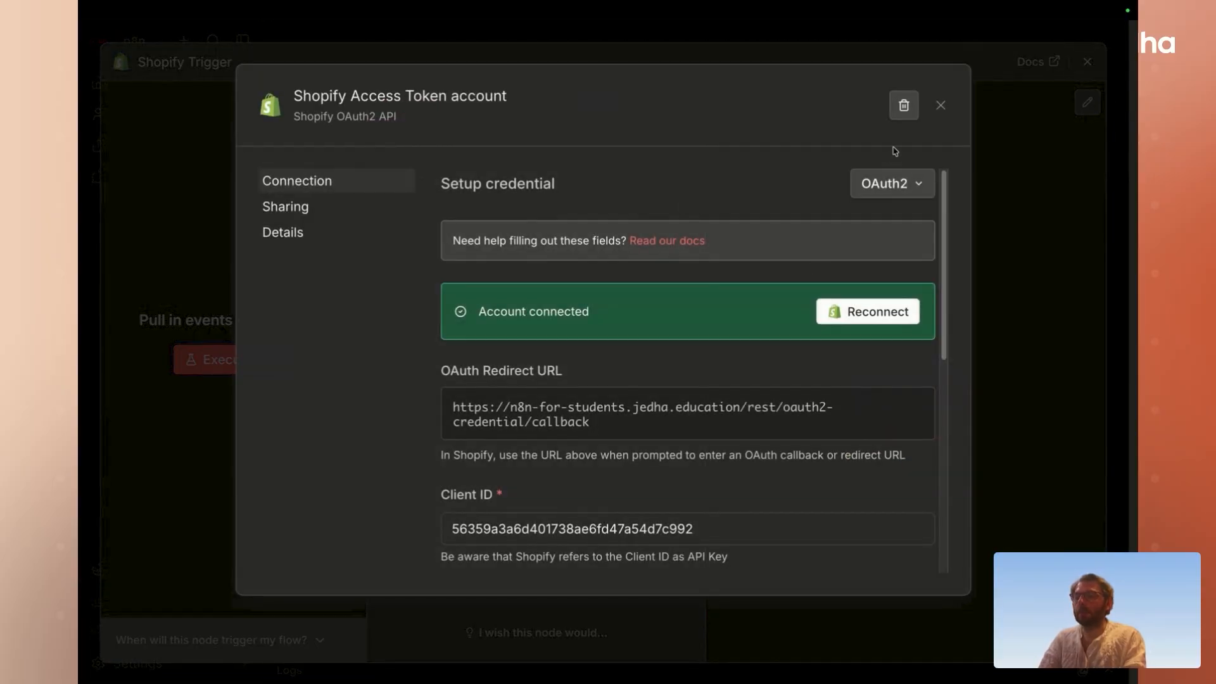
left_click(903, 105)
left_click(740, 391)
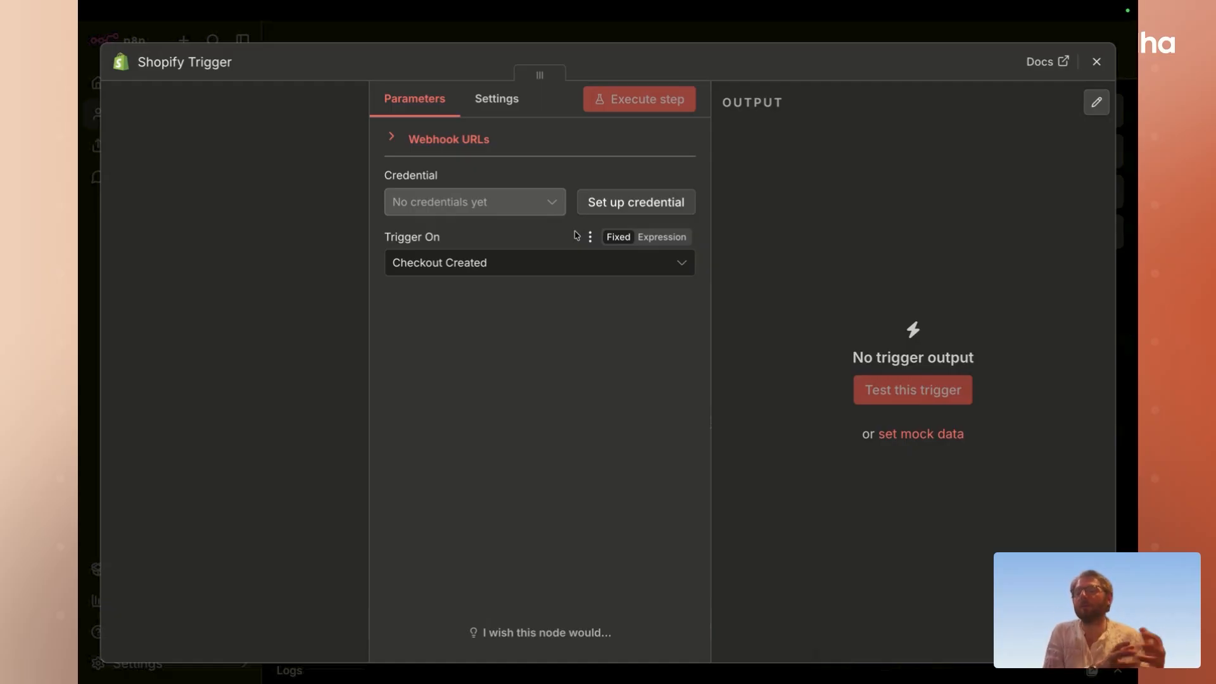
- Start a new Shopify credential for the trigger and set its authentication method to OAuth2
left_click(625, 206)
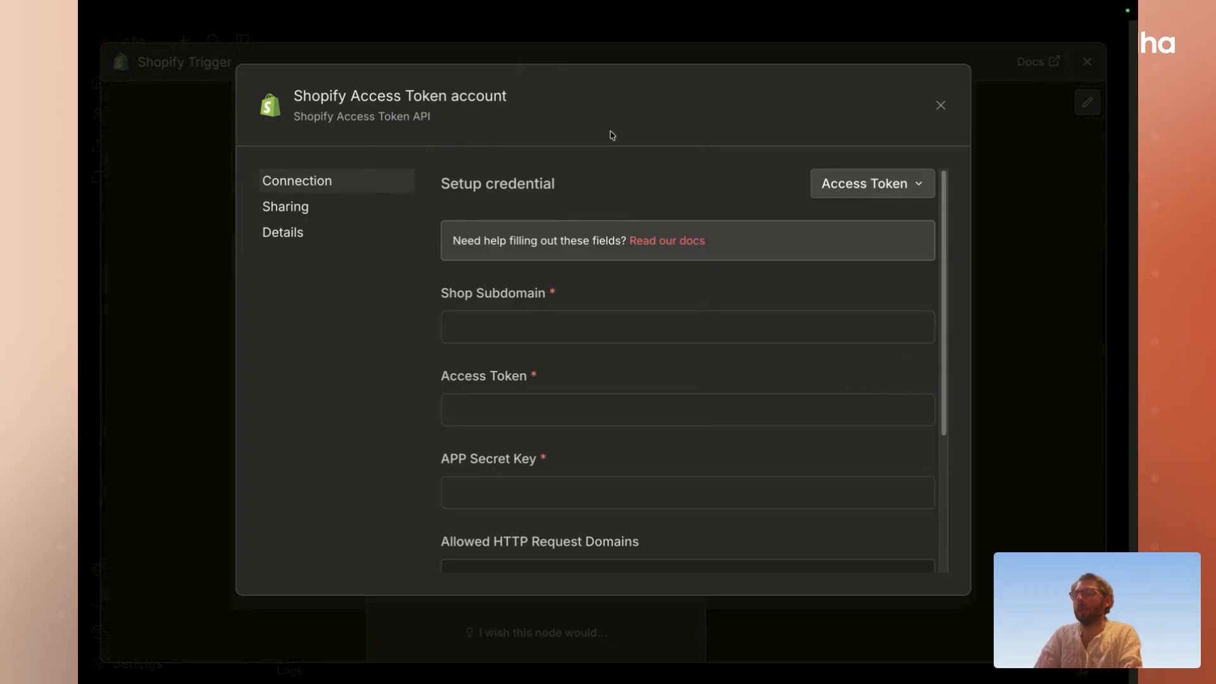
scroll(583, 190, "down", 1)
scroll(583, 190, "up", 1)
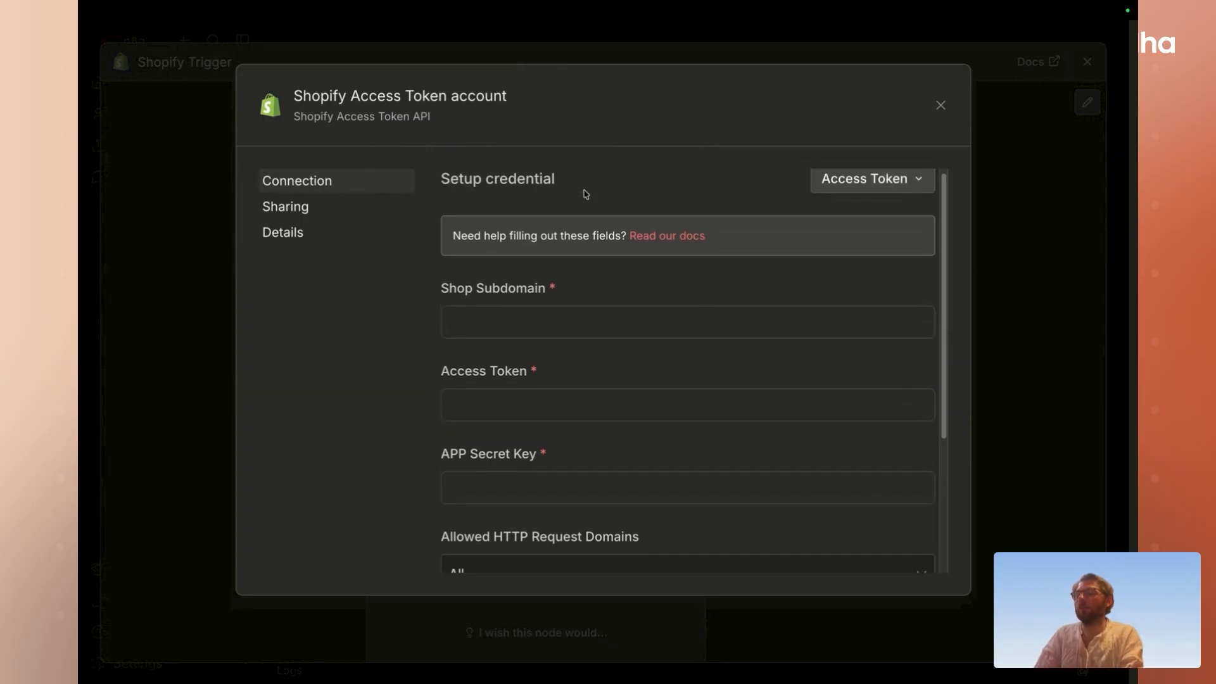
scroll(598, 272, "down", 1)
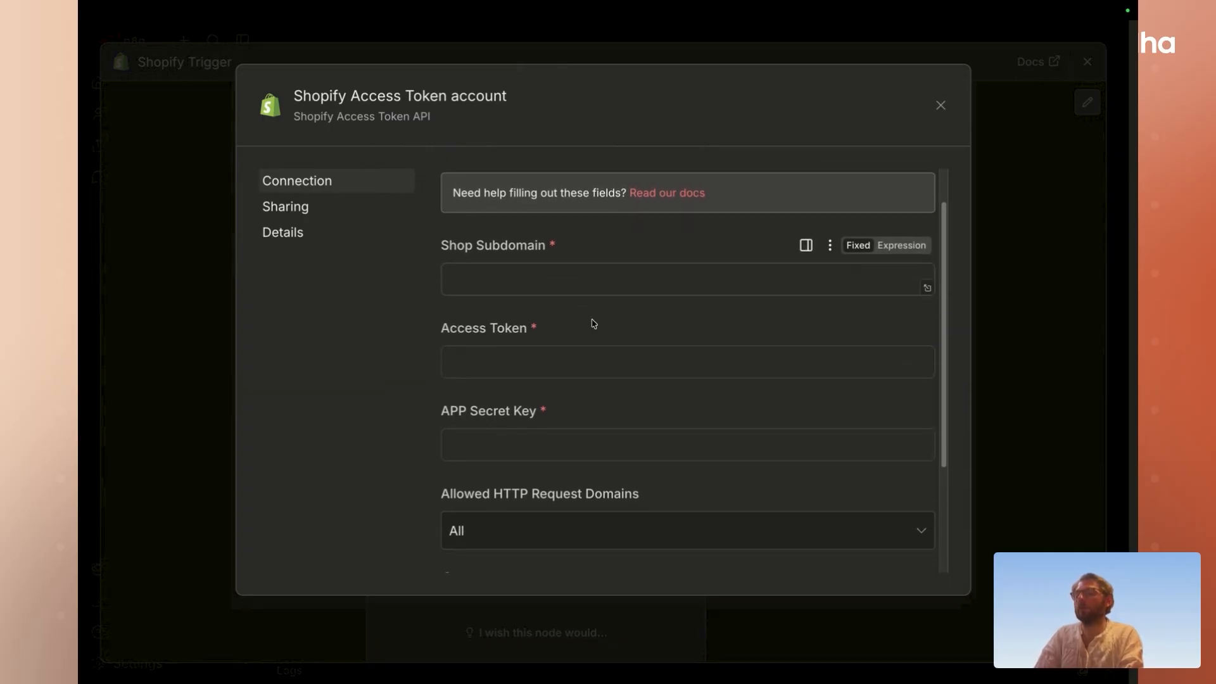
scroll(542, 430, "up", 1)
scroll(540, 449, "up", 1)
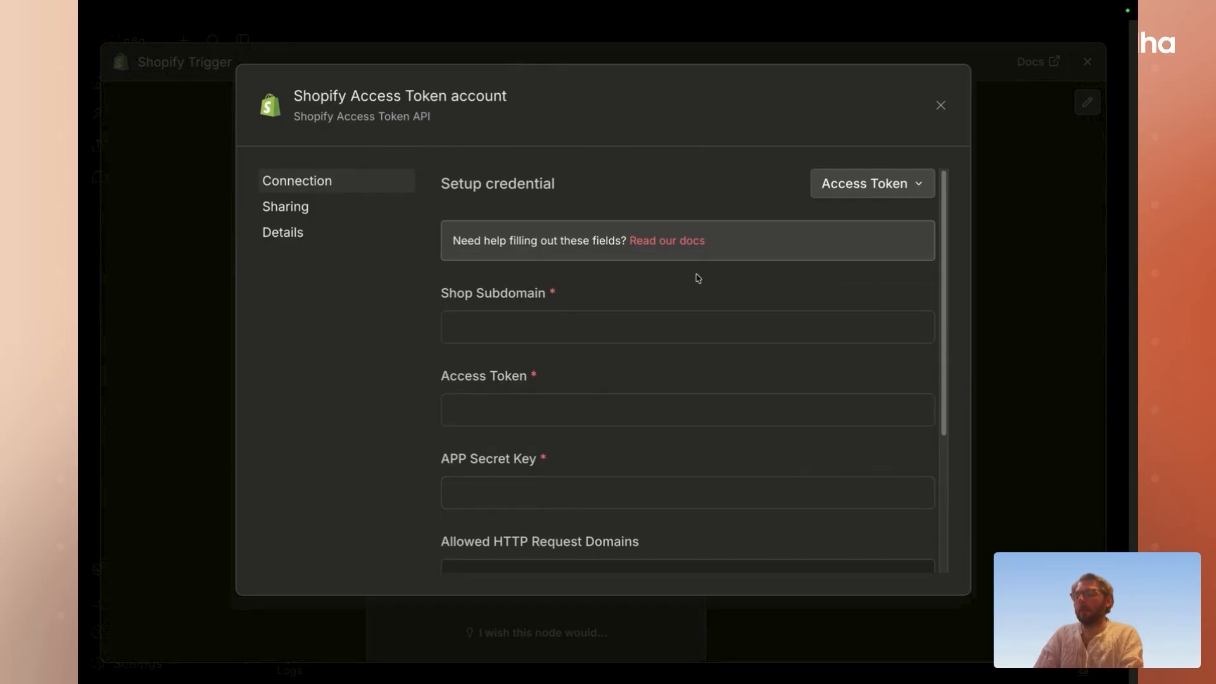
left_click(853, 184)
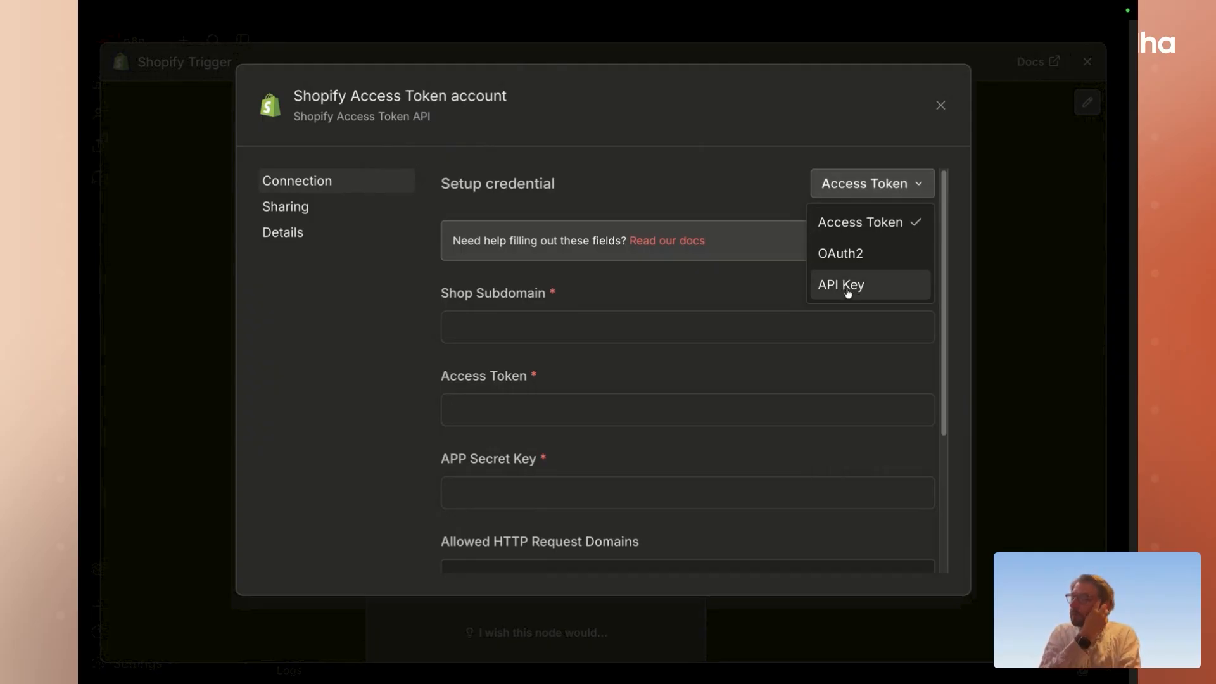
left_click(839, 255)
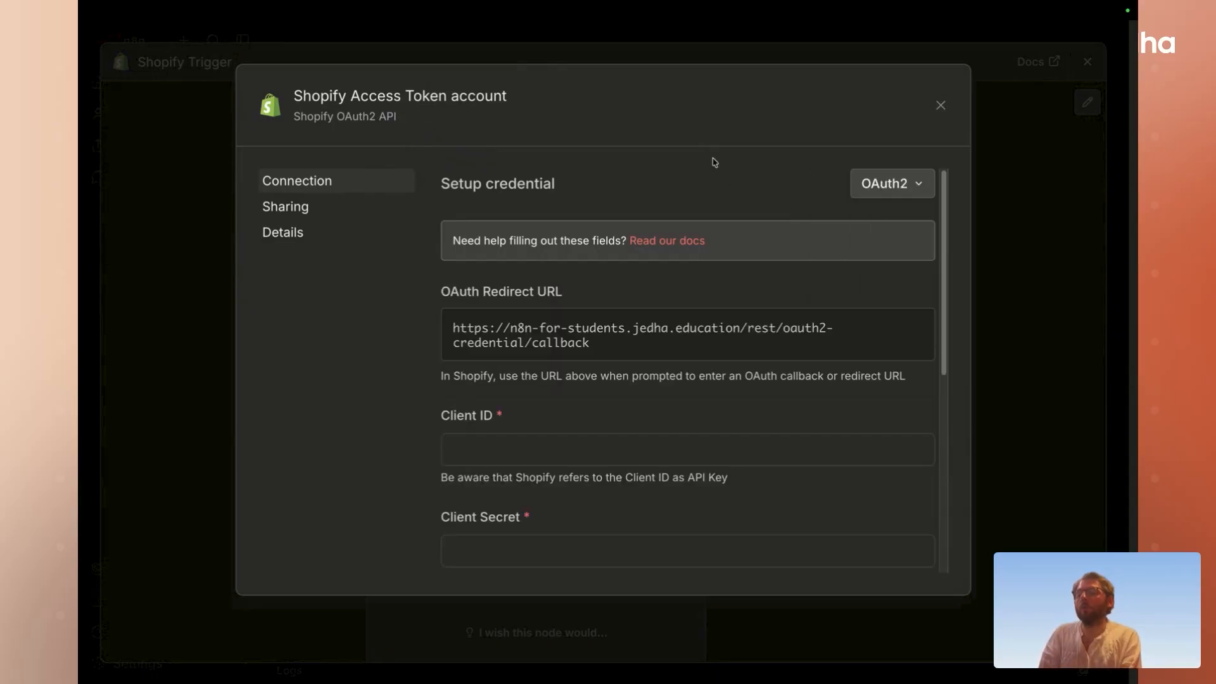
scroll(701, 259, "down", 1)
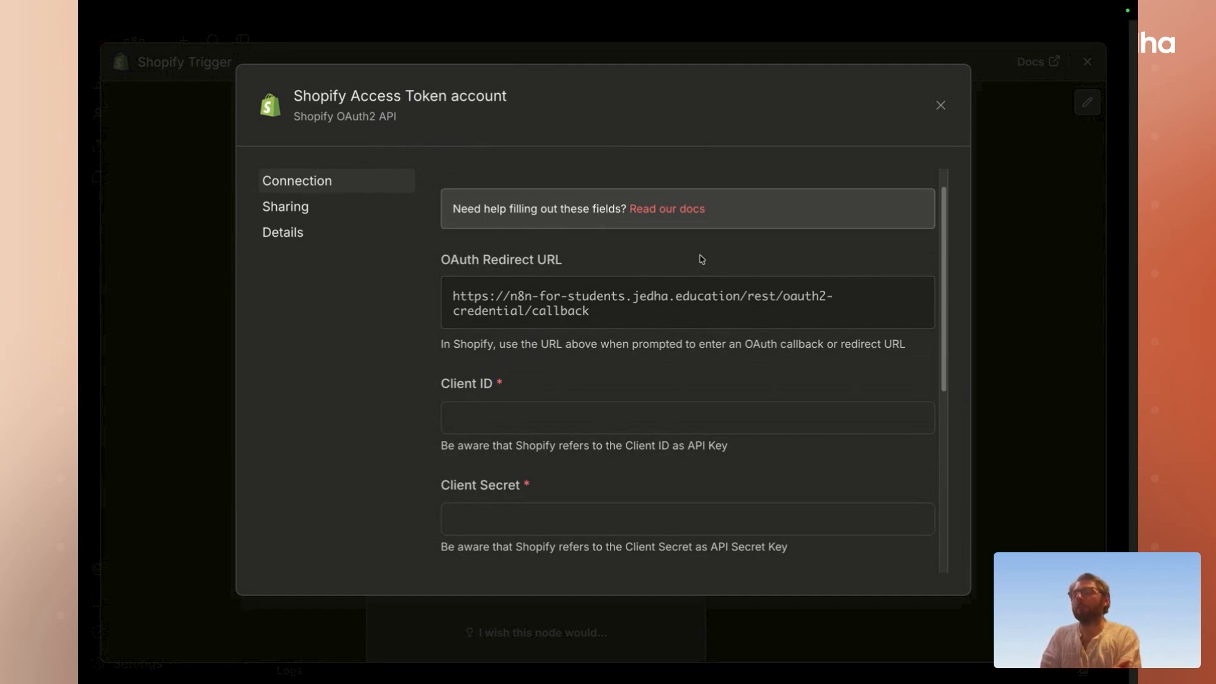
scroll(774, 244, "up", 1)
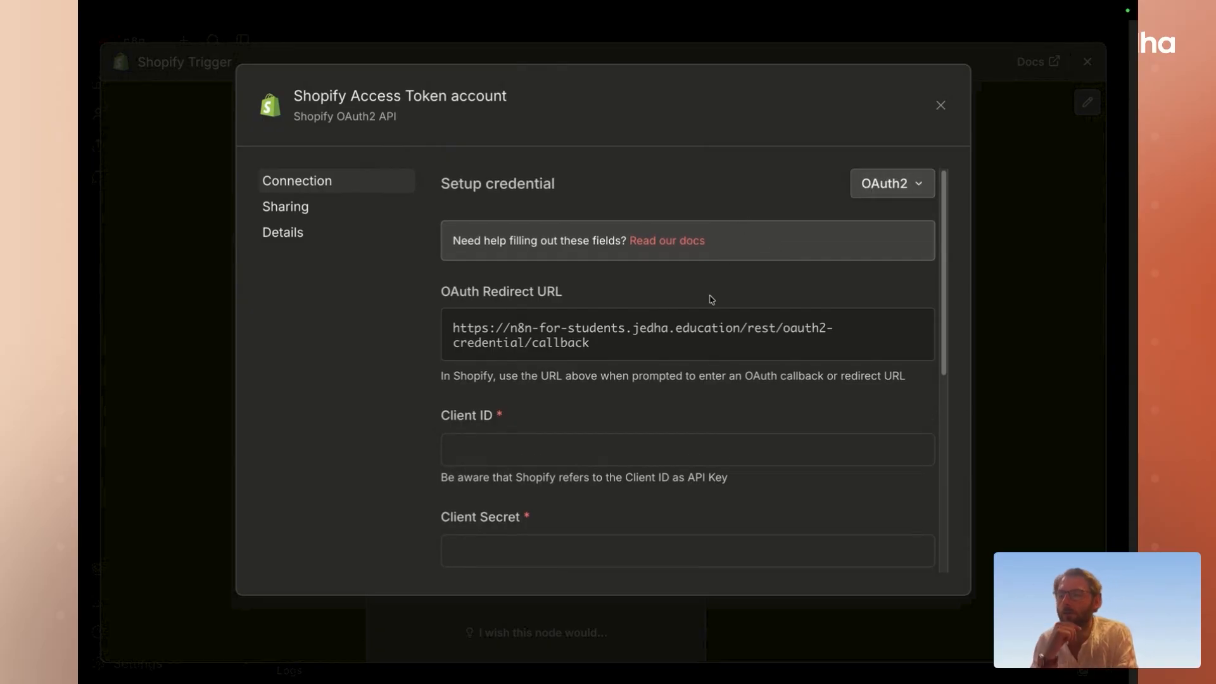
scroll(711, 299, "down", 3)
scroll(711, 300, "up", 3)
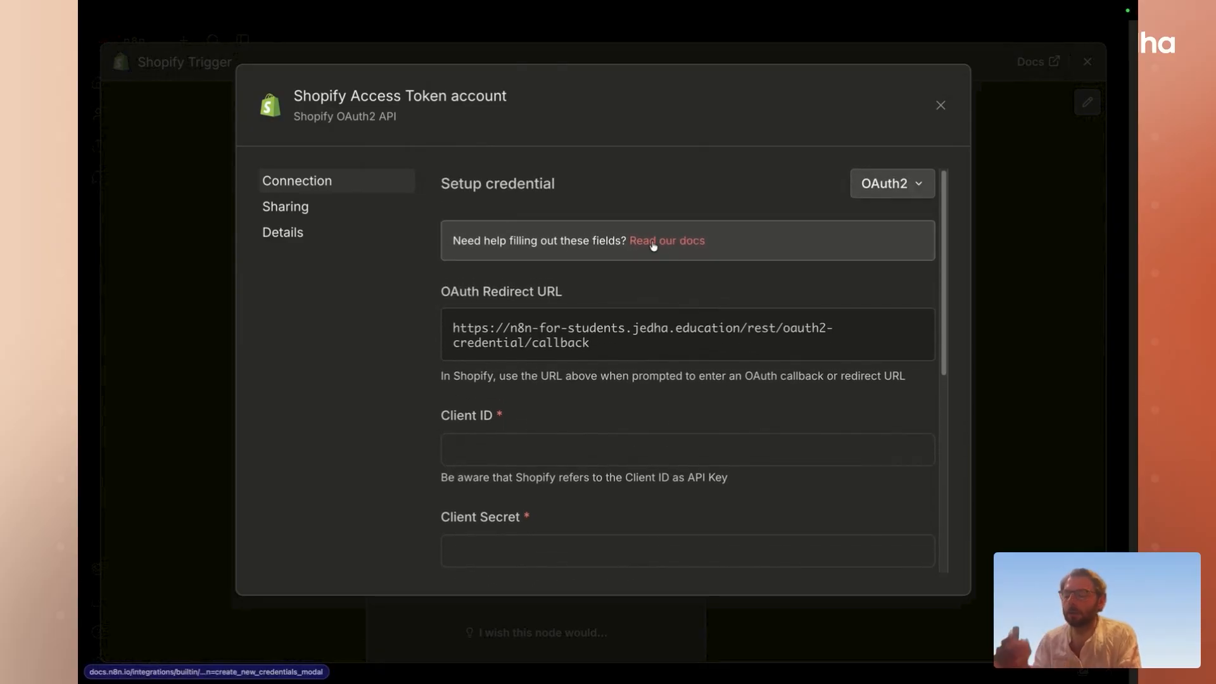
- Open the n8n documentation on Shopify credentials and read the access token and OAuth2 setup instructions
key("super+s")
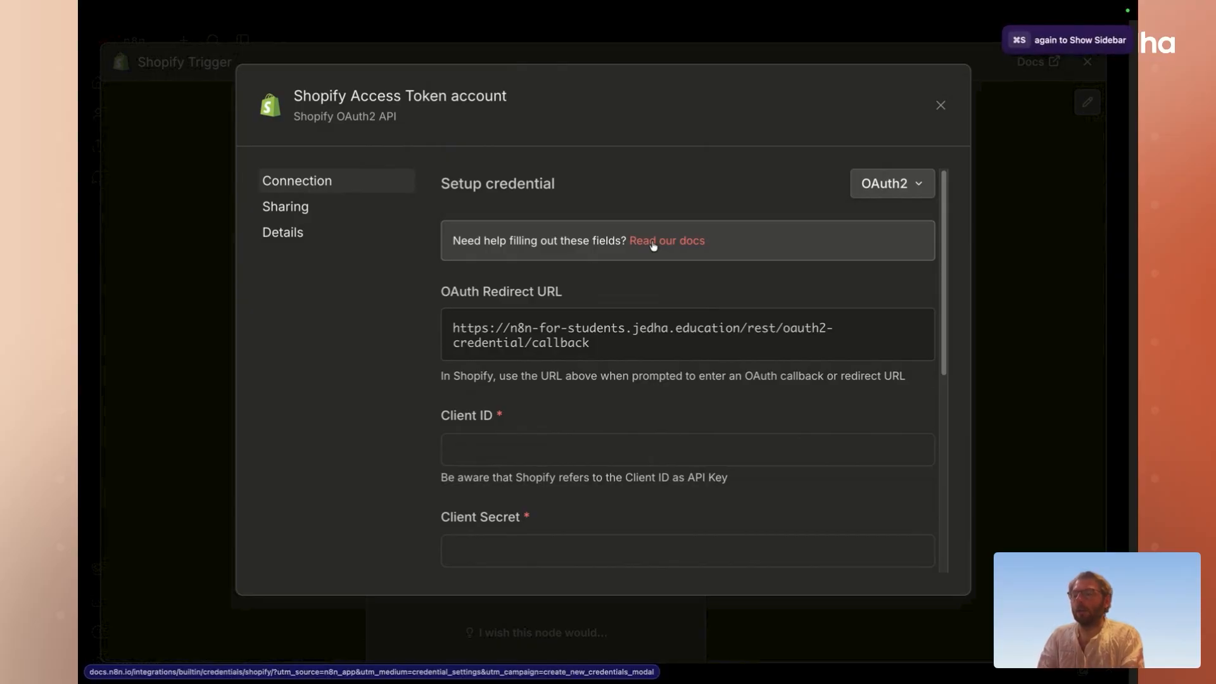
key("super+s")
left_click(784, 248)
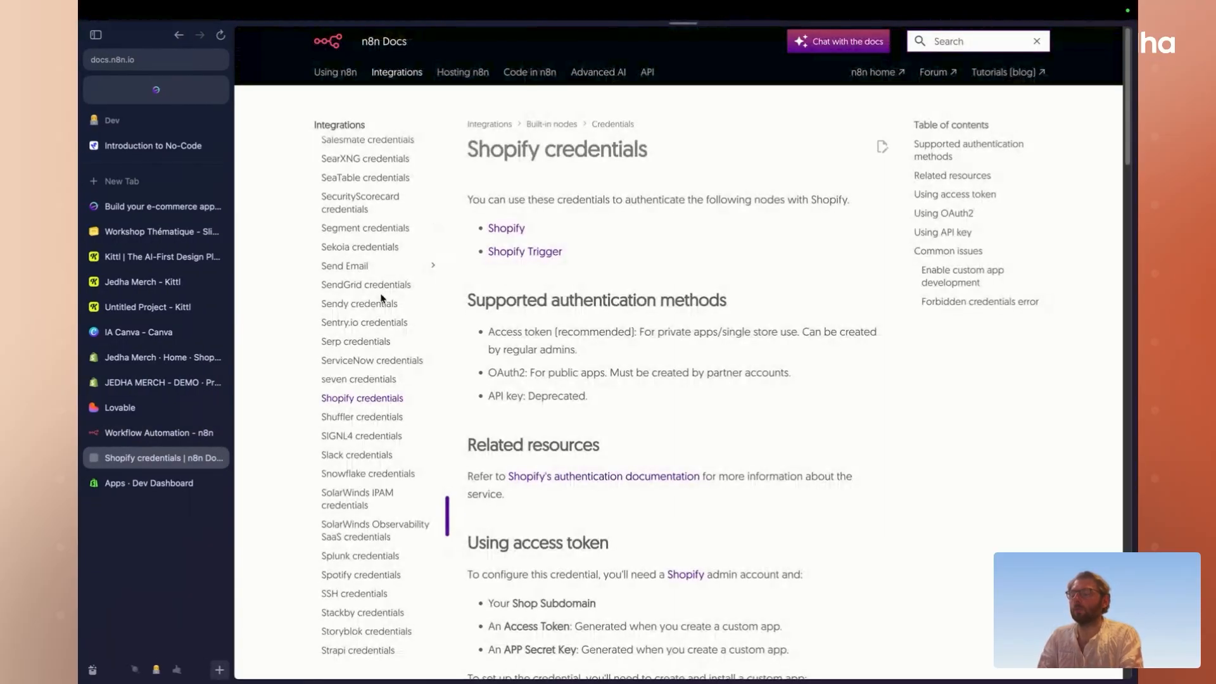
scroll(491, 345, "down", 8)
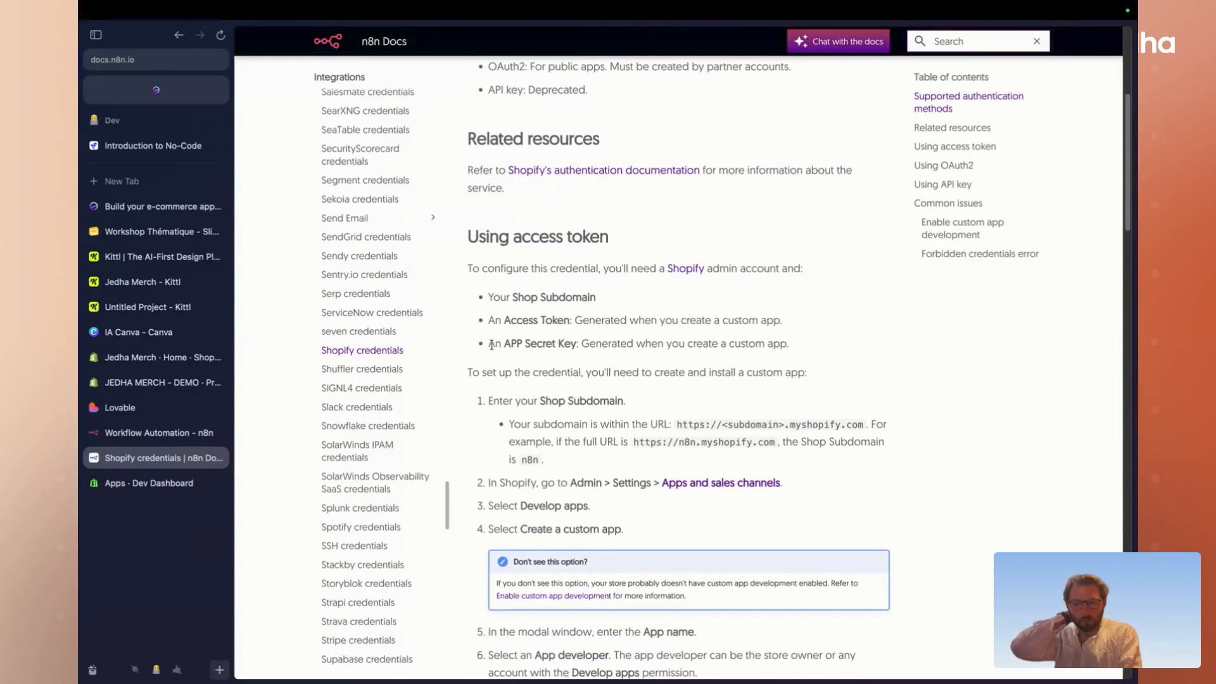
scroll(492, 347, "down", 5)
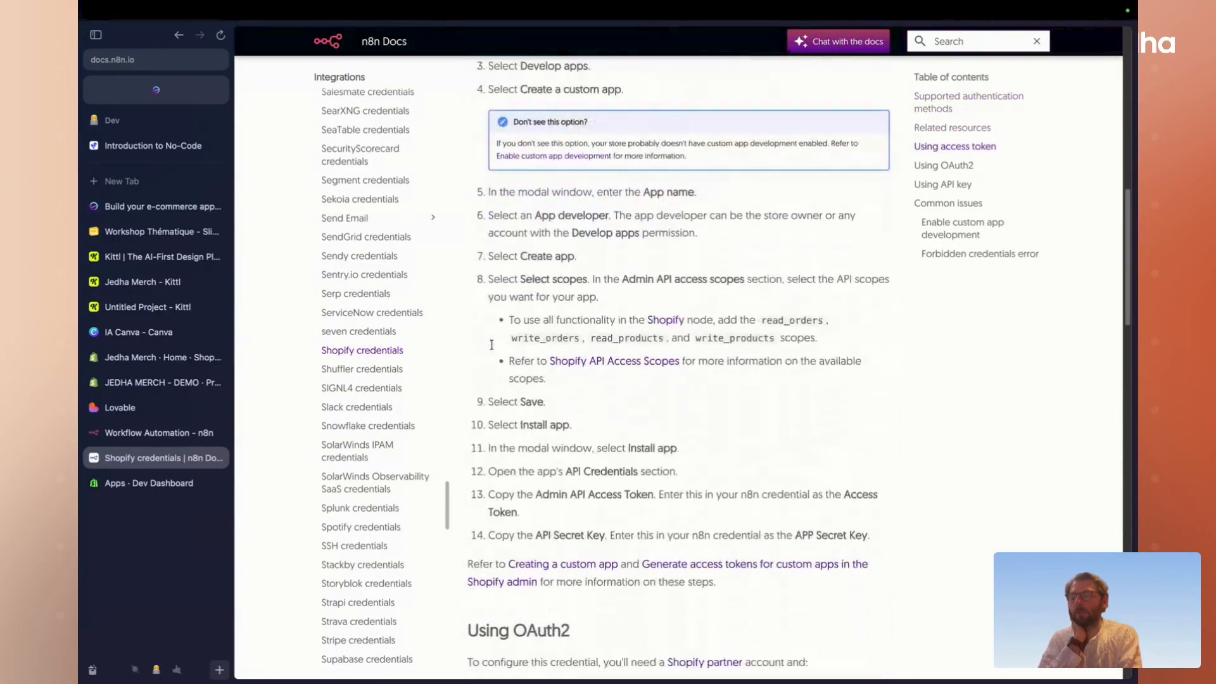
scroll(493, 348, "up", 8)
scroll(493, 348, "down", 11)
left_click_drag(479, 309, 560, 309)
scroll(560, 310, "down", 2)
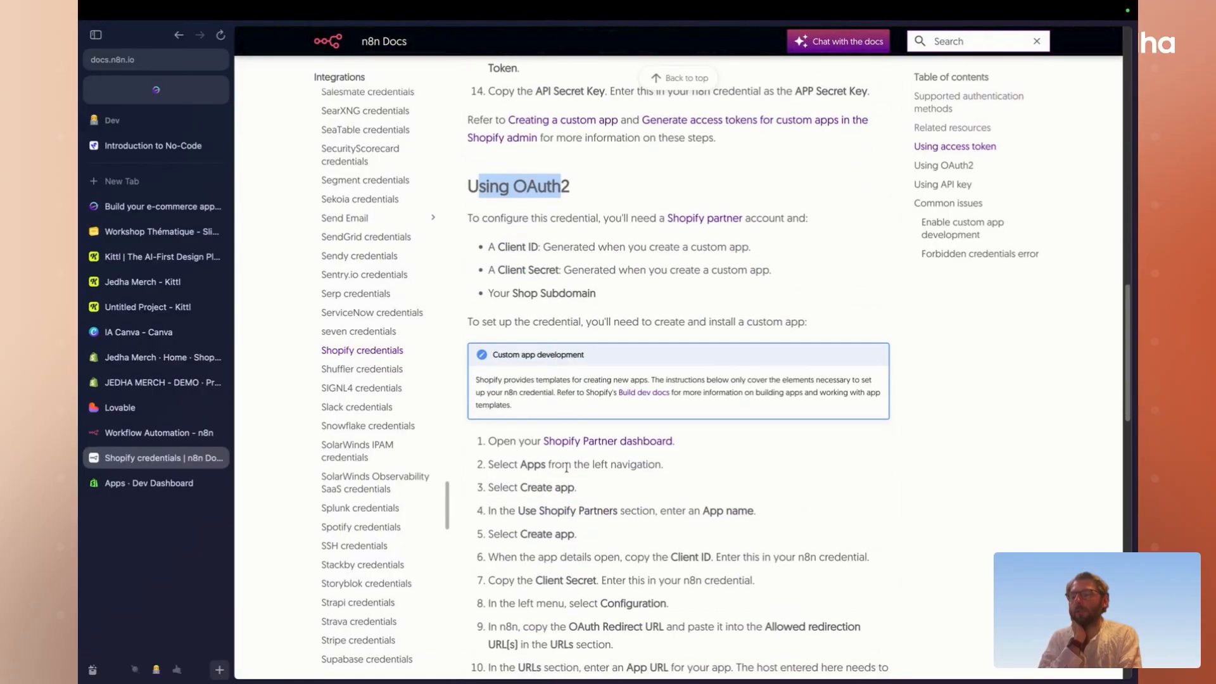
scroll(565, 468, "down", 1)
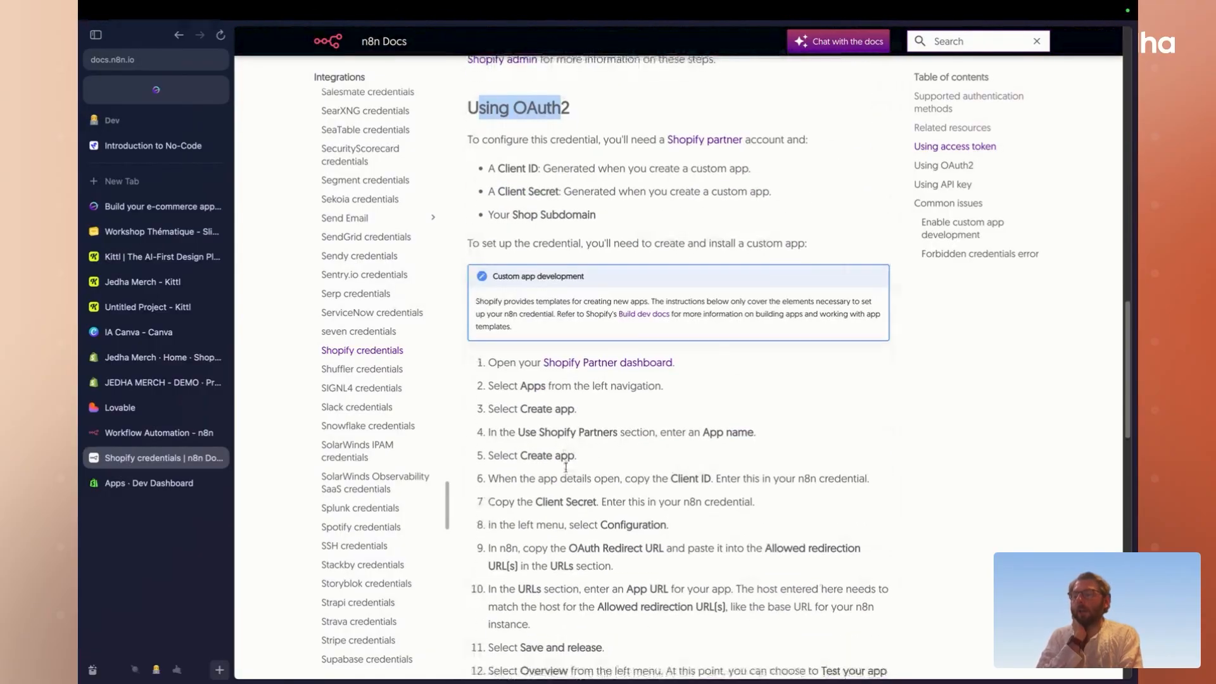
- Return to the n8n credential and review its redirect URL, client ID, client secret and shop subdomain fields
left_click(158, 432)
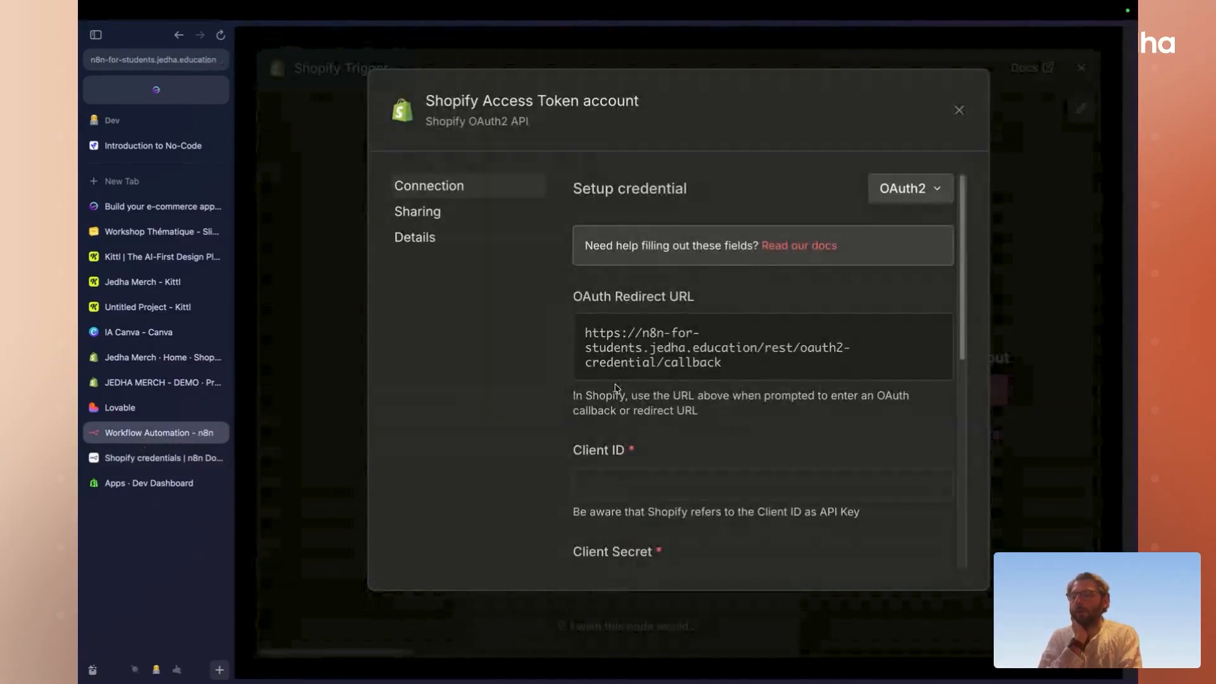
scroll(741, 362, "down", 5)
scroll(754, 359, "up", 2)
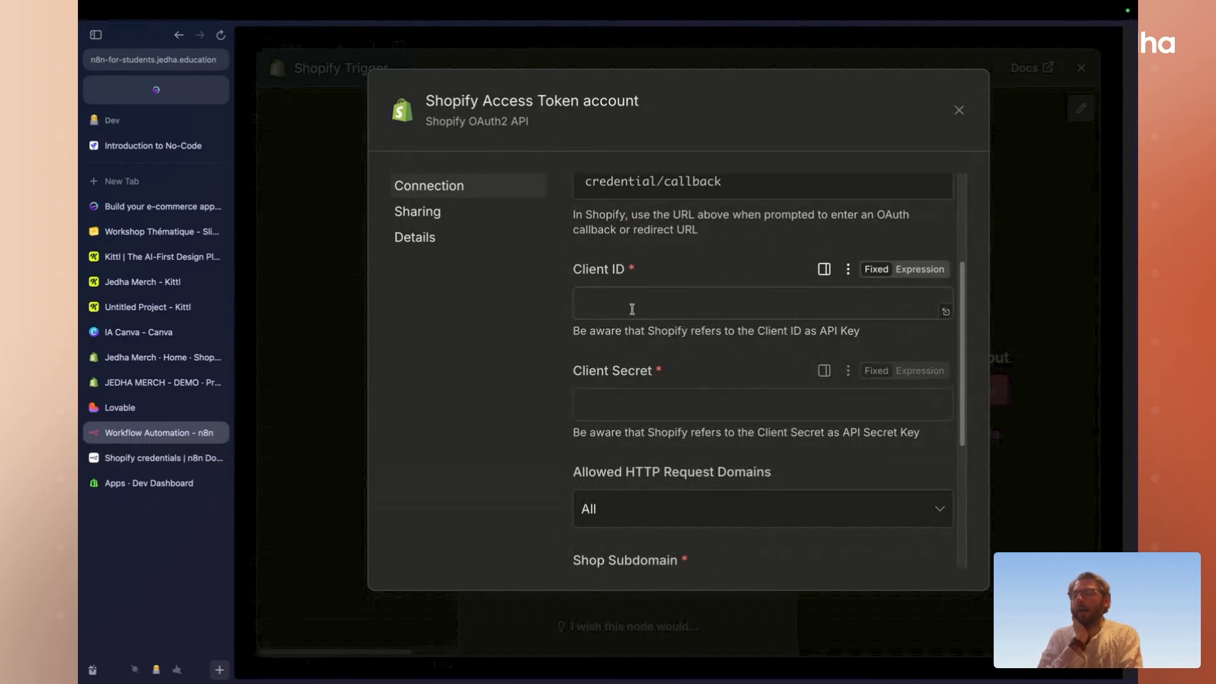
scroll(644, 412, "down", 2)
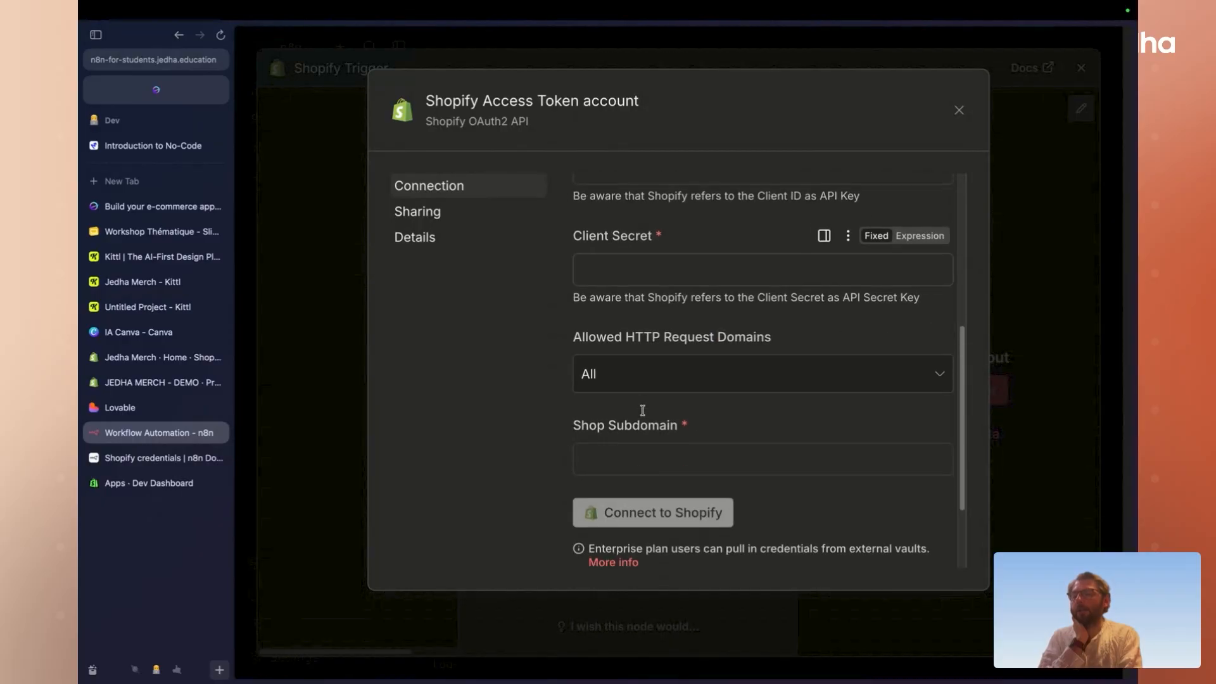
scroll(639, 435, "up", 3)
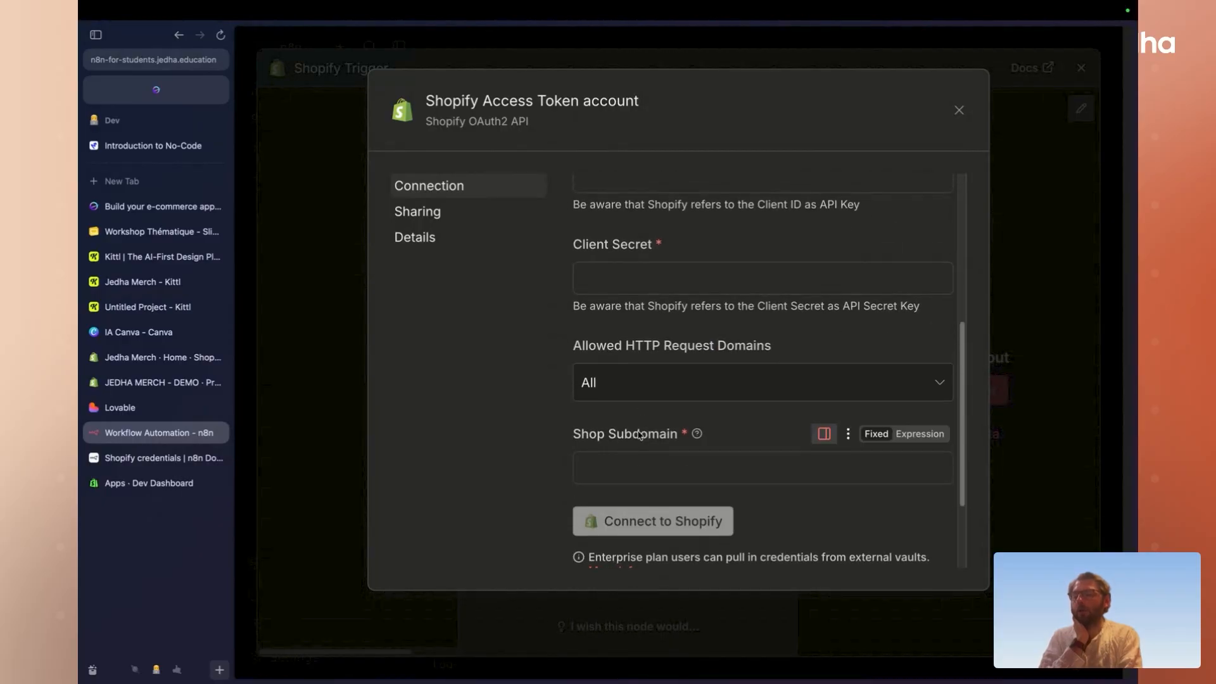
scroll(718, 260, "up", 1)
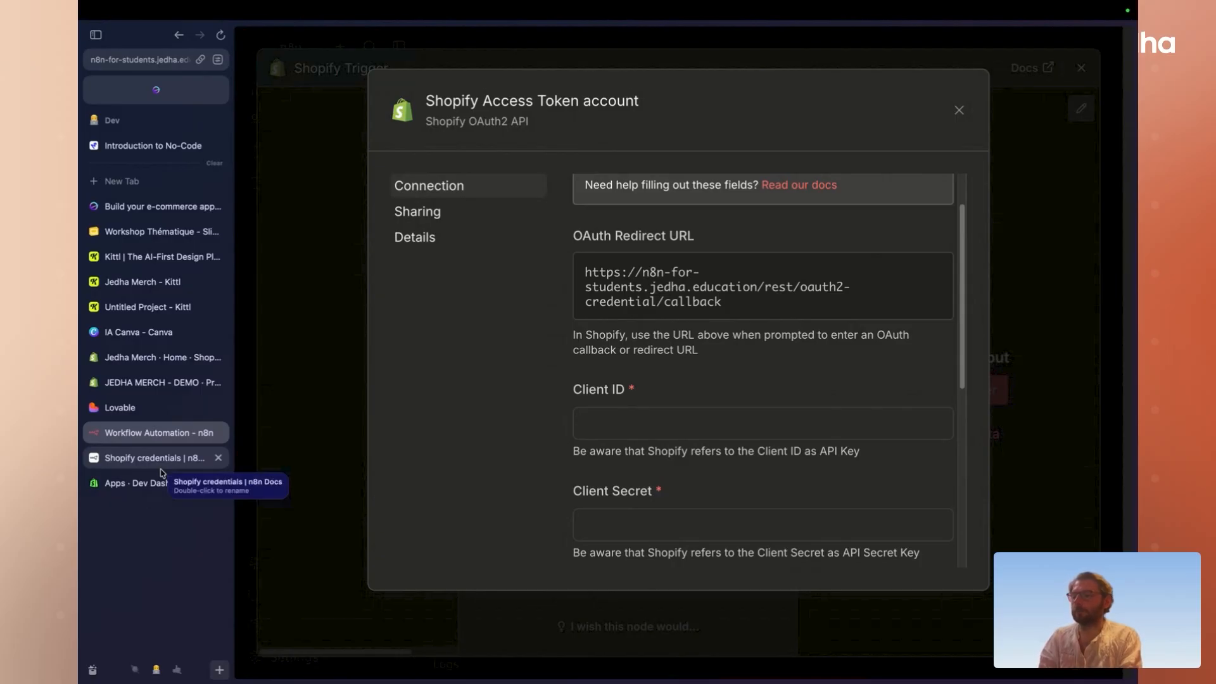
- Switch to the Jedha Merch Shopify admin and open the Dev Dashboard from the store's app development settings
left_click(151, 358)
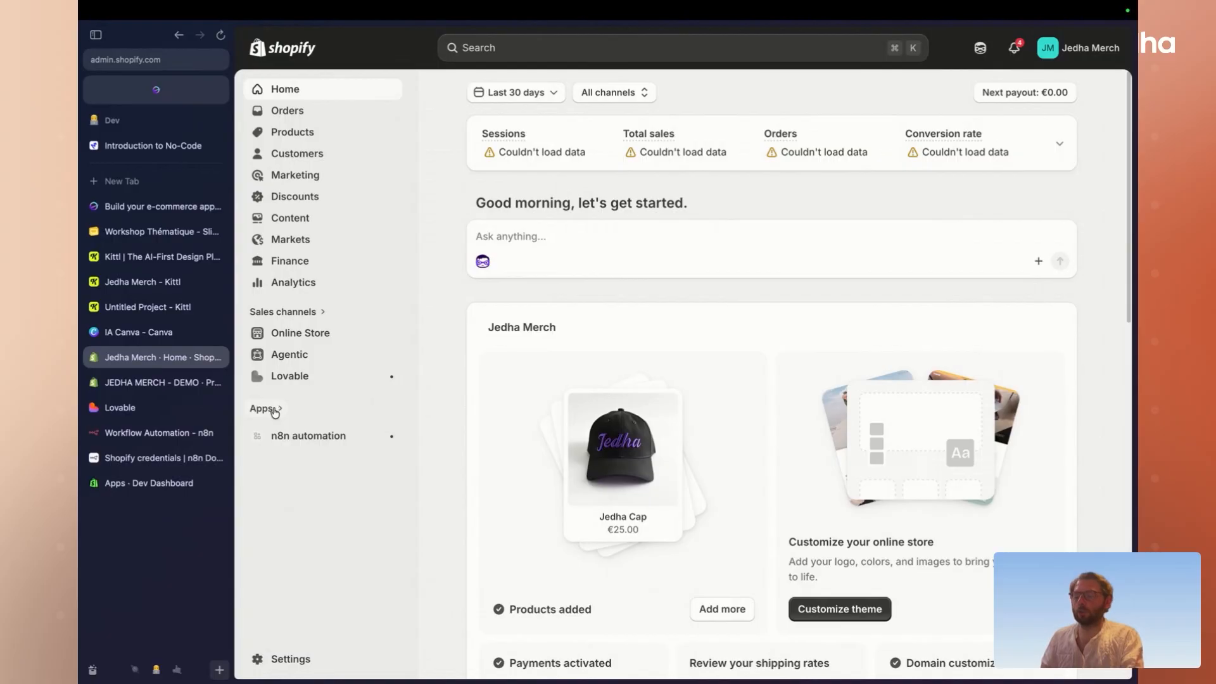
key("super+plus")
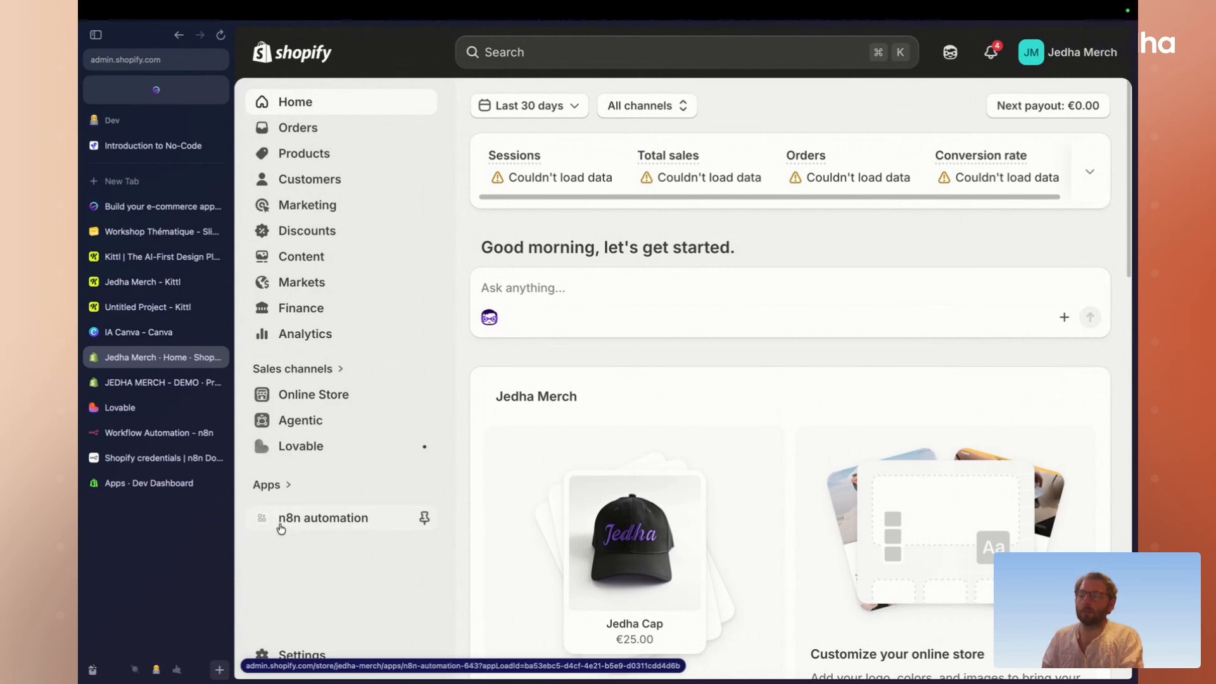
left_click(288, 491)
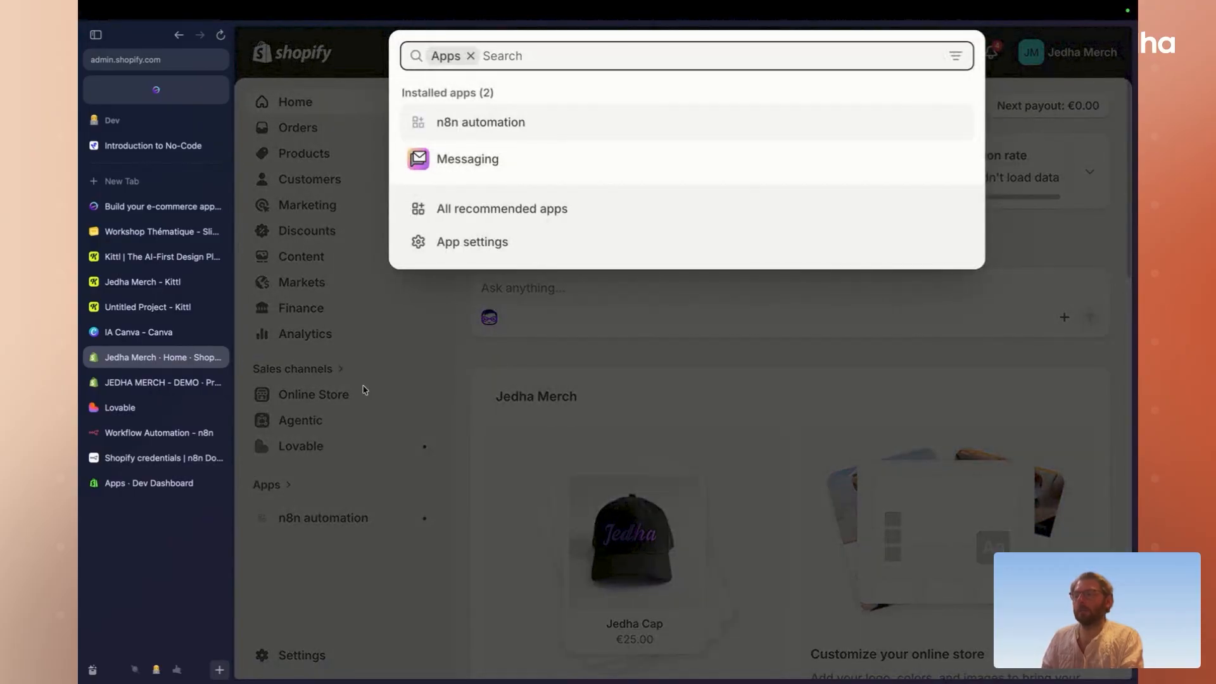
left_click(465, 257)
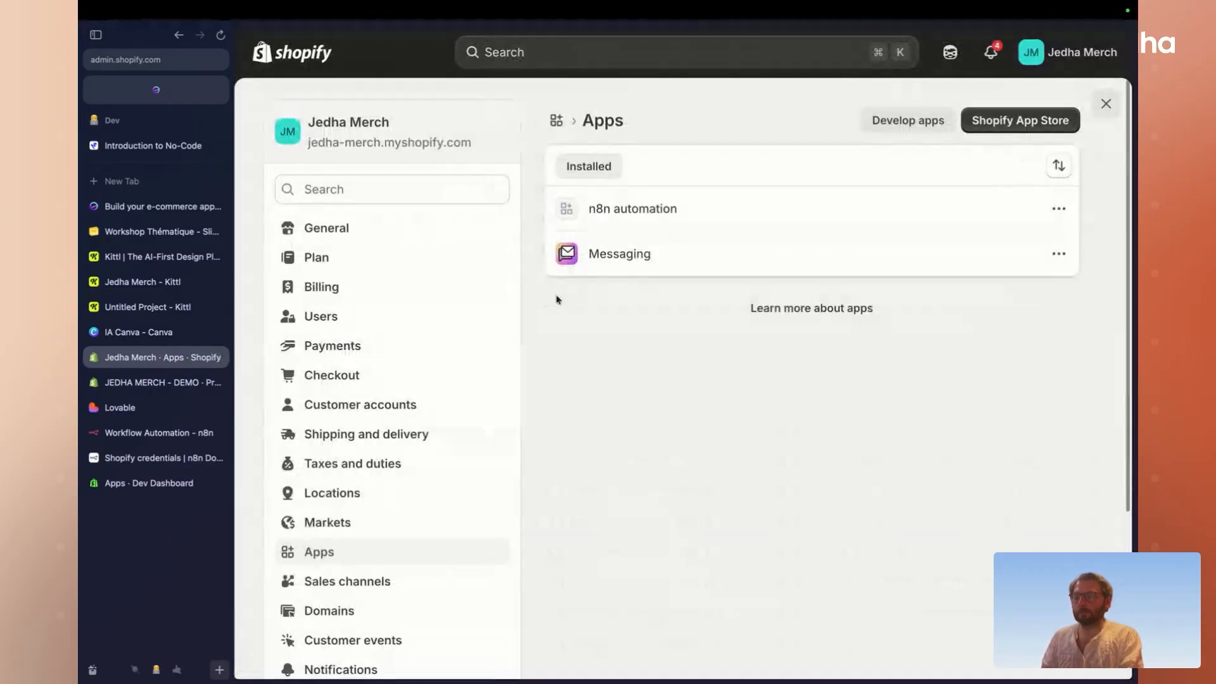
left_click(898, 124)
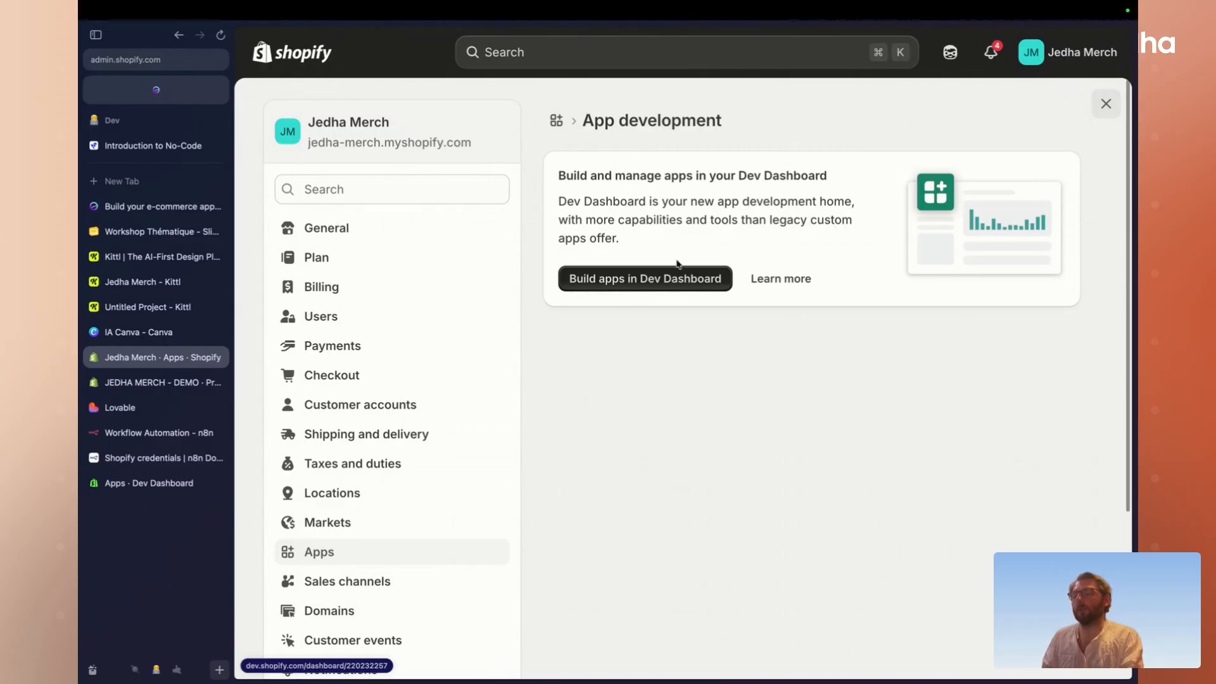
left_click(1070, 52)
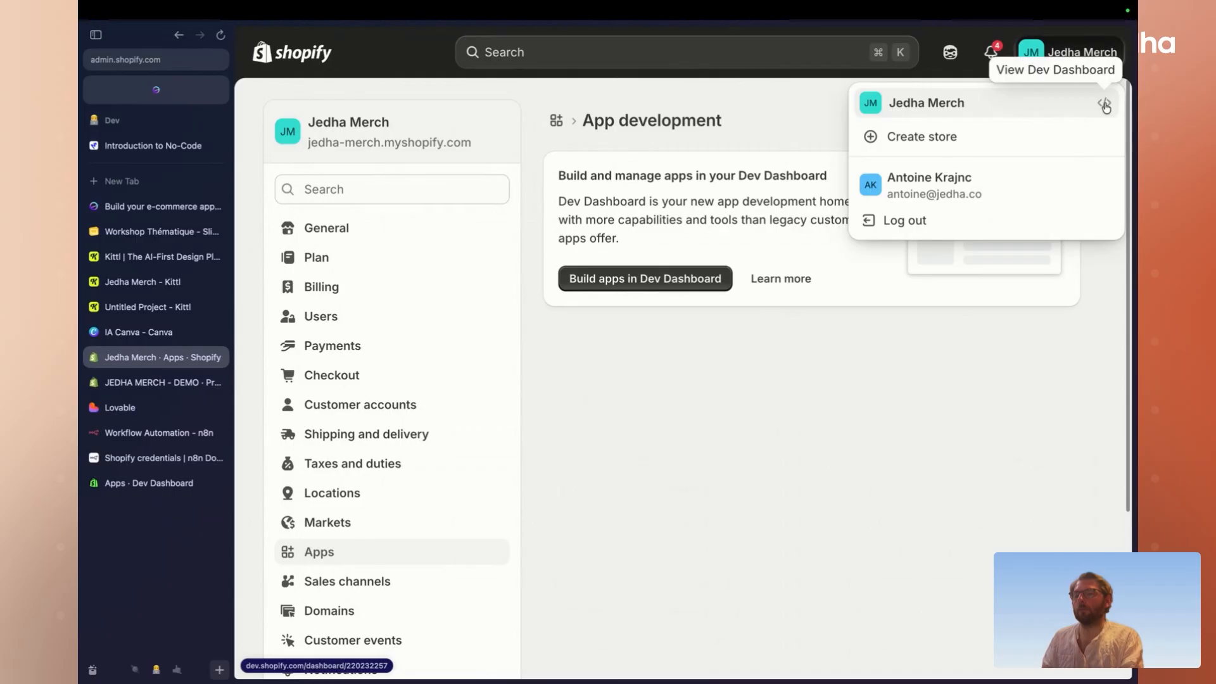
left_click(646, 277)
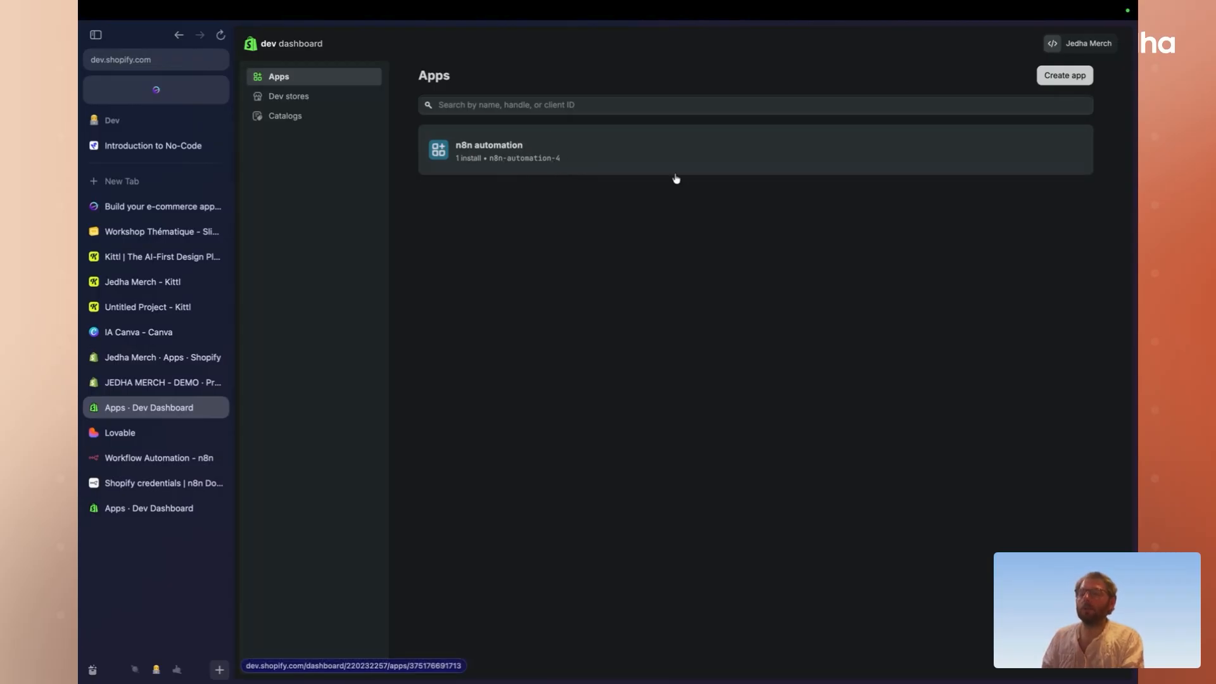
- Create a new app named "n8n automation - DEMO" in the Dev Dashboard
left_click(1064, 75)
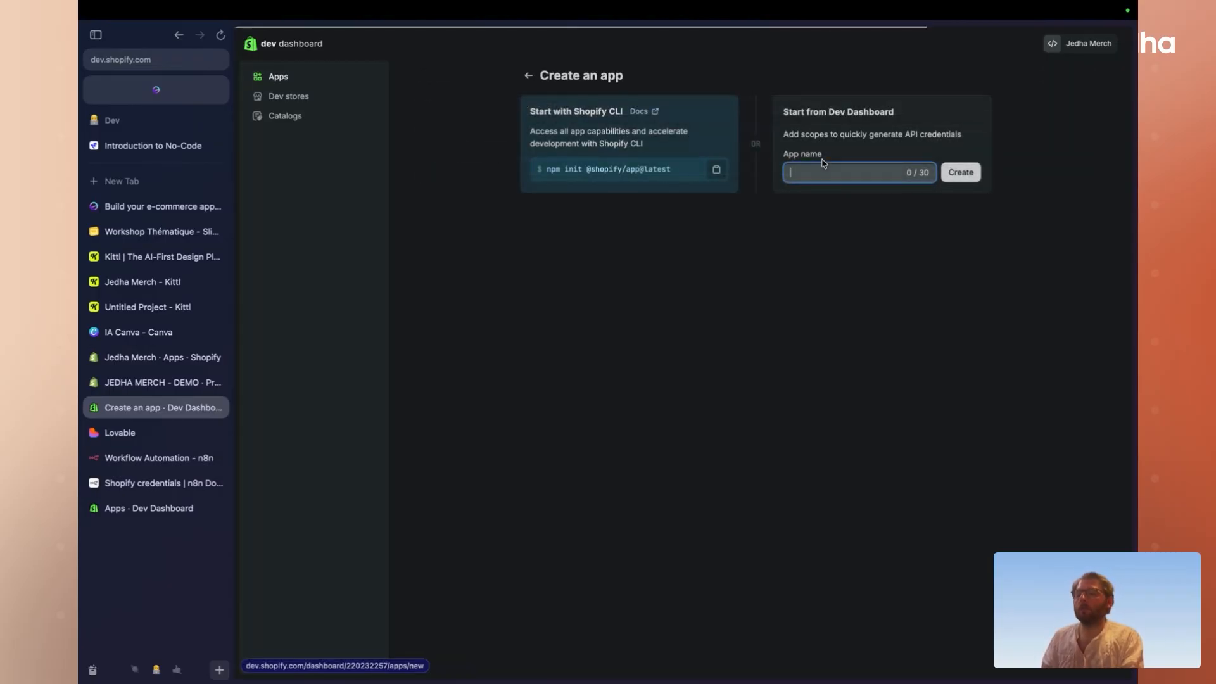
type("n")
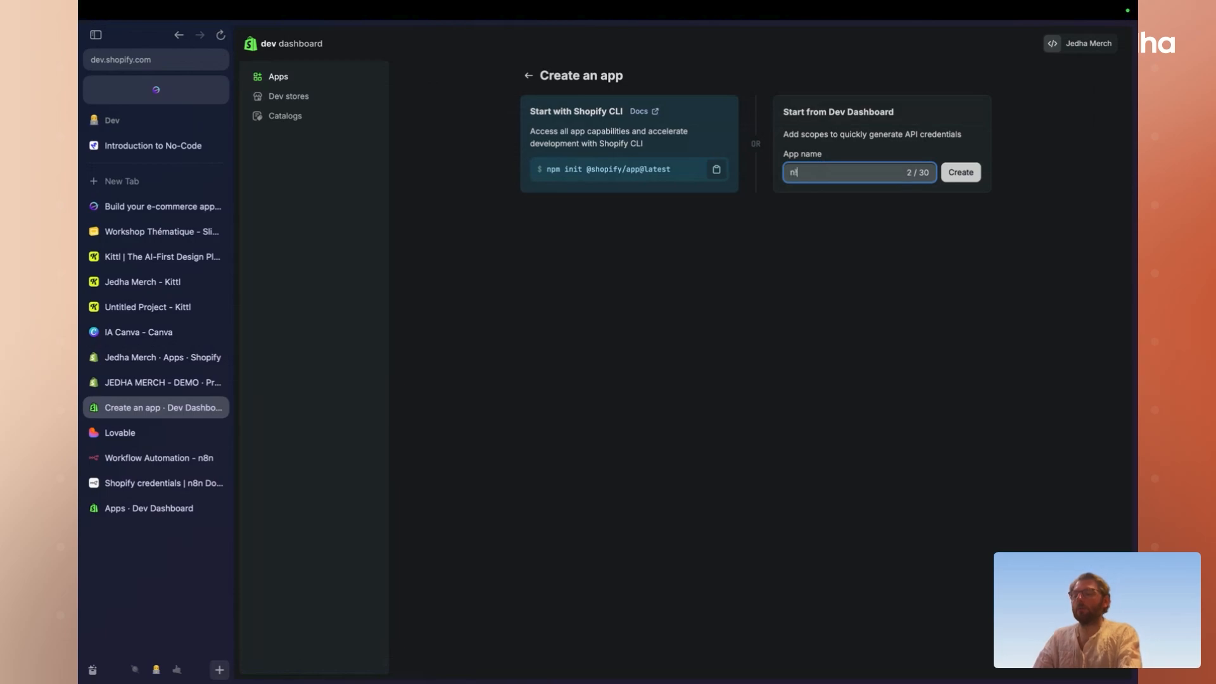
type("8n automation -")
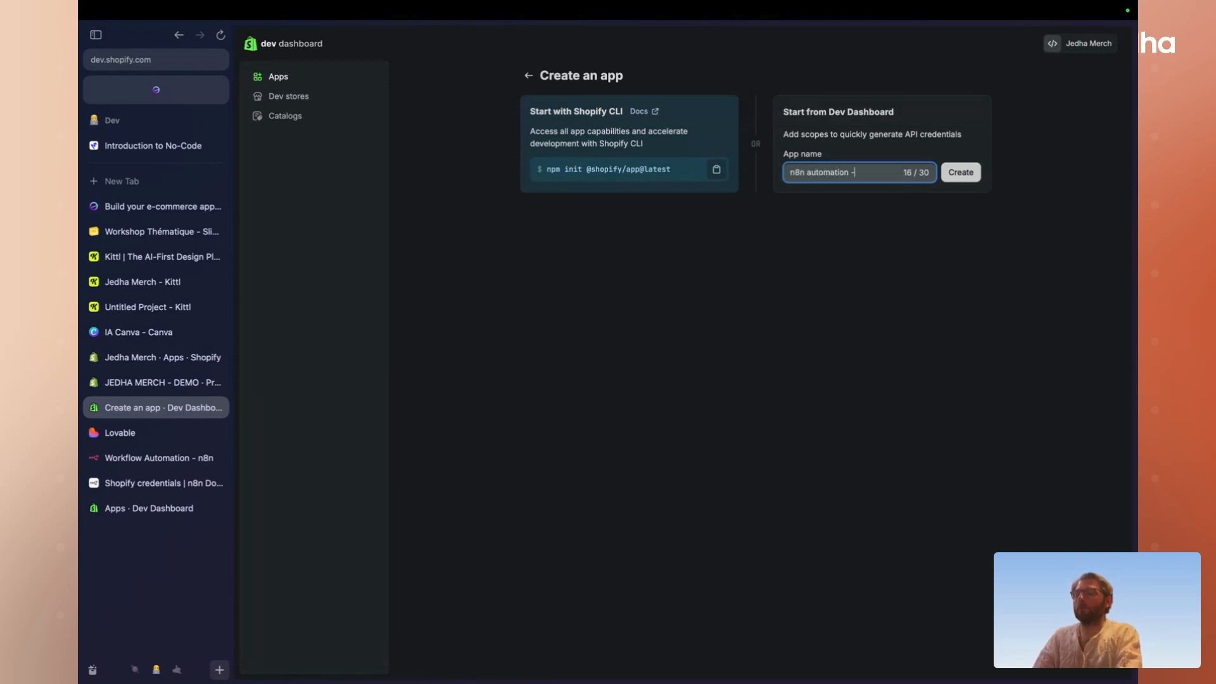
left_click(960, 172)
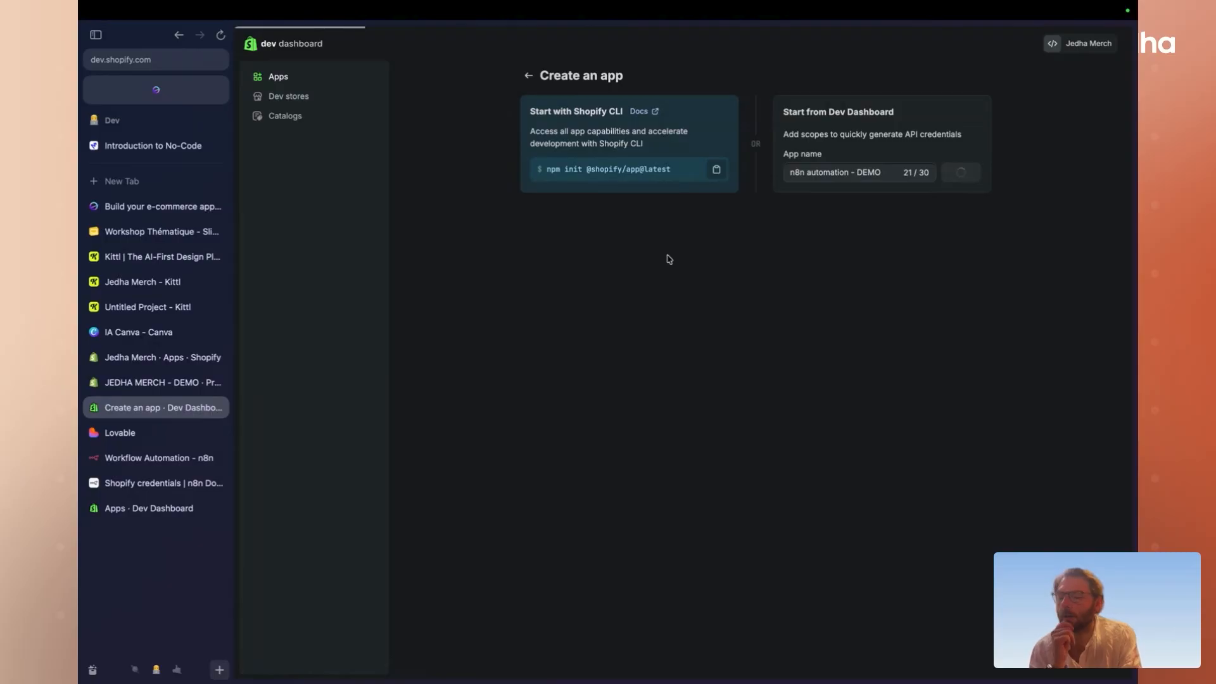
- Enlarge the page to 150% and examine the new app version's URL, webhook and access scope settings
key("super+equal")
key("super+equal")
key("super+equal")
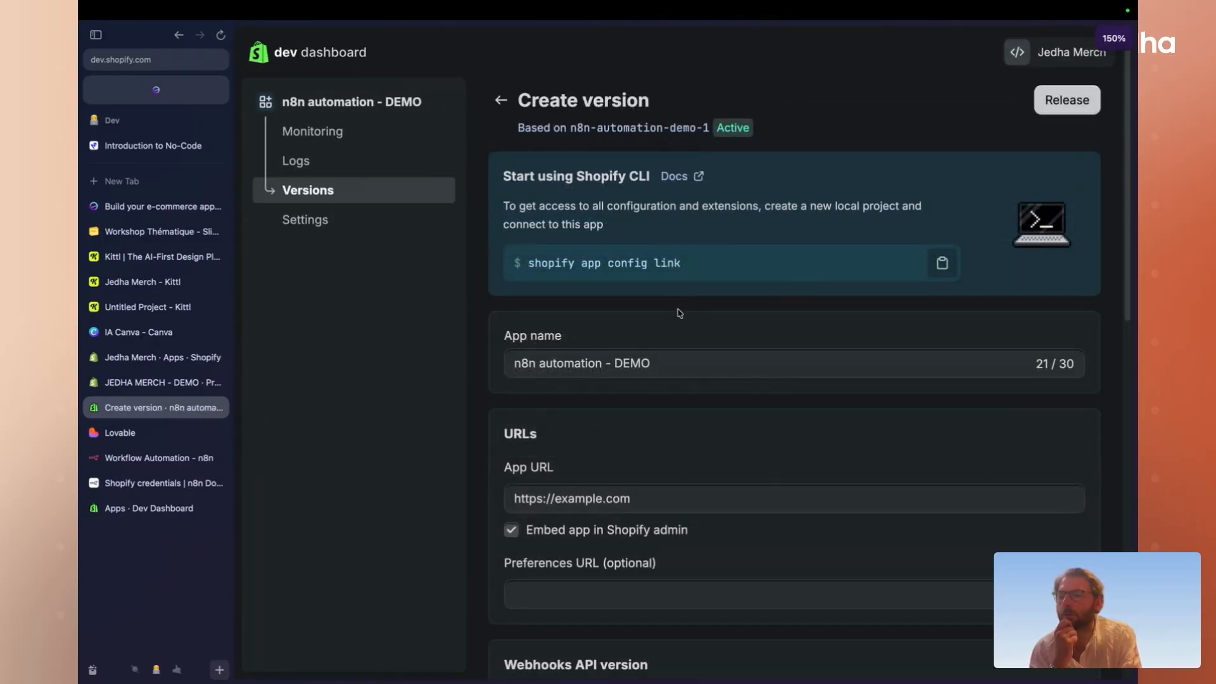
scroll(669, 345, "down", 2)
scroll(672, 346, "up", 1)
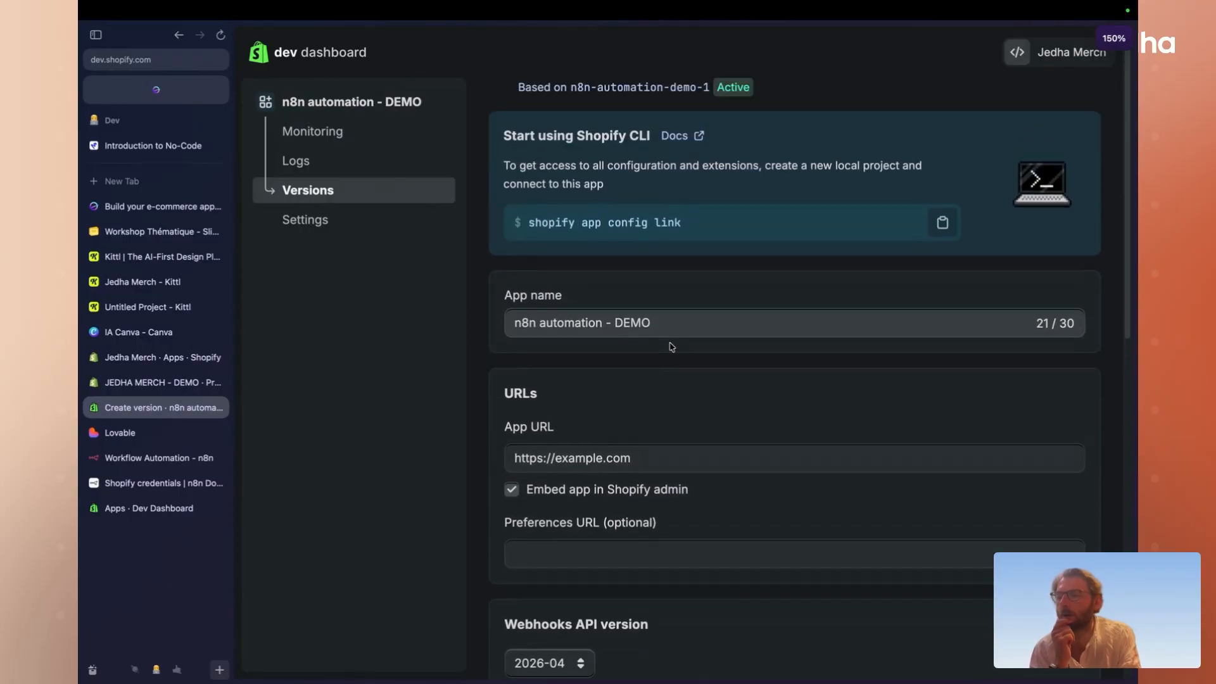
scroll(672, 346, "down", 3)
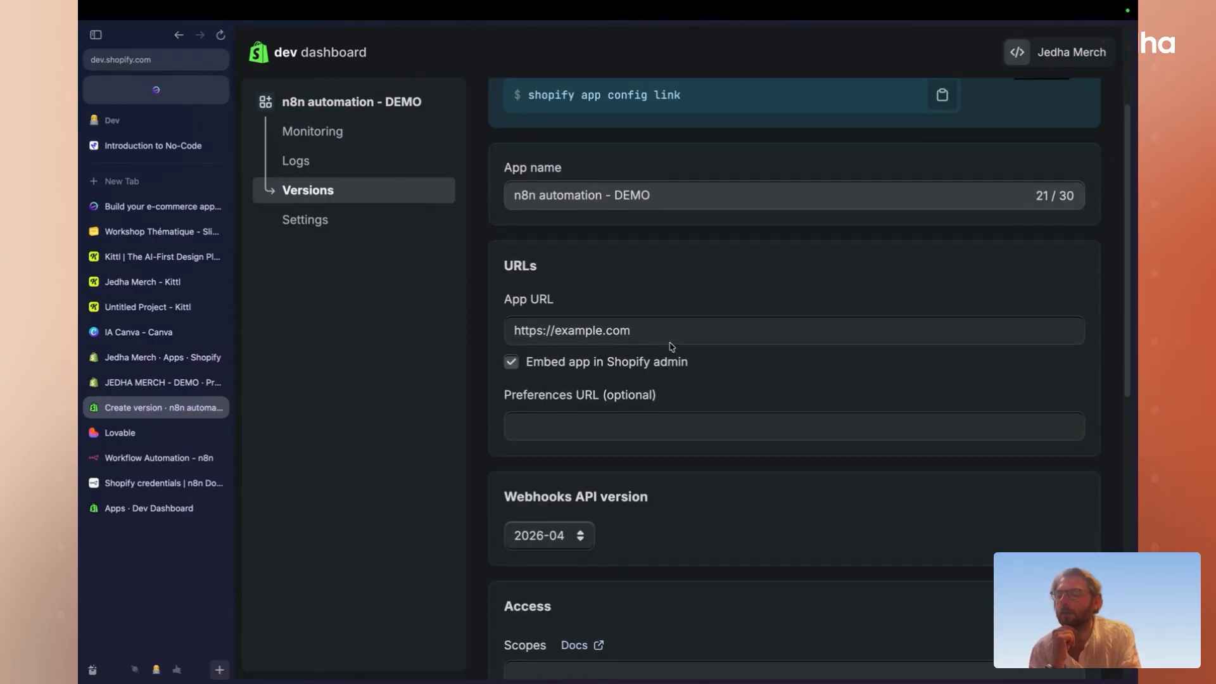
scroll(672, 346, "up", 3)
scroll(671, 346, "down", 15)
scroll(672, 346, "up", 11)
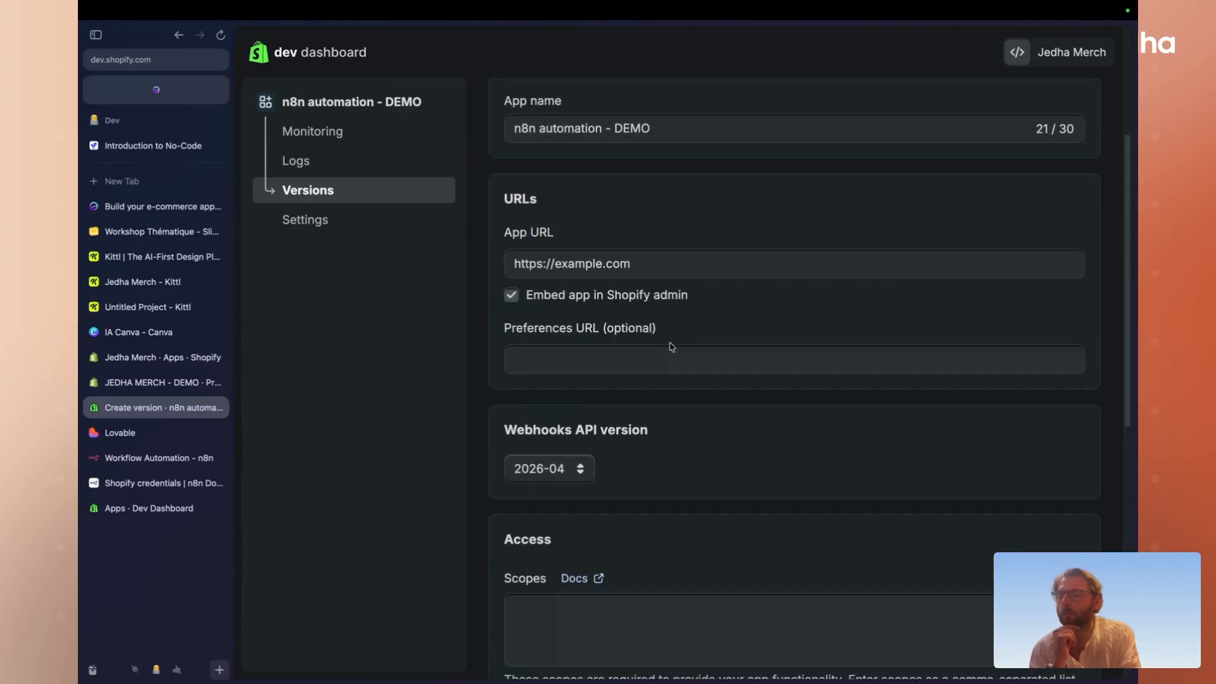
scroll(672, 346, "up", 1)
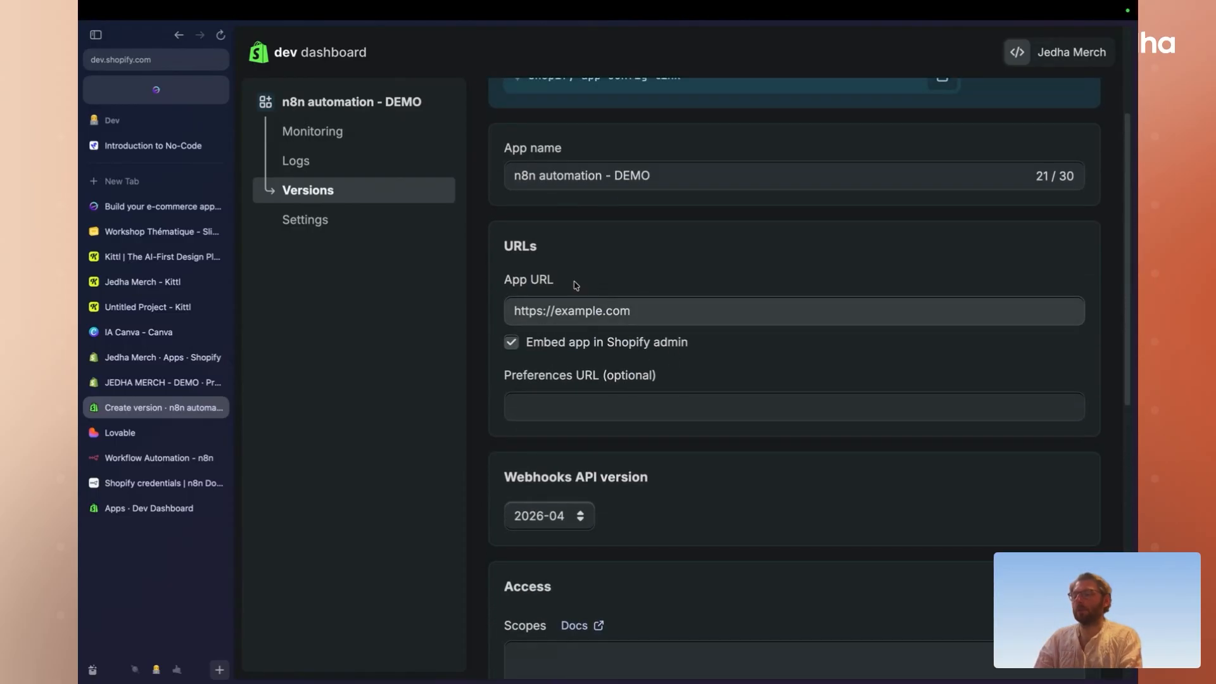
left_click(563, 310)
type("htt")
key("BackSpace")
key("BackSpace")
key("BackSpace")
key("BackSpace")
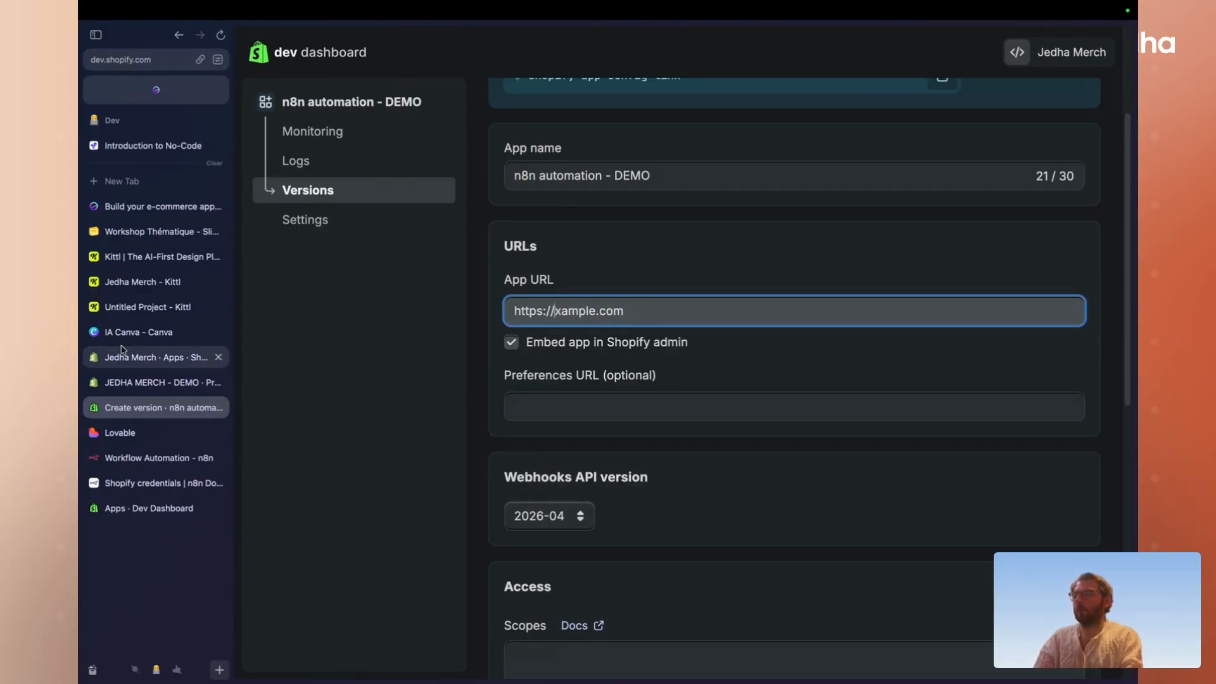
left_click(140, 456)
left_click(176, 59)
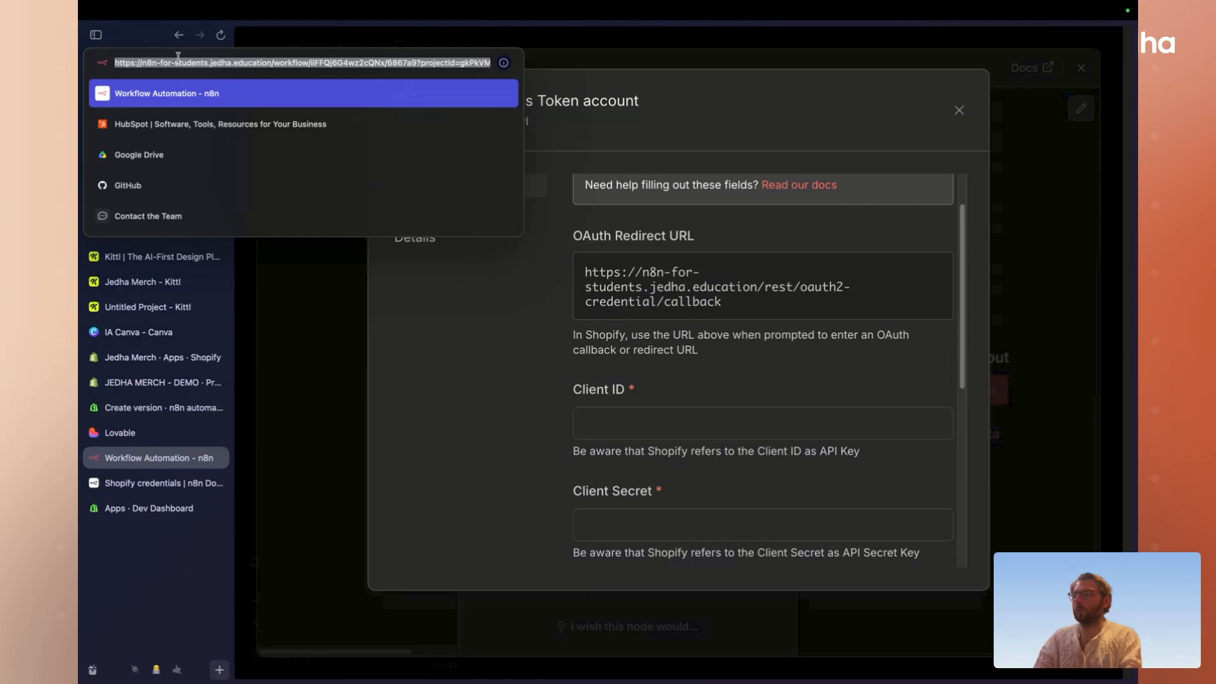
left_click(224, 64)
left_click_drag(272, 62, 115, 63)
key("super+c")
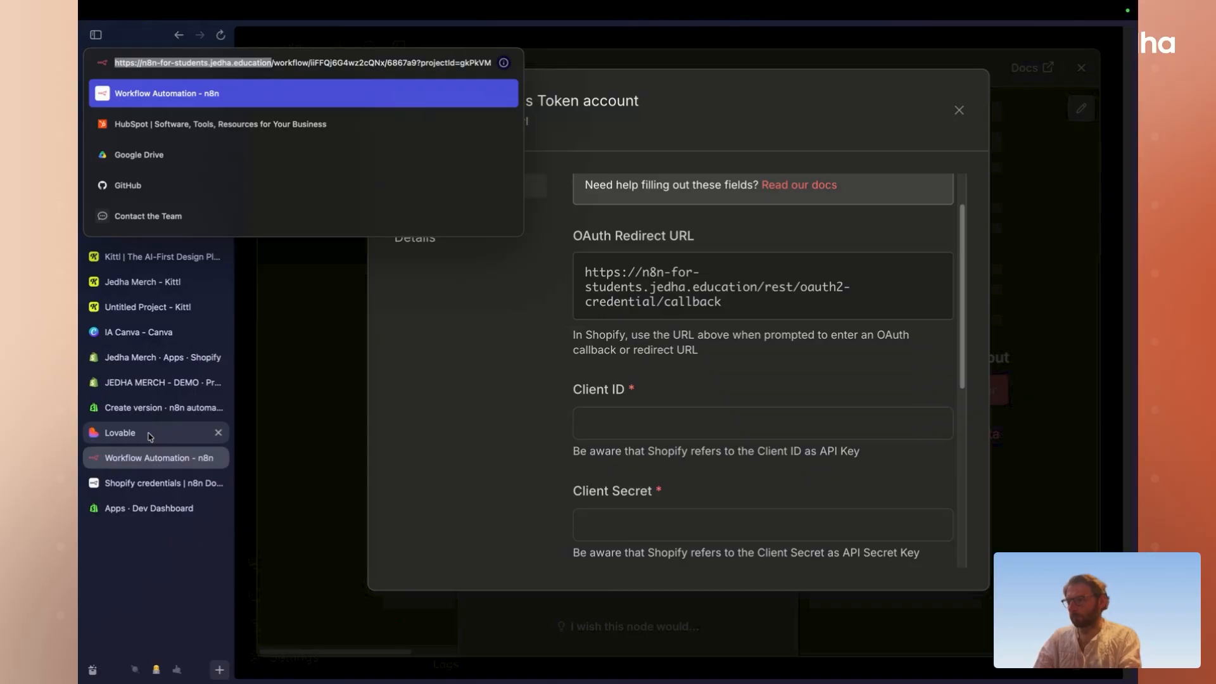
left_click(141, 506)
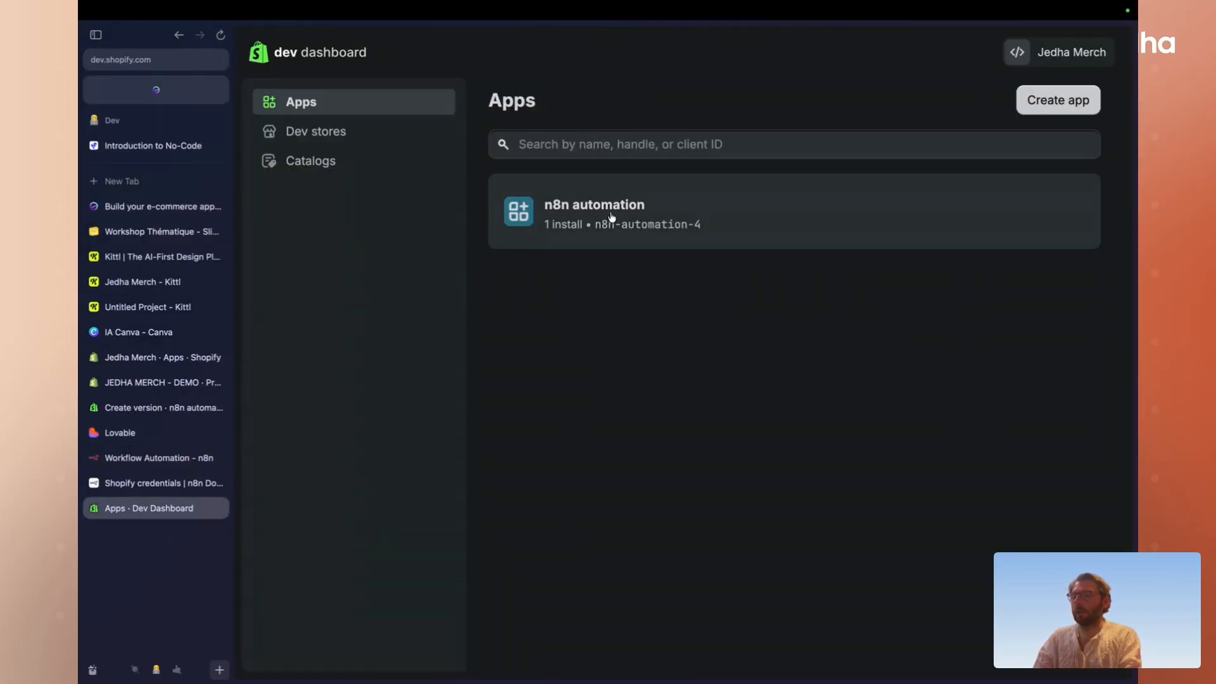
left_click(167, 407)
triple_click(553, 314)
key("super+v")
- Choose the read_all_orders, read_orders and write_orders Admin API access scopes for the app version
scroll(557, 440, "down", 3)
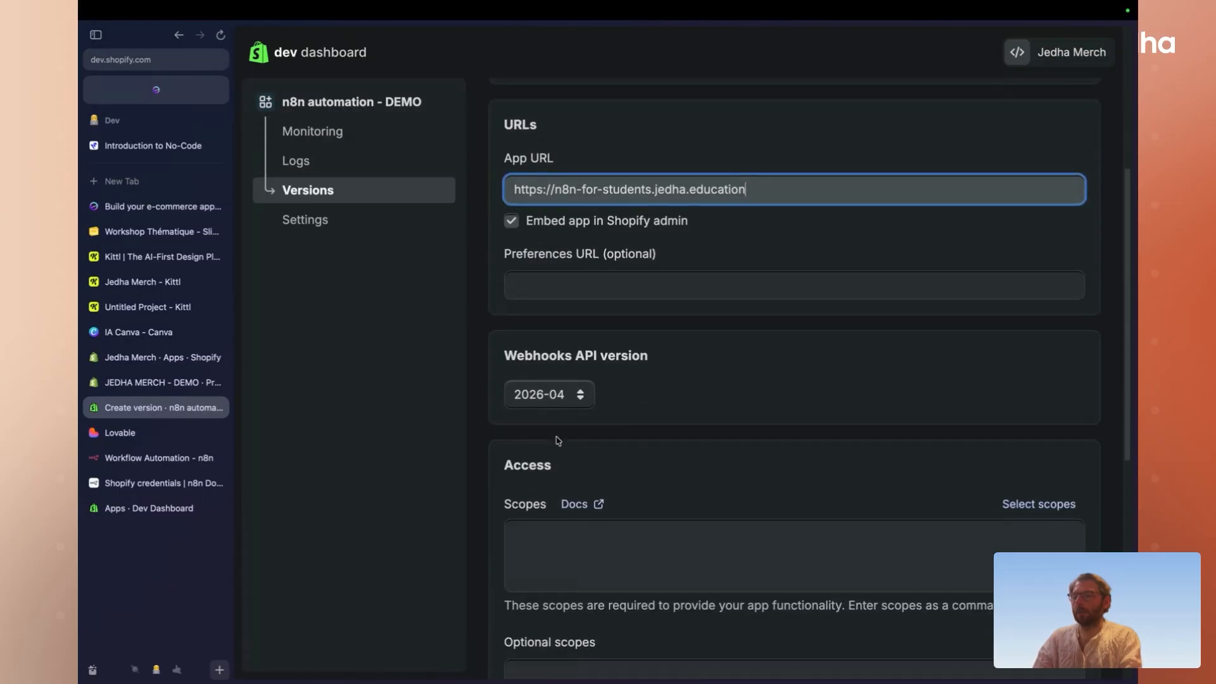
scroll(626, 305, "down", 5)
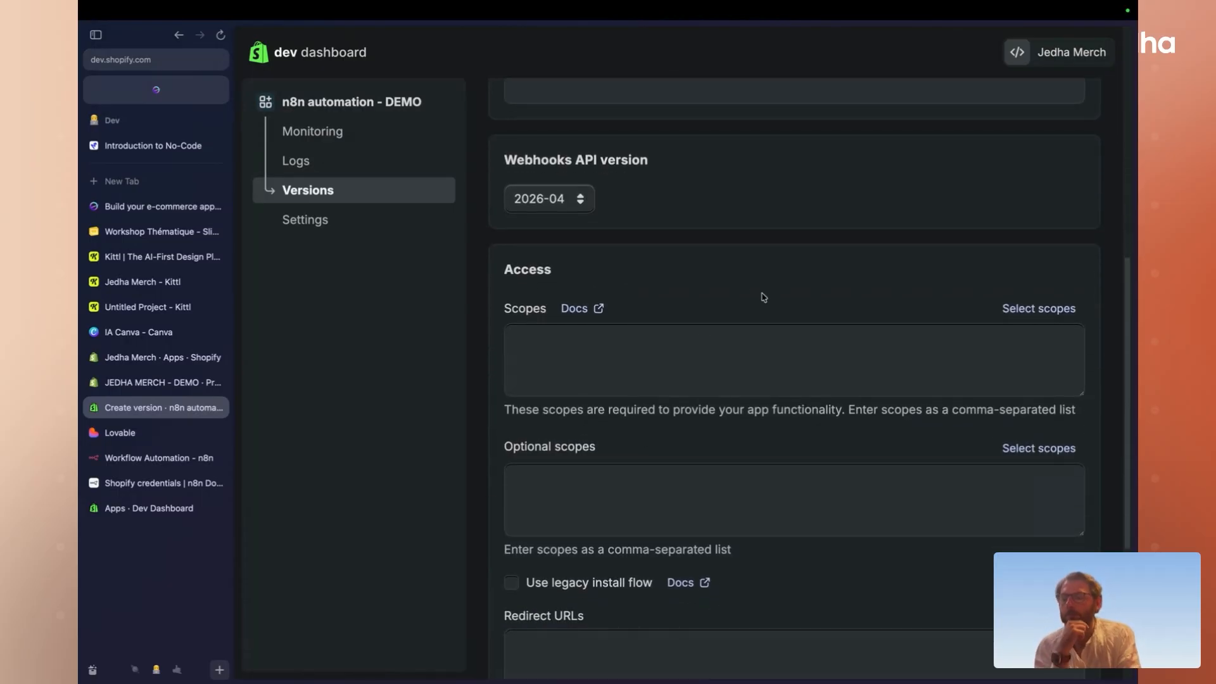
scroll(763, 297, "down", 1)
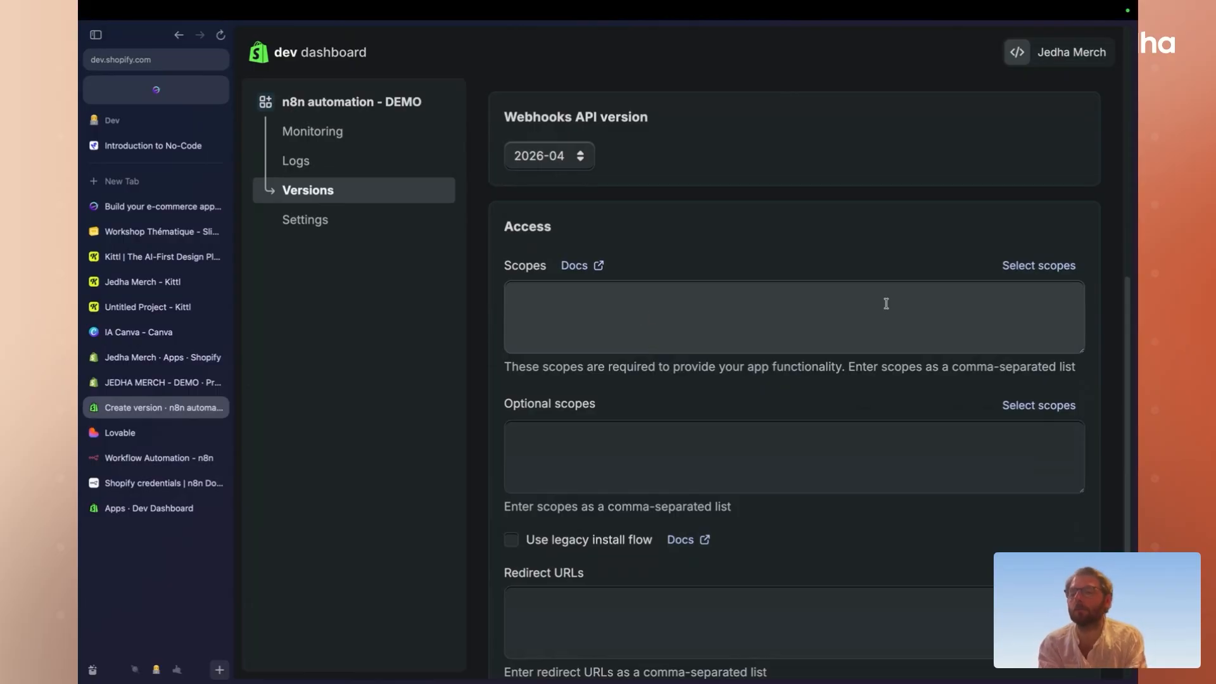
left_click(1056, 267)
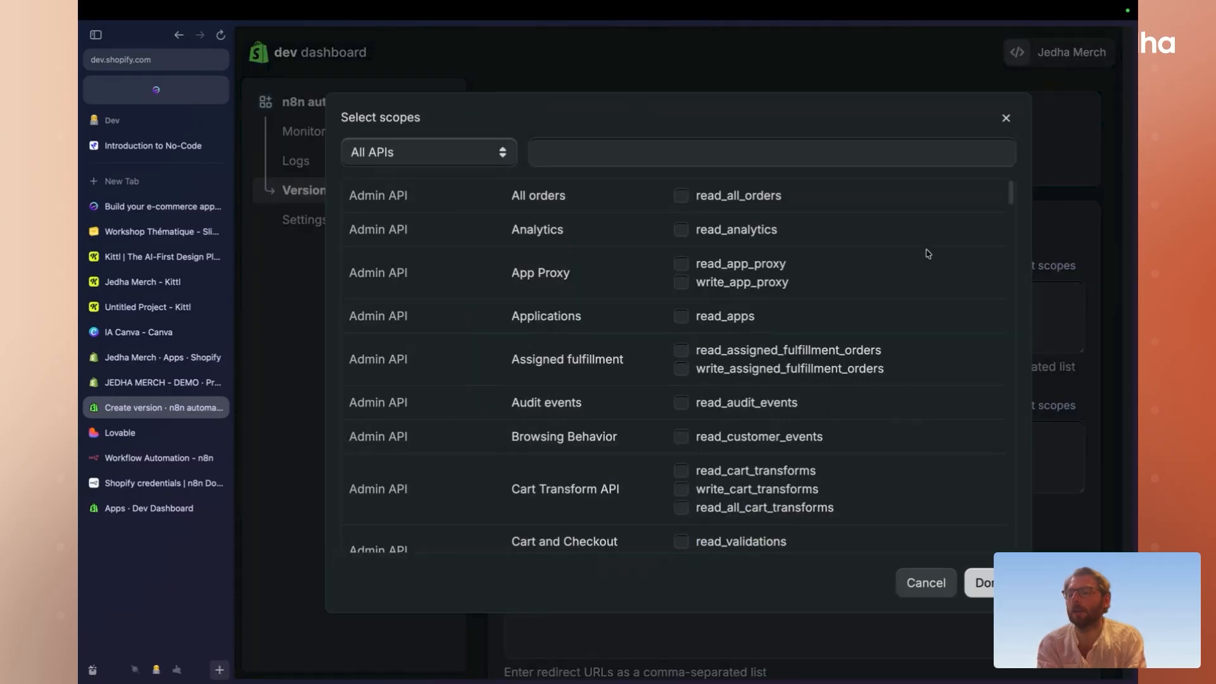
left_click(770, 201)
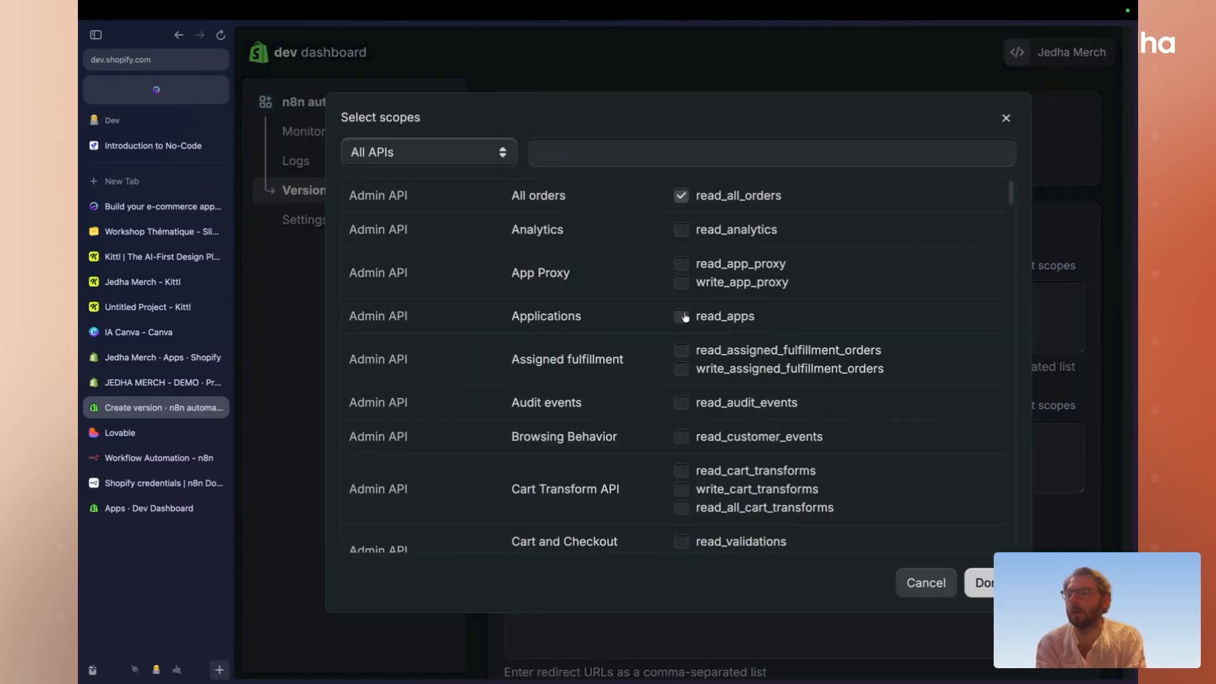
scroll(684, 316, "down", 6)
scroll(685, 317, "up", 4)
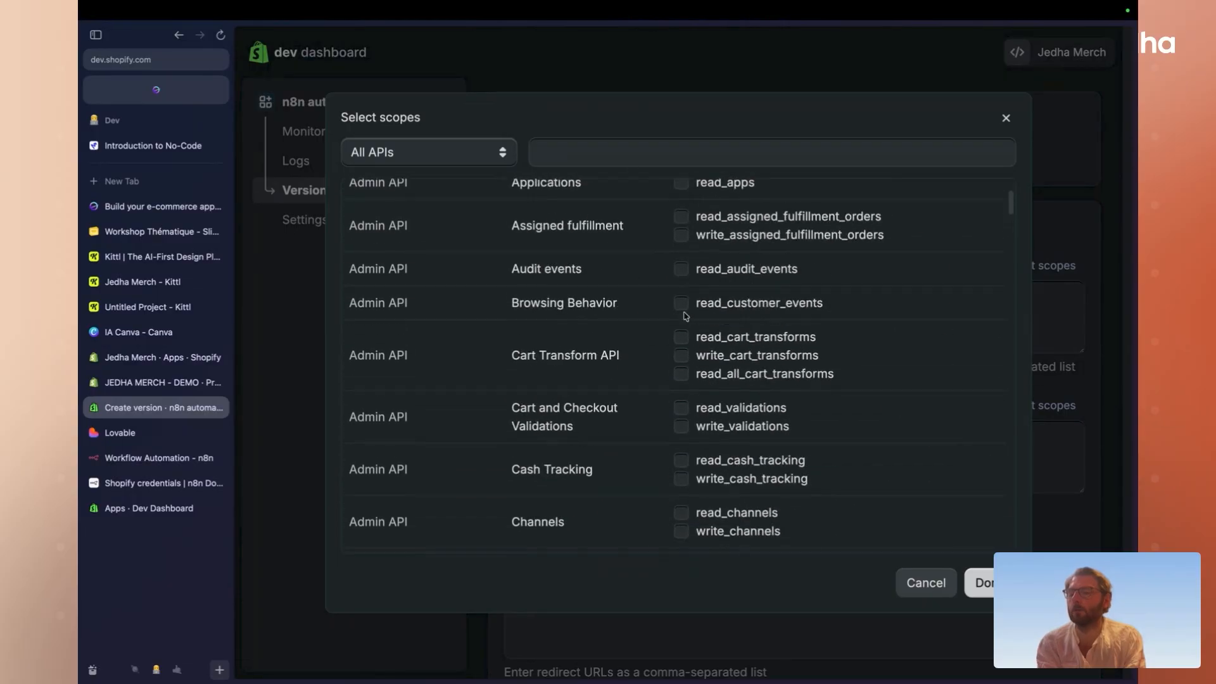
left_click(602, 154)
type("order")
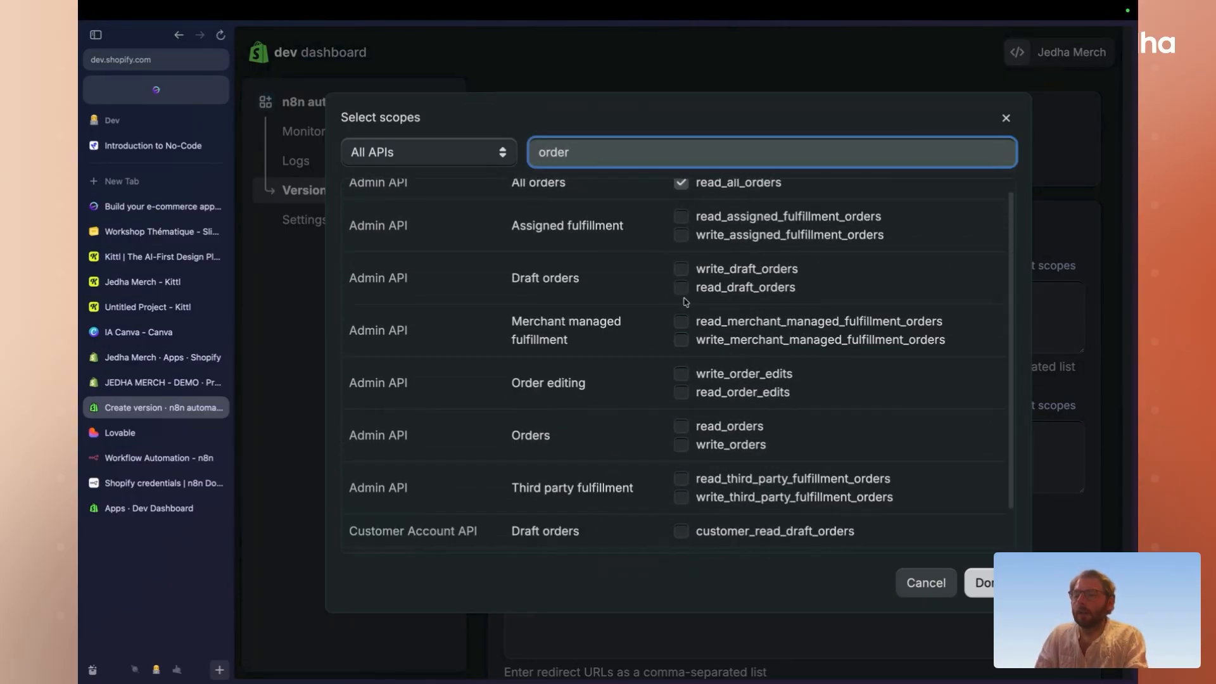
scroll(675, 362, "up", 1)
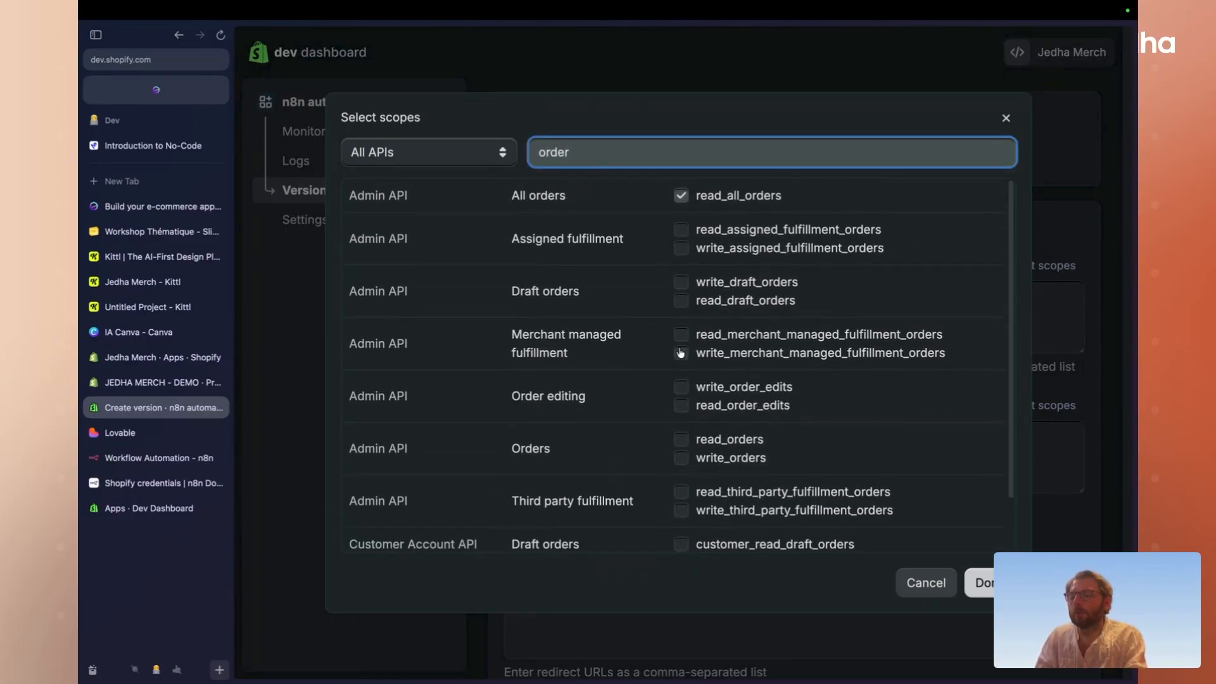
left_click(680, 439)
left_click(680, 457)
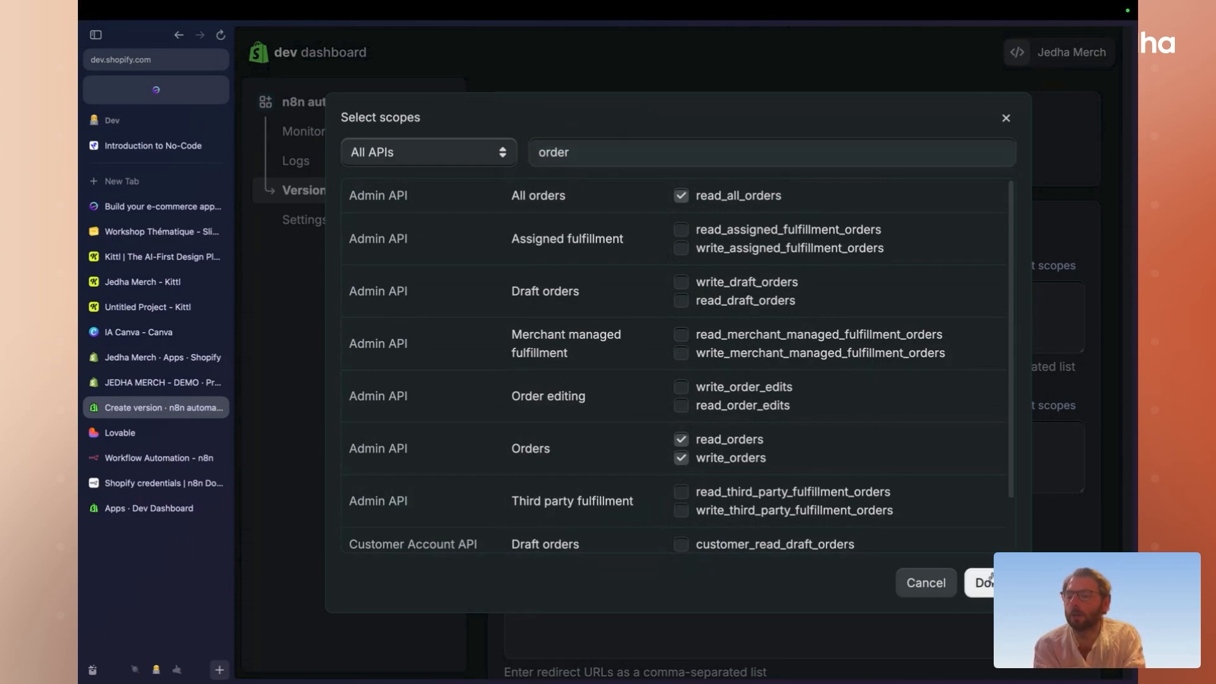
- Add the Admin API write_checkouts and read_checkouts scopes and apply the scope selection
left_click(595, 151)
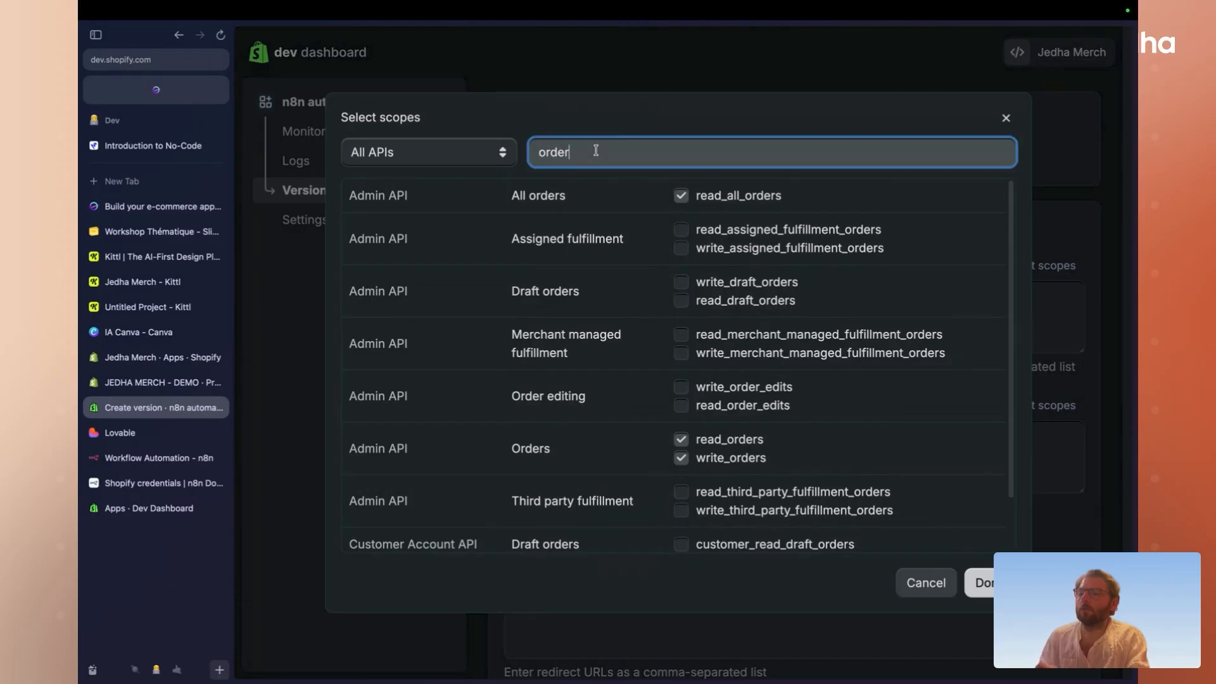
key("ctrl+a")
type("checkout")
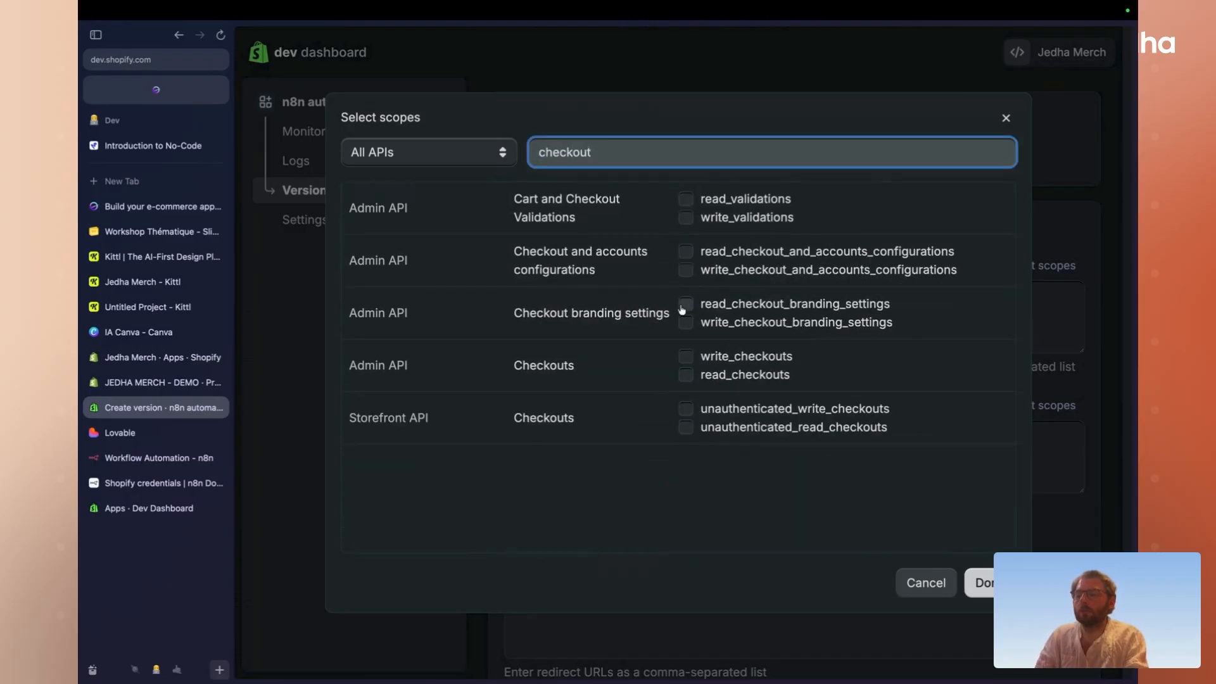
left_click(714, 355)
left_click(714, 358)
left_click(714, 375)
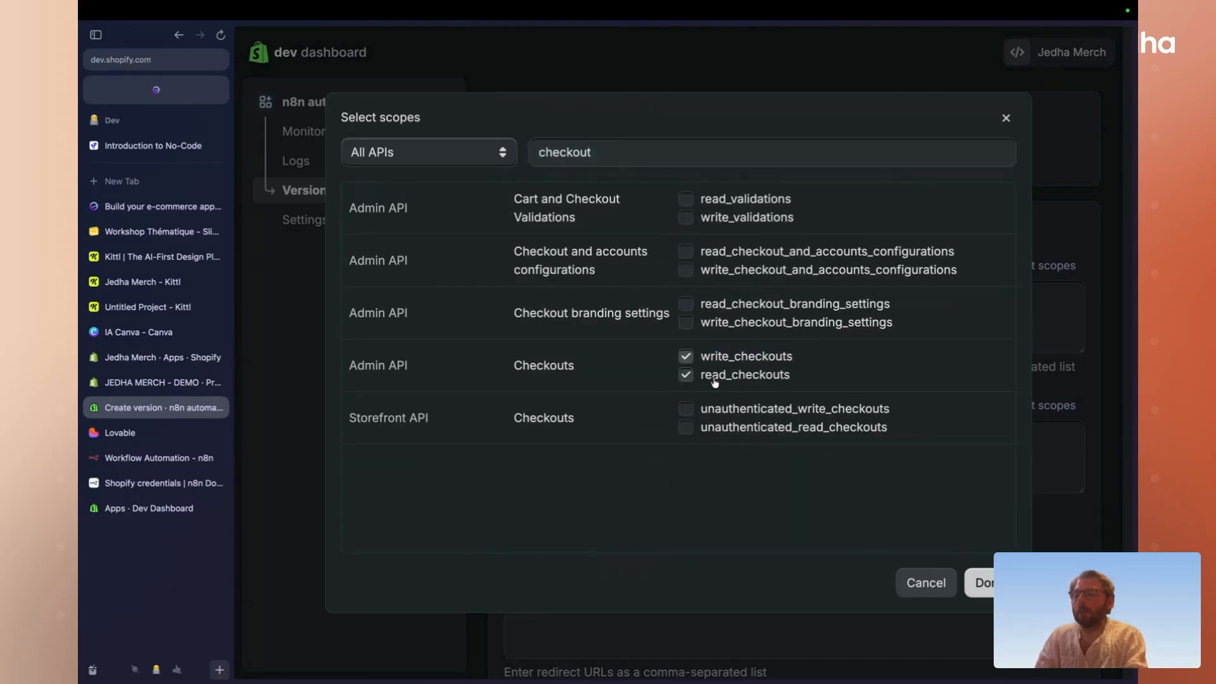
left_click(982, 582)
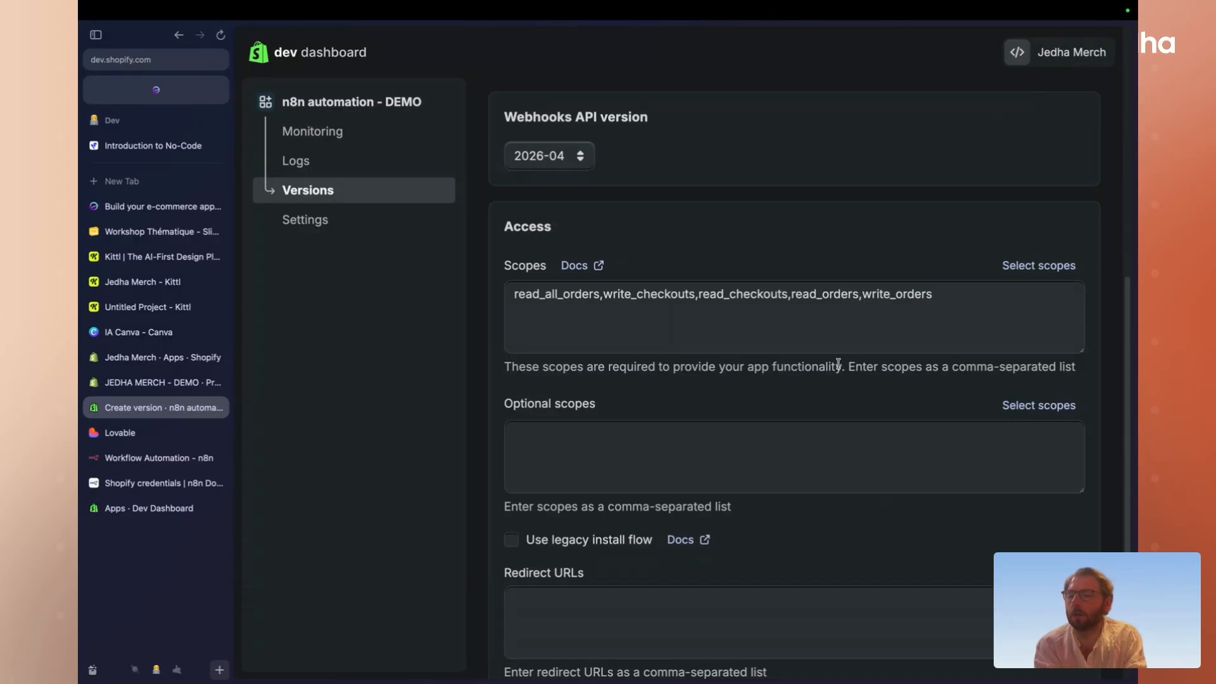
- Copy the OAuth redirect URL from the n8n Shopify credential into the app version's redirect URLs
scroll(719, 425, "down", 4)
left_click(611, 386)
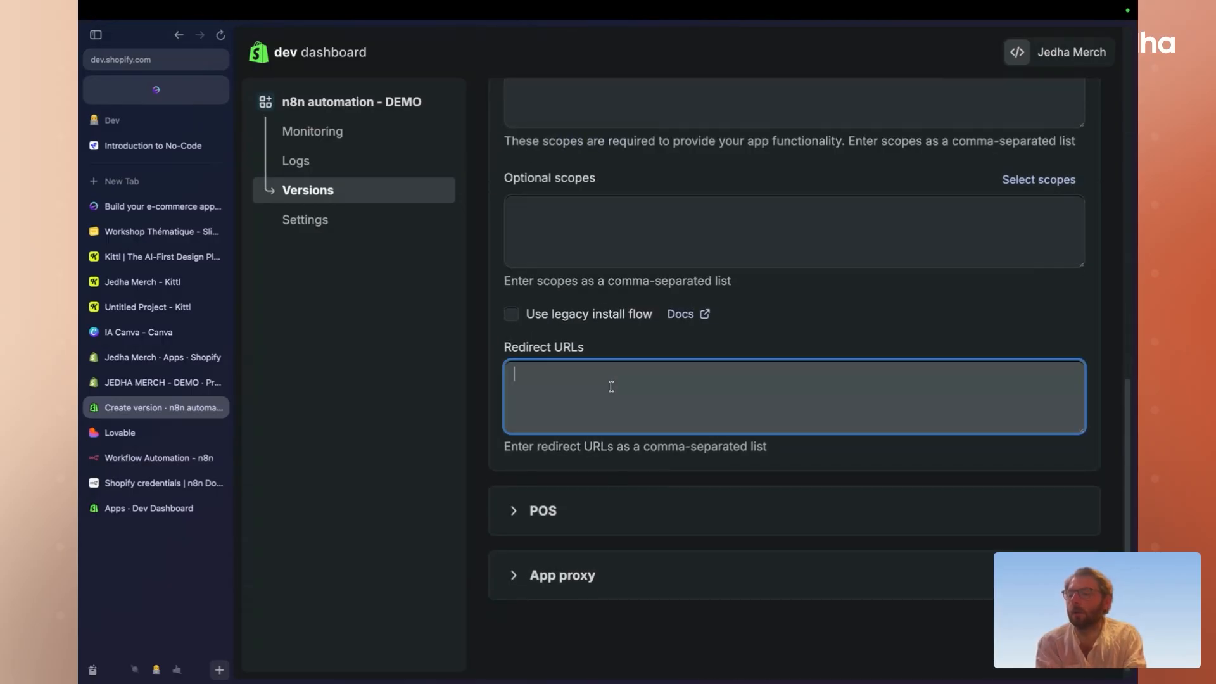
left_click(159, 457)
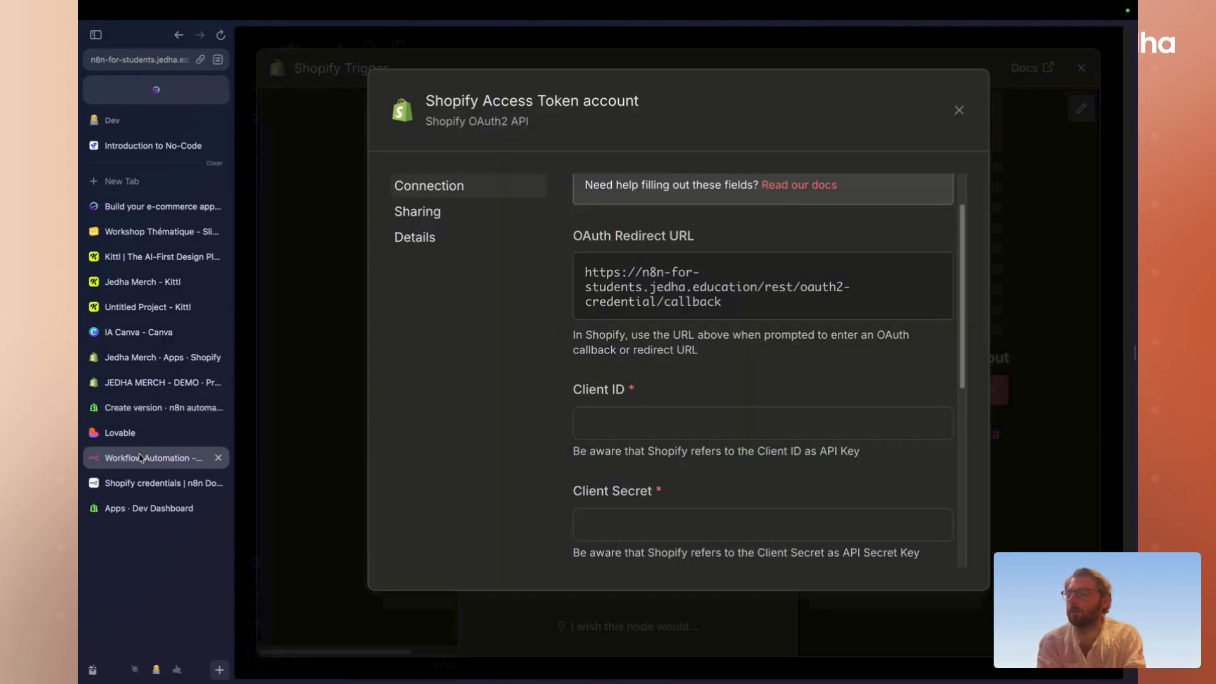
left_click(899, 287)
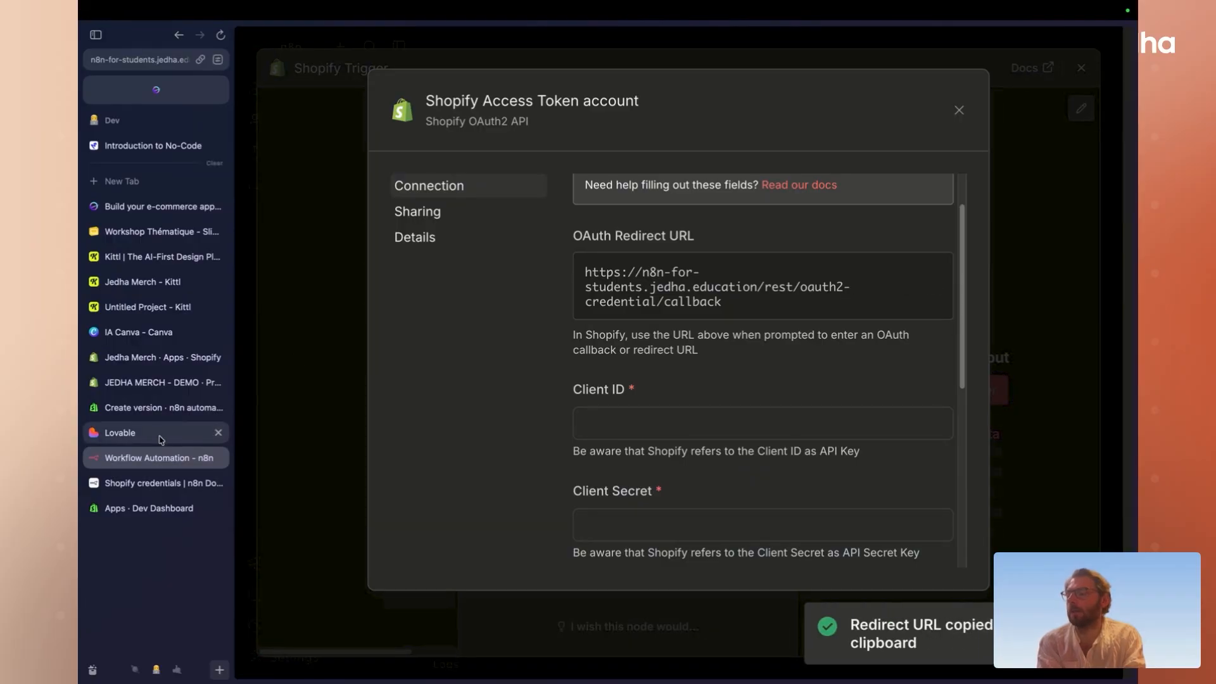
left_click(160, 409)
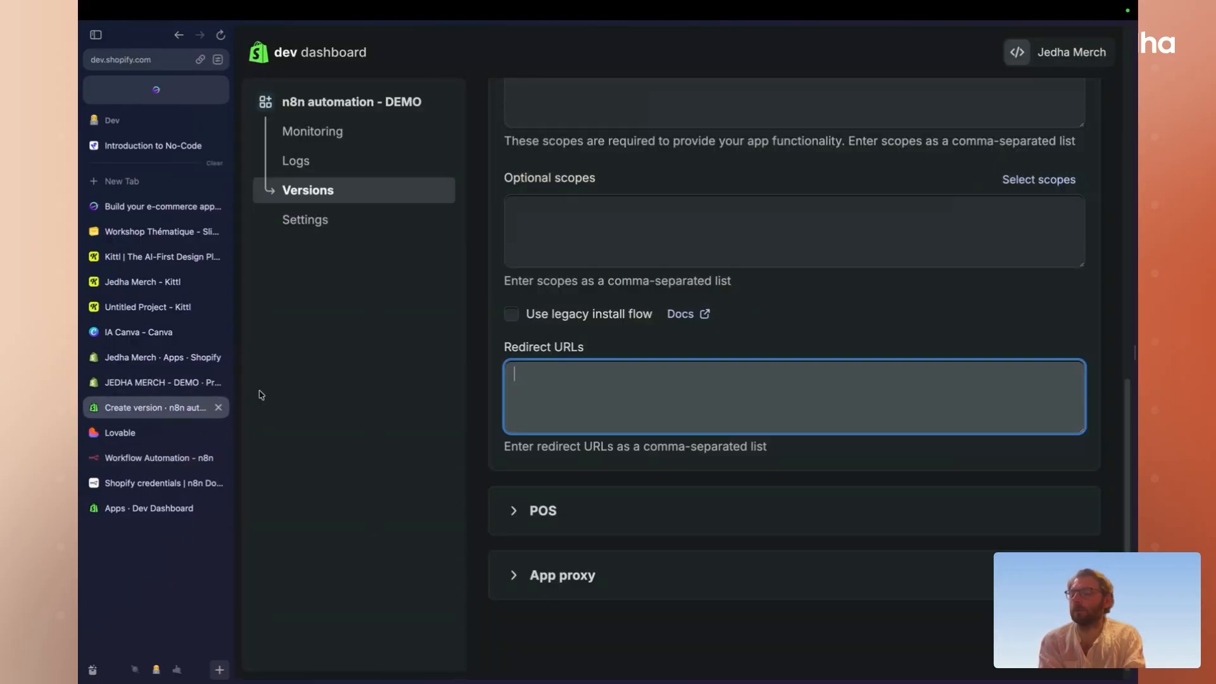
key("super+v")
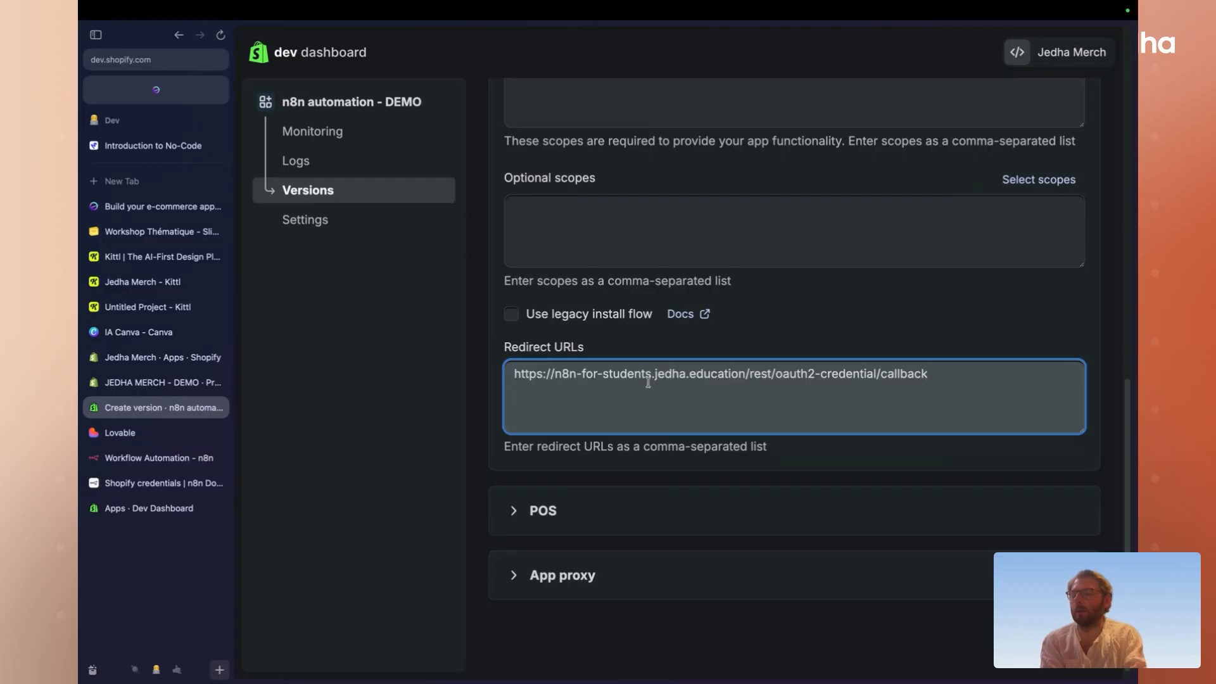
left_click(805, 331)
- Release the new app version without a name or message, and review the released version's details
scroll(841, 340, "up", 6)
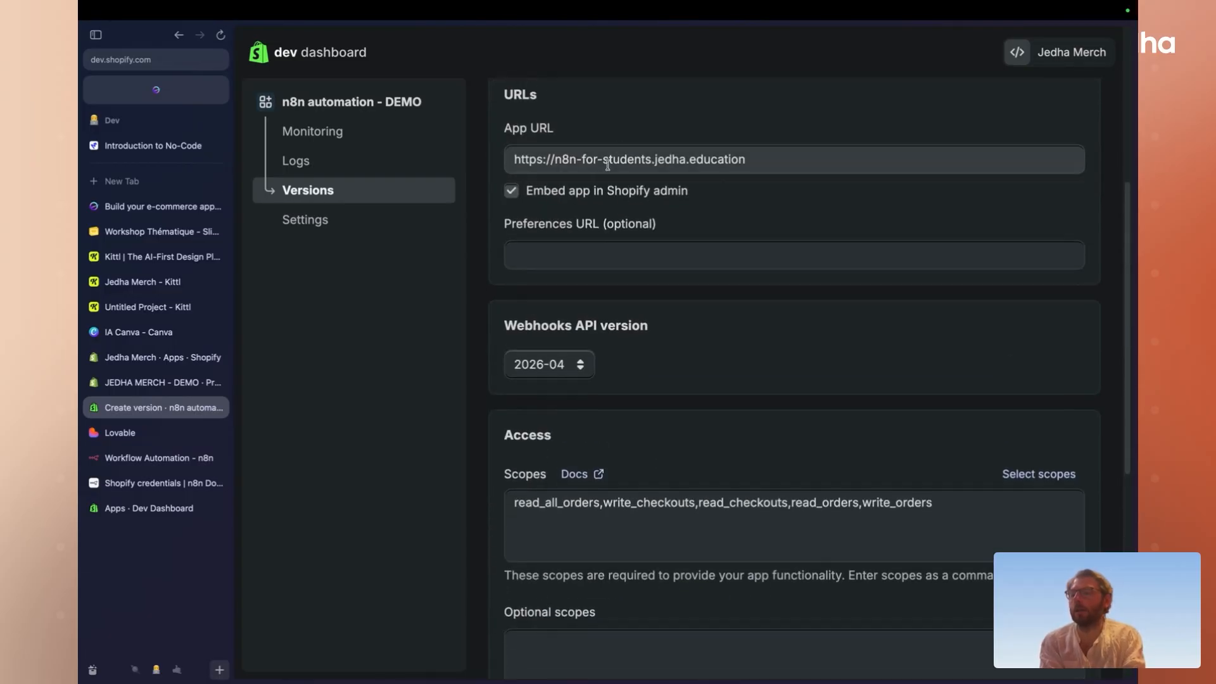
scroll(630, 304, "down", 7)
left_click(1067, 616)
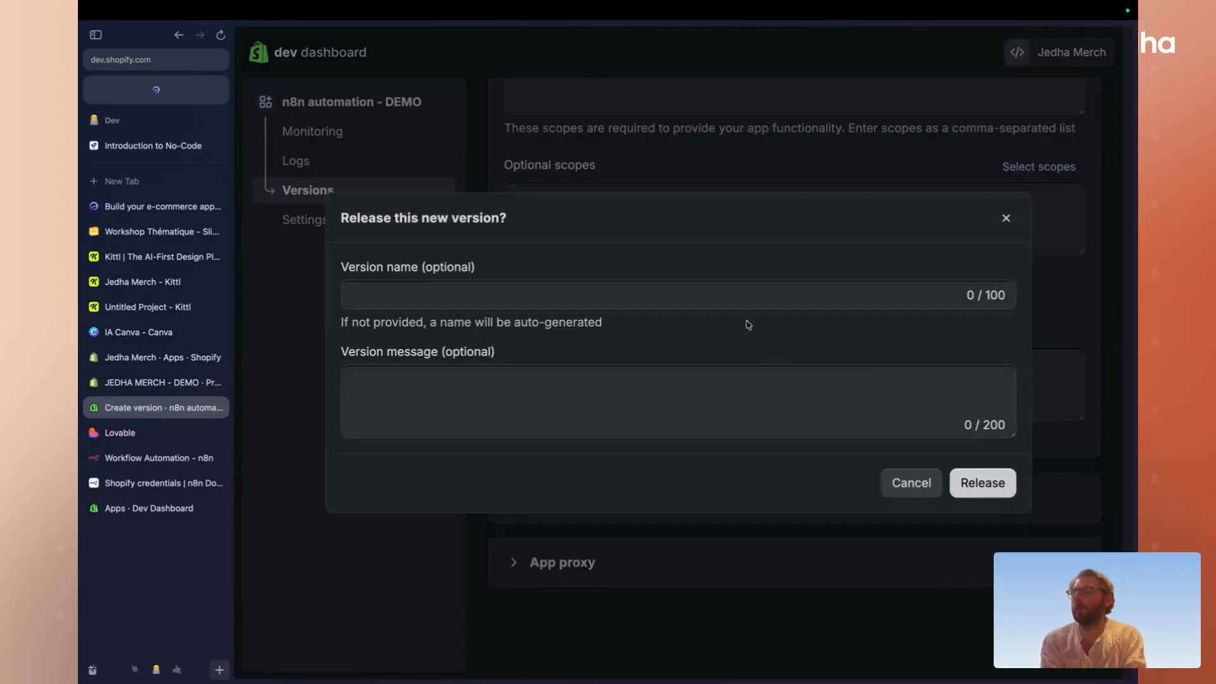
left_click(990, 483)
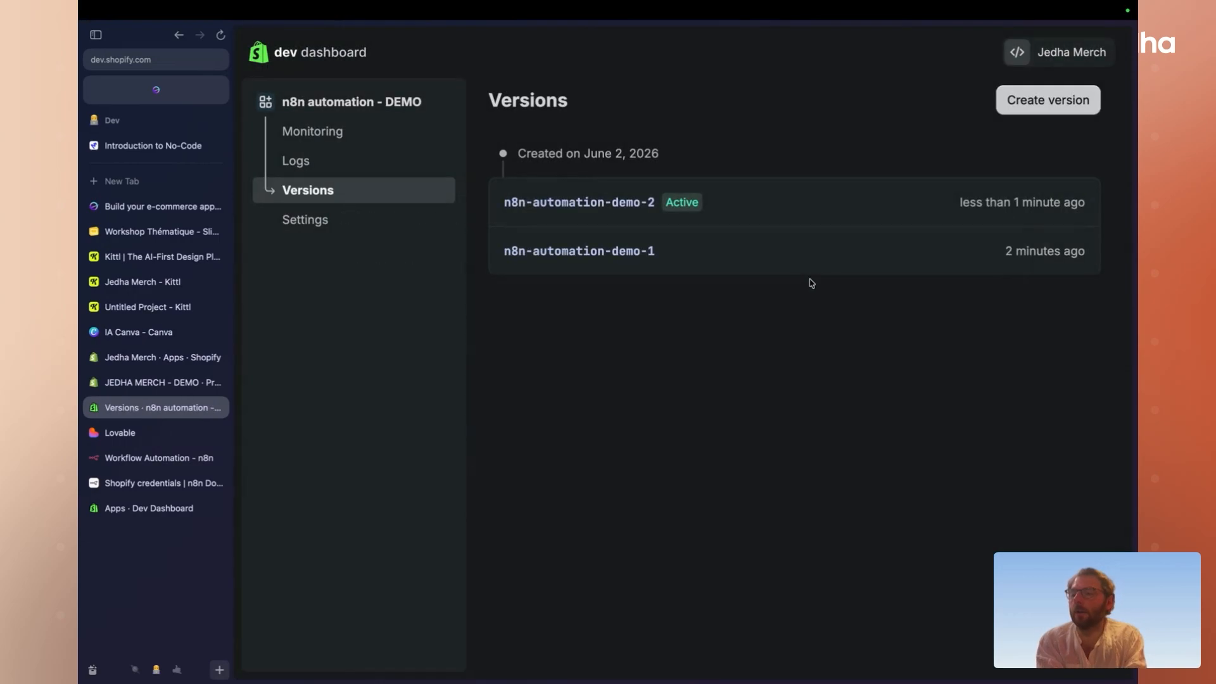
left_click(573, 211)
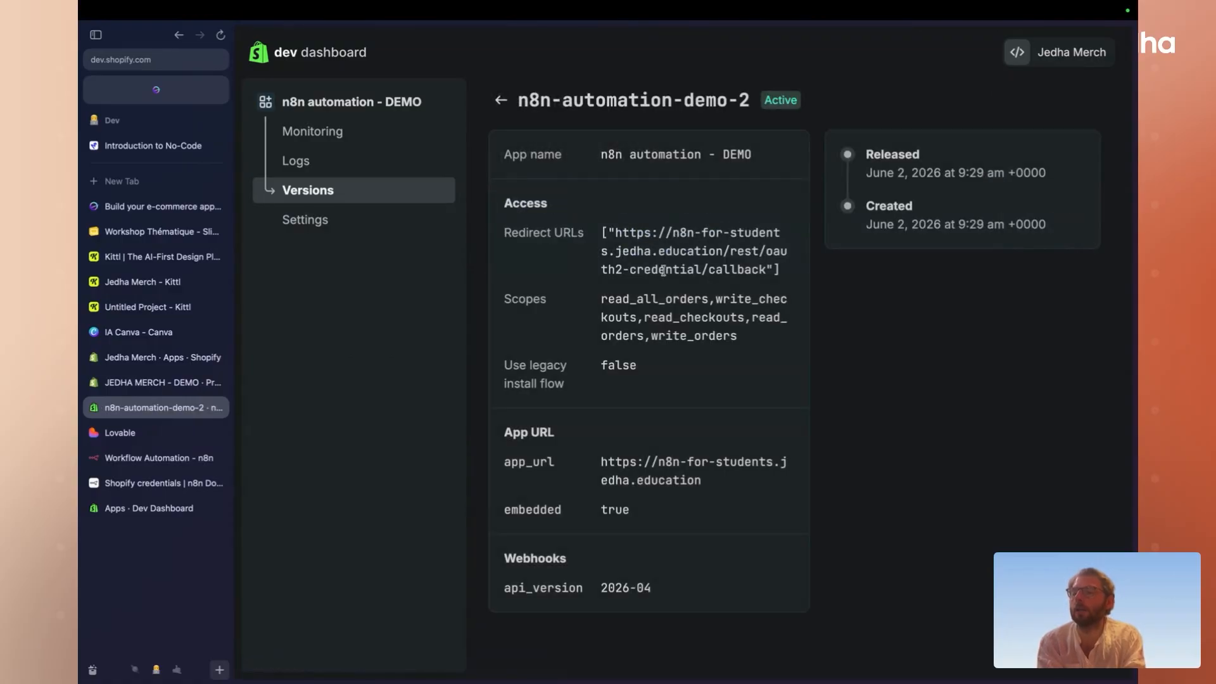
left_click(352, 199)
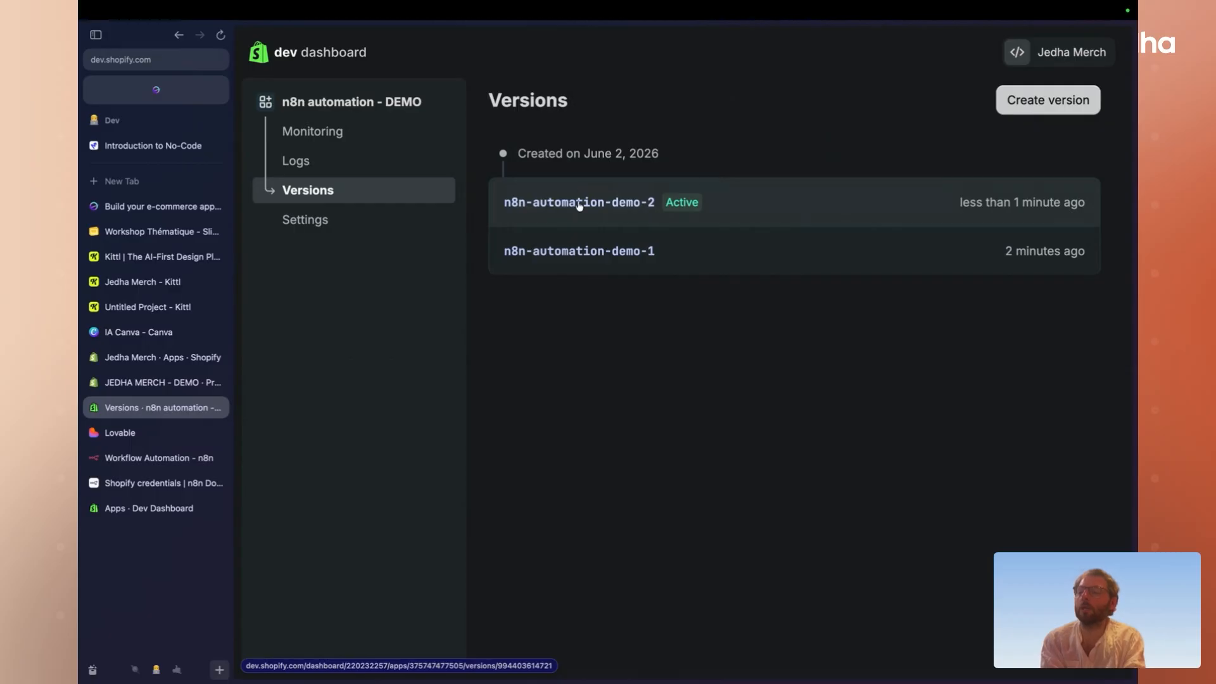
- Copy the client ID from the app's settings and paste it into the n8n Shopify credential's Client ID field
left_click(307, 222)
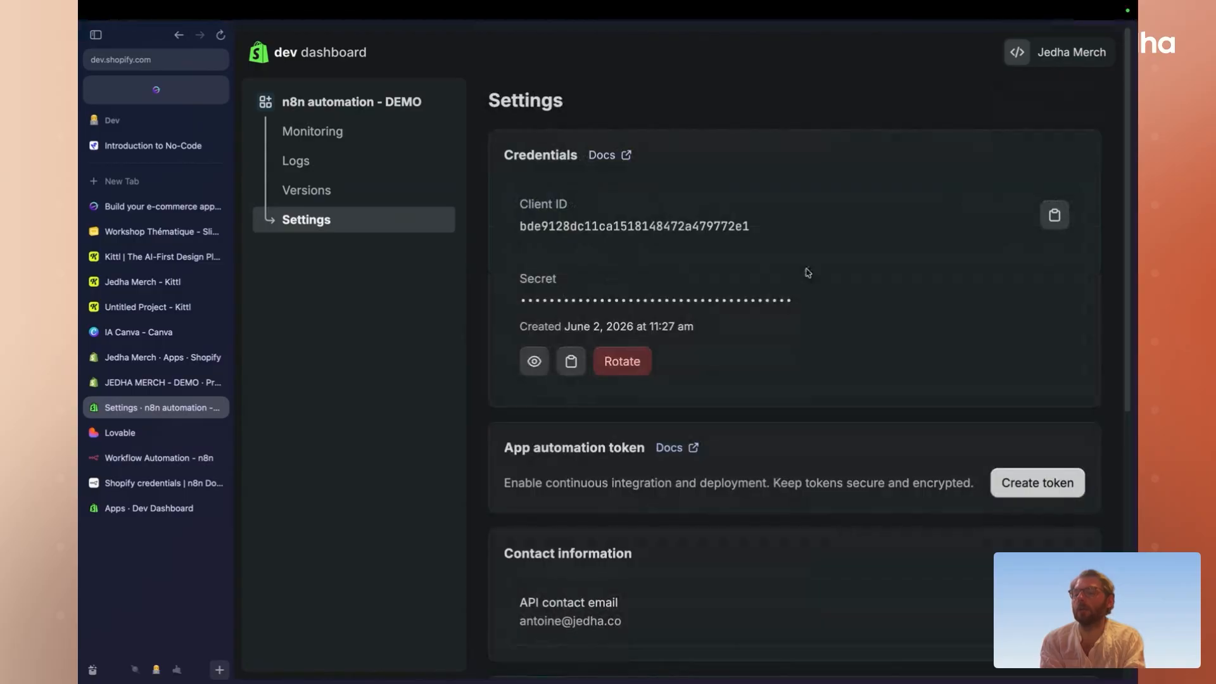
scroll(808, 273, "down", 1)
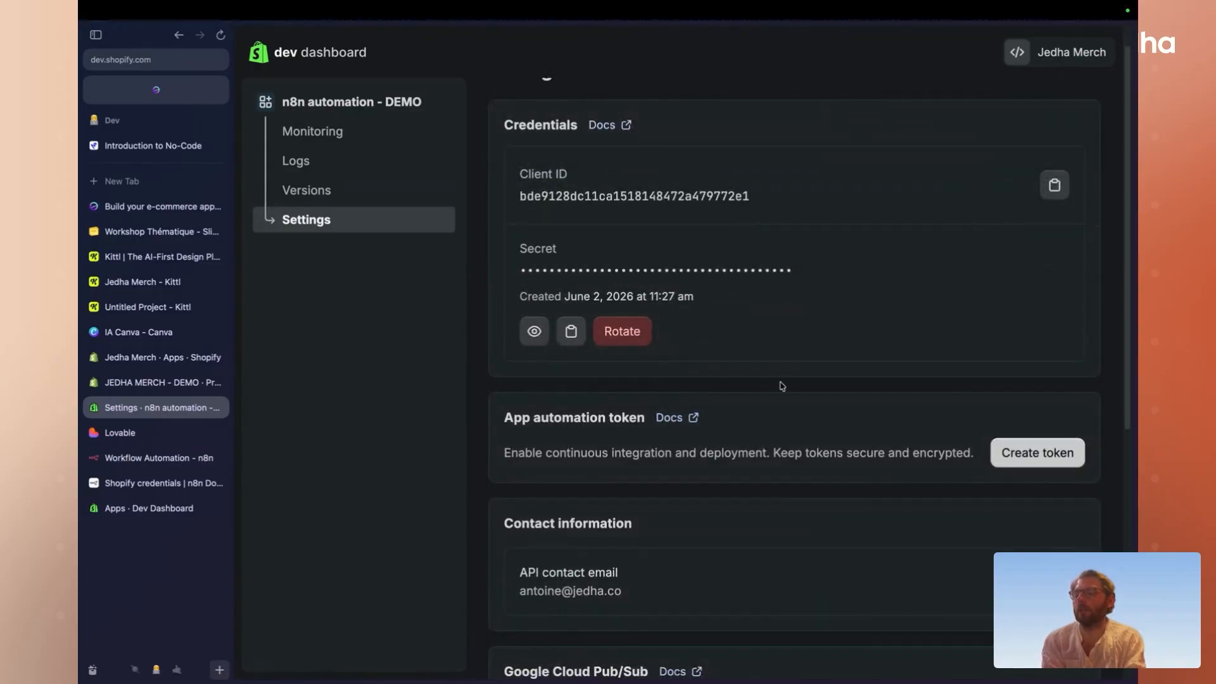
left_click(1054, 185)
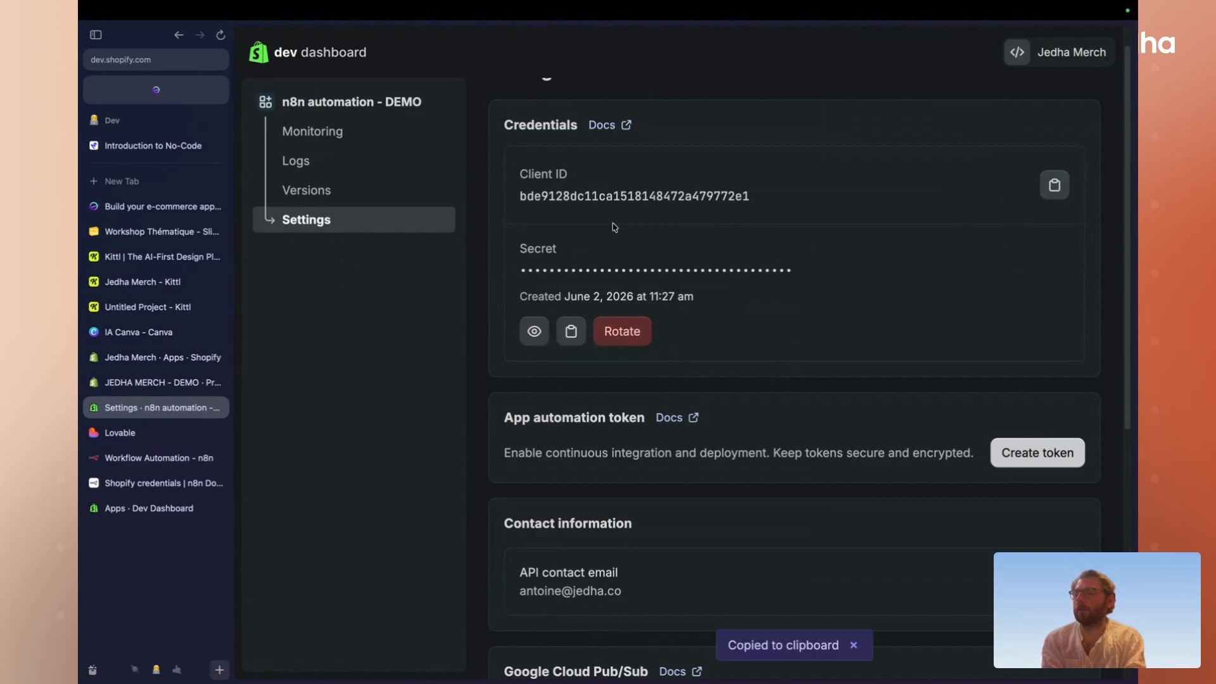
left_click(190, 457)
left_click(612, 429)
key("ctrl+v")
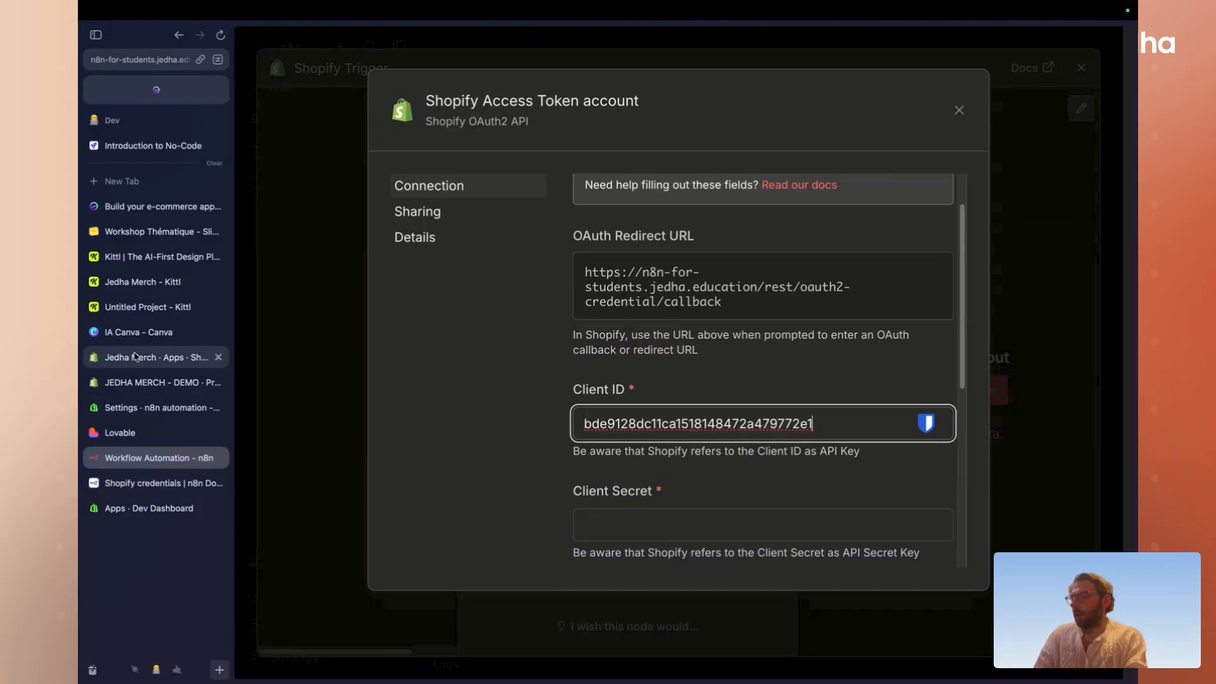
- Copy the app's secret from the Dev Dashboard and paste it into the n8n credential's Client Secret field
left_click(135, 408)
left_click(571, 331)
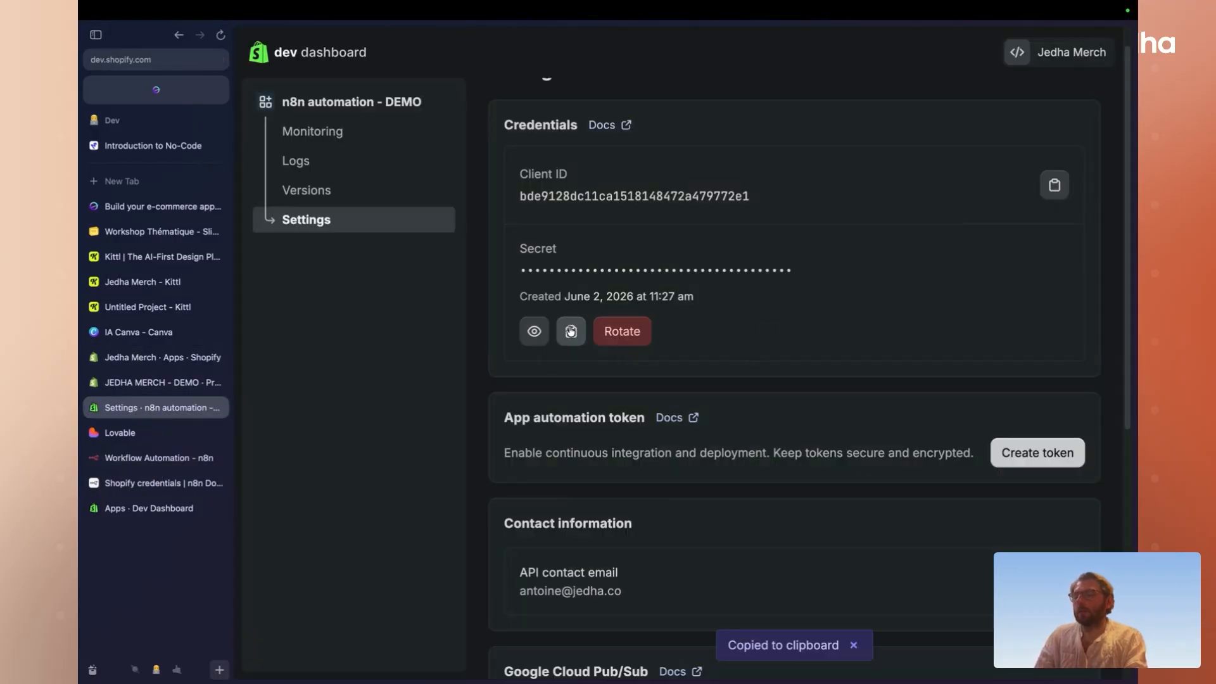
left_click(152, 458)
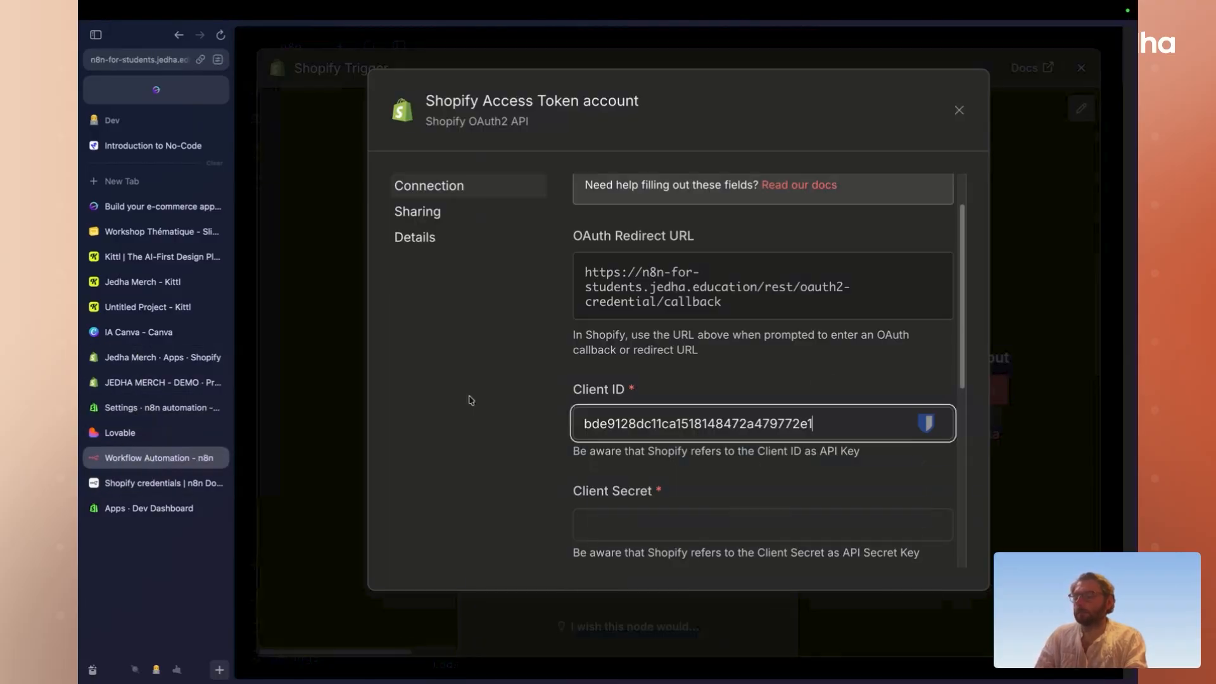
scroll(628, 422, "down", 3)
left_click(611, 423)
key("super+v")
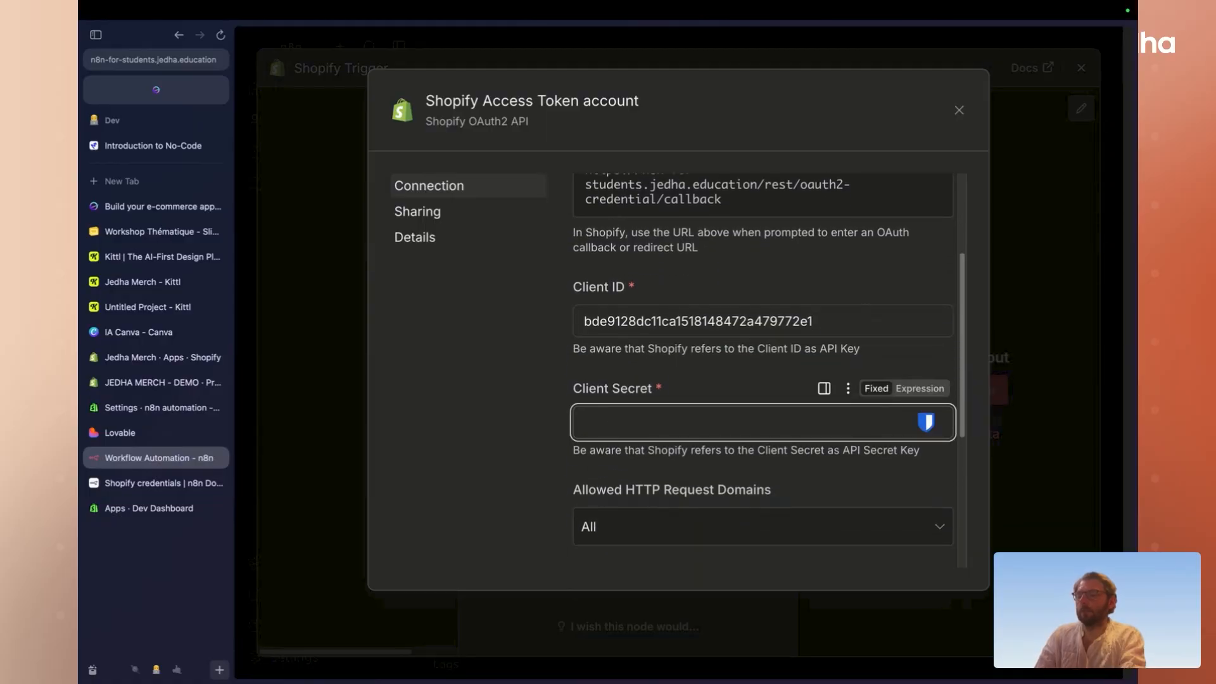
- Copy the subdomain jedha-merch from the Shopify store's settings and paste it into the n8n credential's Shop Subdomain field
left_click(630, 480)
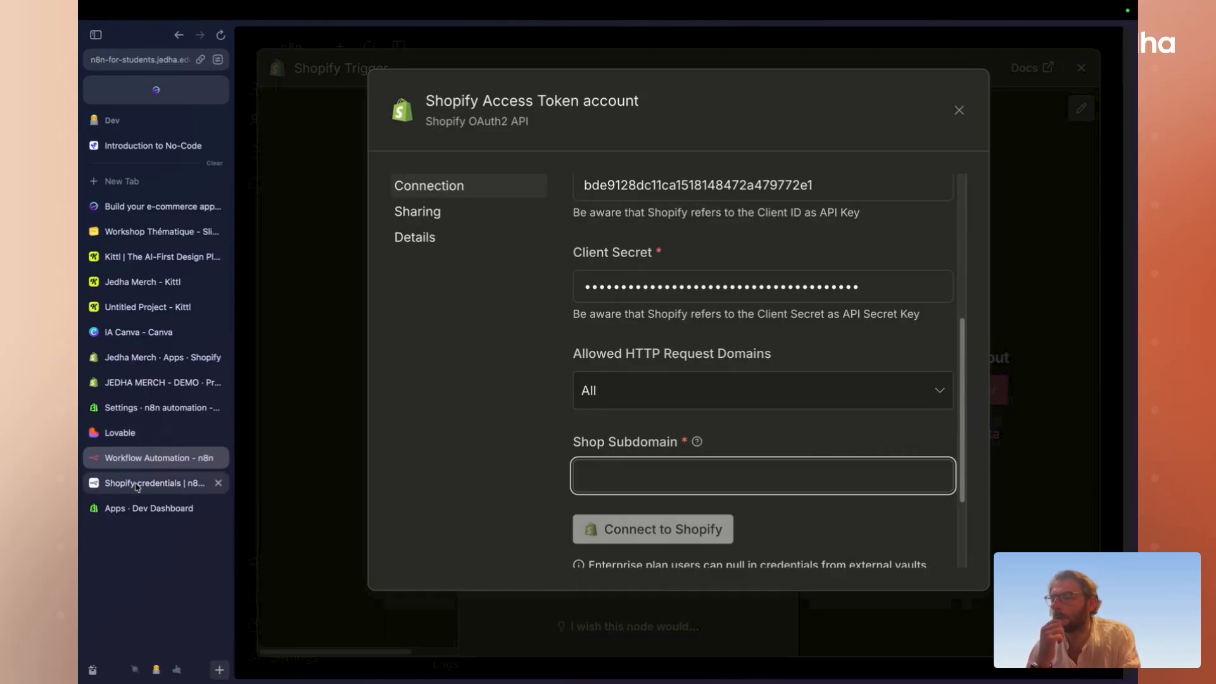
left_click(152, 358)
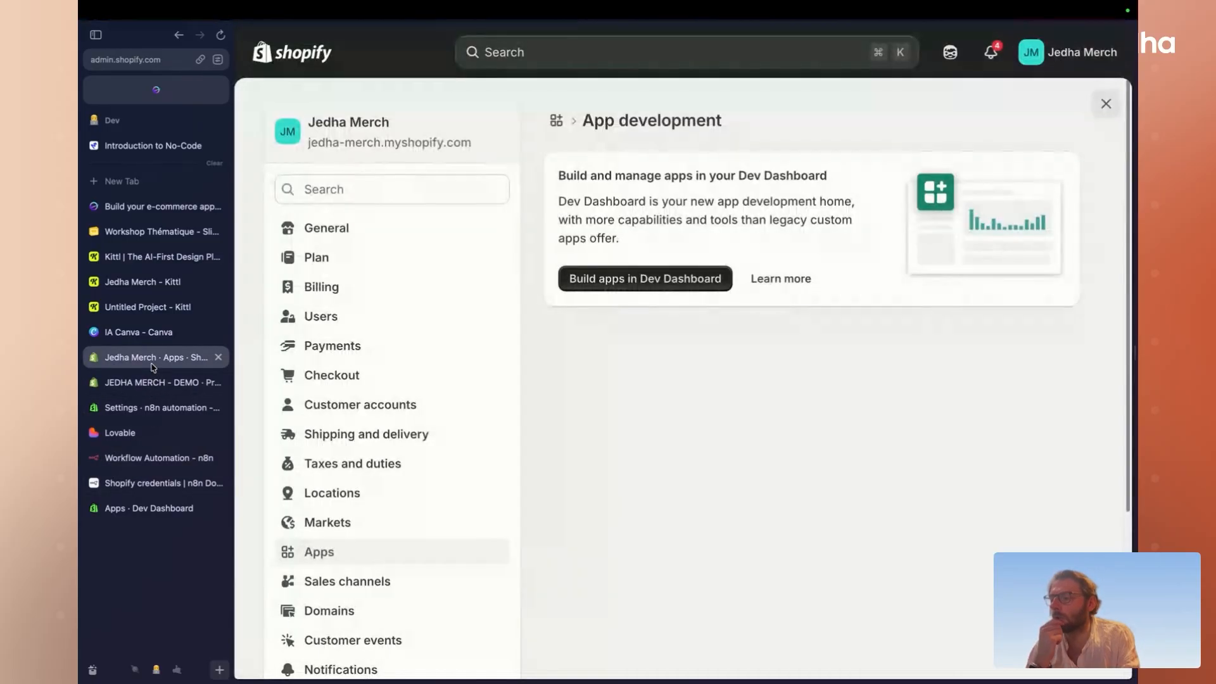
left_click_drag(307, 147, 379, 145)
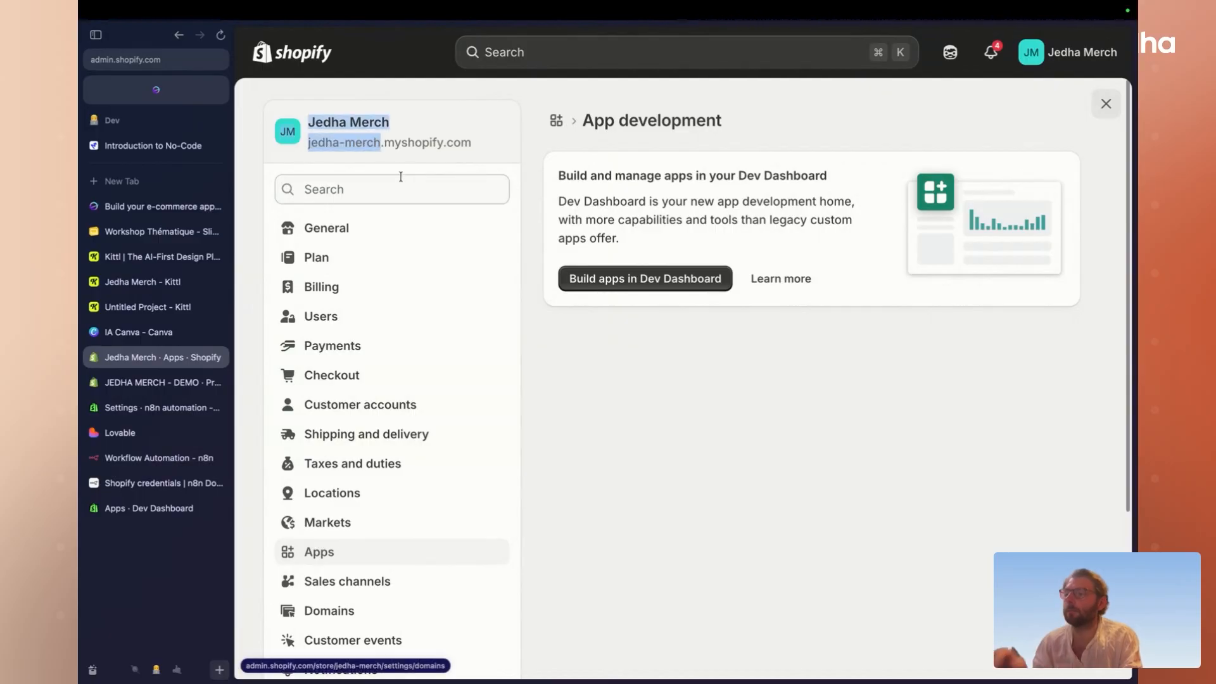
left_click(367, 164)
left_click_drag(306, 148, 381, 146)
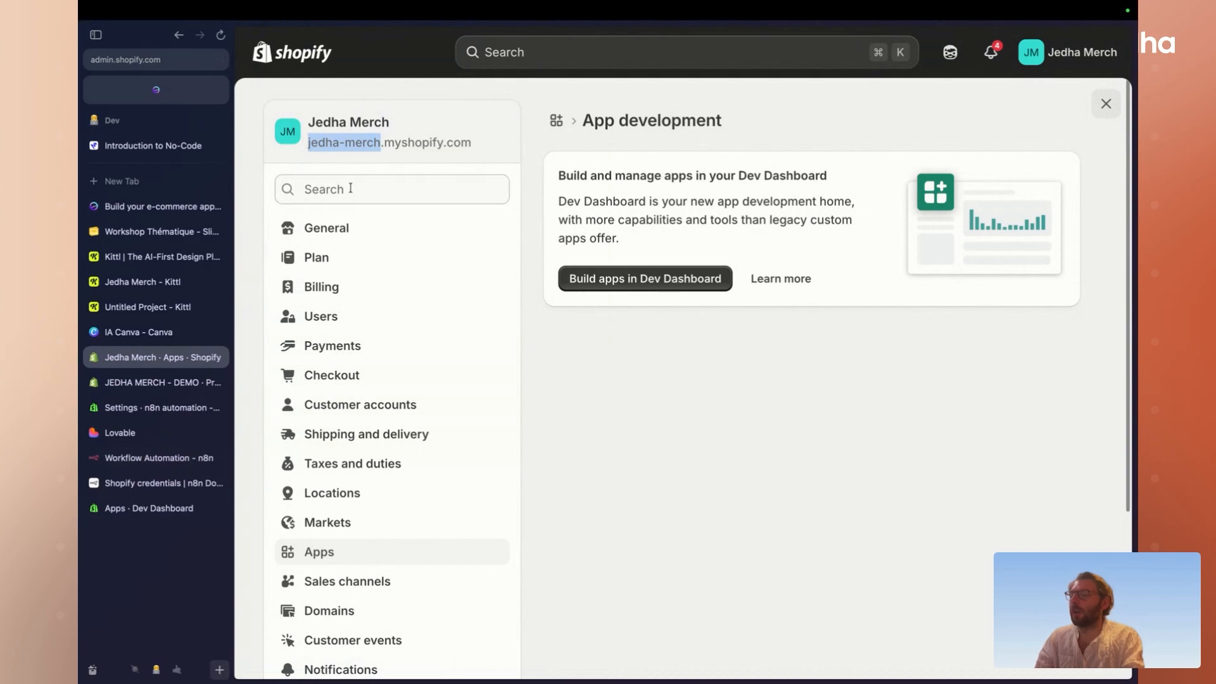
left_click(149, 458)
key("super+v")
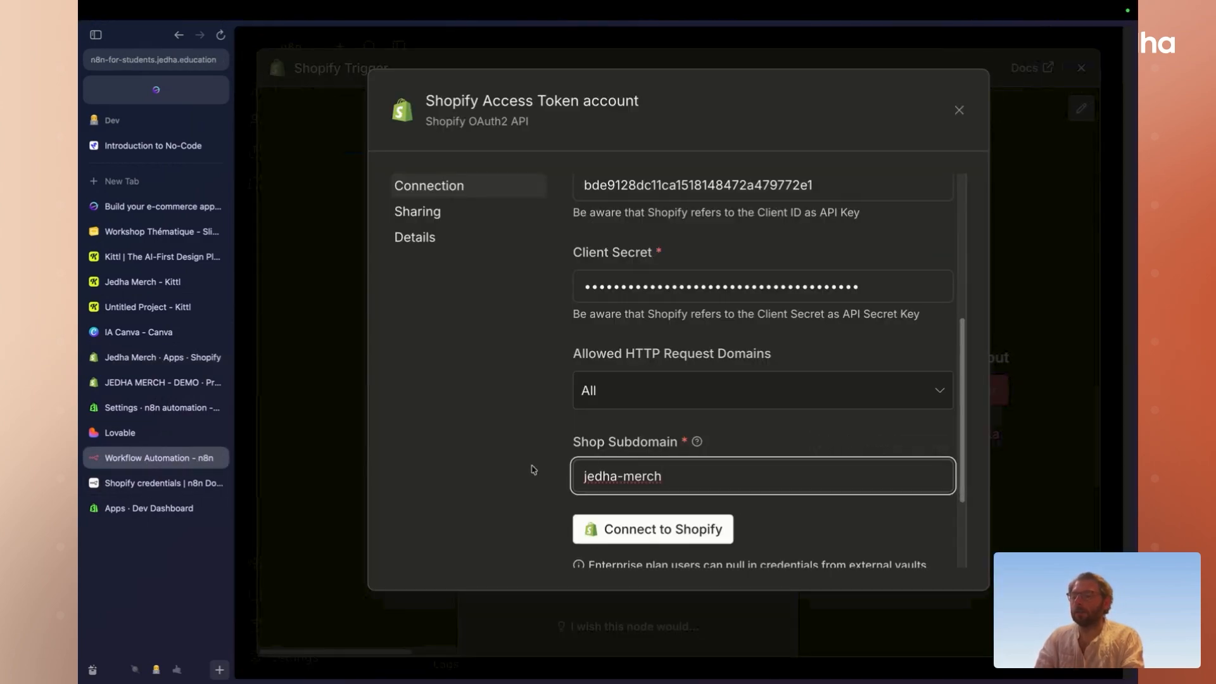
- Connect the n8n credential to Shopify by installing the n8n automation - DEMO app, decline saving the login, and close the credential
scroll(617, 405, "up", 5)
scroll(635, 384, "down", 4)
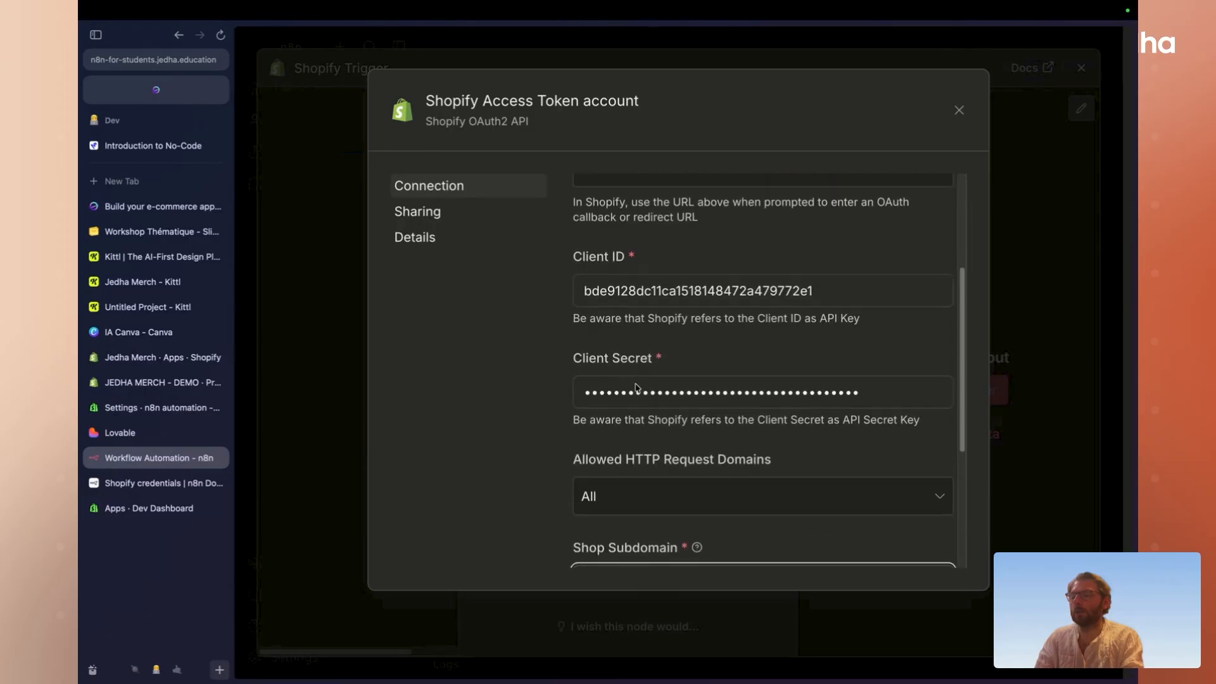
scroll(635, 383, "down", 1)
left_click(631, 514)
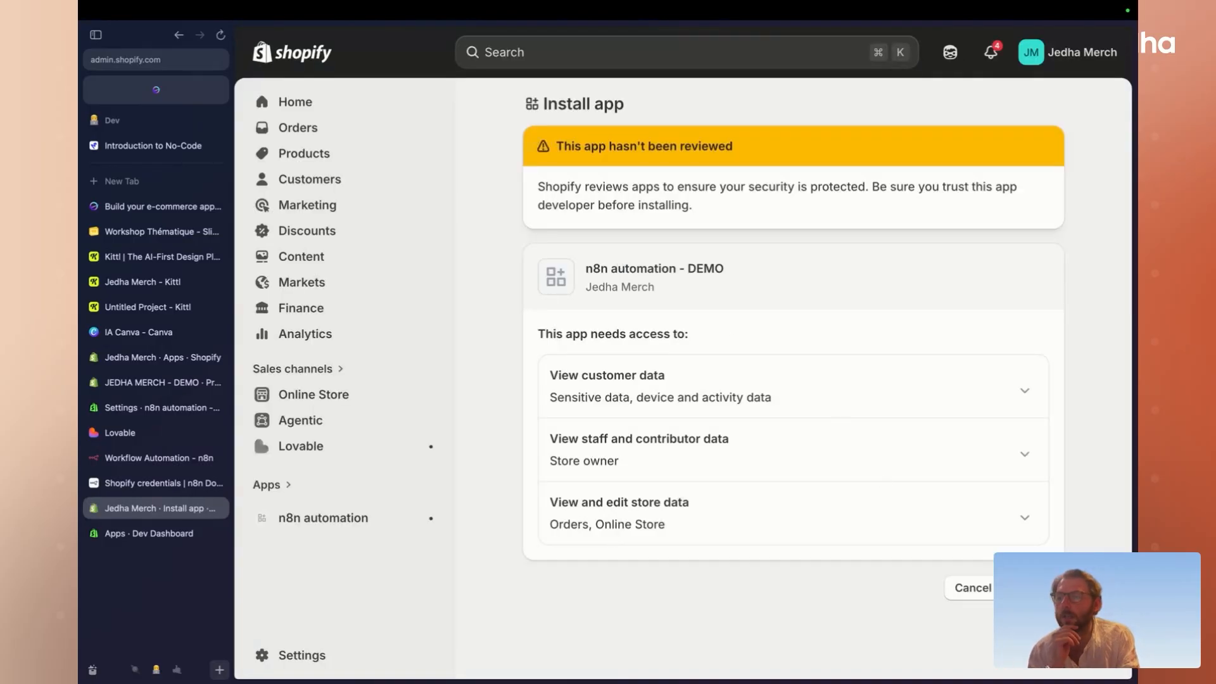
left_click(1038, 588)
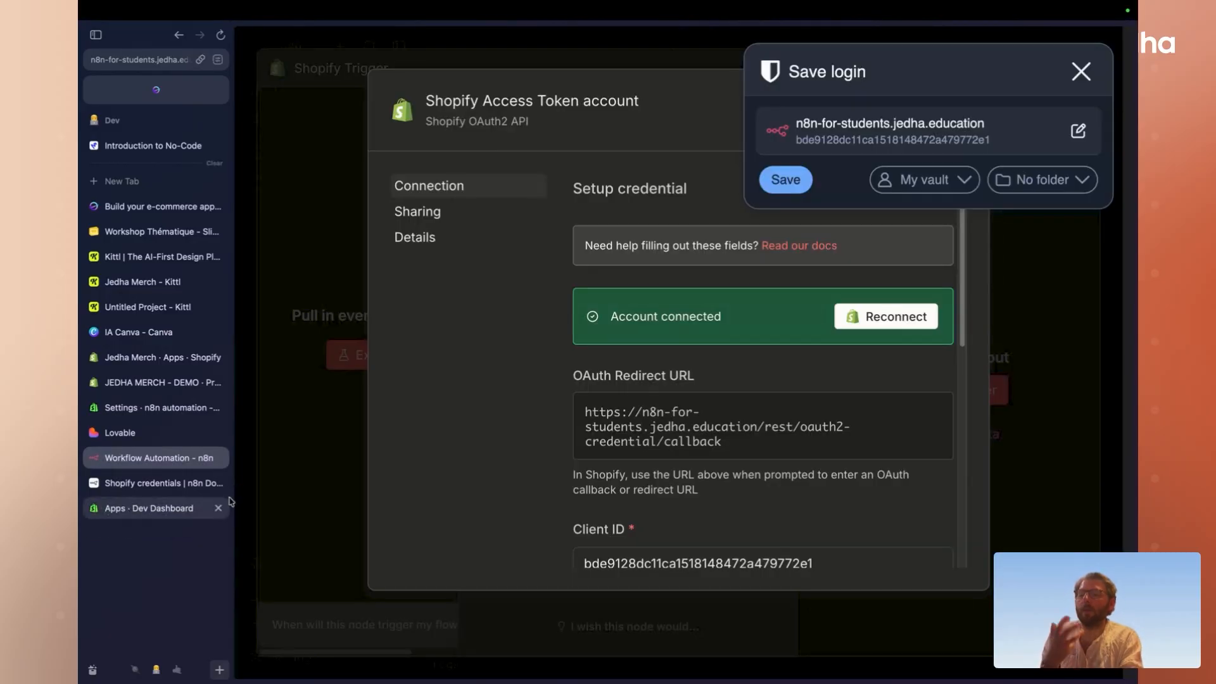
left_click(1082, 71)
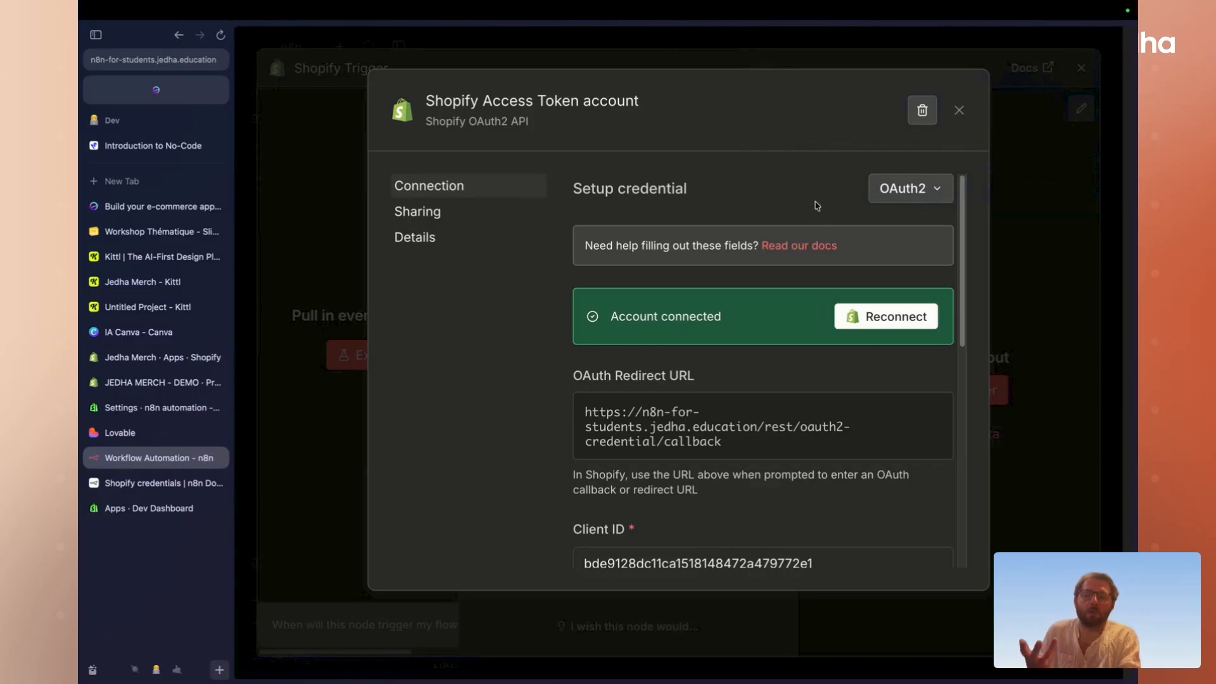
scroll(815, 209, "down", 10)
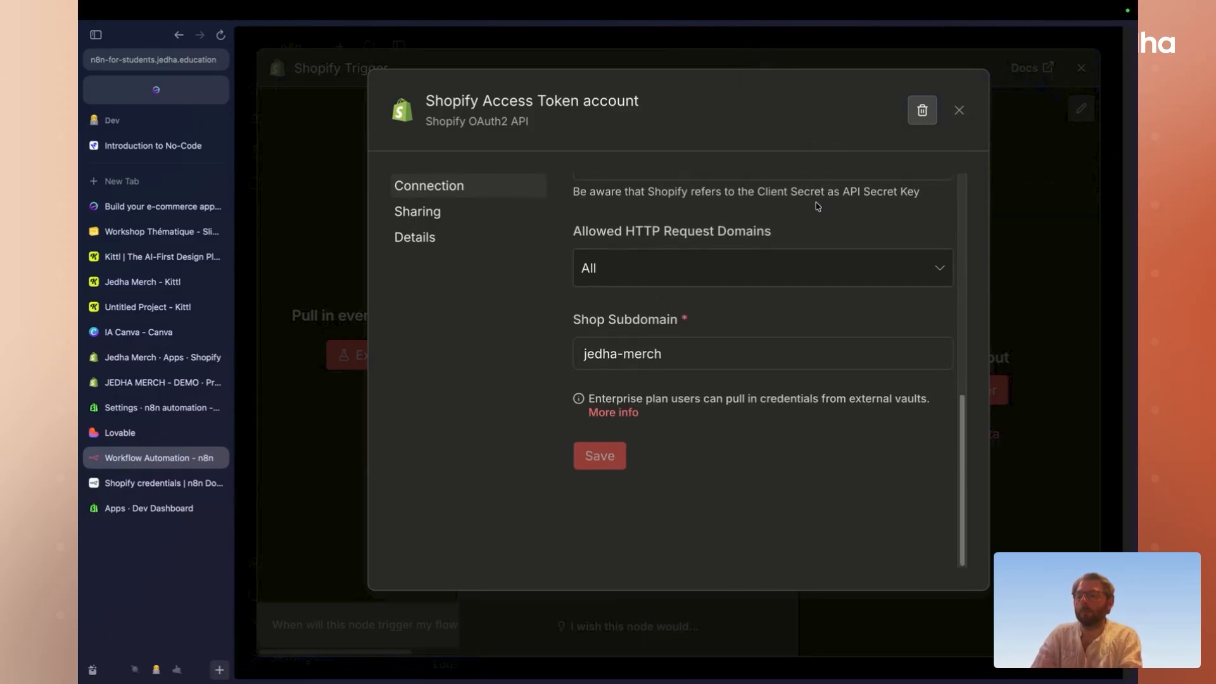
left_click(960, 111)
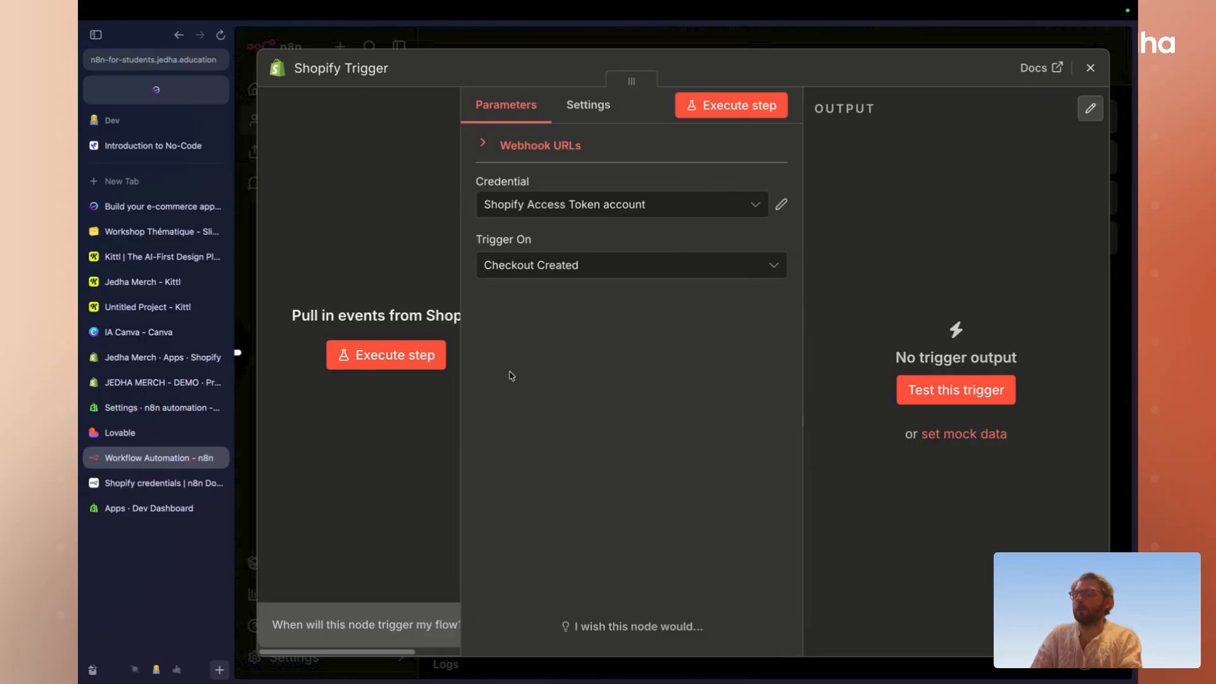
- Execute the Shopify Trigger step with Checkout Created so that it listens for a test event
scroll(435, 406, "right", 3)
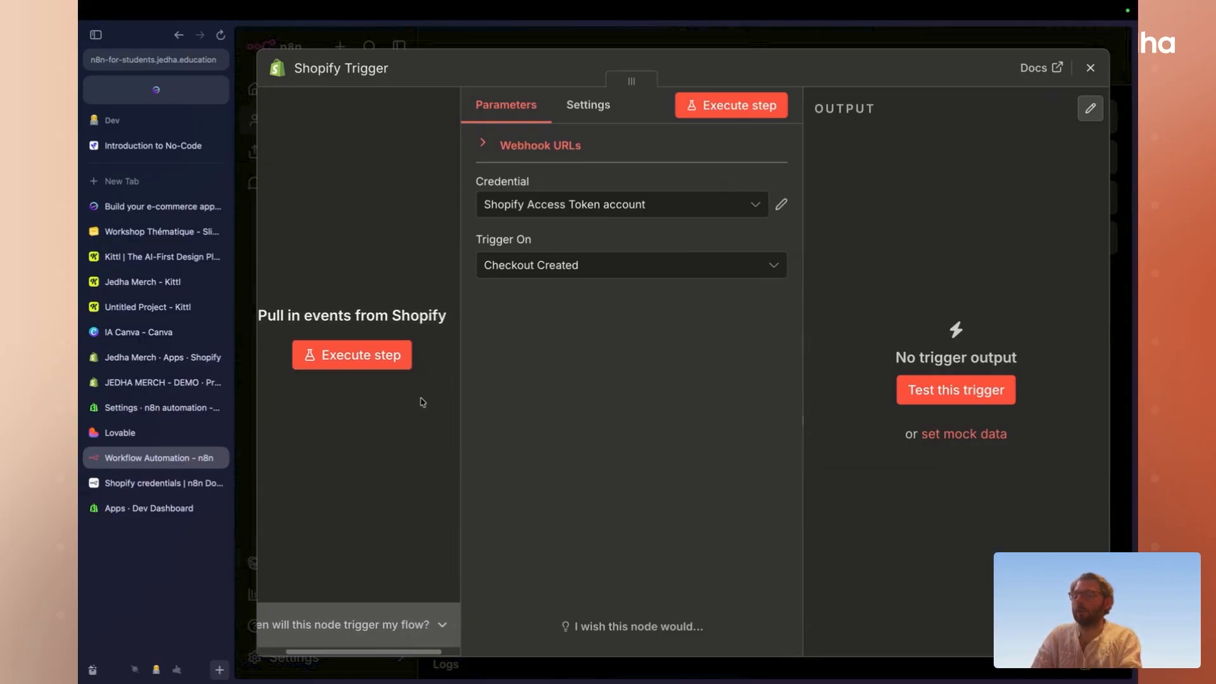
key("super+minus")
left_click(369, 355)
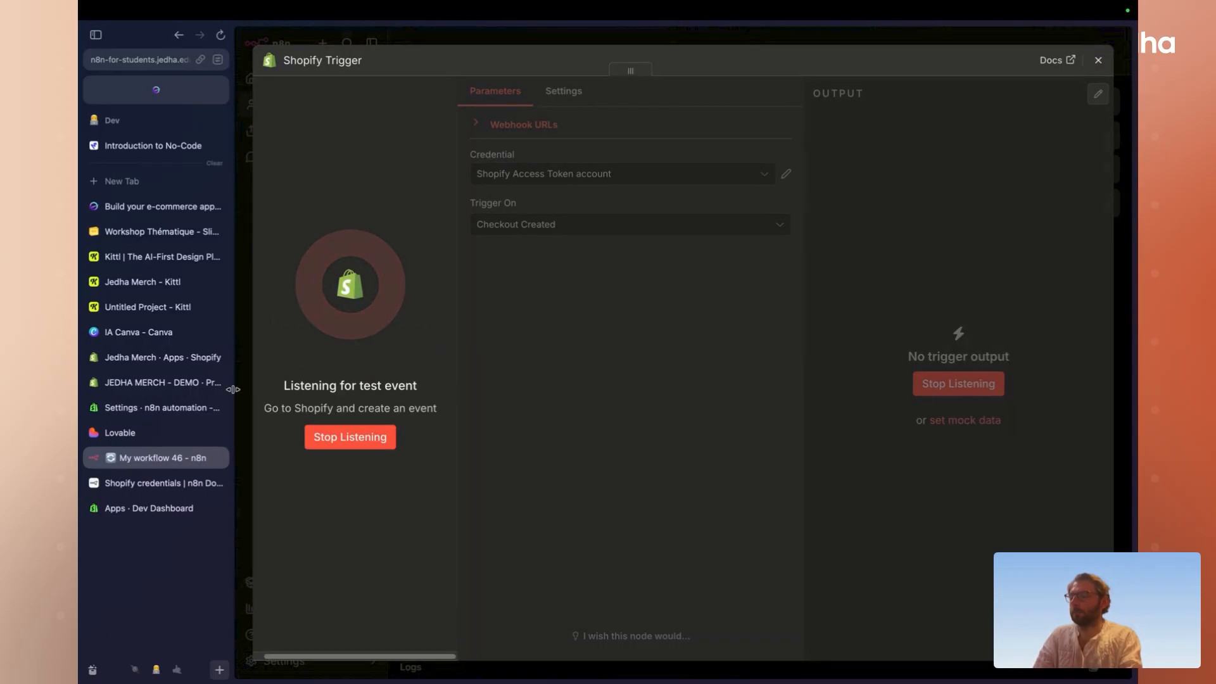
- Switch to Lovable and open the existing project Jedha's Everyday Essentials from the dashboard
left_click(169, 433)
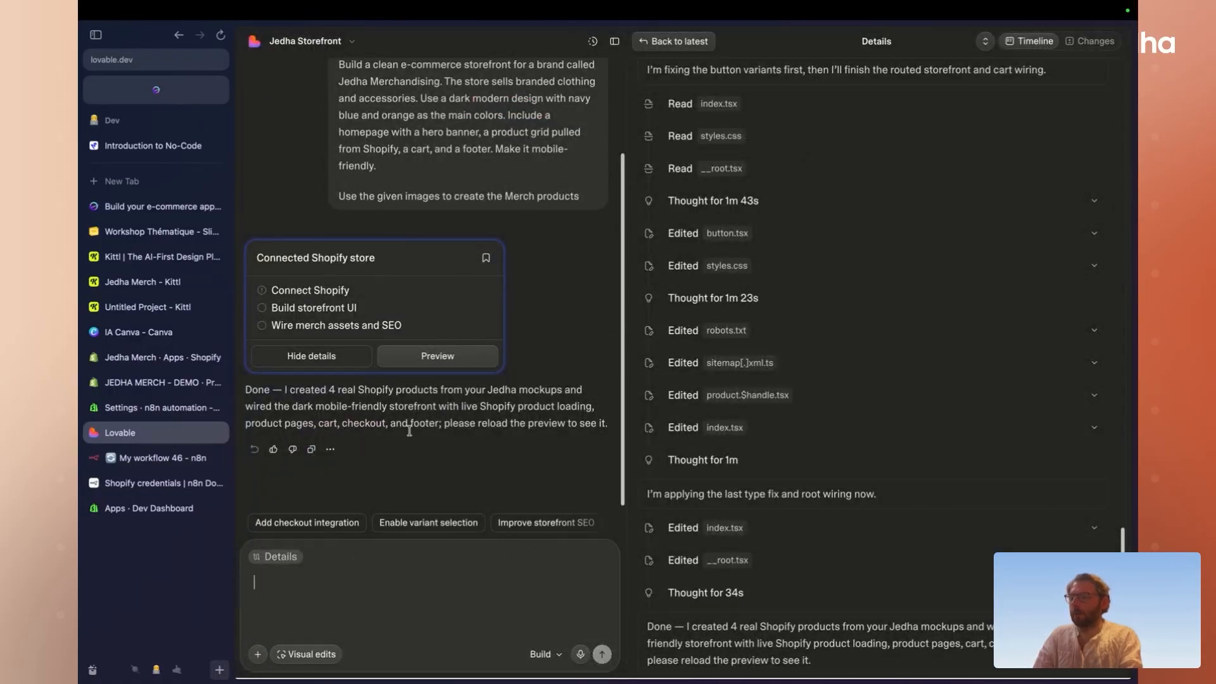
scroll(754, 488, "up", 2)
scroll(754, 488, "down", 2)
scroll(754, 488, "up", 1)
scroll(754, 488, "down", 1)
left_click(307, 41)
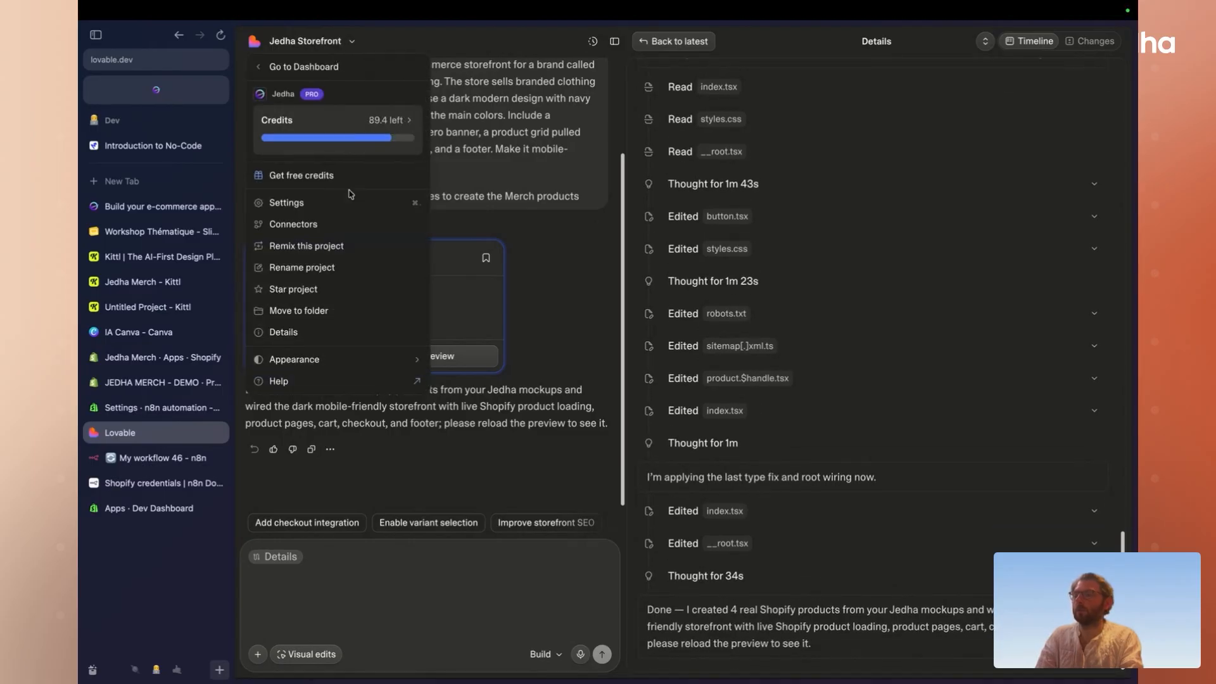
left_click(281, 68)
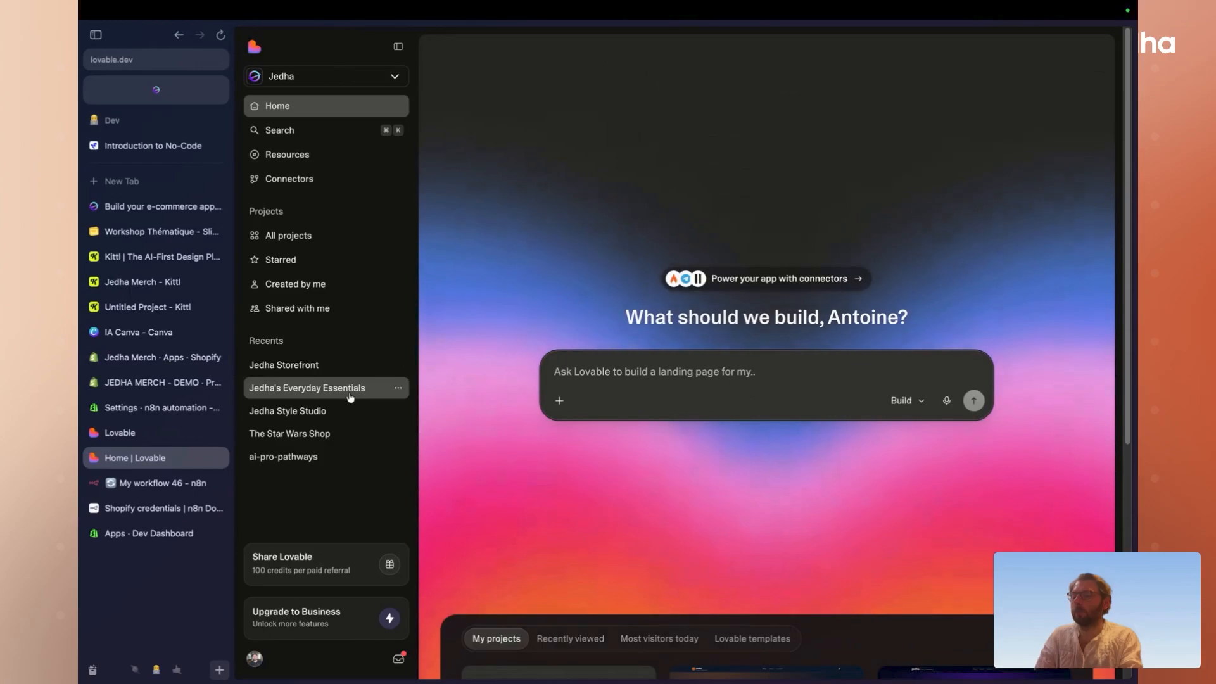
left_click(603, 418)
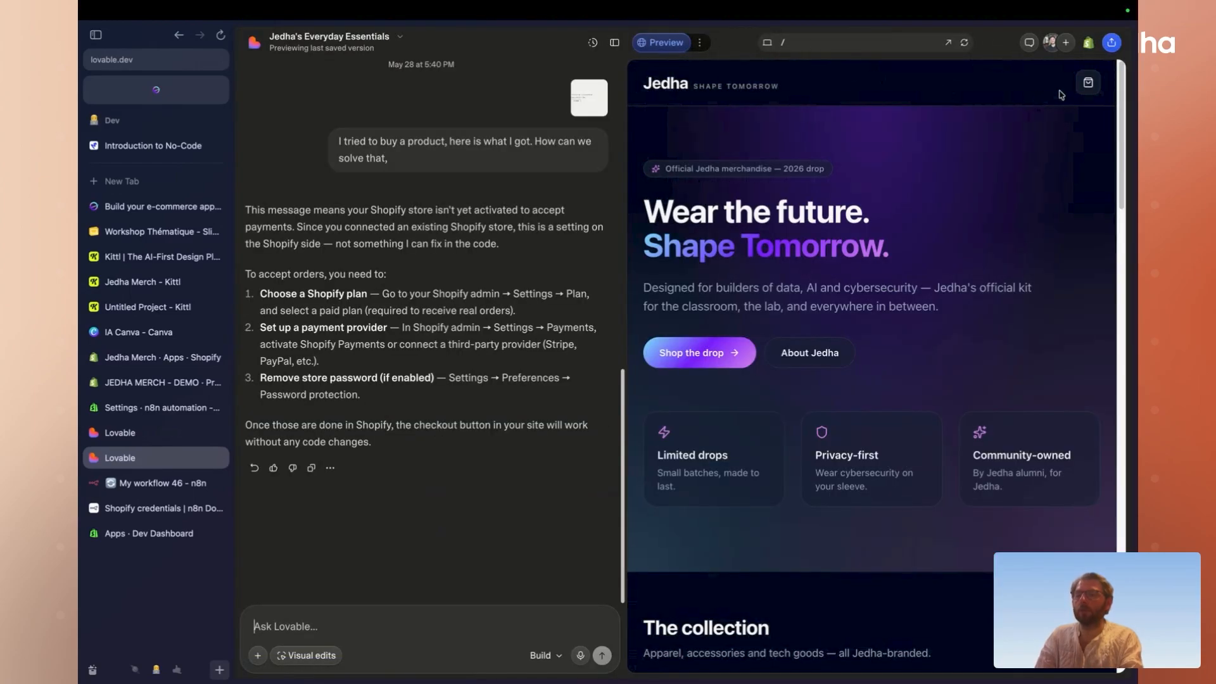
left_click(1111, 43)
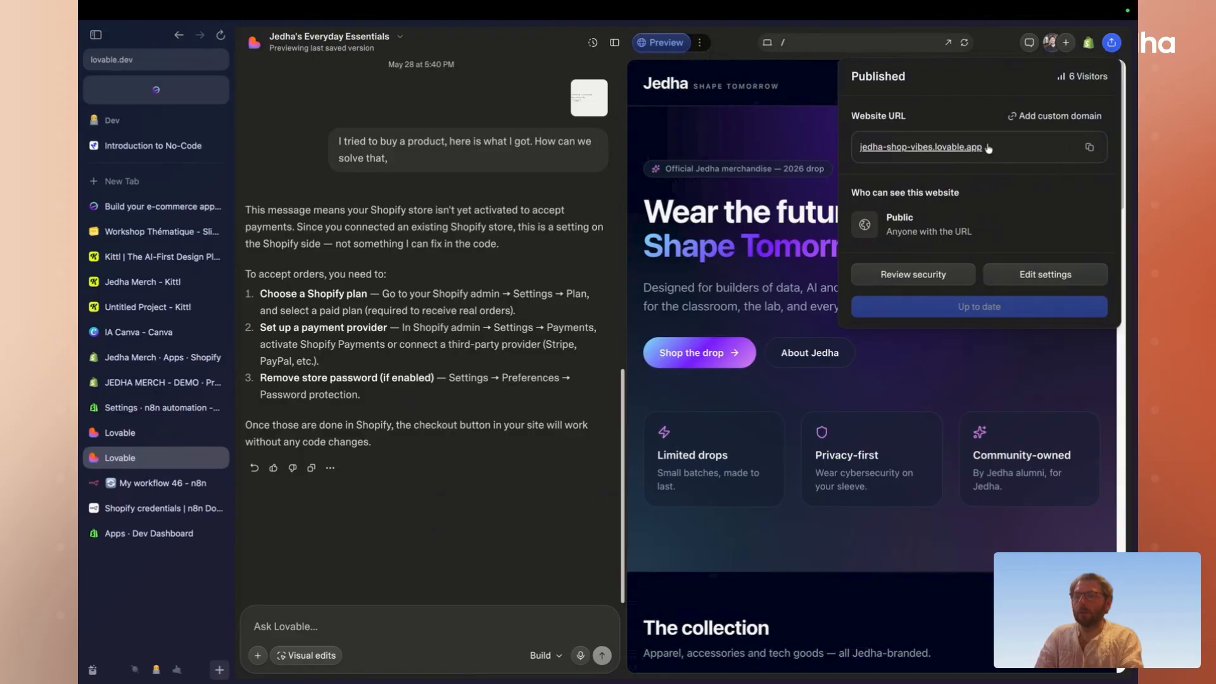
left_click(1089, 147)
key("super+t")
type("https://jedha-shop-vibes.lovable.app")
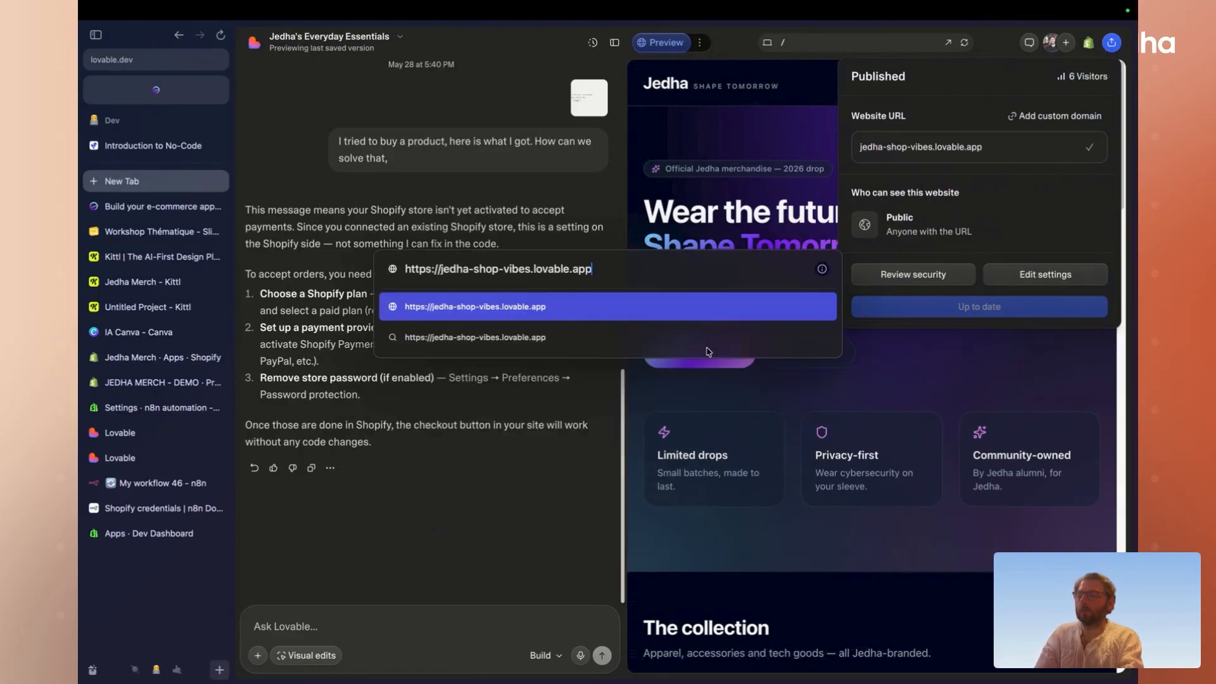
key("Return")
- Add one Jedha Cap to the shop's cart and proceed to the Shopify checkout page
scroll(582, 356, "down", 8)
left_click(401, 412)
left_click(817, 299)
left_click(1045, 49)
left_click(920, 636)
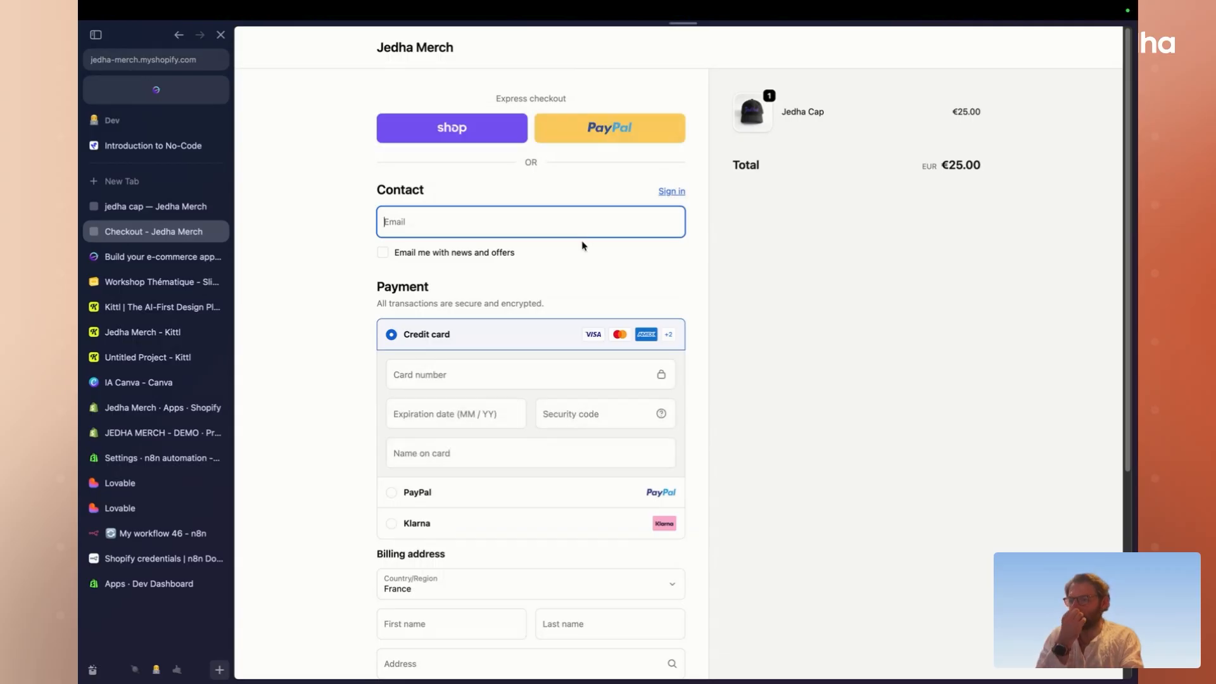
scroll(525, 314, "down", 4)
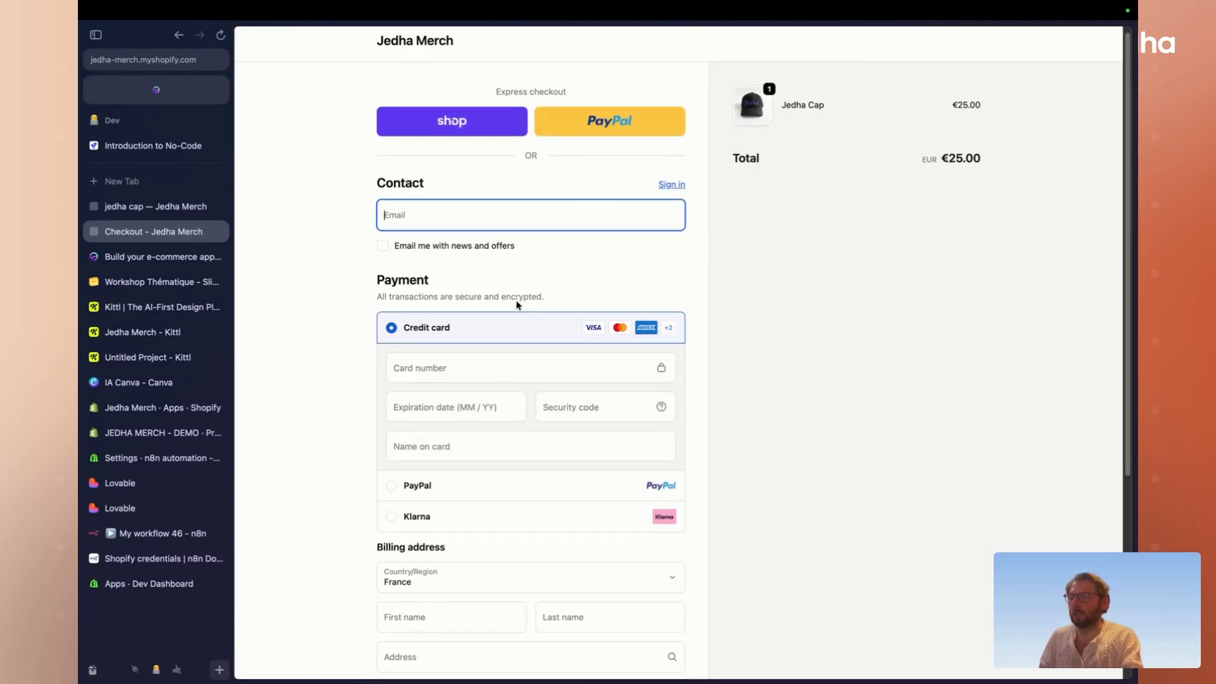
- Return to n8n and examine the checkout data in the Shopify Trigger output, including shipping_lines, and close the node
left_click(158, 533)
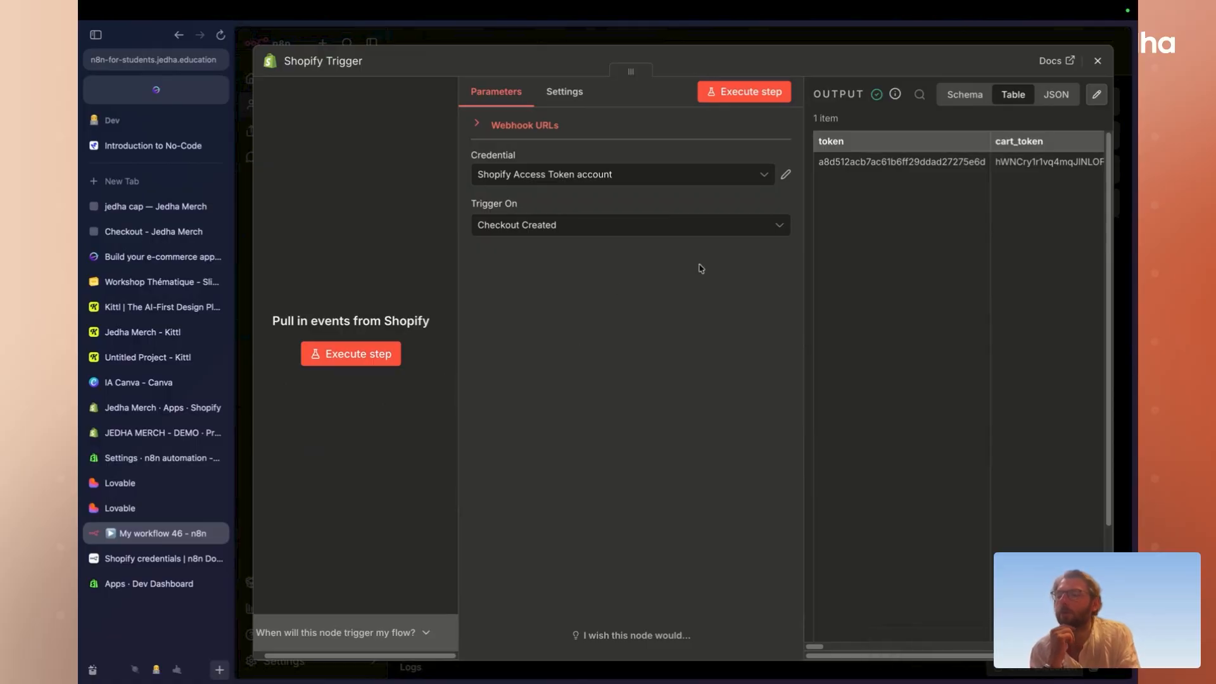
scroll(844, 258, "right", 10)
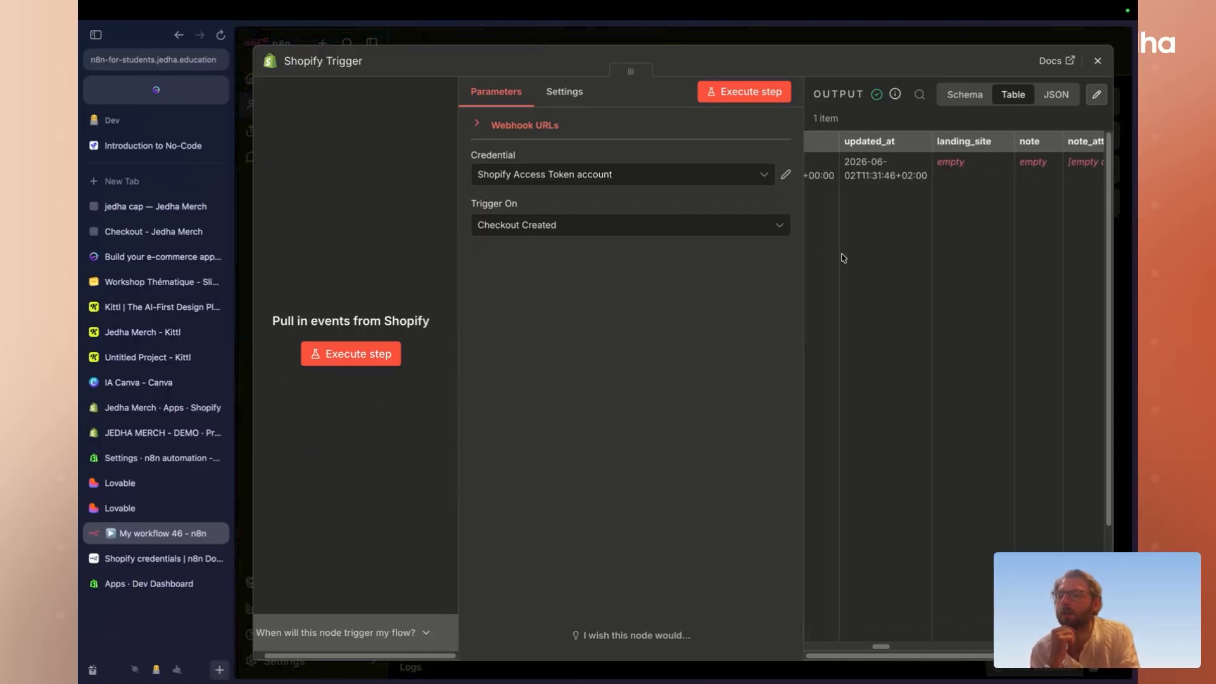
scroll(843, 258, "right", 5)
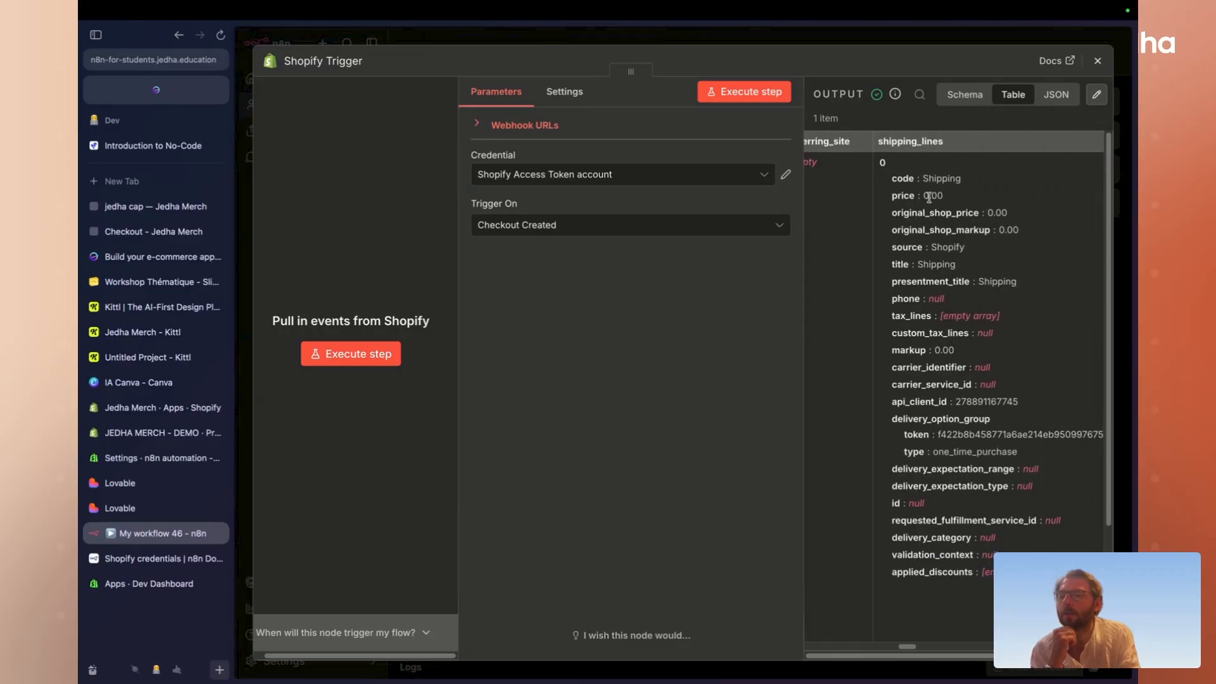
scroll(928, 197, "right", 2)
scroll(928, 197, "left", 1)
left_click_drag(873, 177, 896, 401)
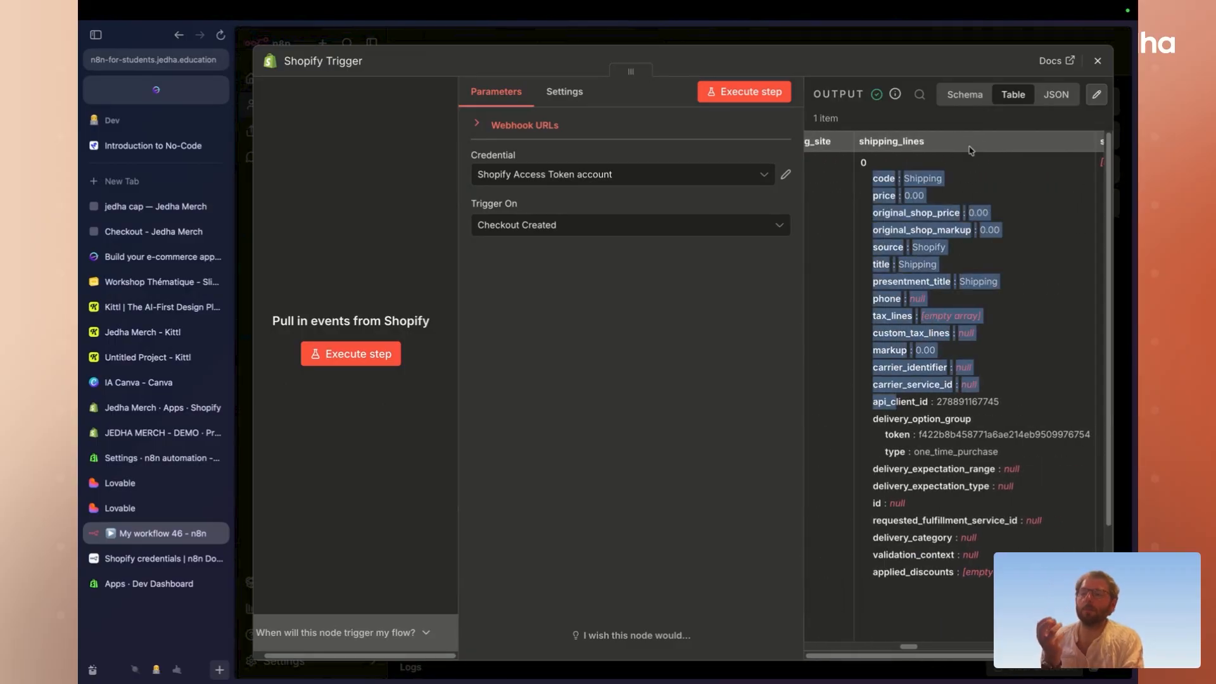
left_click(1098, 60)
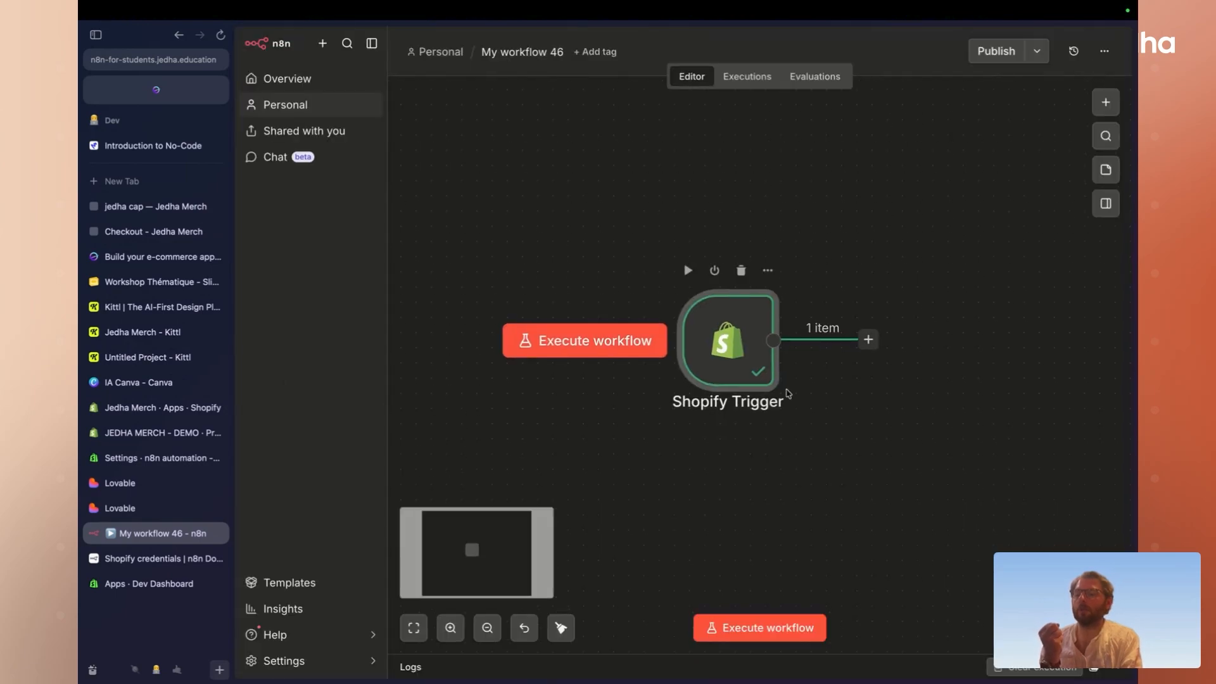
- Look over the node categories offered after the Shopify Trigger and close the list without adding a node
scroll(834, 390, "right", 1)
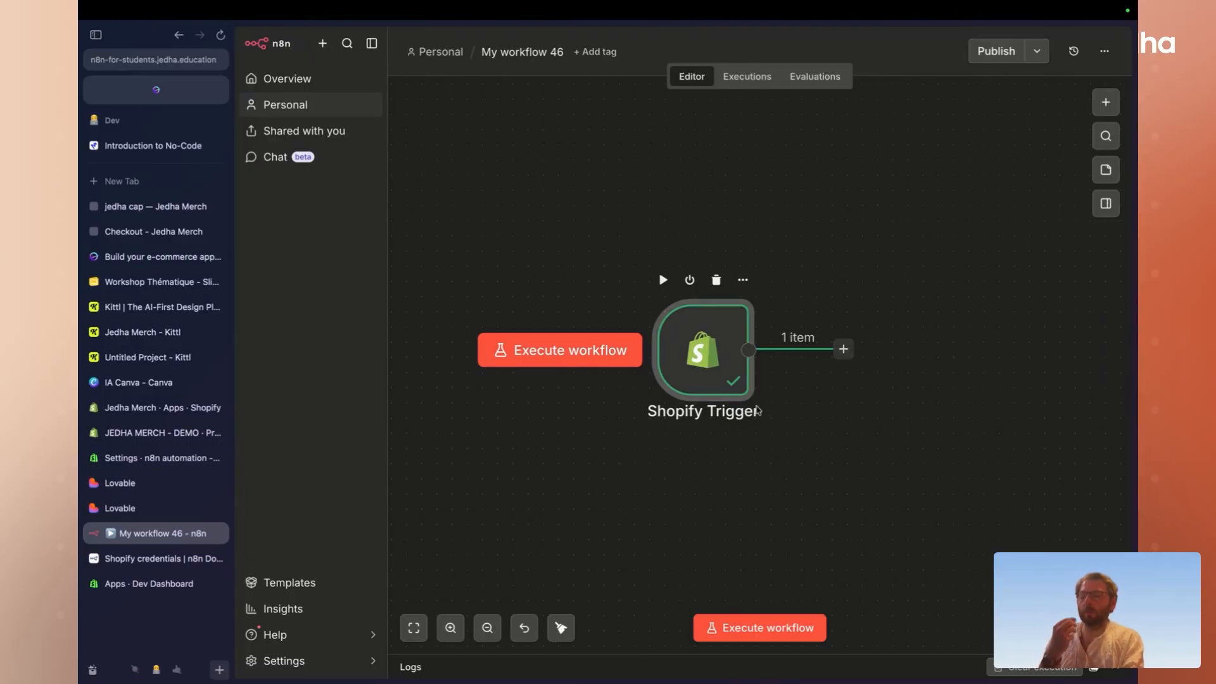
left_click(843, 349)
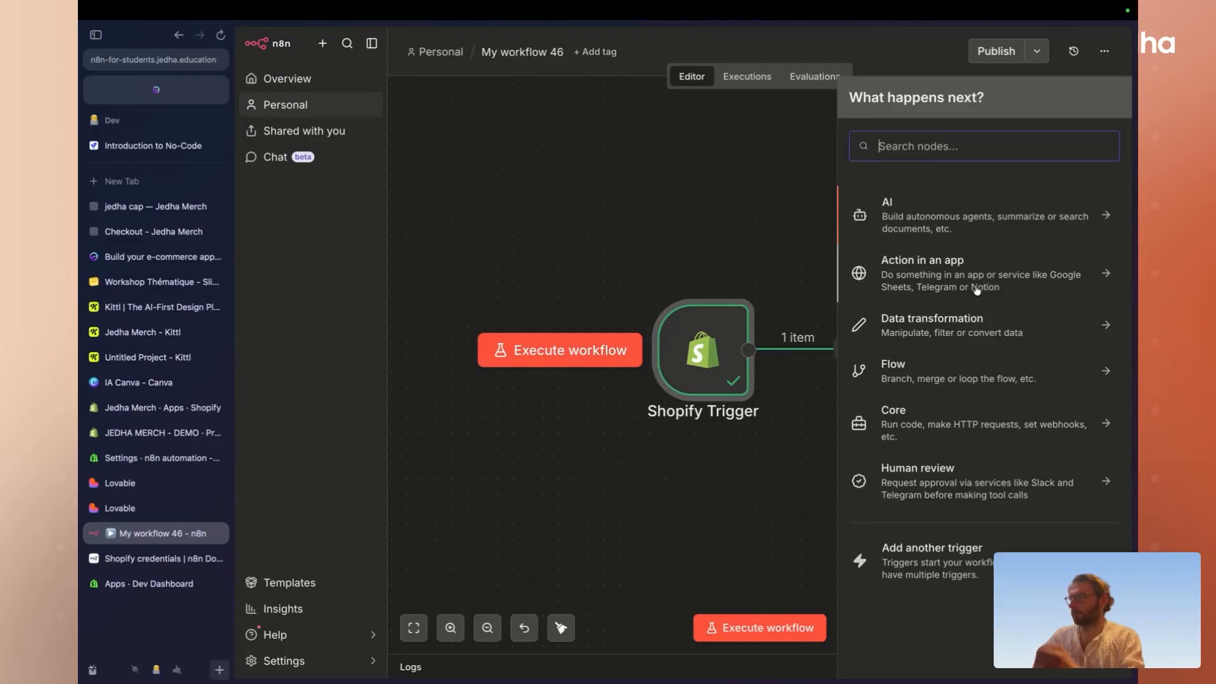
left_click(791, 213)
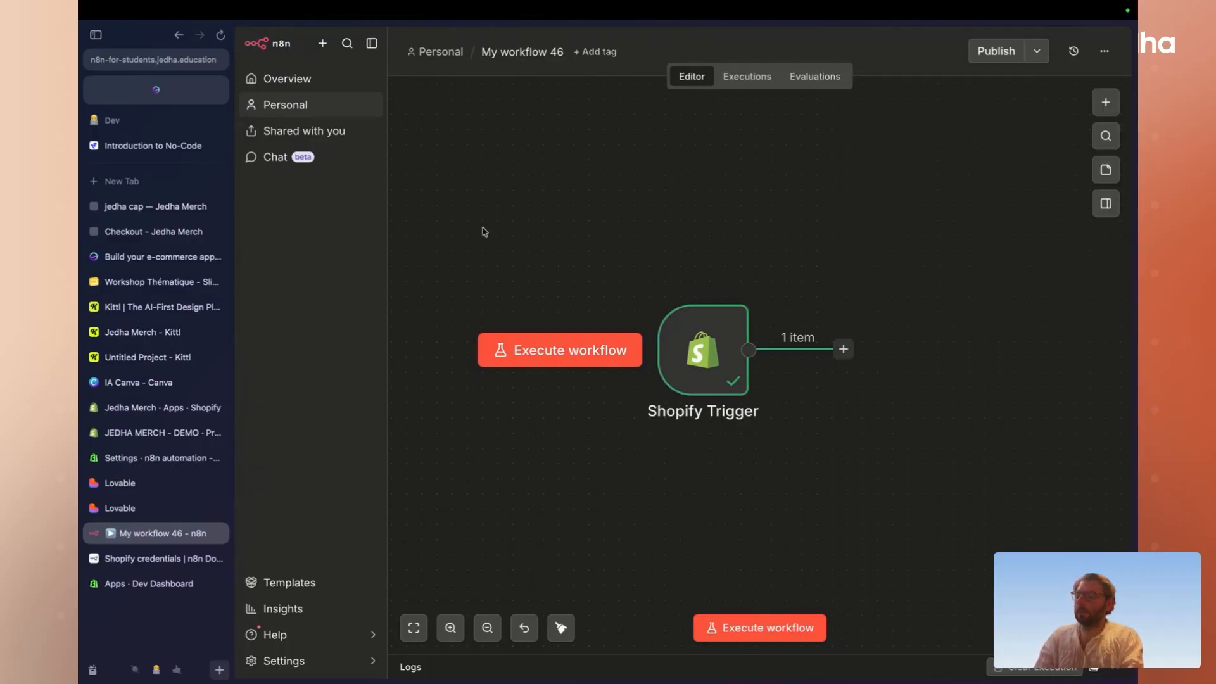
- Return the Jedha Storefront project in Lovable to its latest preview, and open the storefront preview in its own tab
left_click(119, 508)
left_click(119, 482)
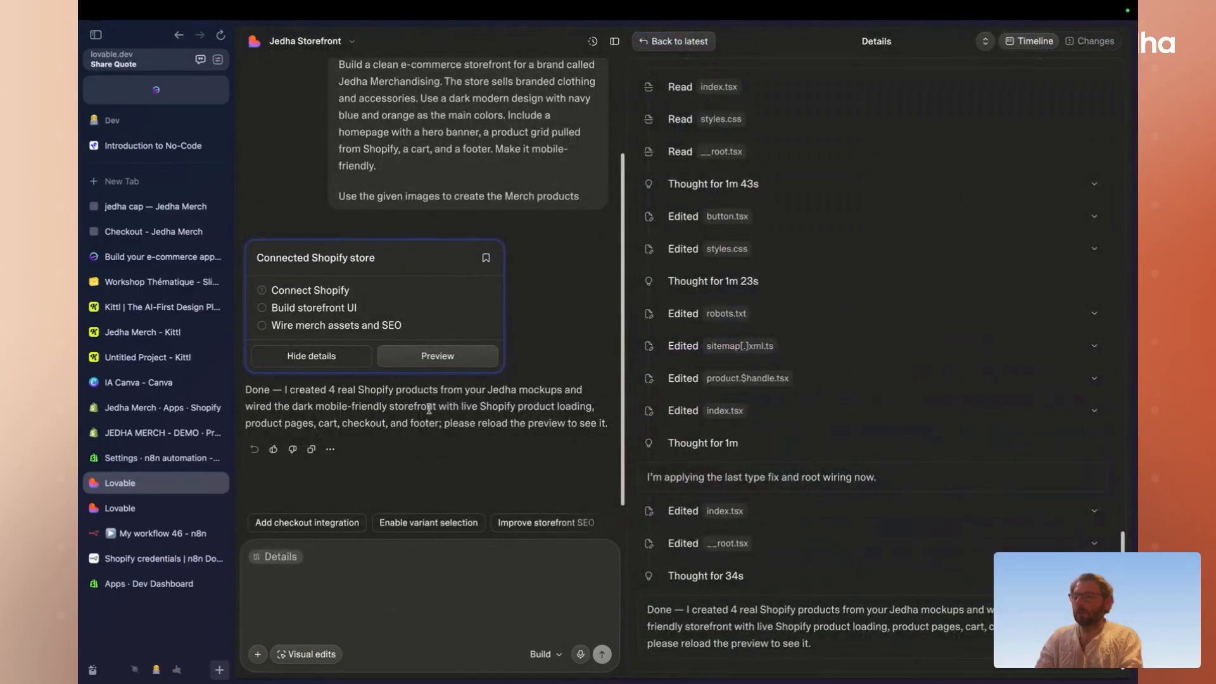
left_click(687, 45)
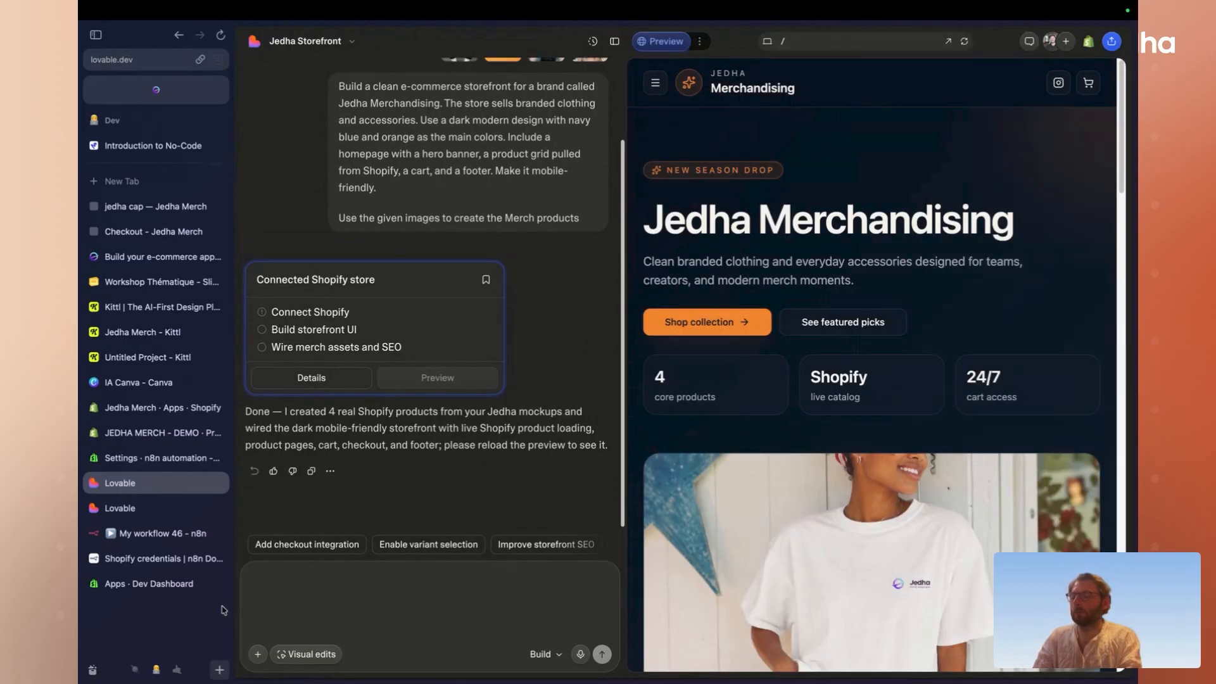
key("super+s")
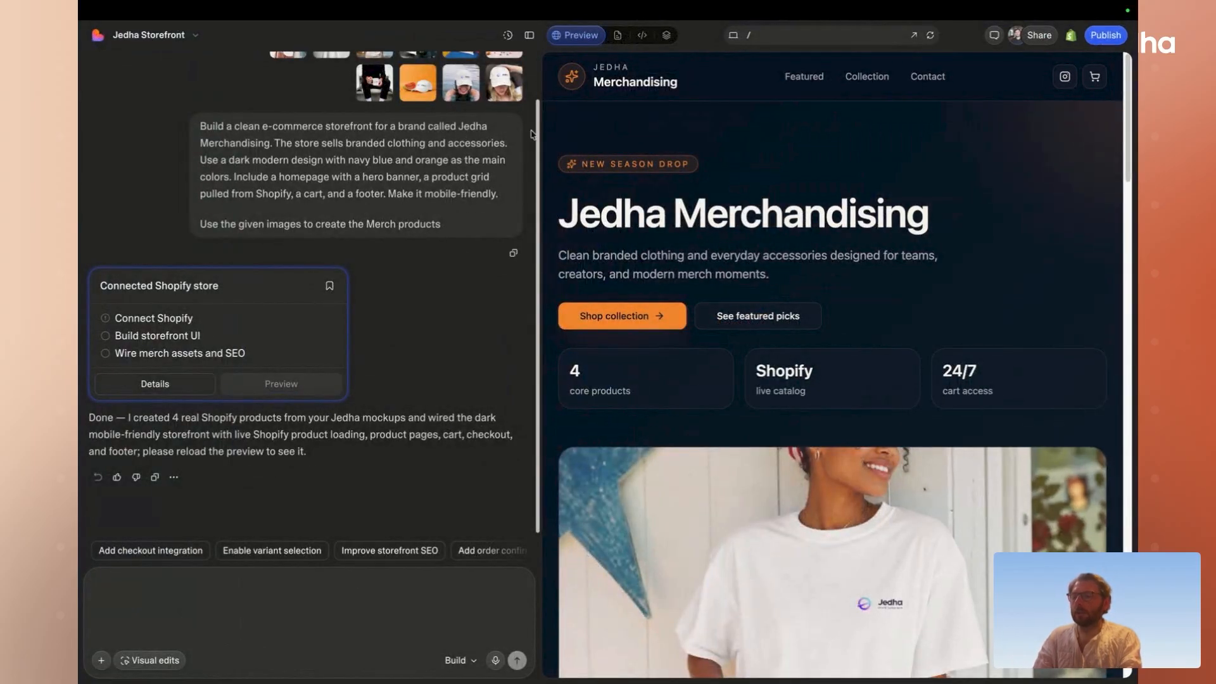
left_click(733, 35)
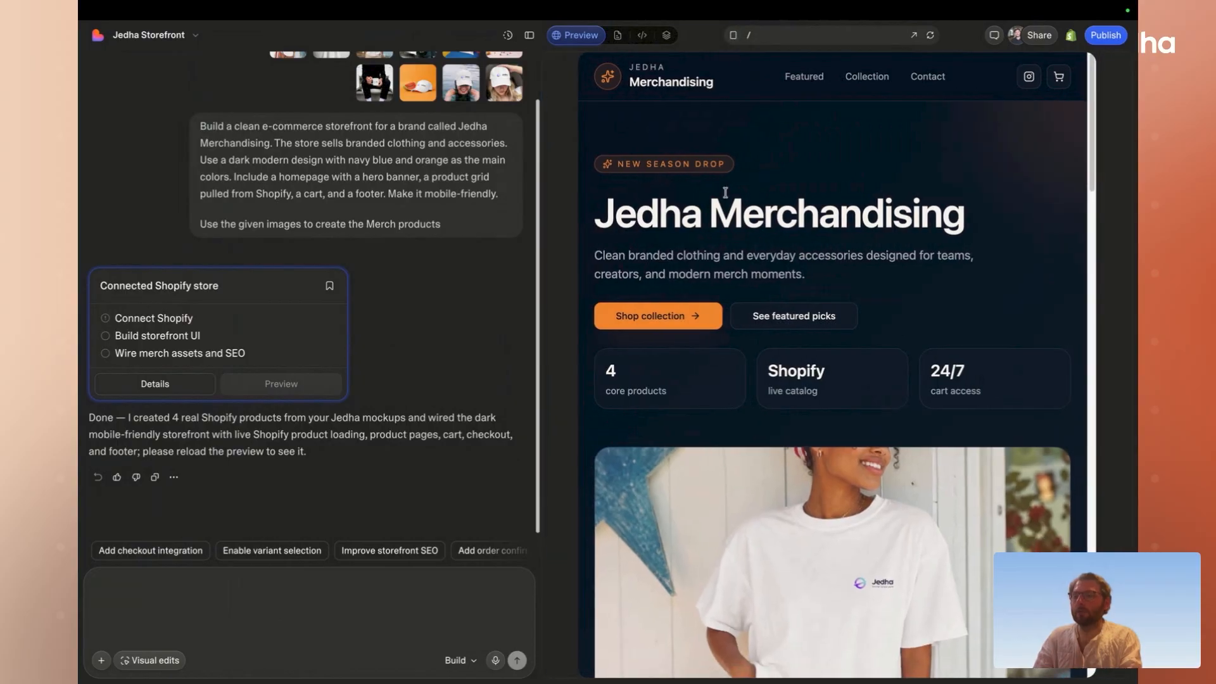
left_click(914, 36)
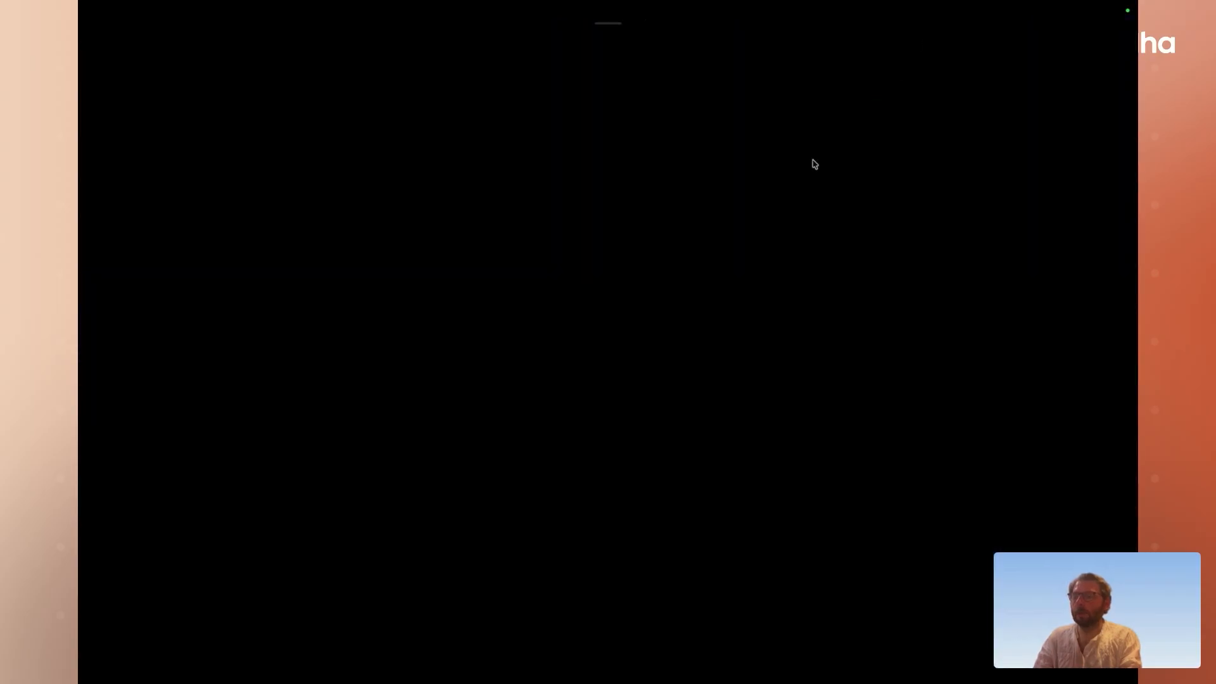
key("super+s")
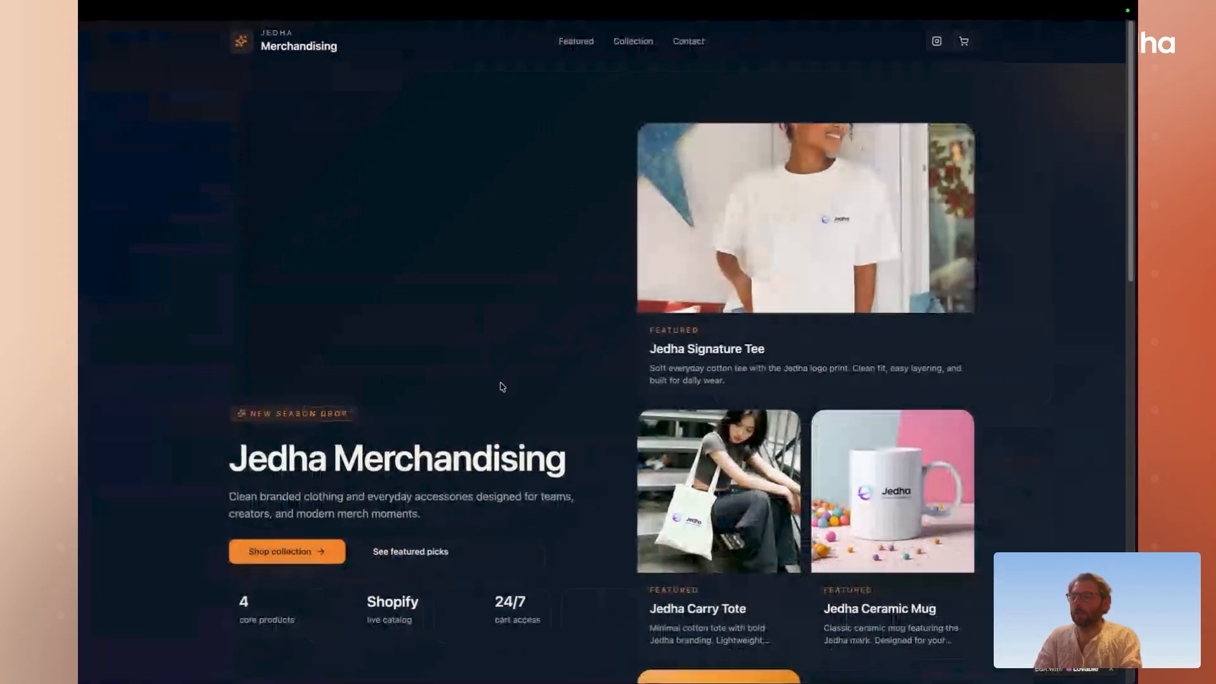
- Browse the storefront's home page, add the Jedha Ceramic Mug to the cart from the collection, and check the cart
scroll(507, 456, "down", 10)
scroll(510, 456, "down", 4)
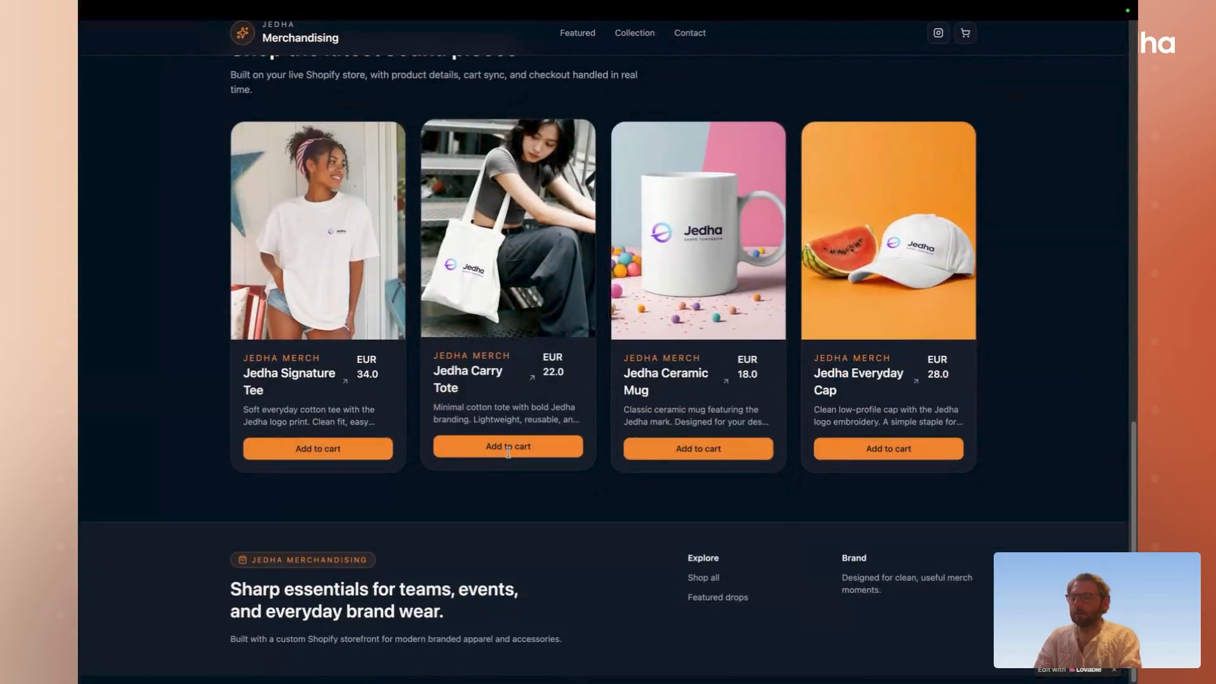
scroll(509, 456, "up", 15)
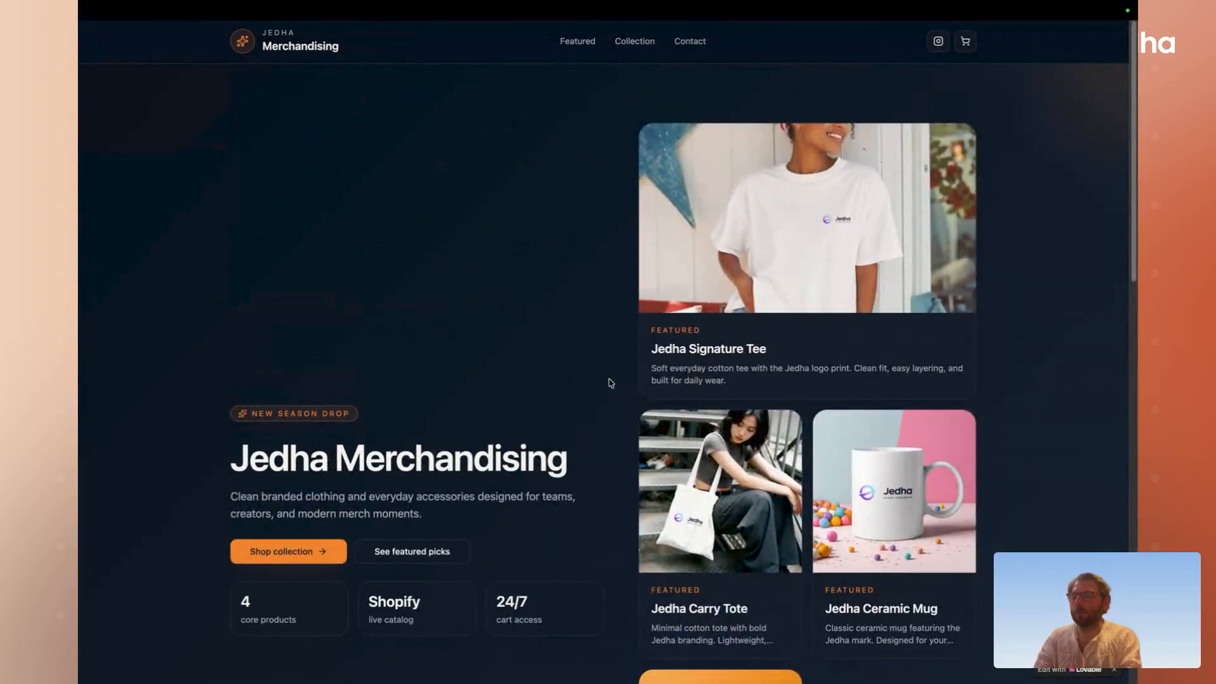
scroll(580, 415, "down", 2)
scroll(678, 478, "down", 10)
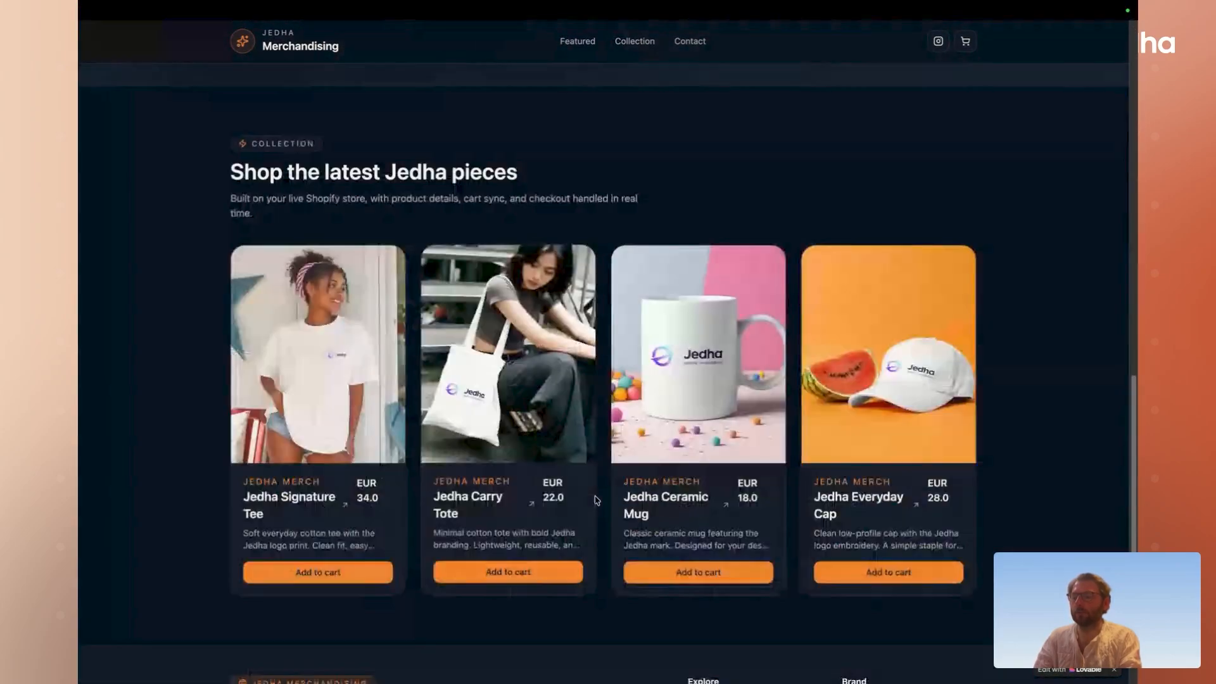
left_click(678, 565)
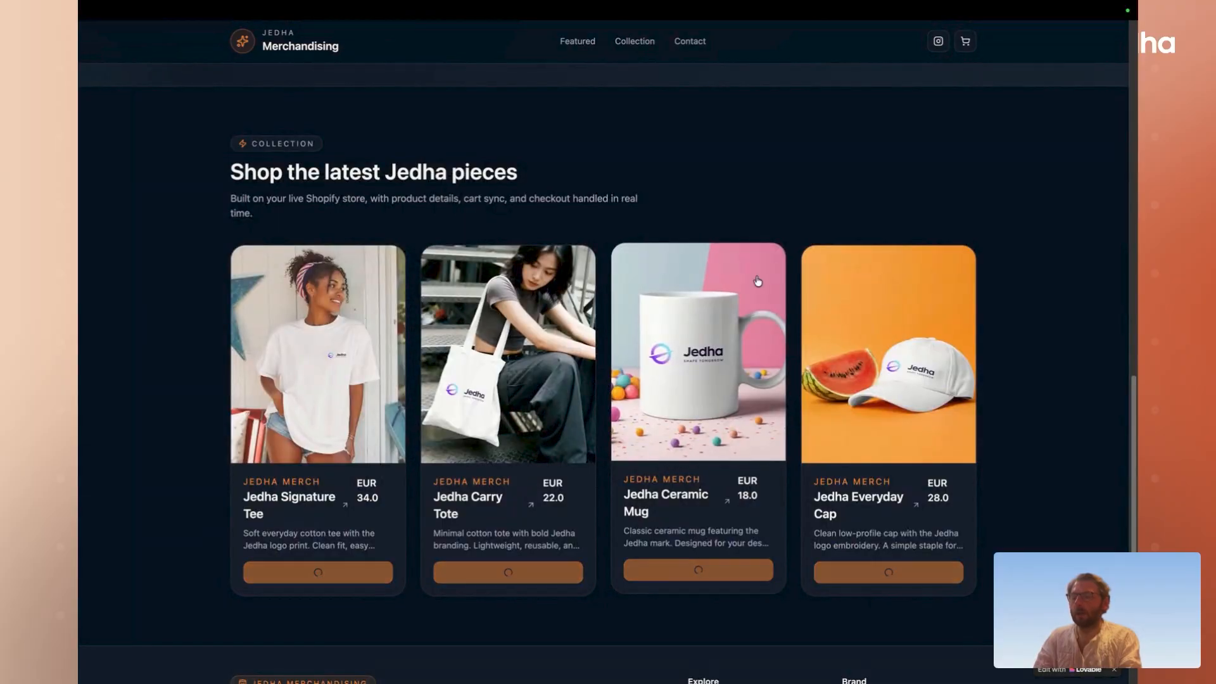
scroll(708, 181, "up", 12)
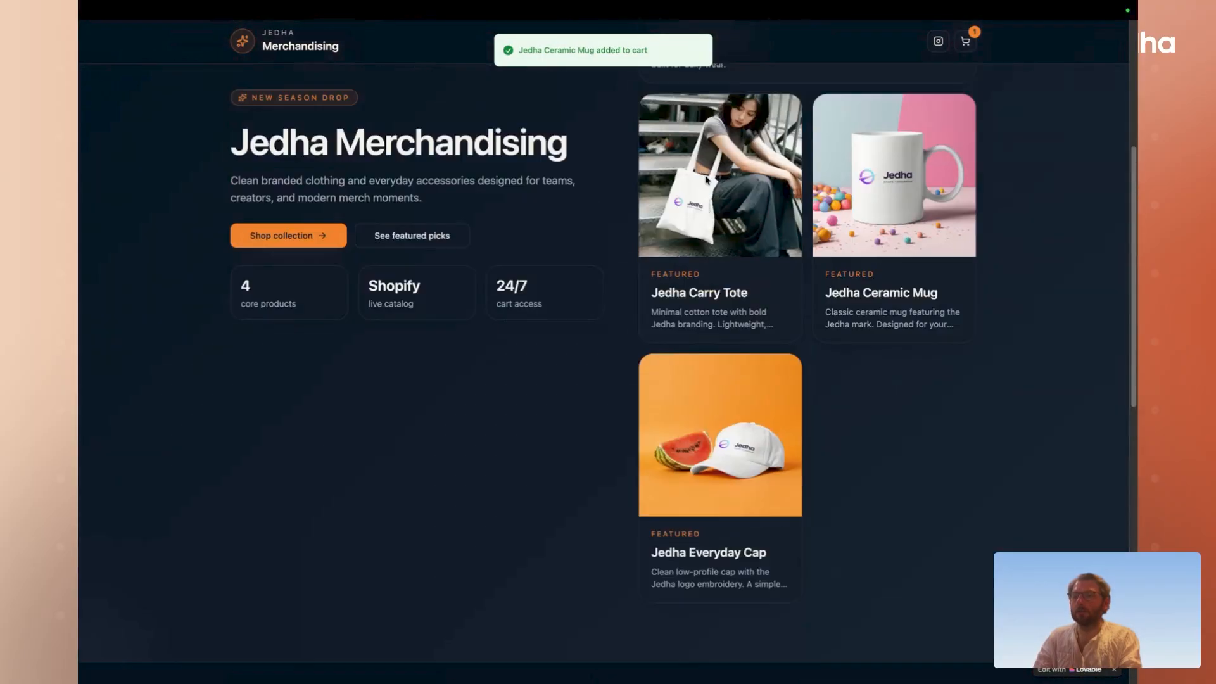
left_click(965, 41)
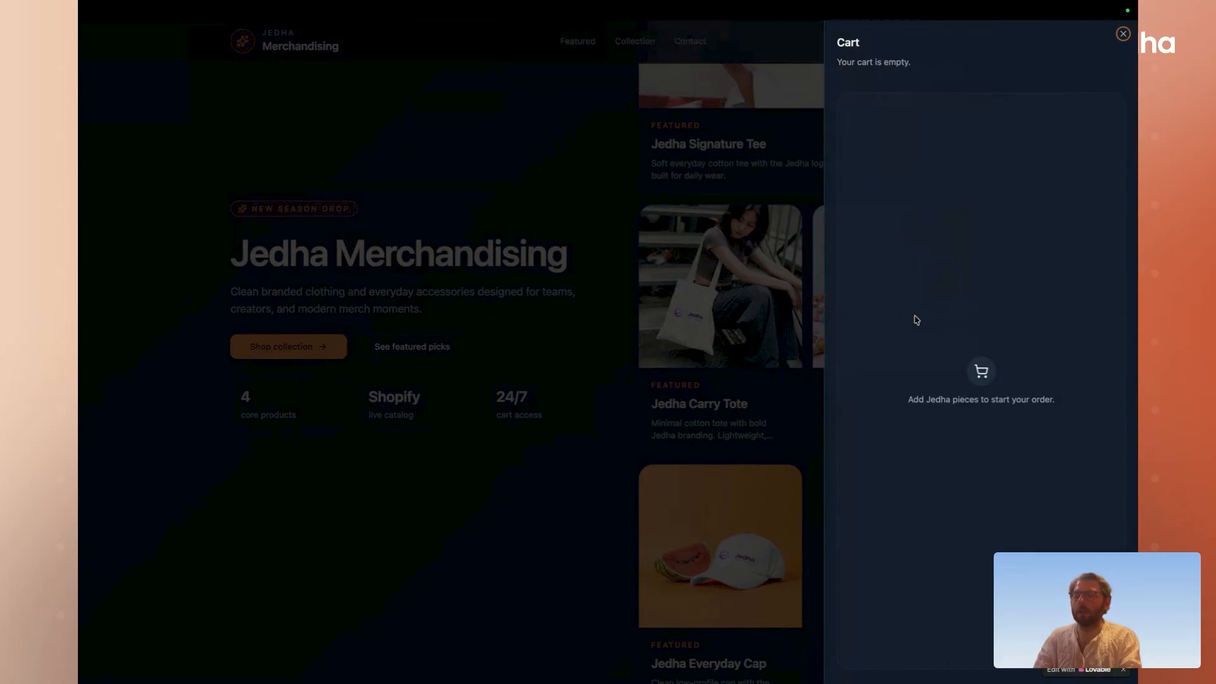
left_click(1124, 35)
- Open the Jedha Ceramic Mug's product page, add the mug to the cart from there, and check the cart
scroll(896, 135, "down", 6)
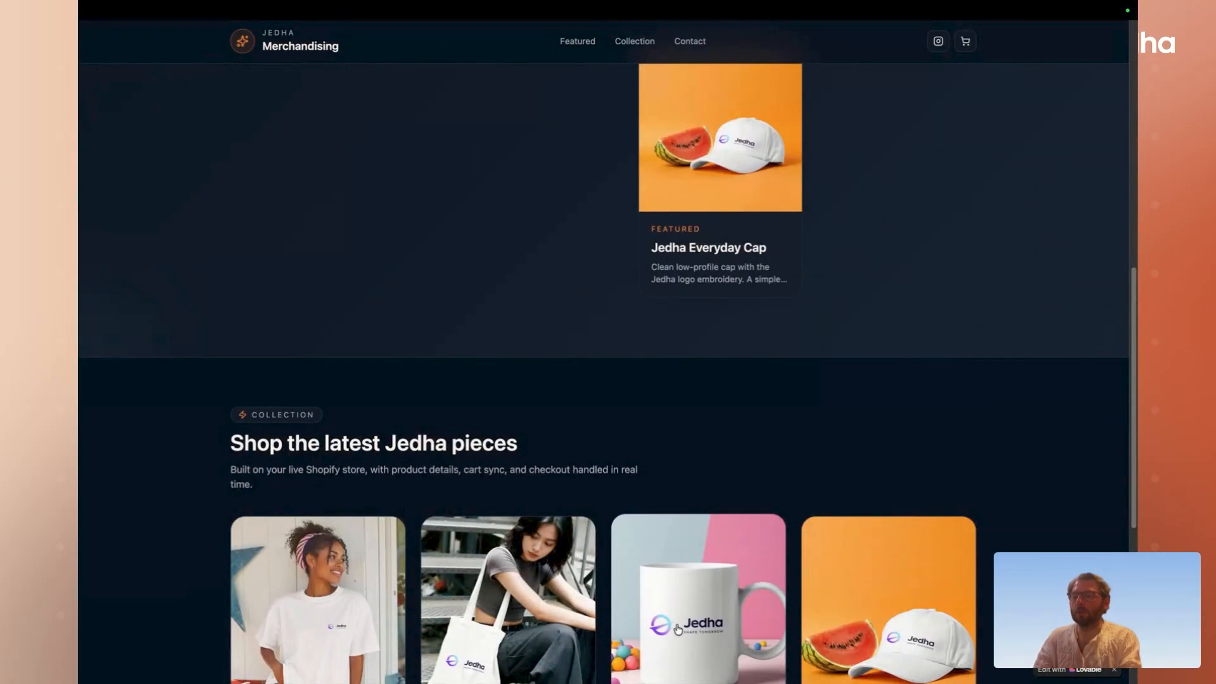
scroll(678, 632, "down", 3)
left_click(681, 581)
left_click(717, 548)
left_click(965, 41)
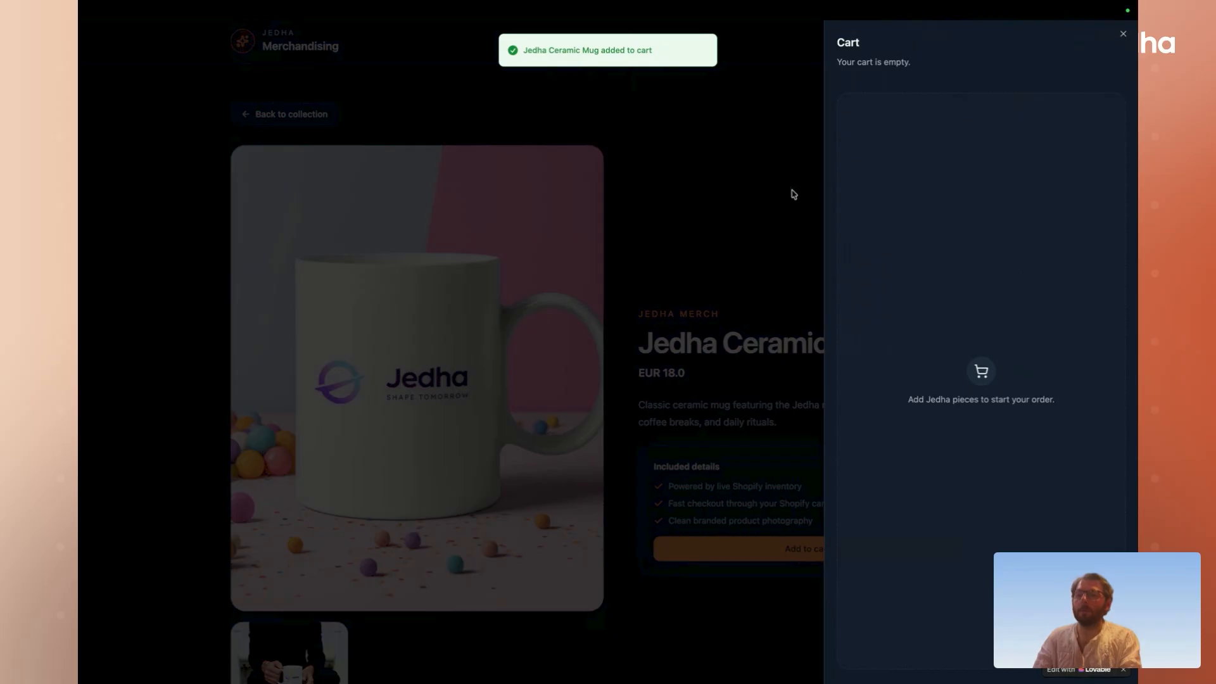
left_click(1123, 34)
- Go back from the mug page to the storefront's home page, and switch to the Jedha Storefront project in Lovable
key("super+s")
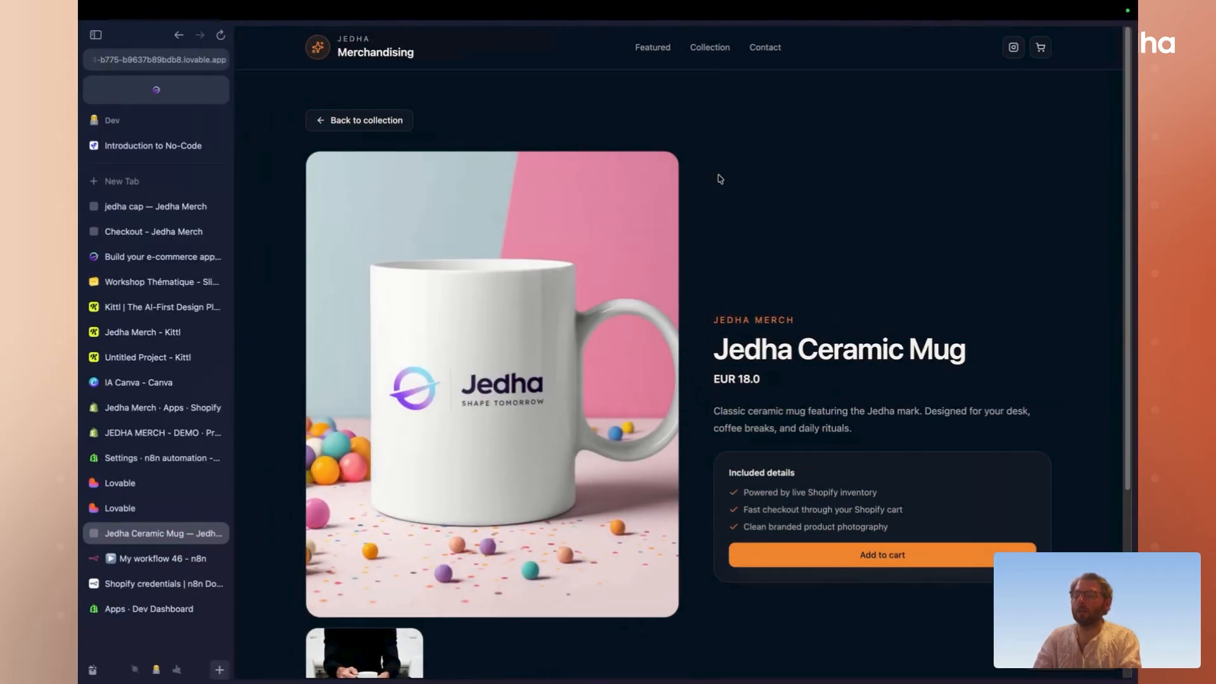
key("super+s")
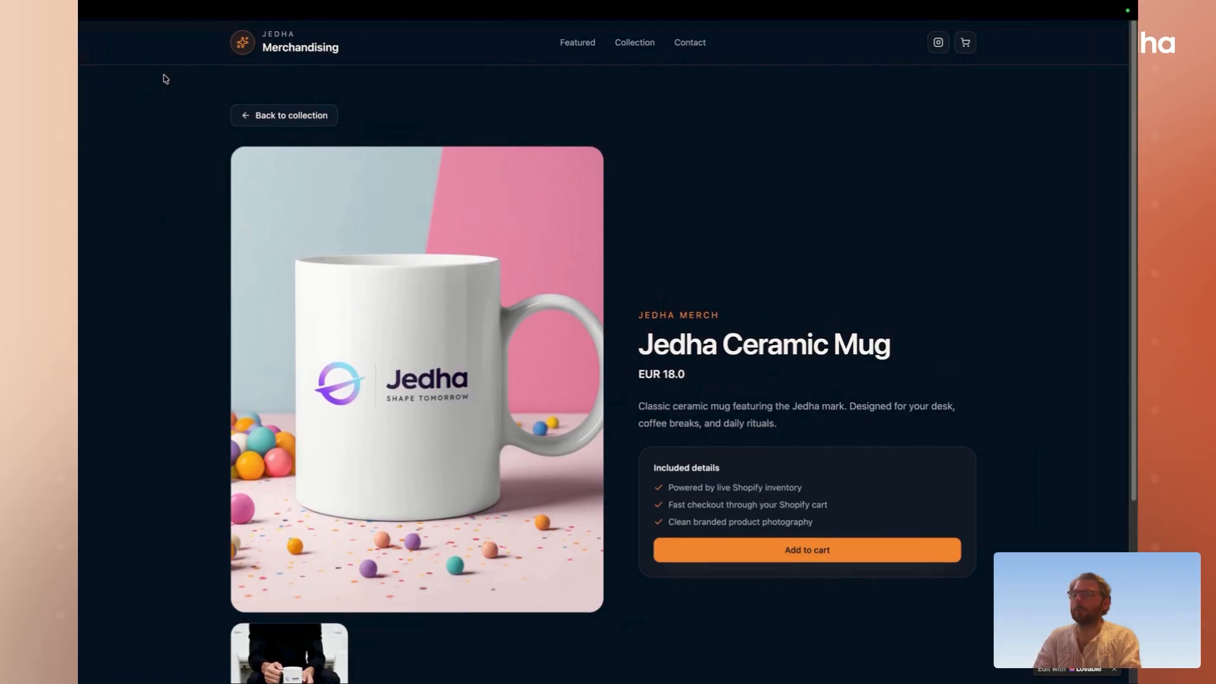
left_click(279, 114)
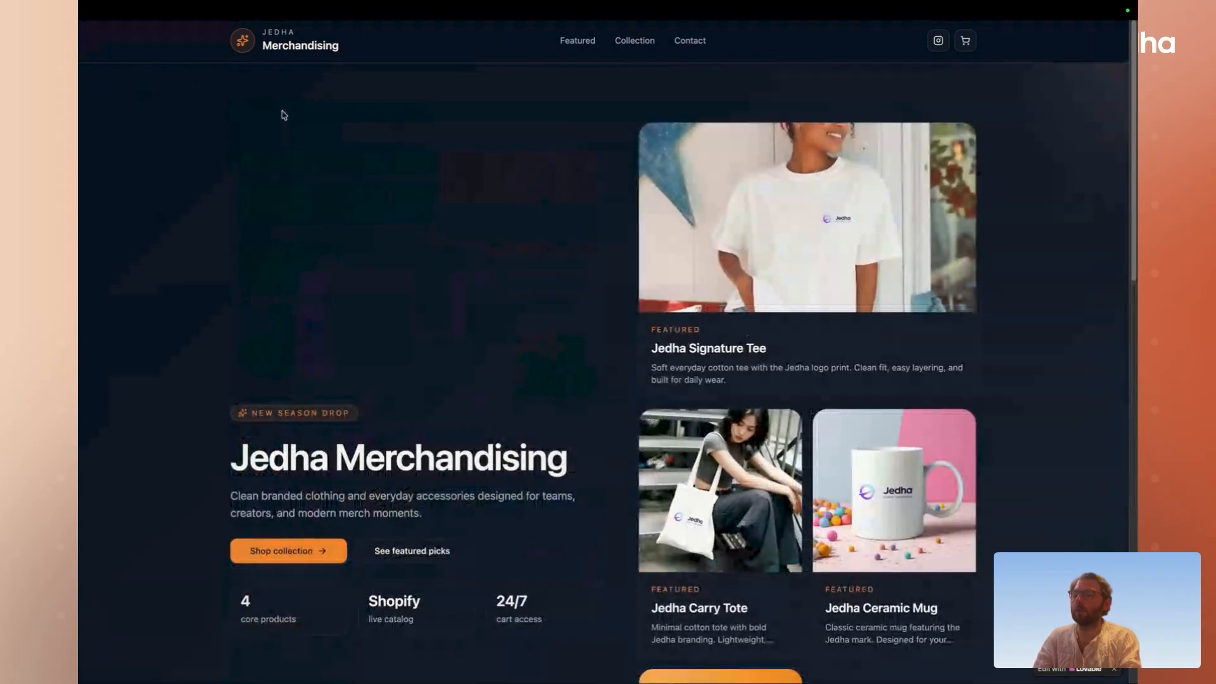
key("super+s")
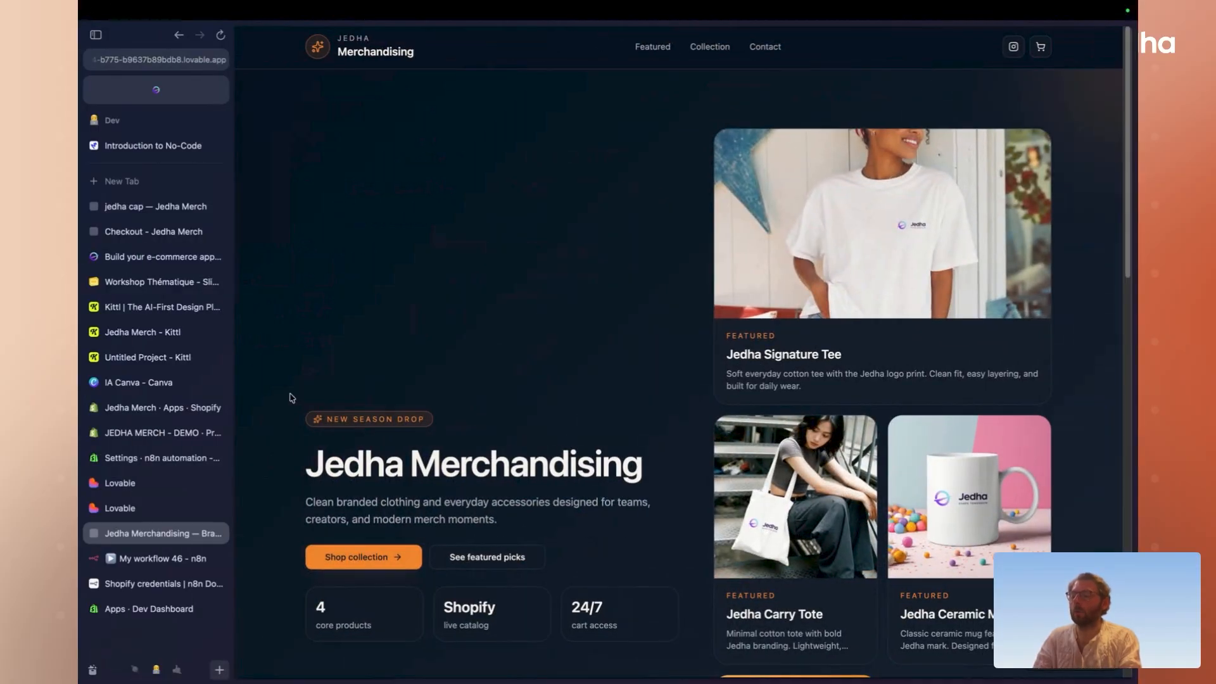
left_click(165, 508)
left_click(167, 492)
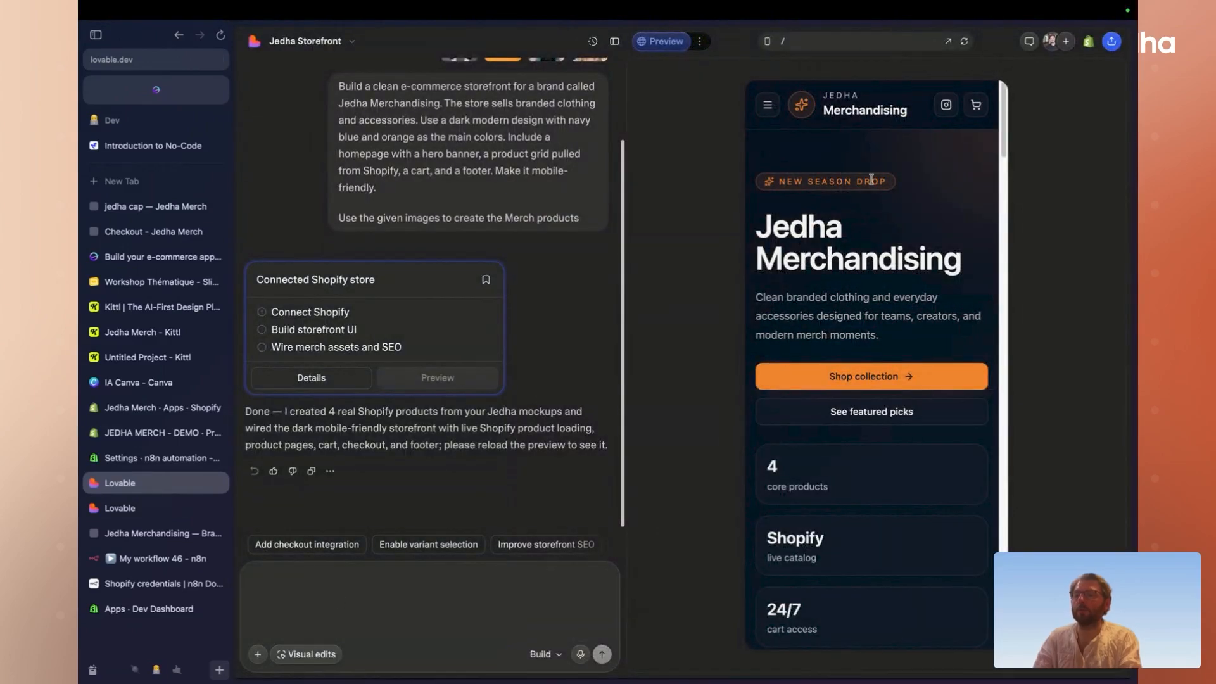
- Show the storefront preview in desktop size, widen the preview area, and look through the page
left_click(767, 42)
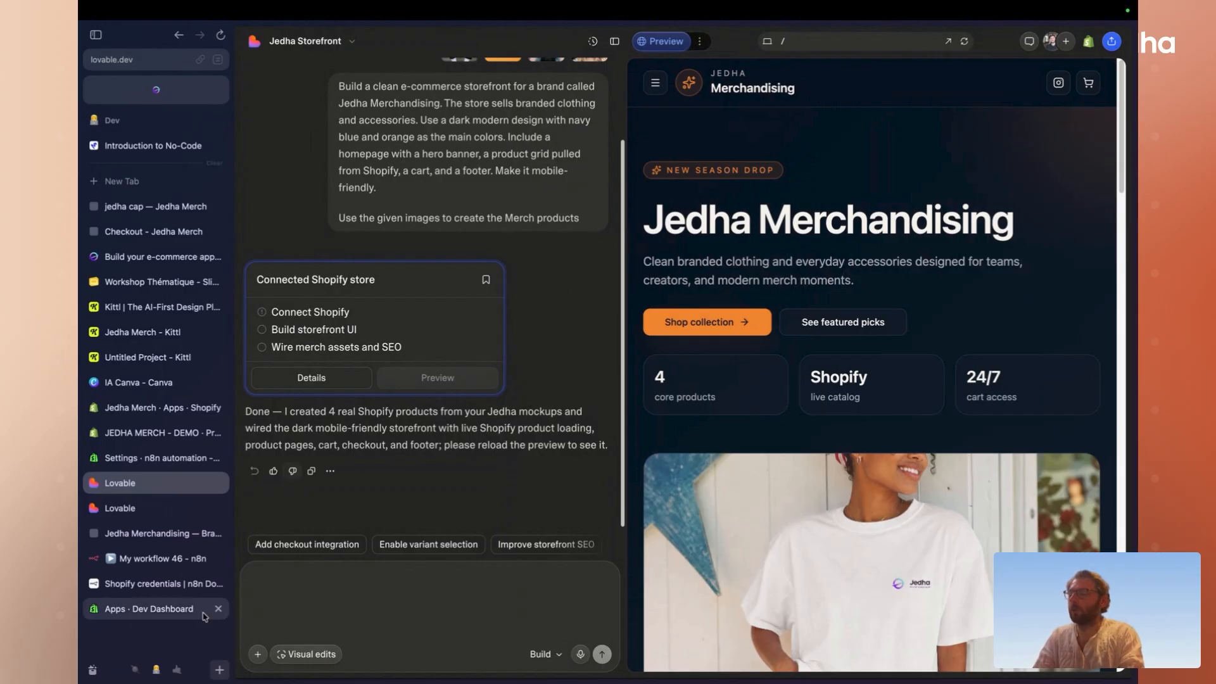
key("super+s")
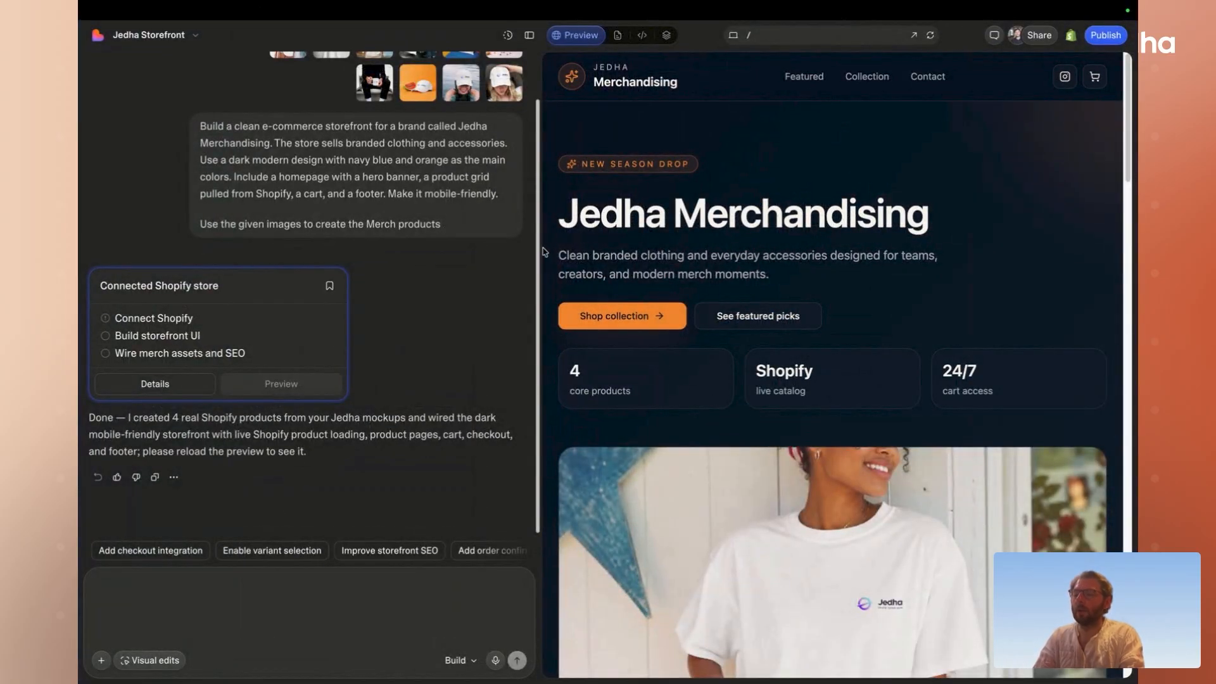
left_click_drag(539, 251, 469, 250)
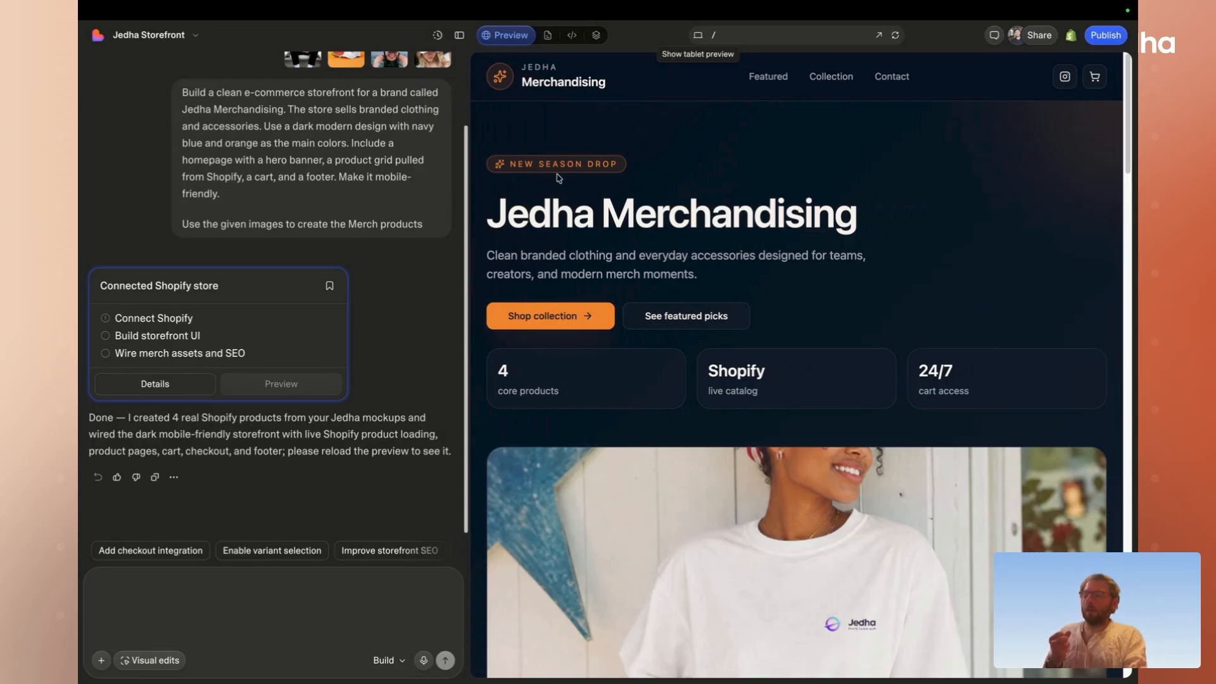
scroll(617, 272, "down", 10)
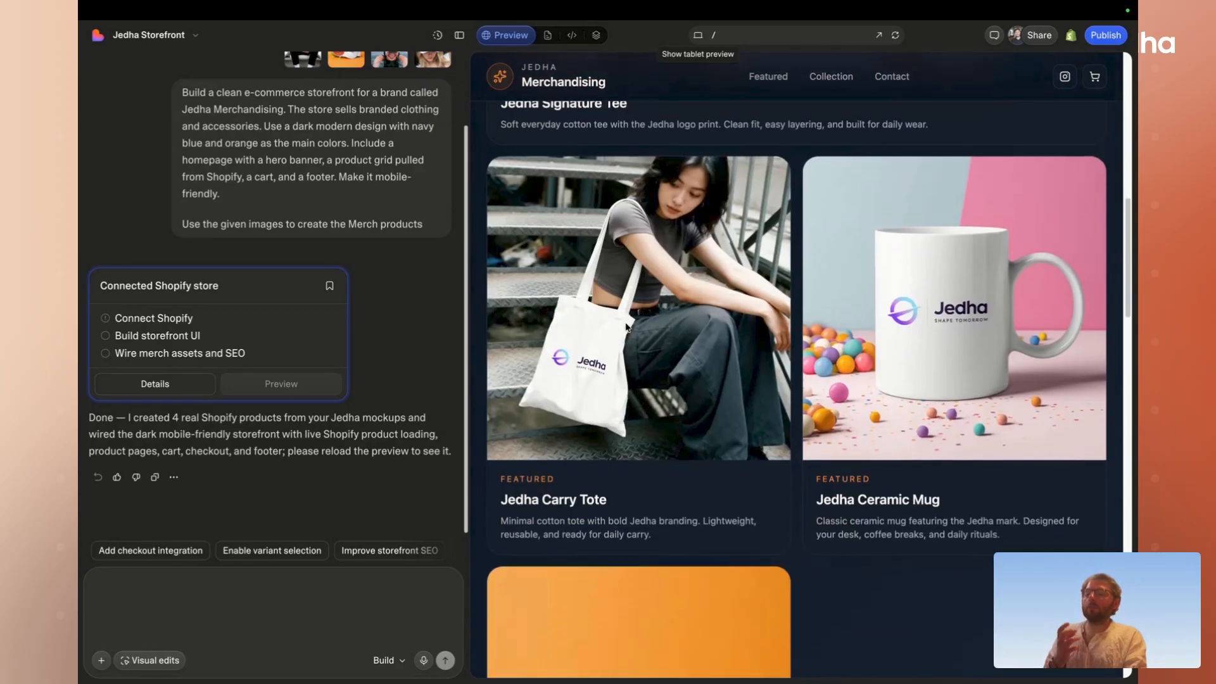
scroll(589, 504, "down", 4)
scroll(1056, 130, "up", 15)
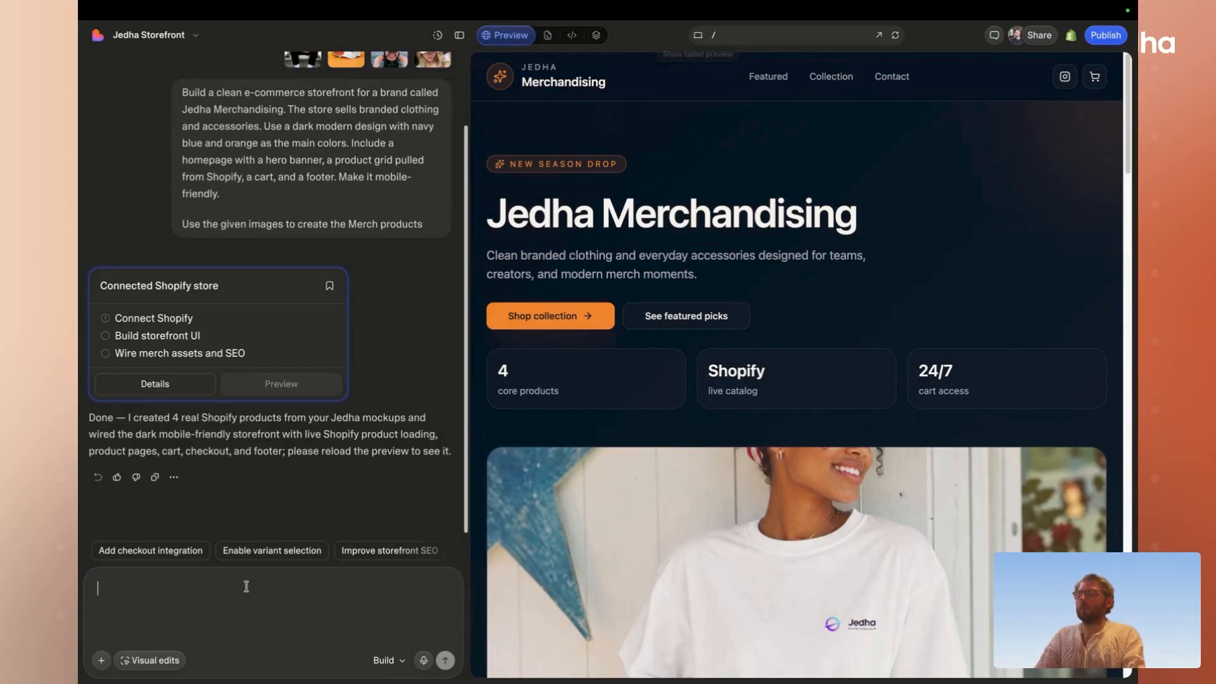
type("fksddfkf")
key("BackSpace")
key("BackSpace")
key("BackSpace")
key("BackSpace")
key("BackSpace")
key("BackSpace")
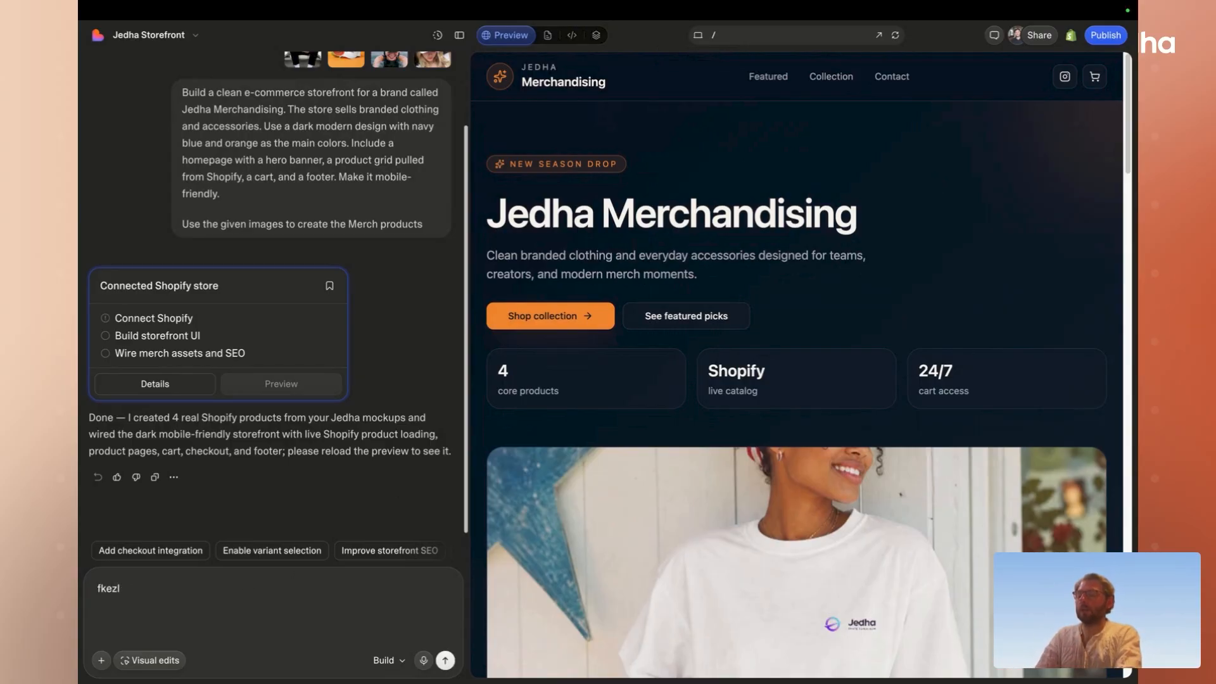
key("BackSpace")
key("BackSpace")
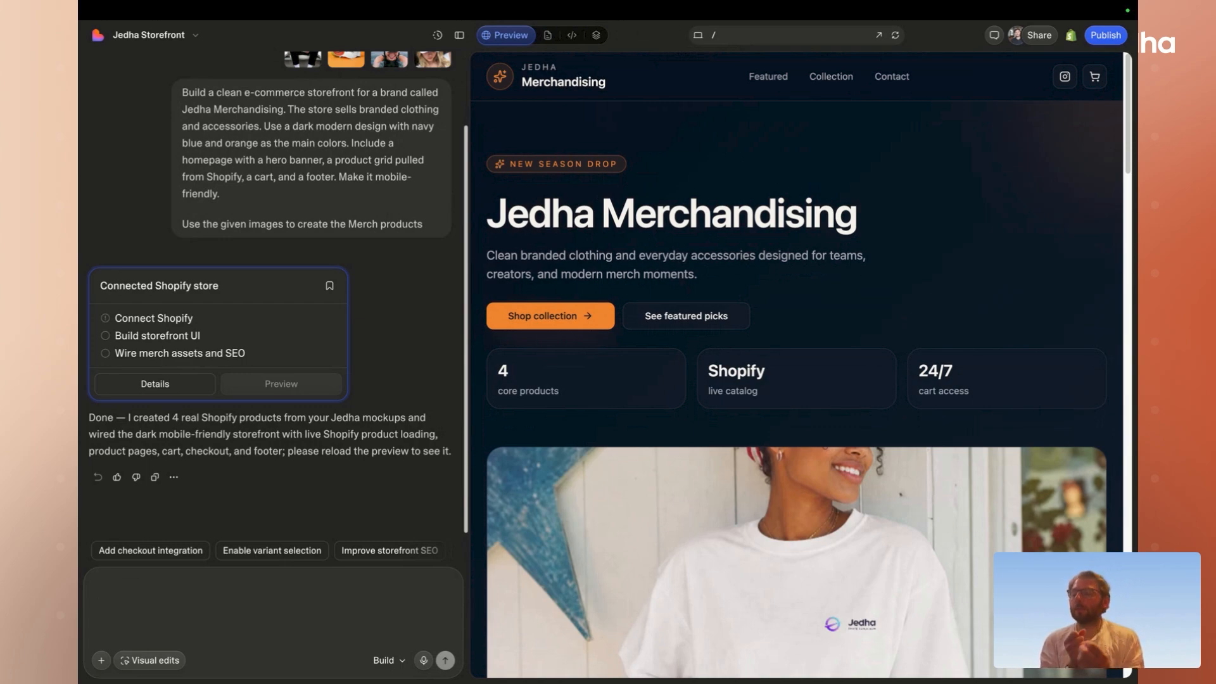
left_click(239, 627)
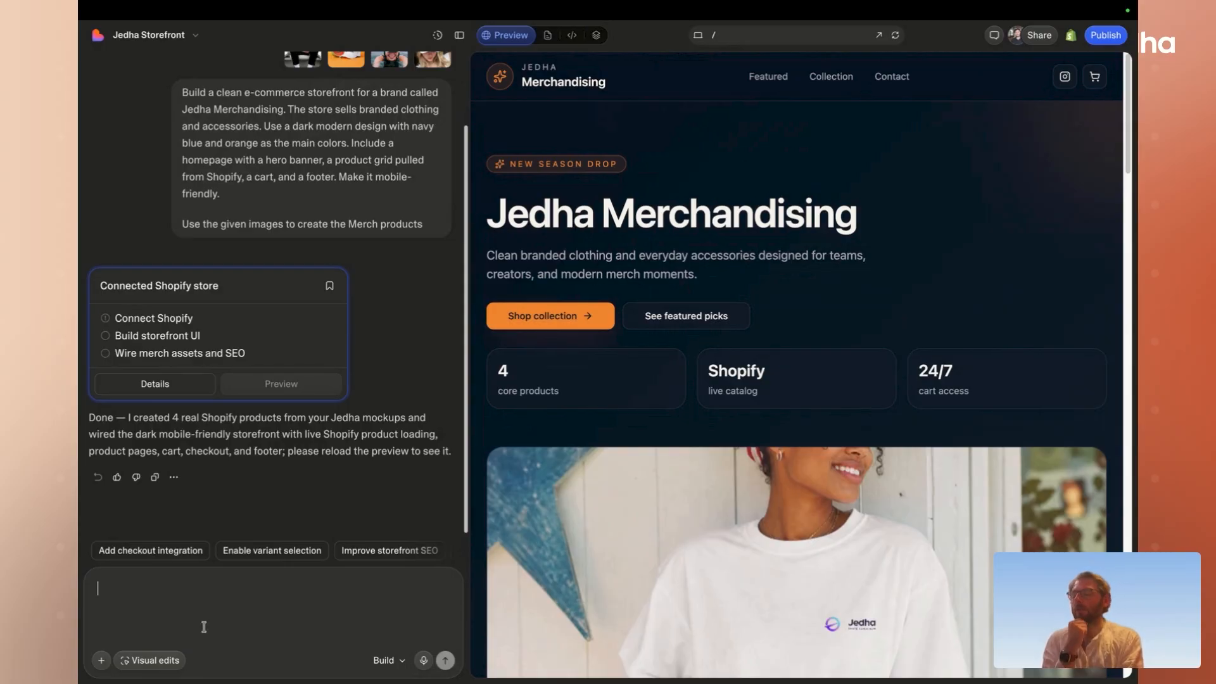
- Change the hero heading's text to "Jedha Merch" with Visual edits and send the pending change
left_click(167, 662)
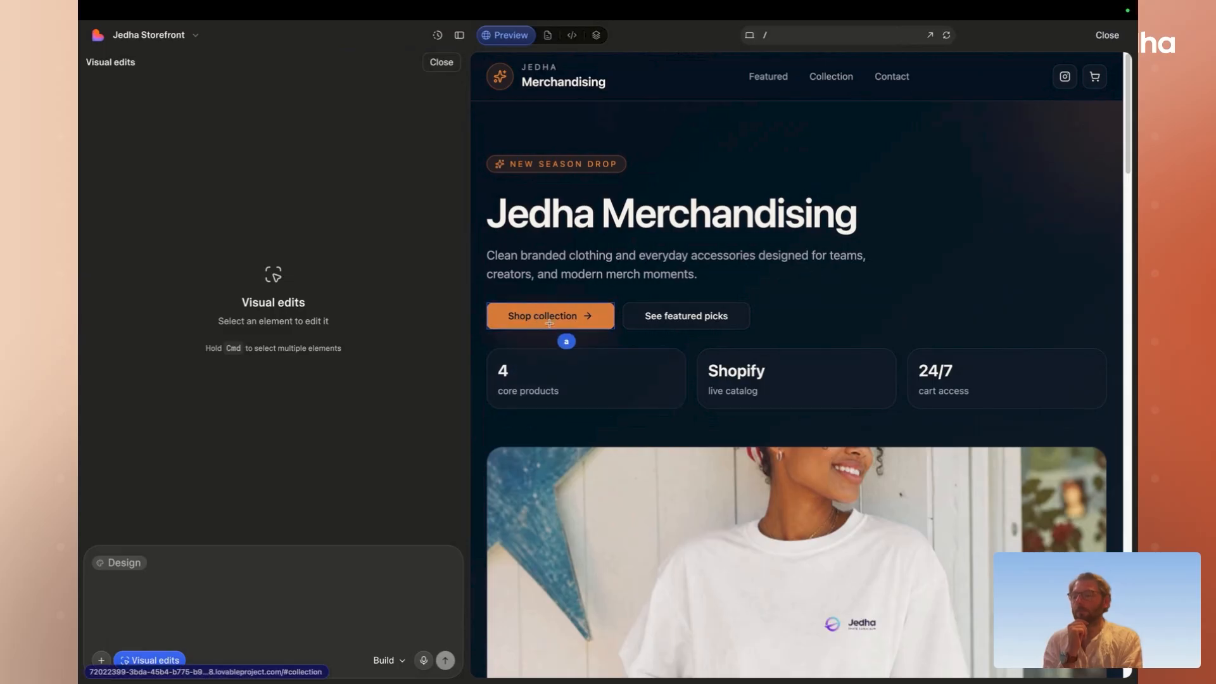
left_click(610, 206)
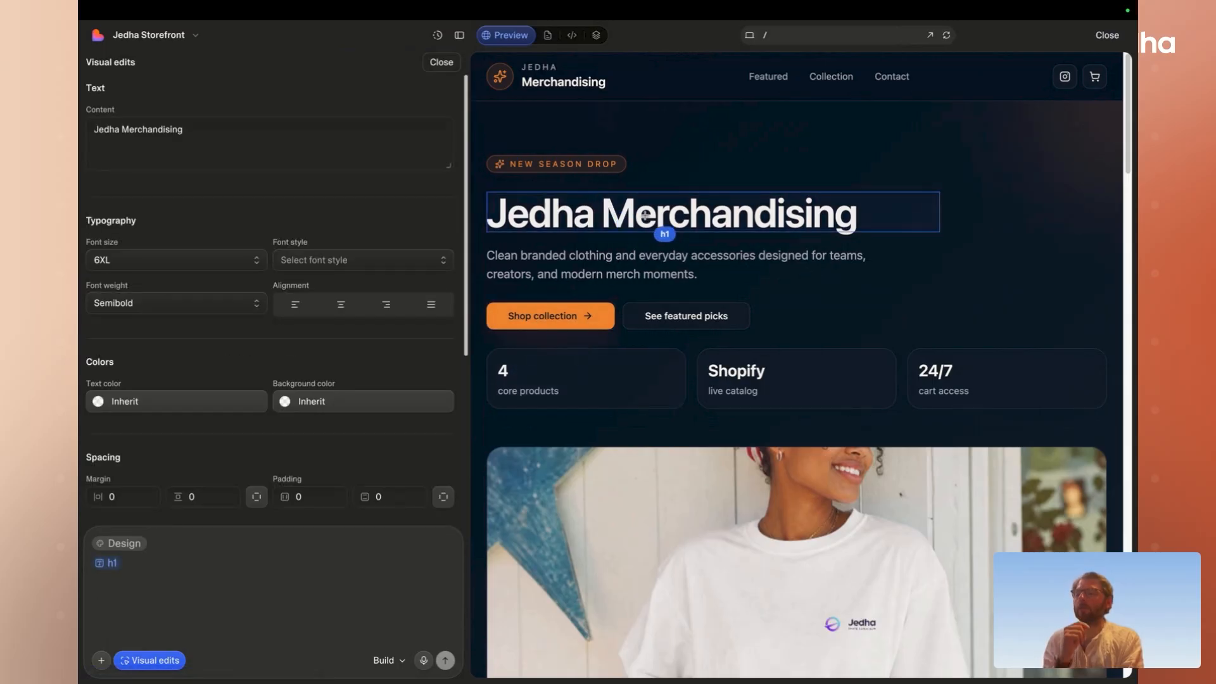
double_click(154, 131)
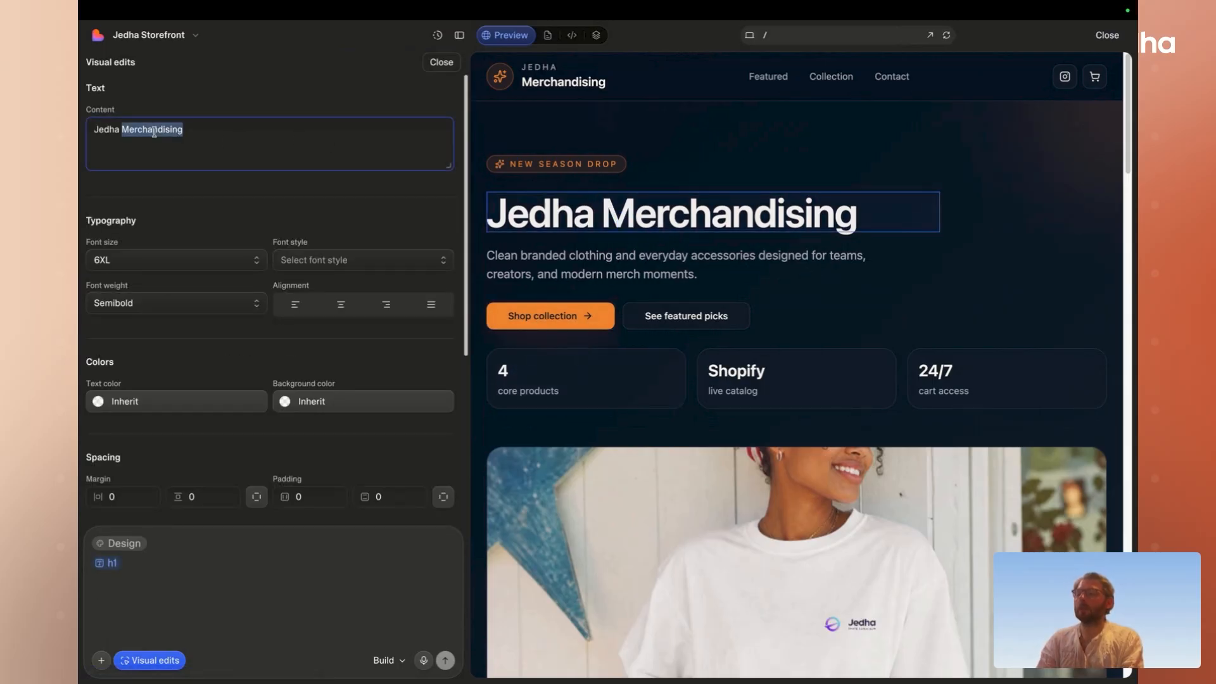
left_click(148, 130)
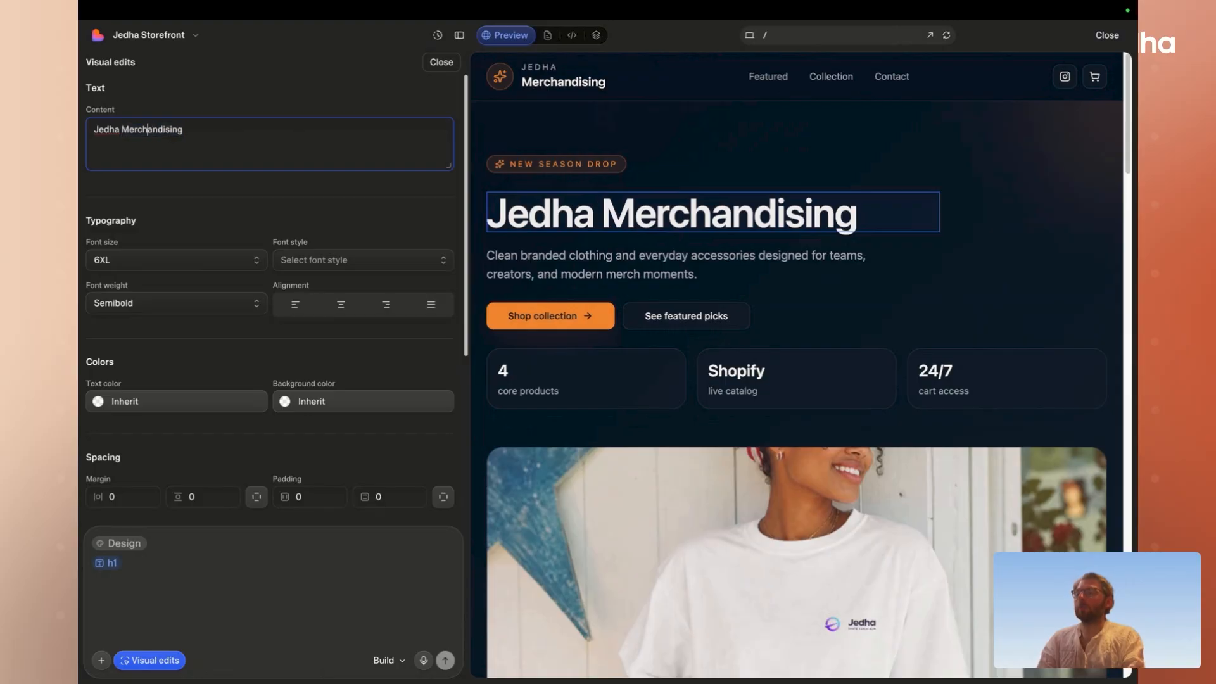
left_click_drag(147, 130, 183, 129)
key("BackSpace")
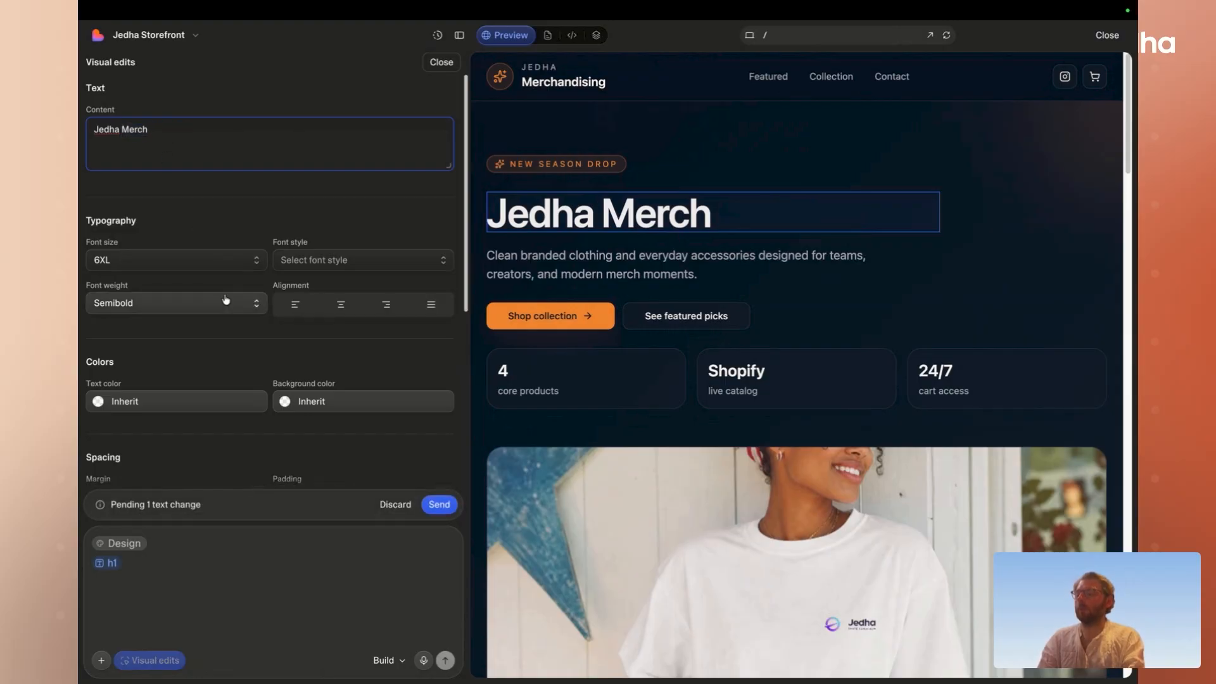
left_click(445, 506)
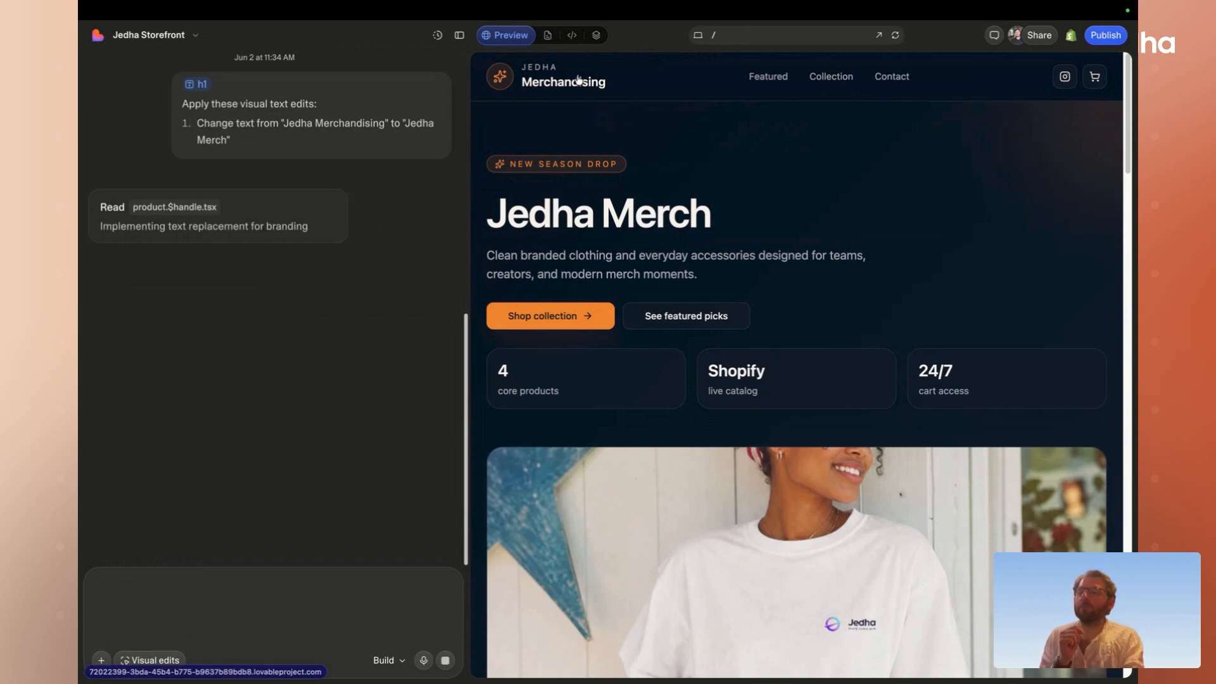
- Look over the project's code files and its additional sections such as Analytics, Cloud and Payments, and return to the preview
left_click(573, 39)
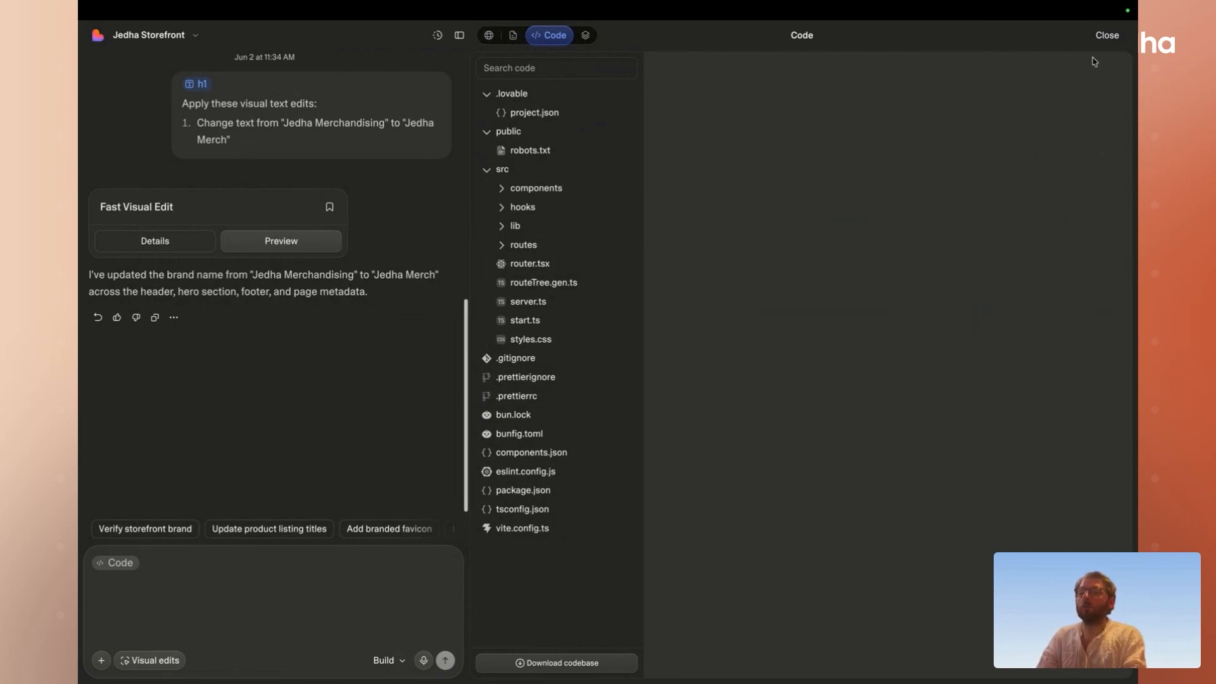
left_click(1105, 34)
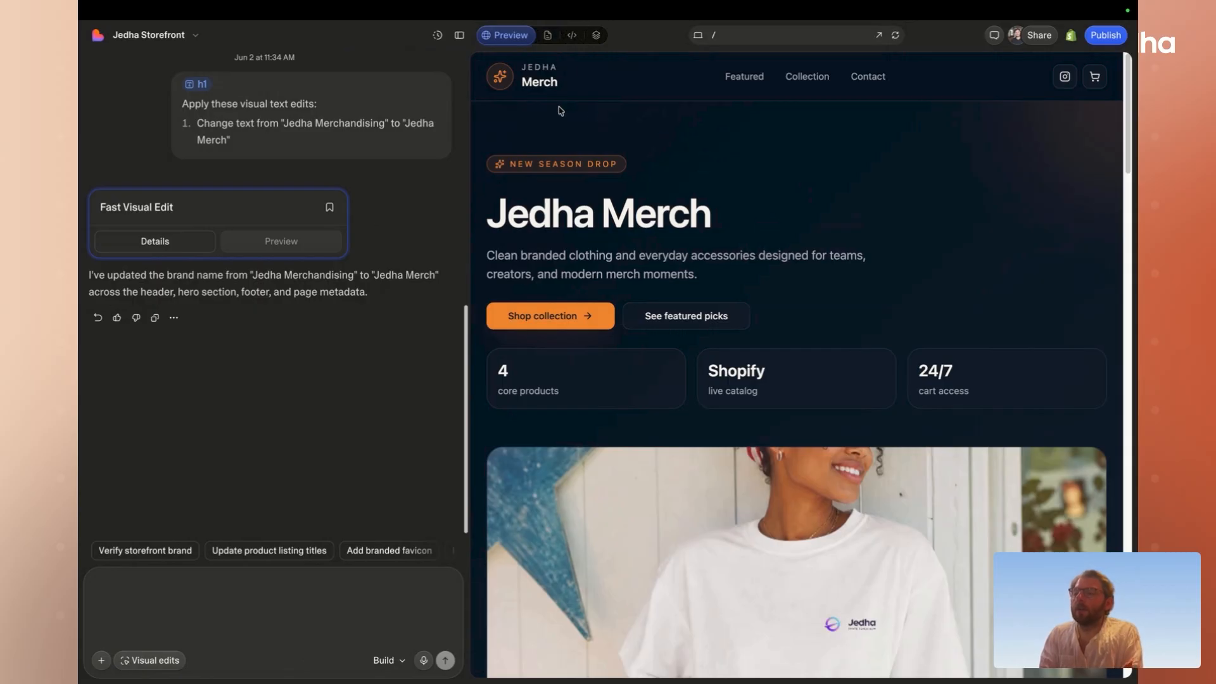
left_click(597, 36)
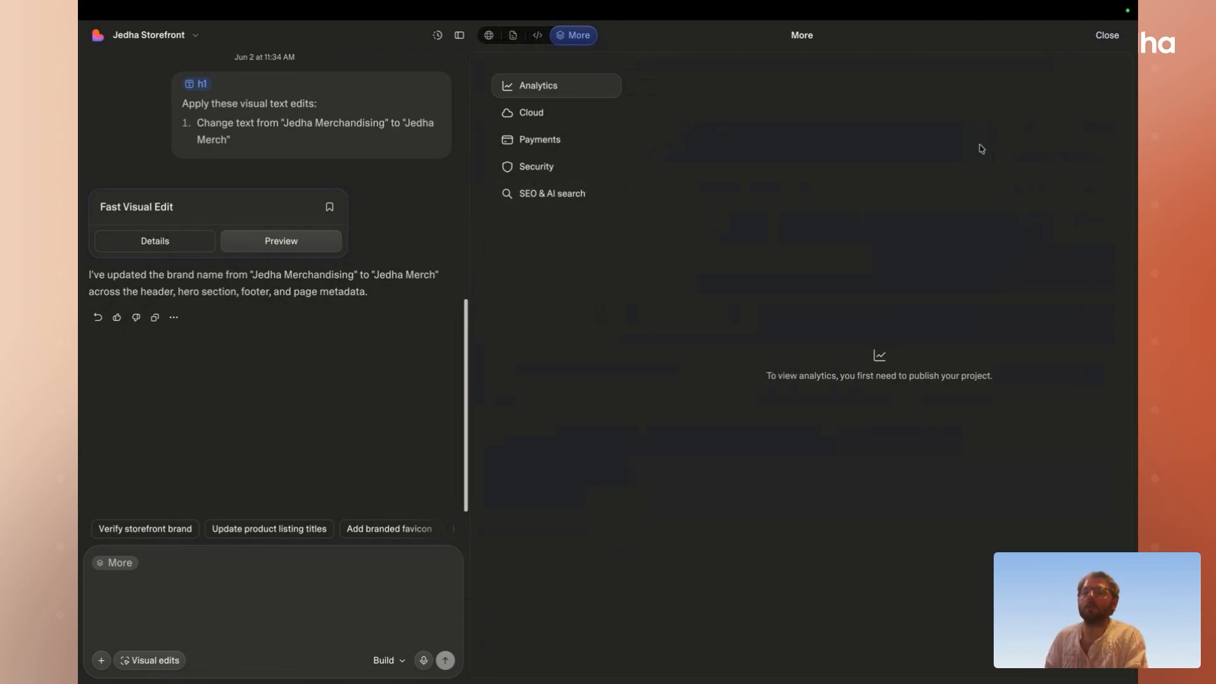
left_click(1107, 36)
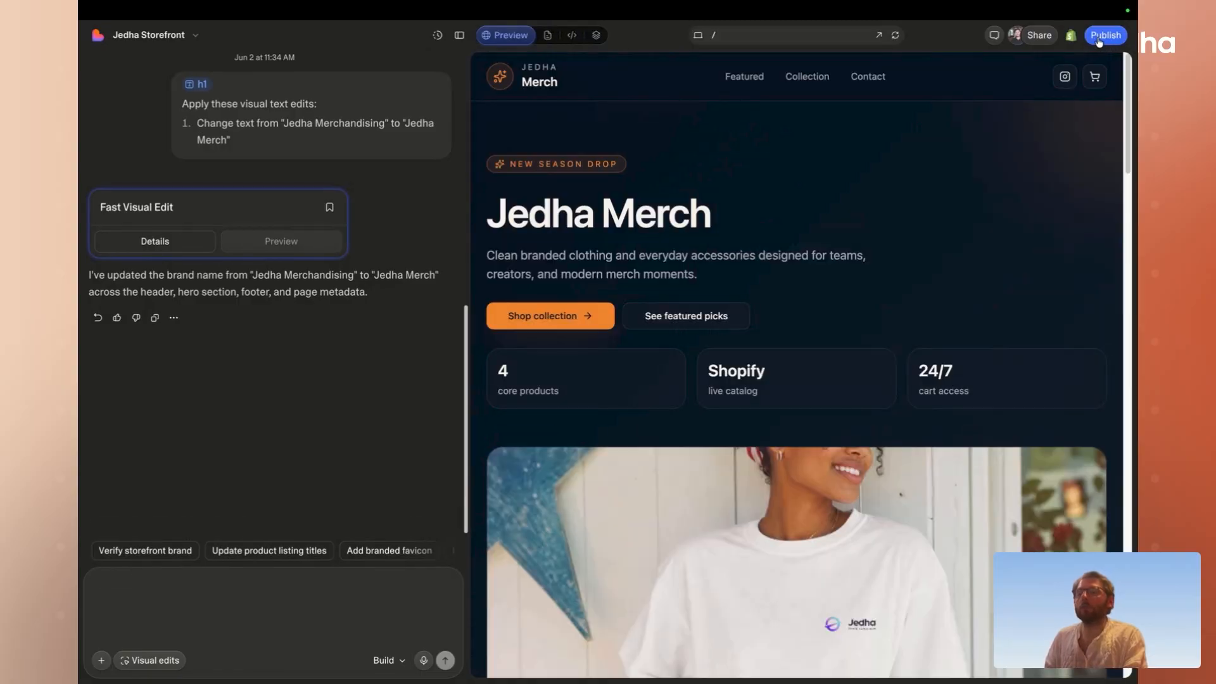
- Open the publishing options, bring up the website URL for editing, and accept it as jedha-glow-store
left_click(1100, 38)
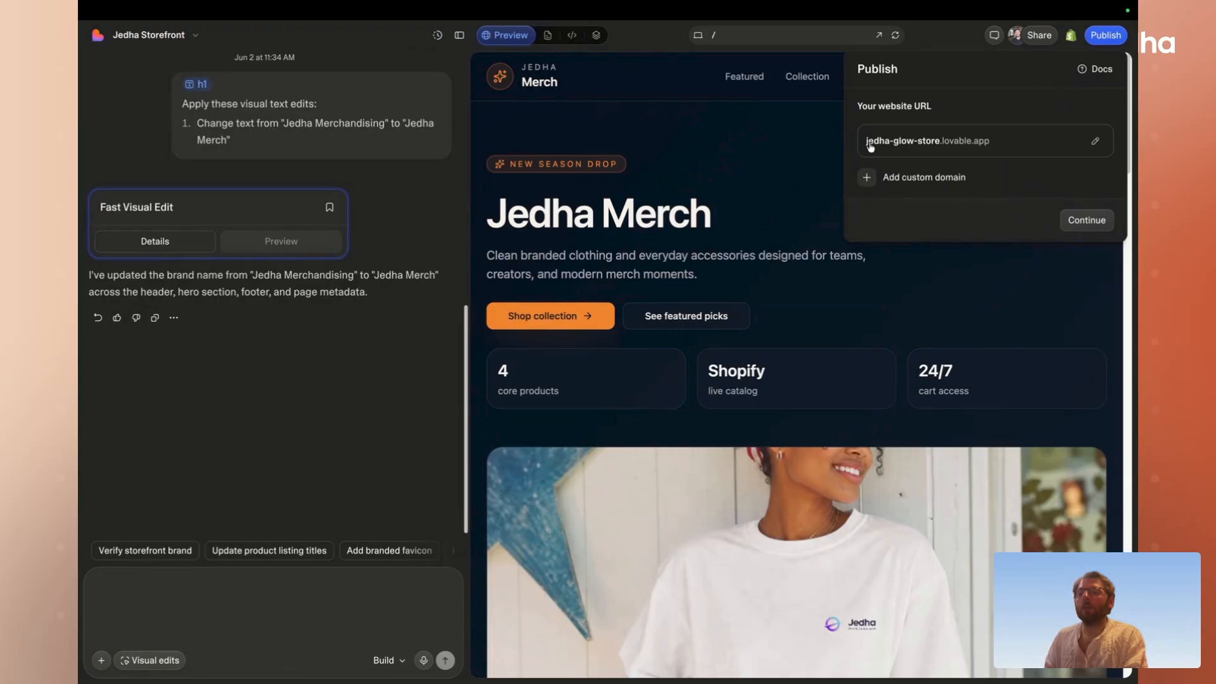
left_click(967, 143)
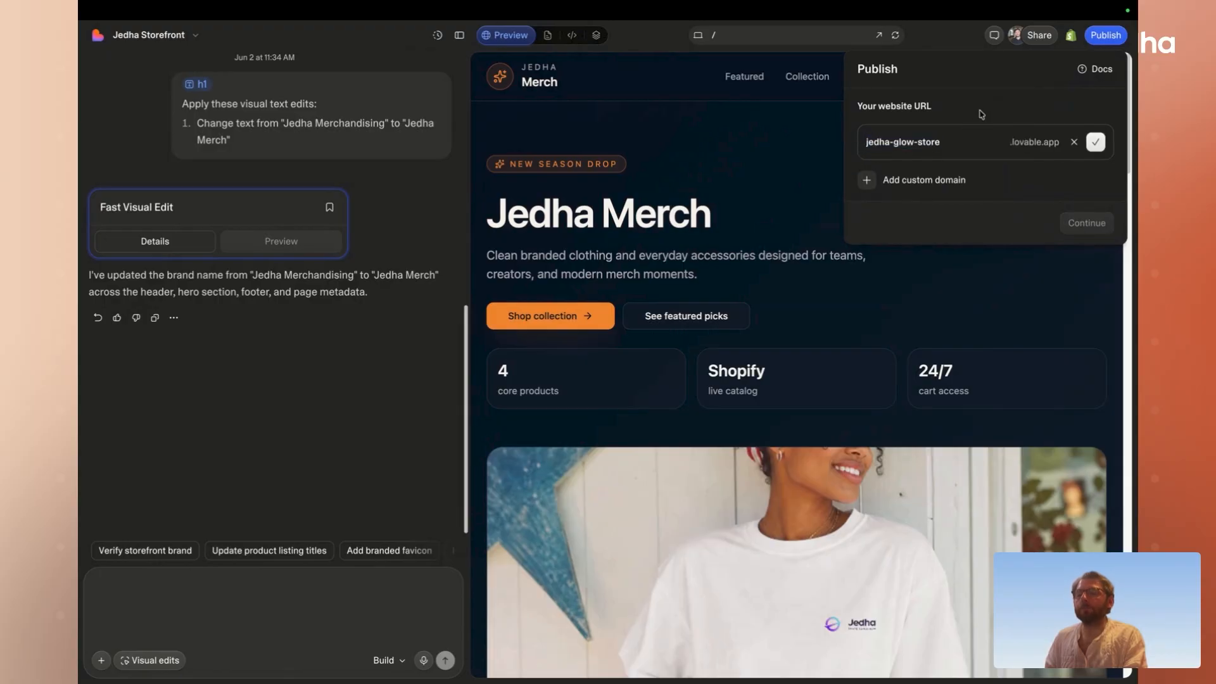
left_click_drag(947, 145, 879, 146)
triple_click(876, 146)
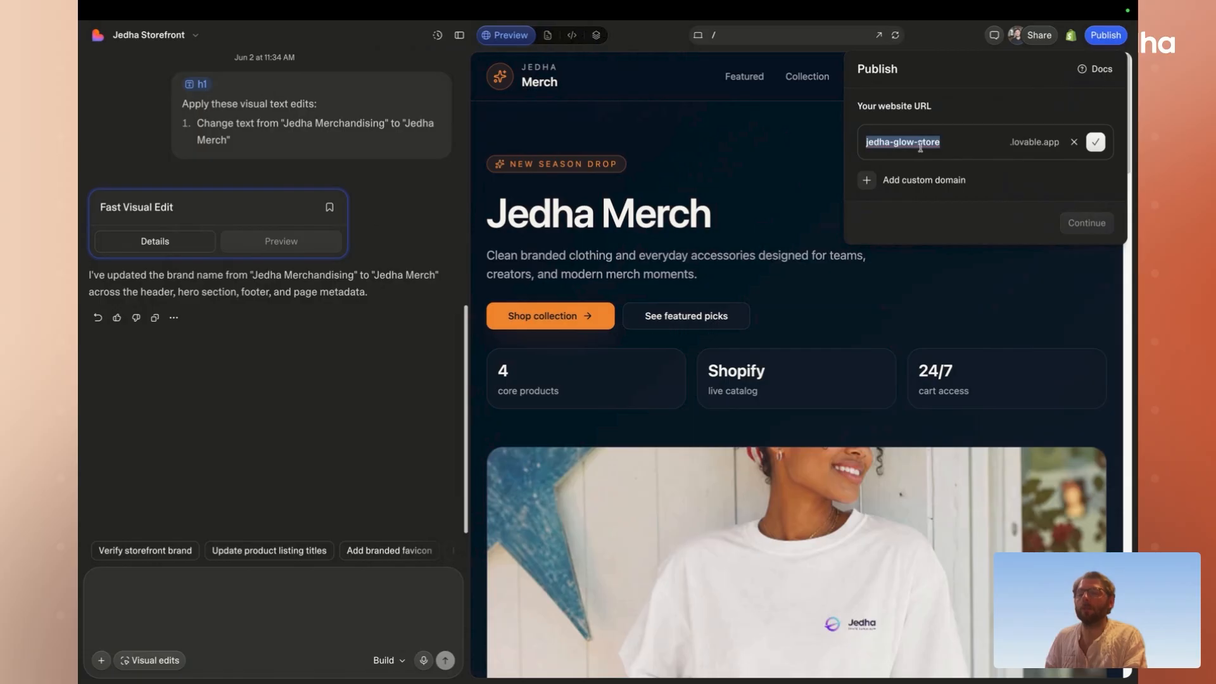
left_click(1094, 143)
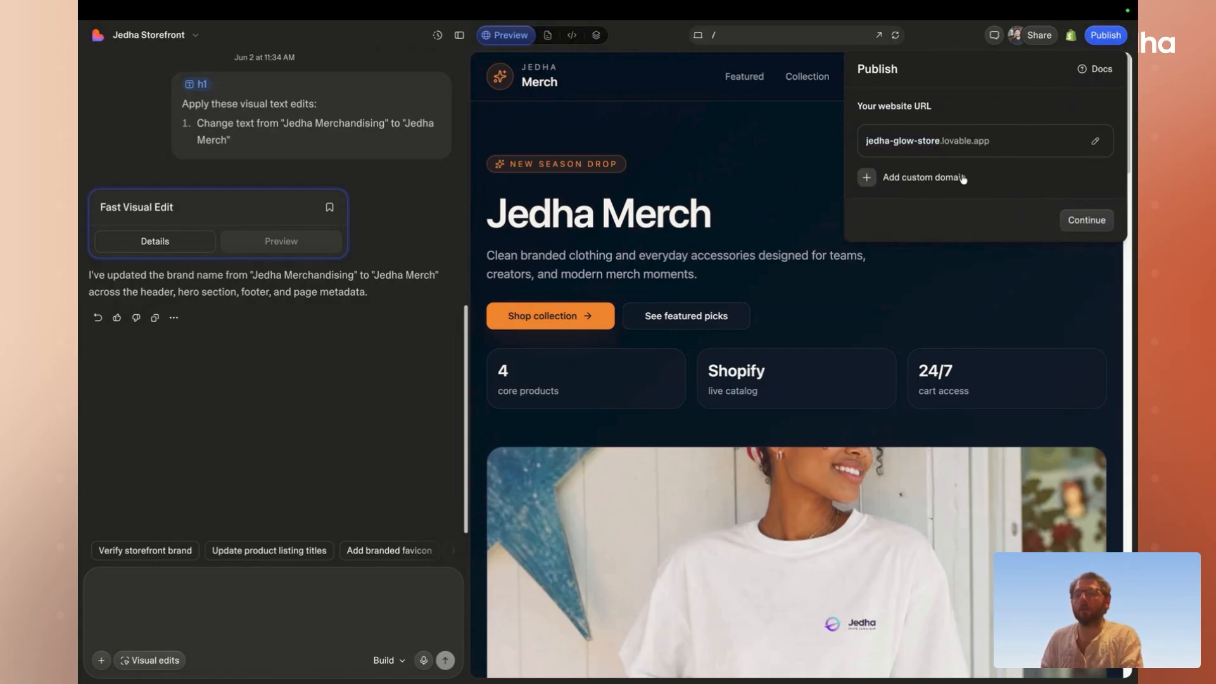
- Publish the storefront at the accepted URL with Public visibility, keeping Jedha Merchandising as the site title and leaving the description blank
left_click(1081, 220)
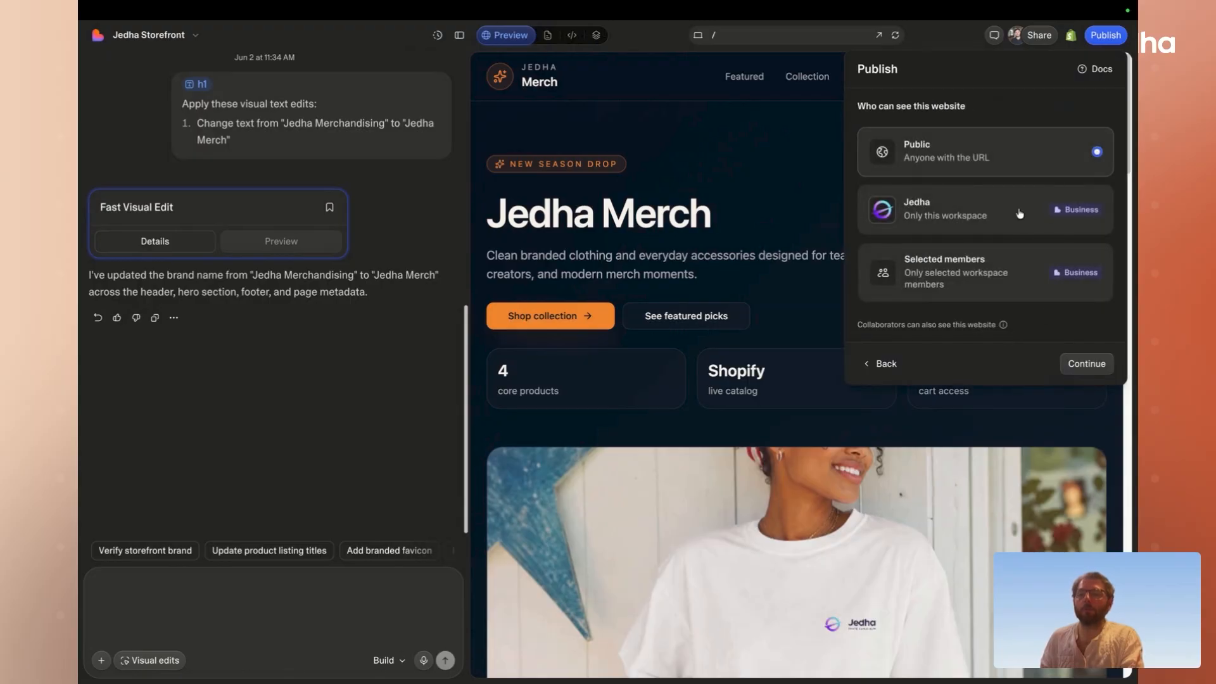
left_click(1087, 355)
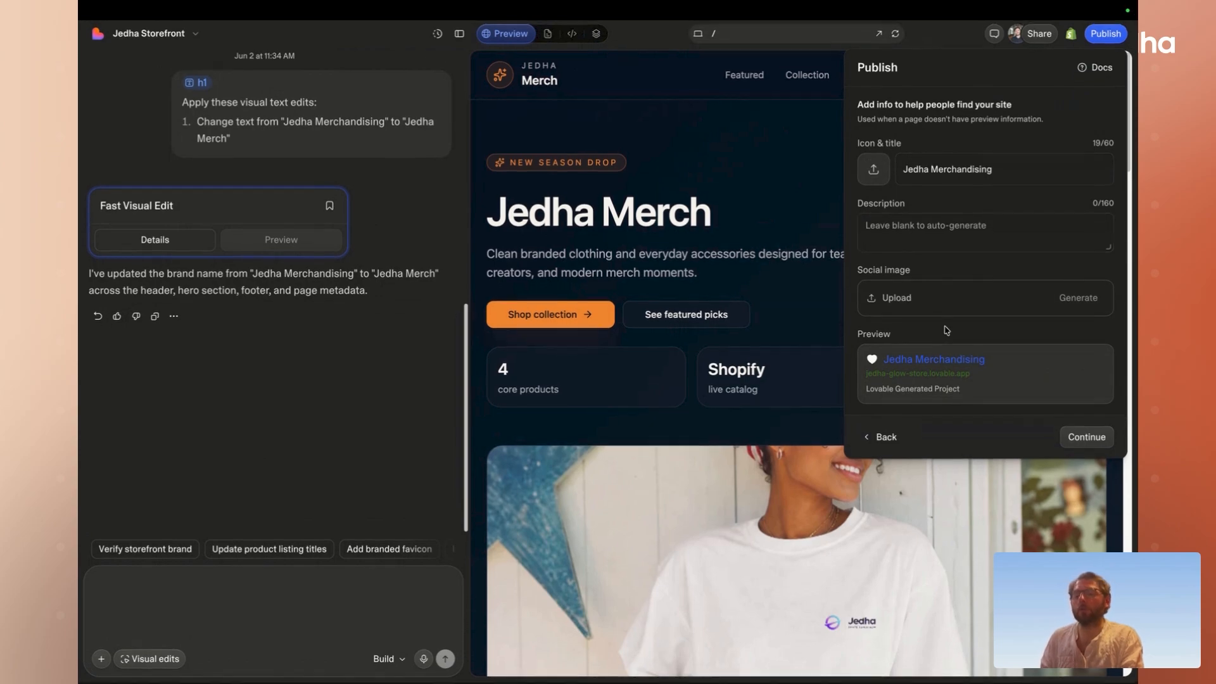
left_click(1085, 438)
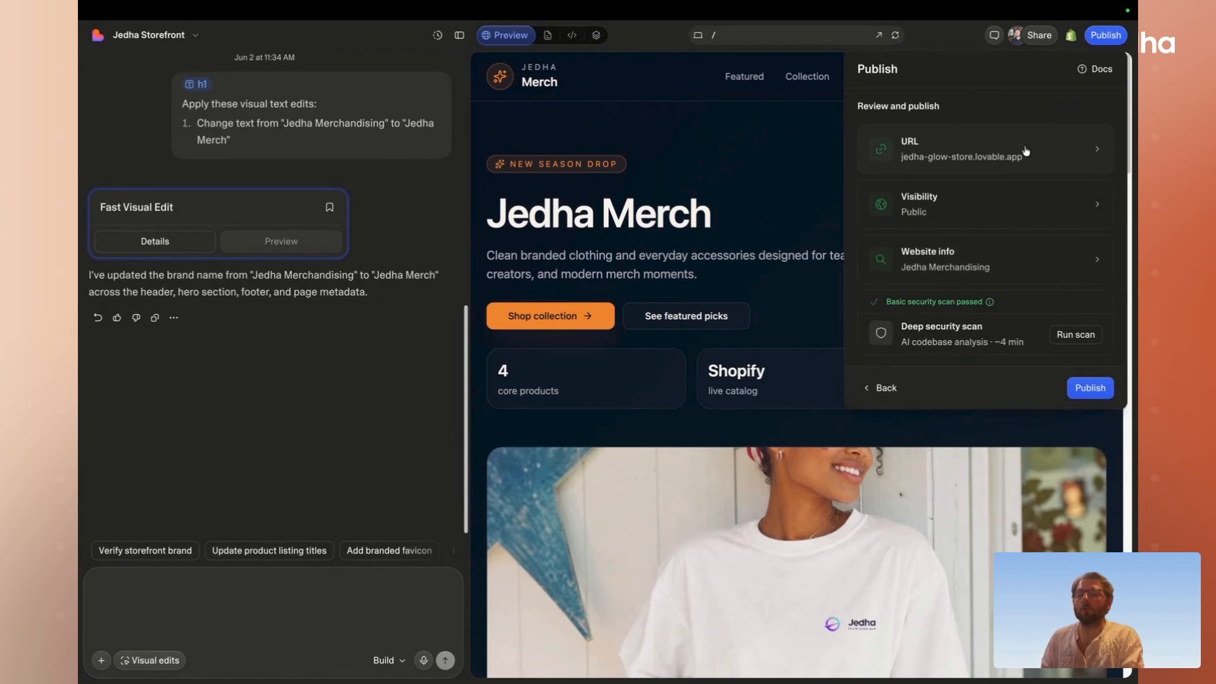
left_click(1081, 385)
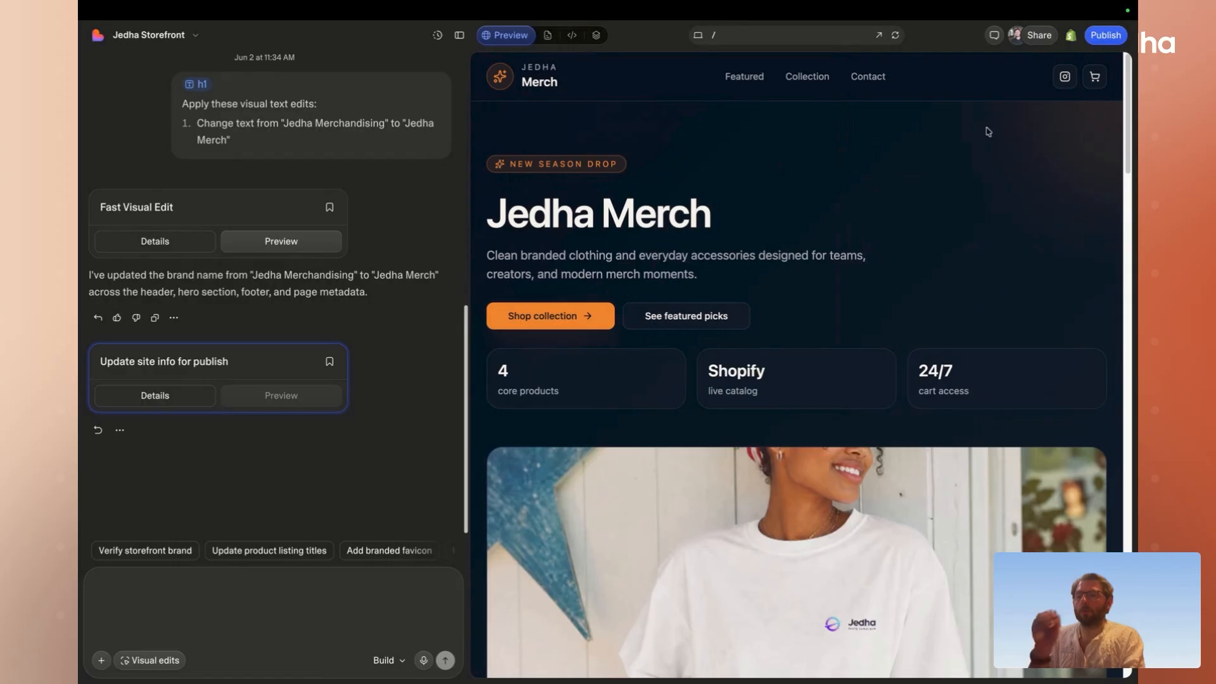
- Copy the published website URL, open it in a new browser tab, and look over the live storefront and its address
left_click(1105, 35)
left_click(1098, 140)
key("super+t")
key("super+v")
key("Return")
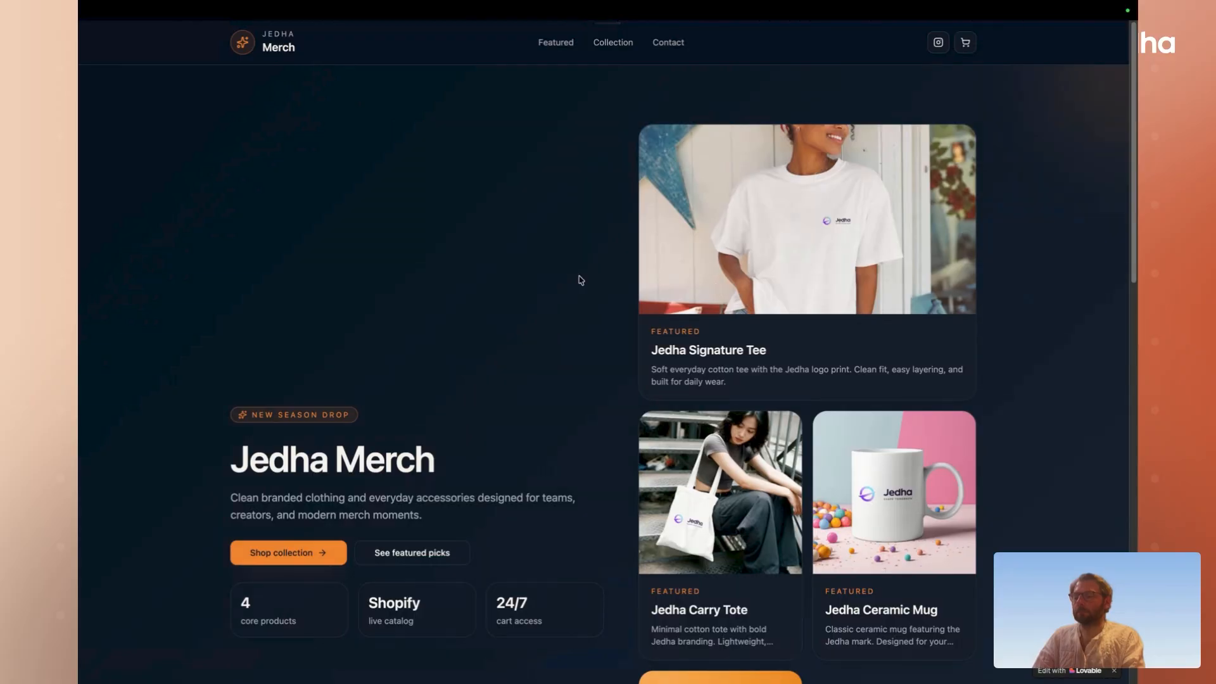
scroll(518, 320, "down", 3)
scroll(518, 320, "up", 2)
key("super+s")
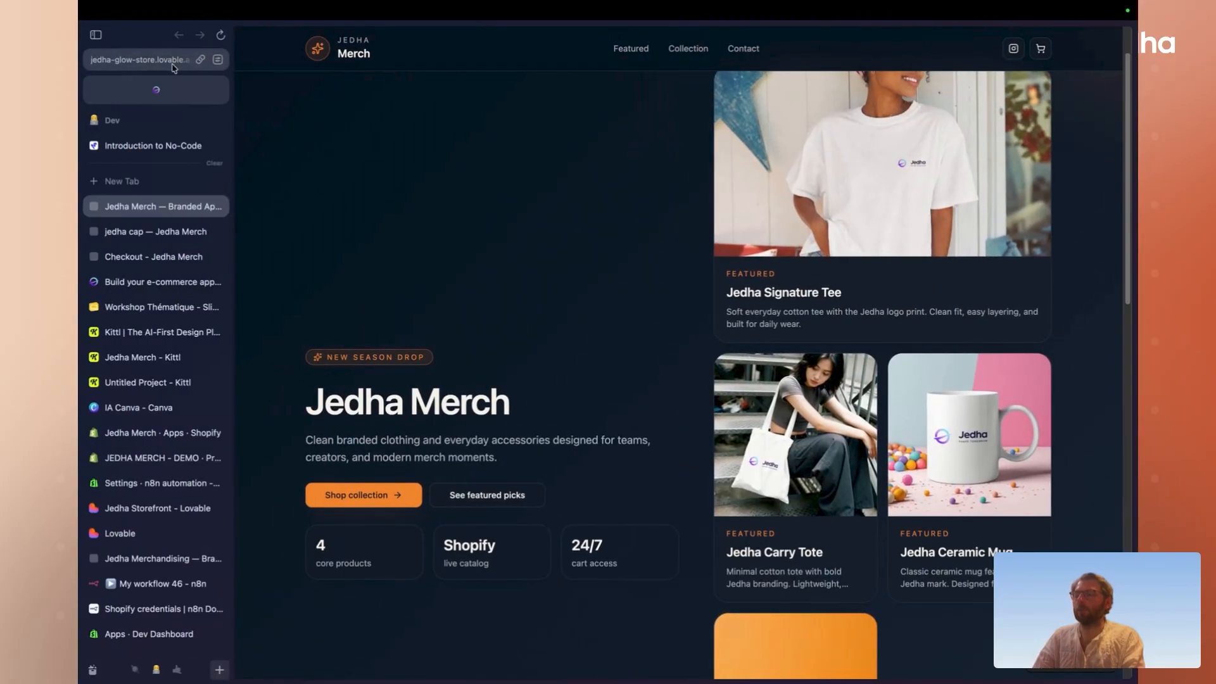
scroll(518, 193, "down", 1)
scroll(520, 196, "up", 1)
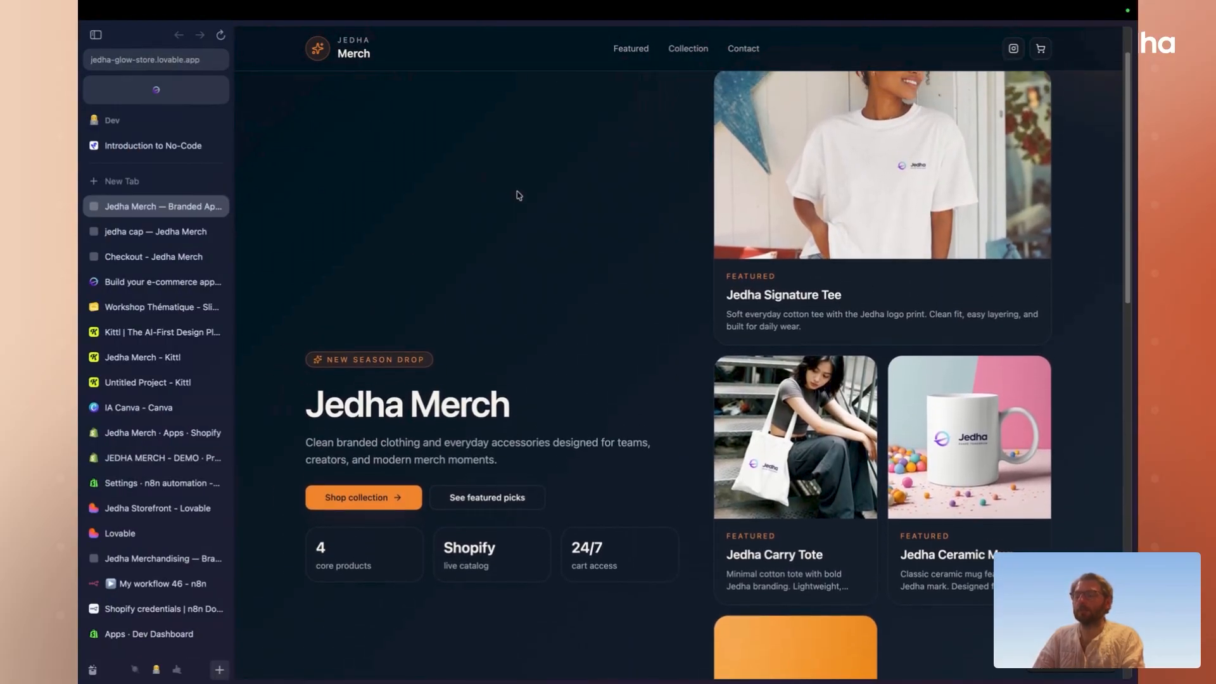
scroll(519, 195, "down", 1)
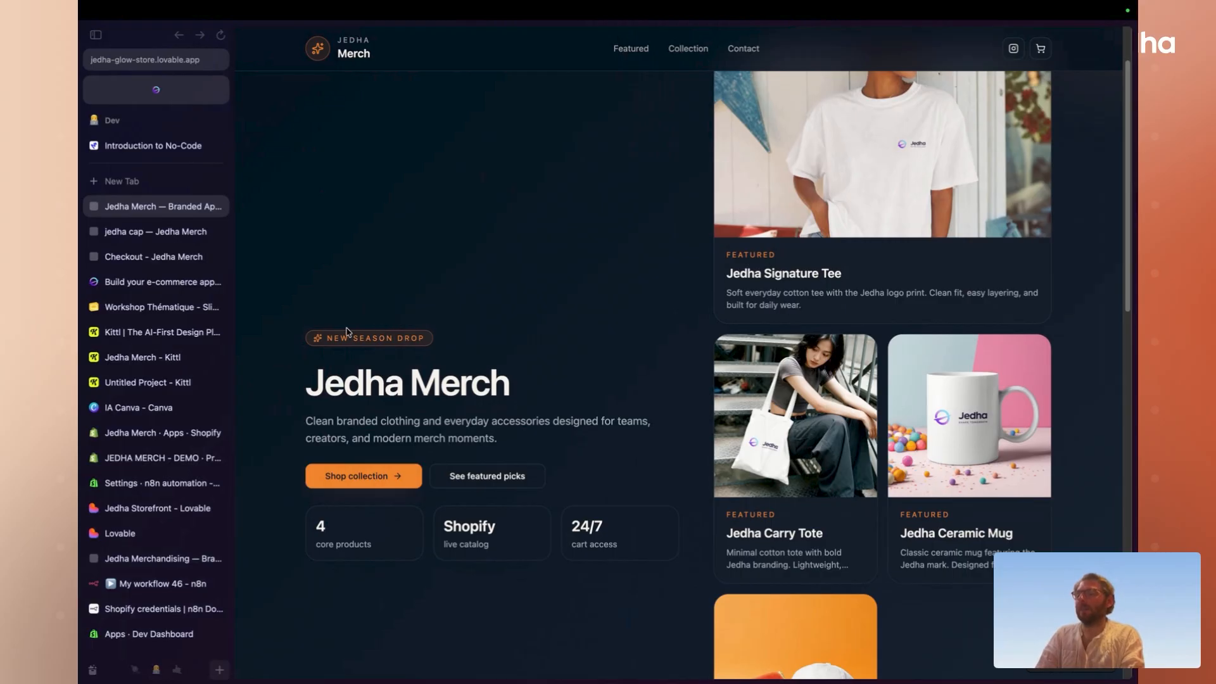
- Switch to the Workshop Thématique deck in Google Slides, present it from the third slide, and advance to the Métiers training overview
left_click(169, 308)
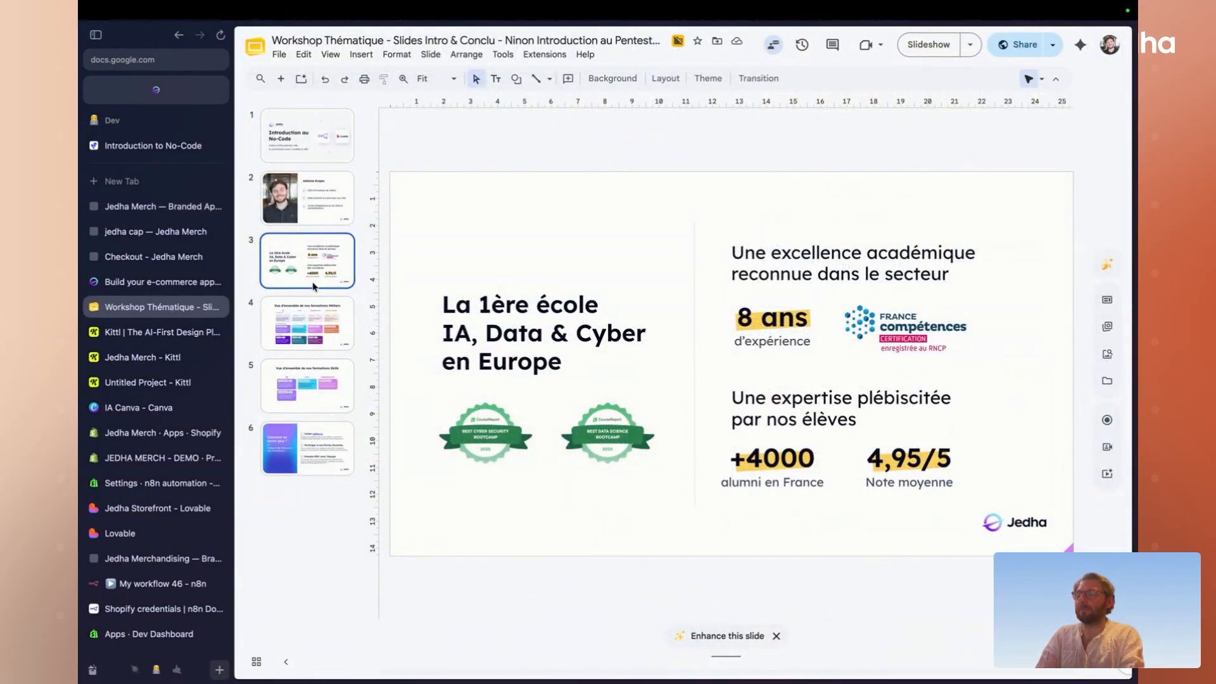
key("super+Return")
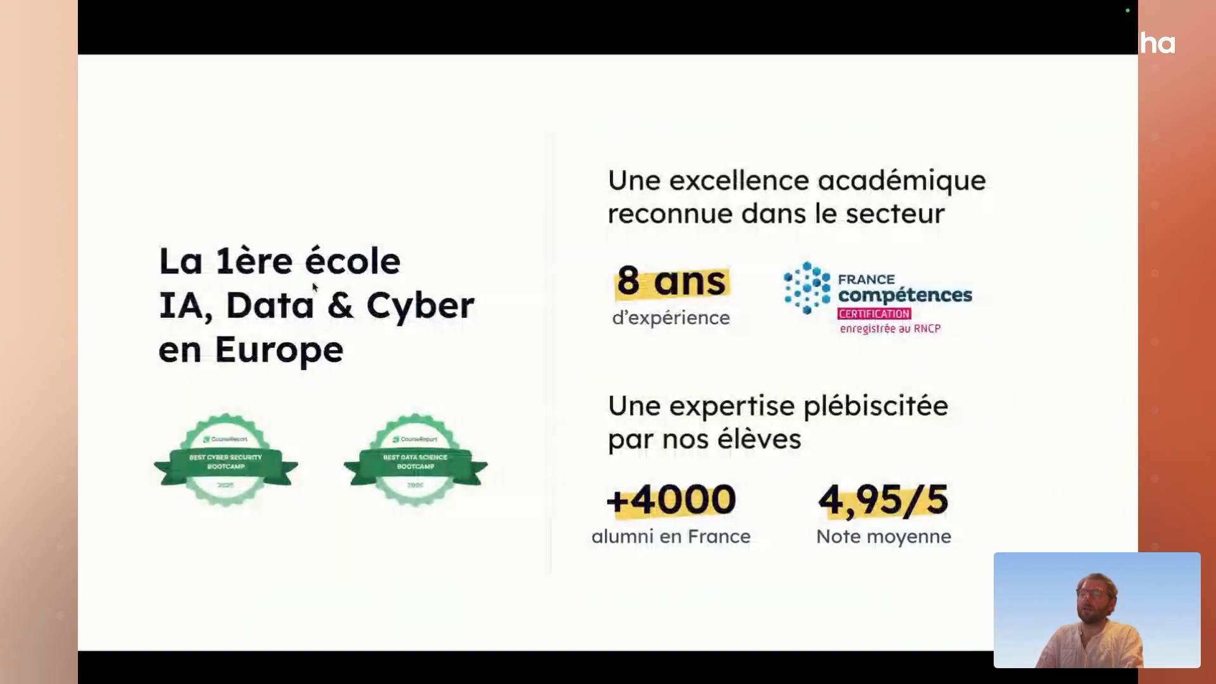
key("Right")
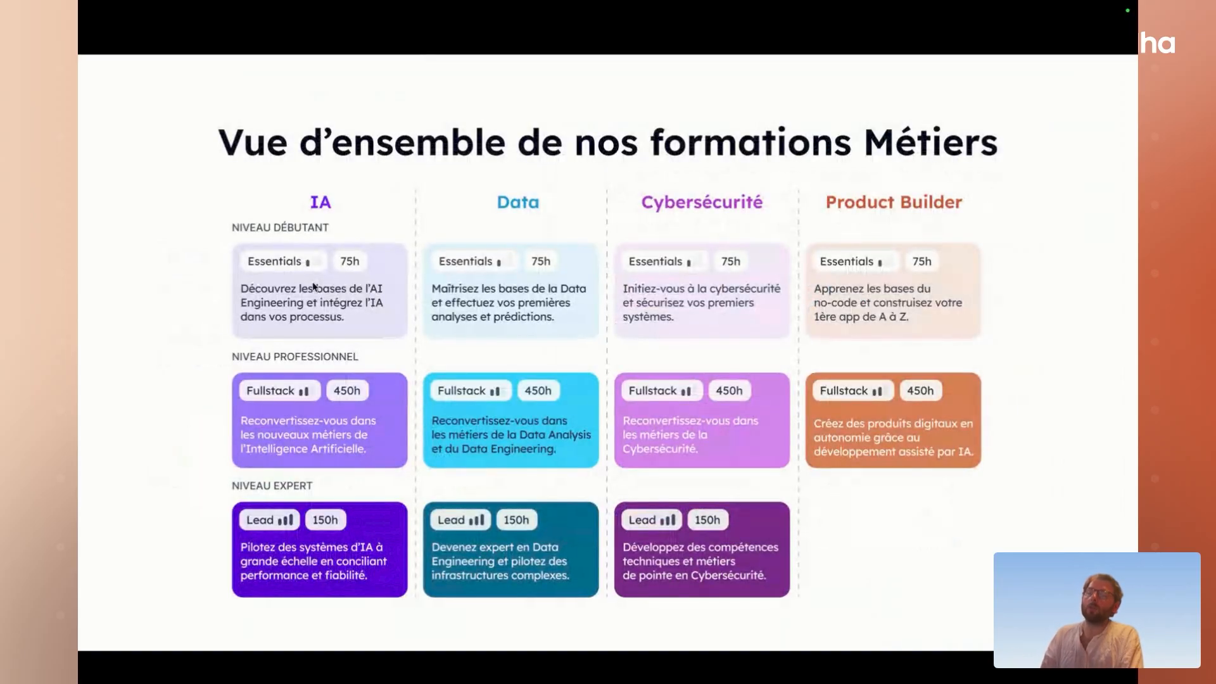